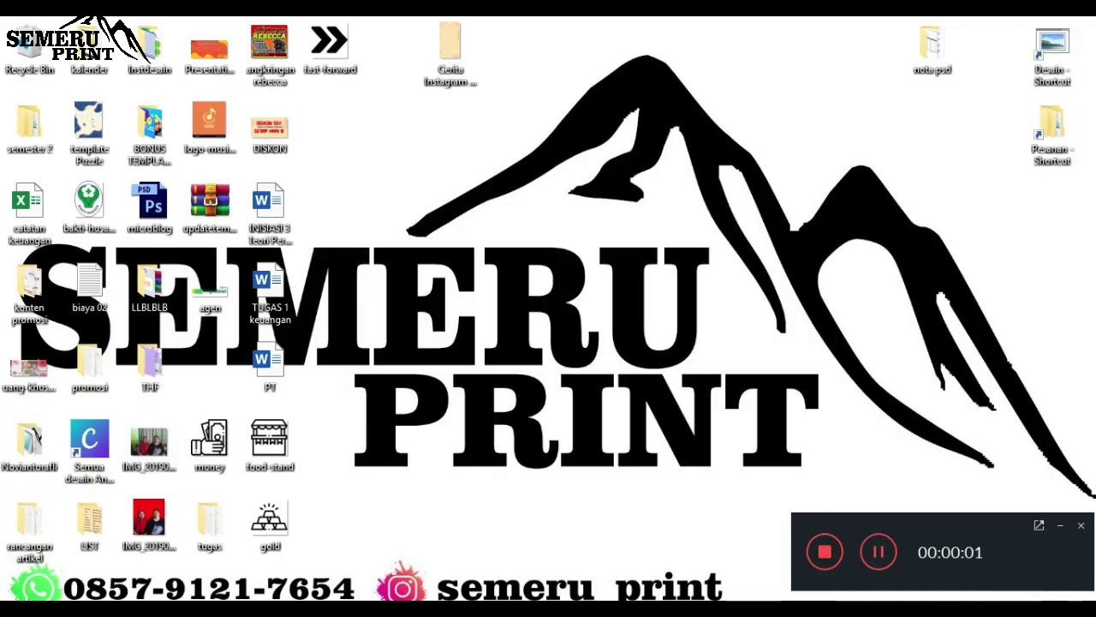
Launch PowerPoint from the Start menu and create a new blank presentation
key(super)
click(359, 396)
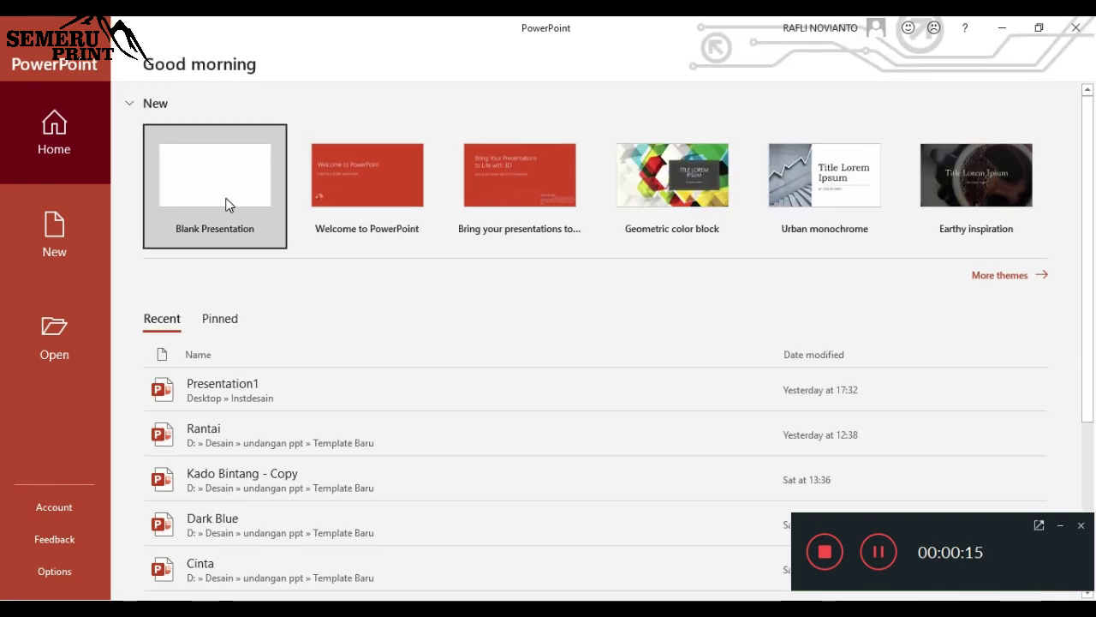
click(228, 204)
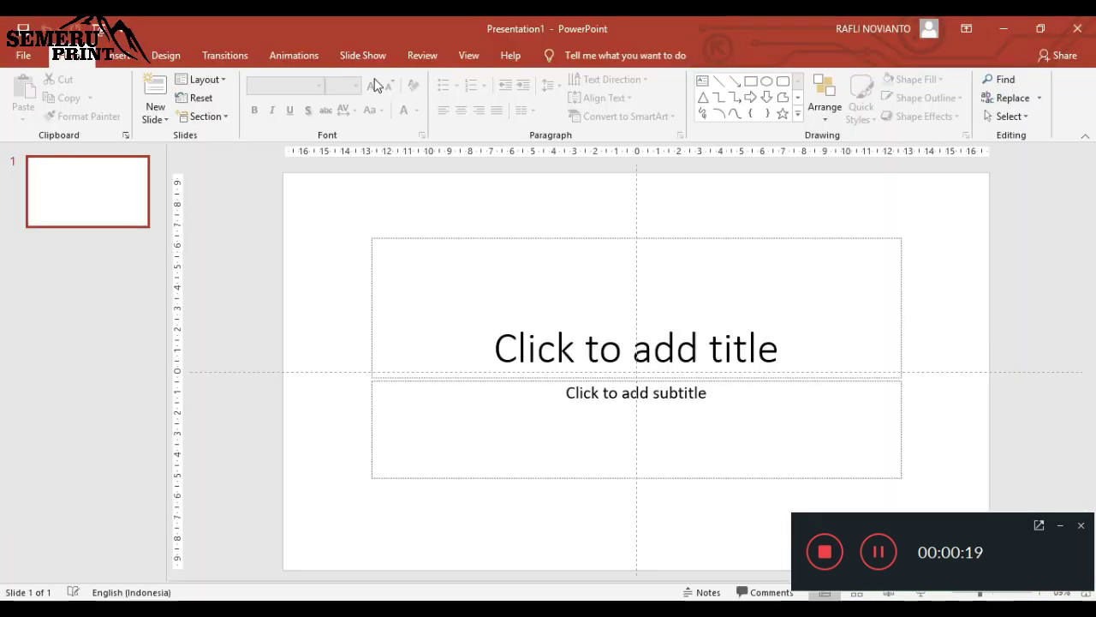
click(167, 55)
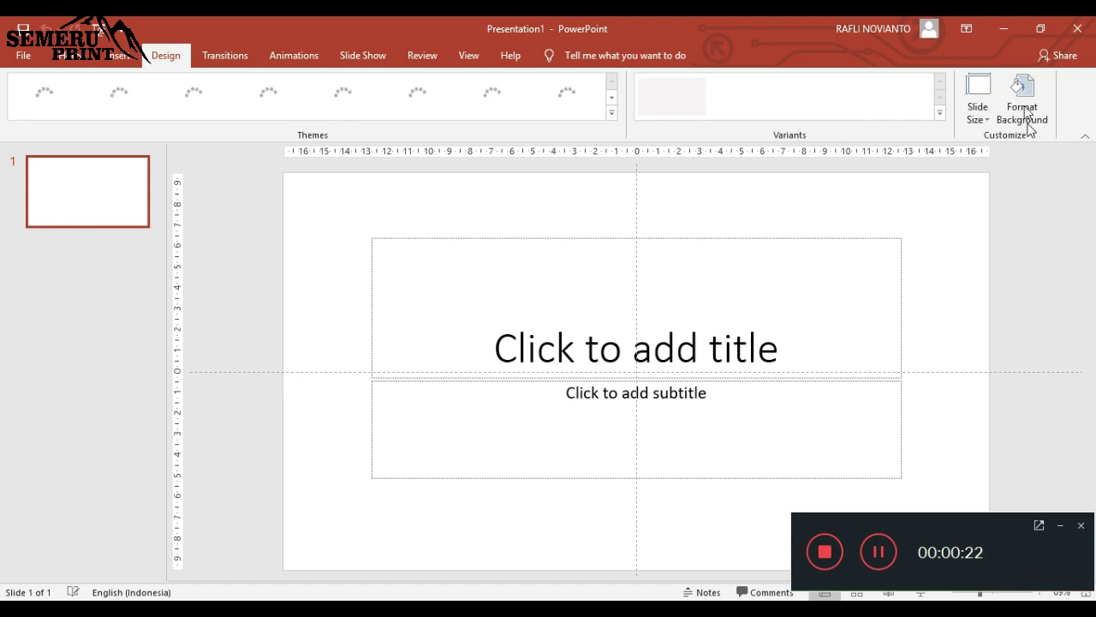
Set a custom slide size of A4 Paper (210x297 mm), portrait, maximizing the content
click(985, 101)
click(1010, 203)
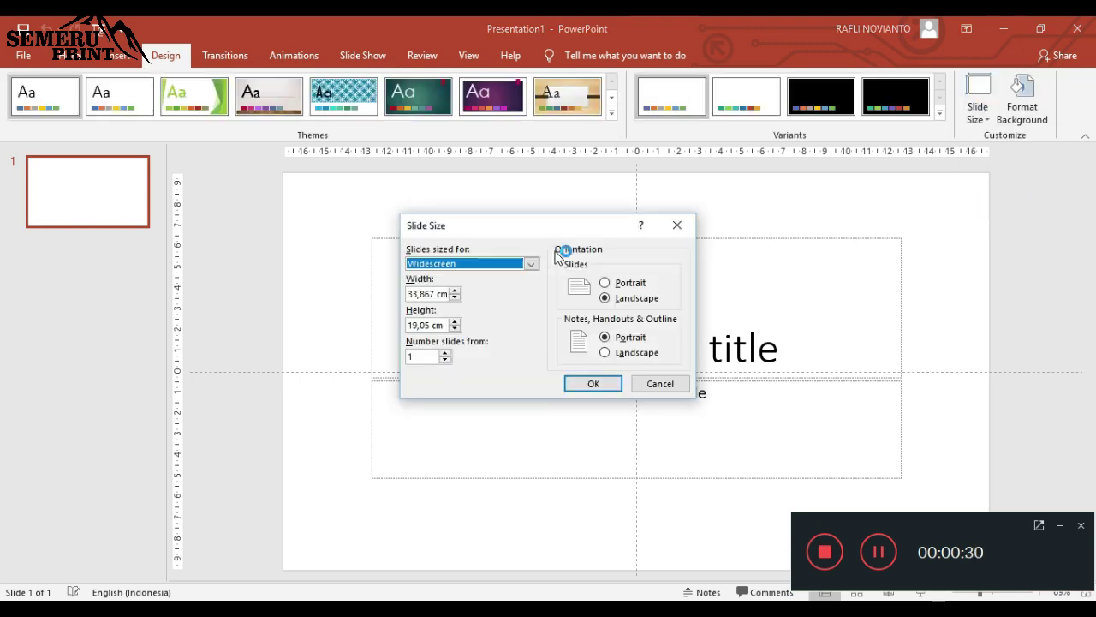
drag(435, 292, 400, 293)
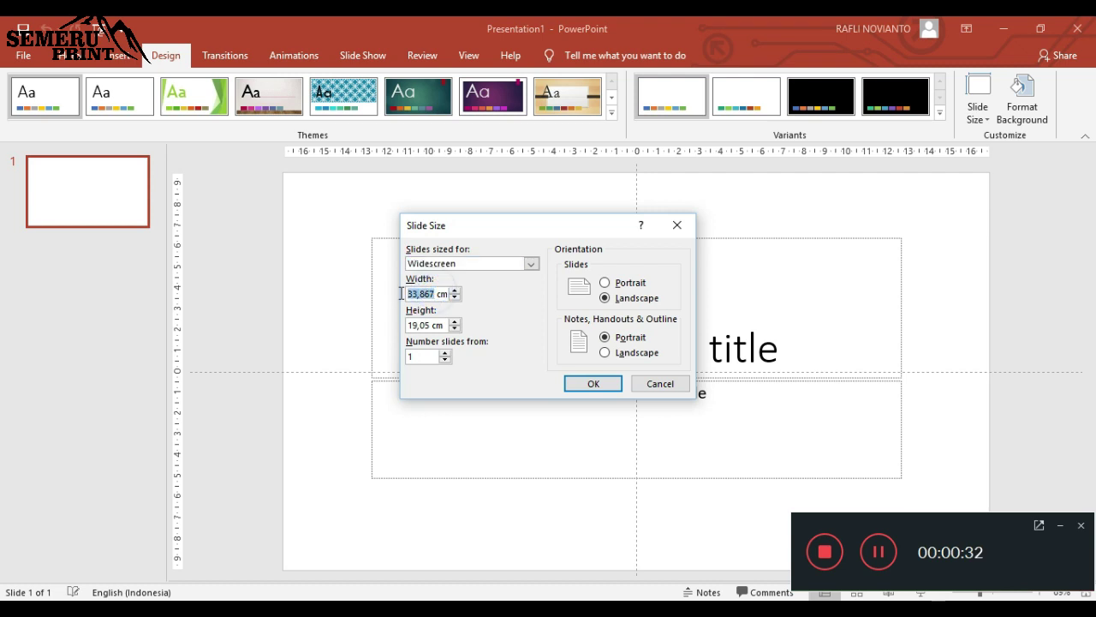
click(501, 265)
click(452, 338)
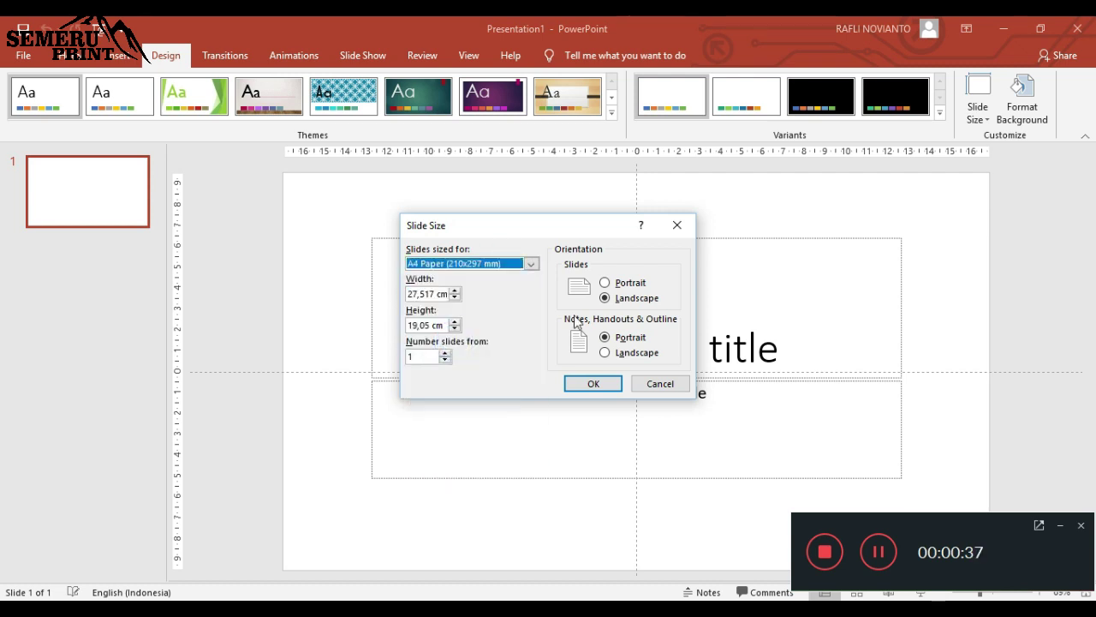
click(606, 283)
click(587, 385)
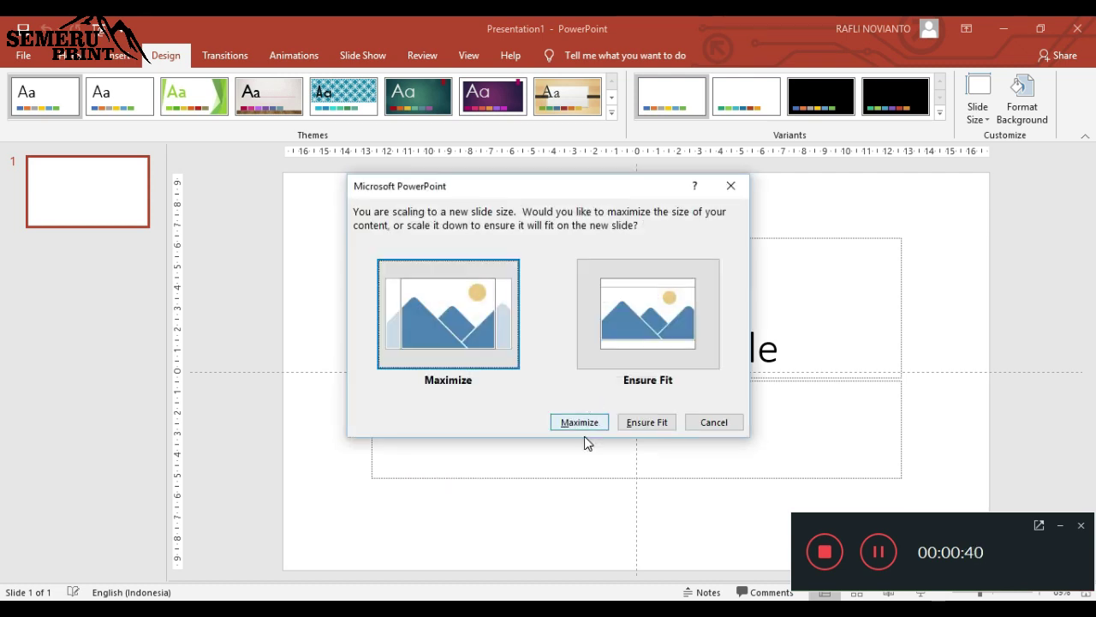
click(585, 420)
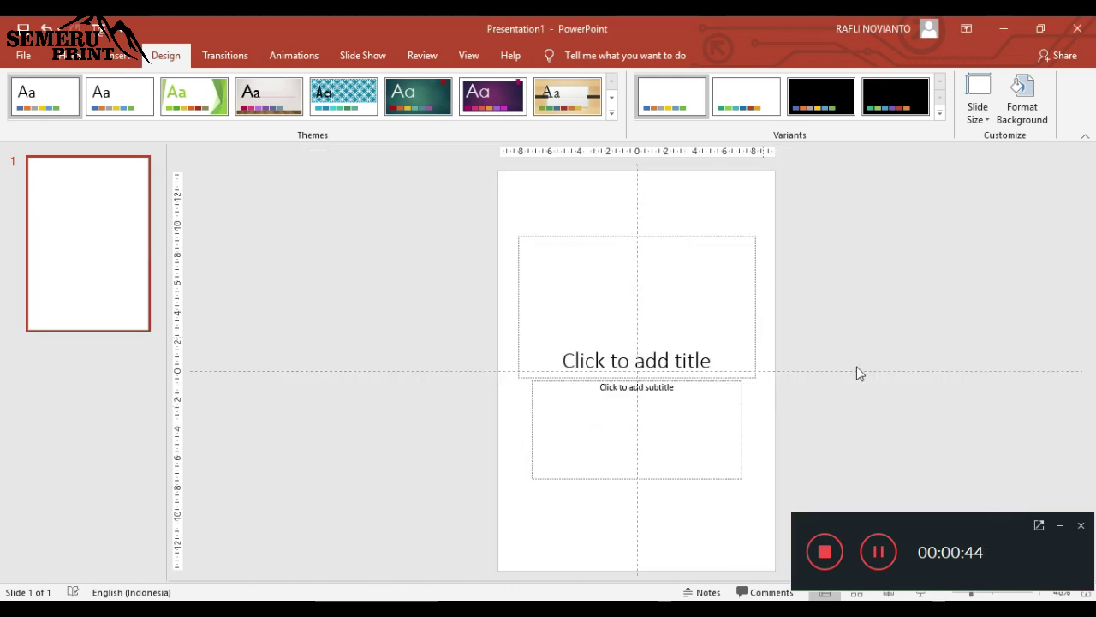
Delete the title and subtitle placeholders from the slide
click(1060, 520)
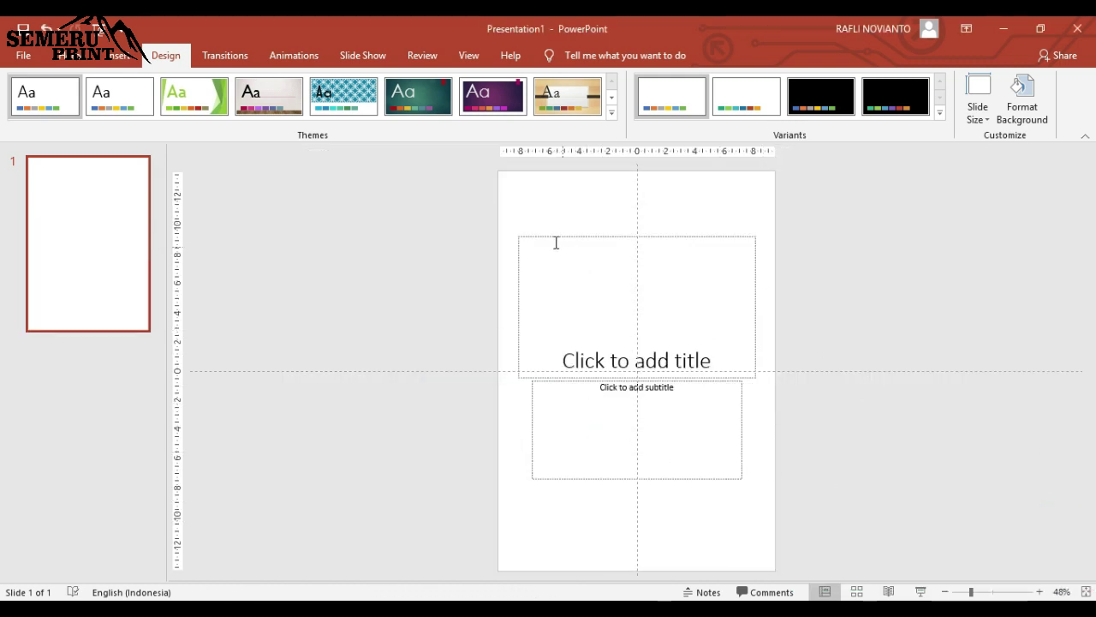
click(528, 237)
key(Delete)
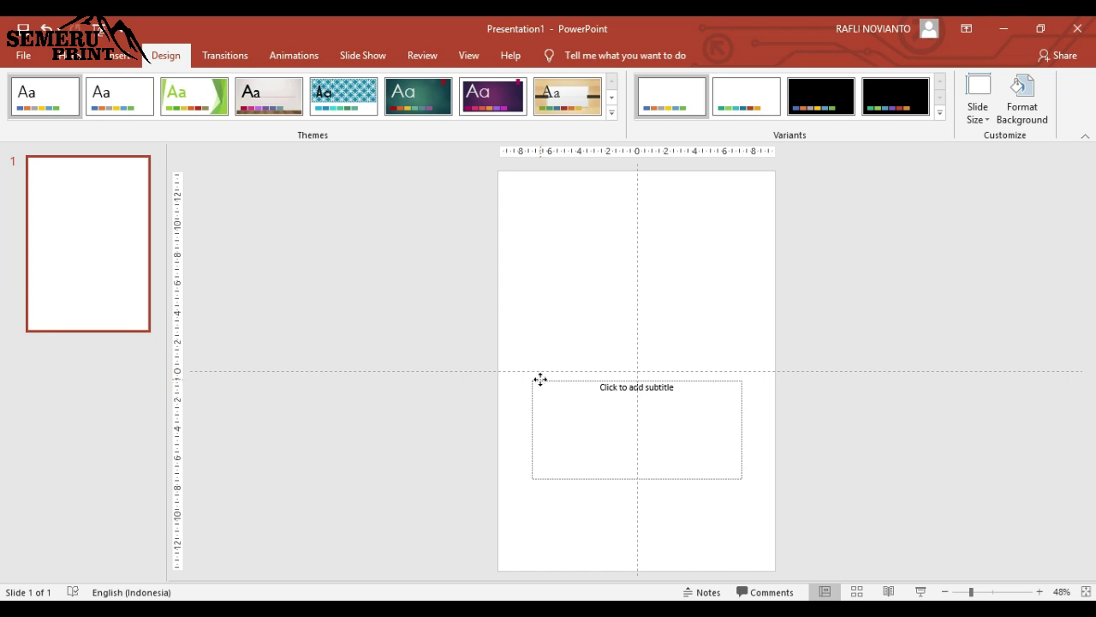
click(540, 380)
key(Delete)
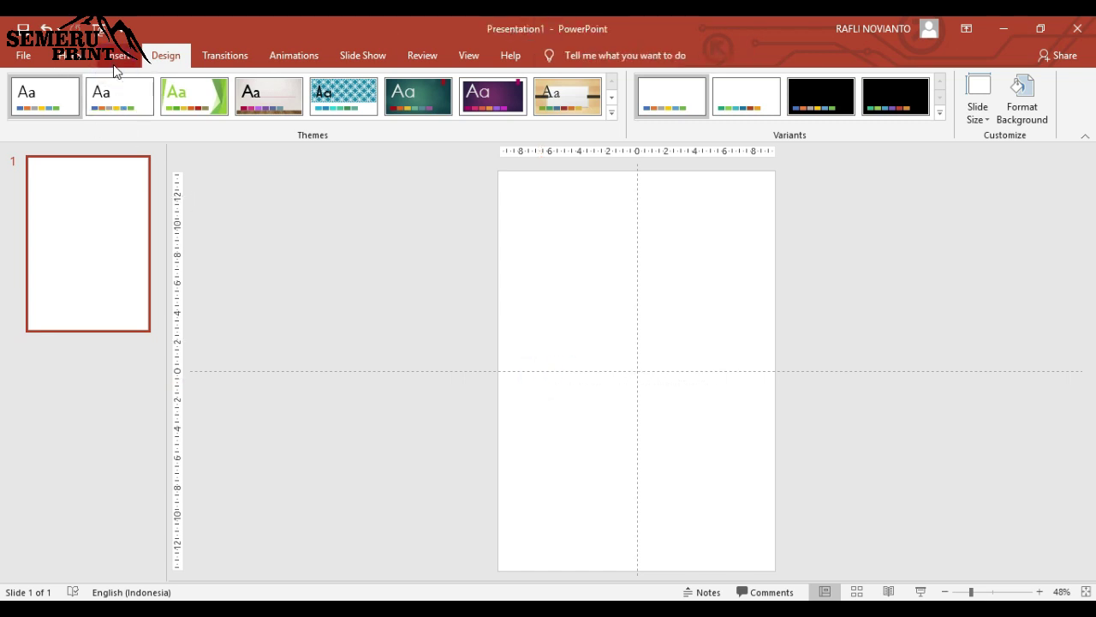
Pick the Rectangle shape from the Insert Shapes gallery
click(116, 58)
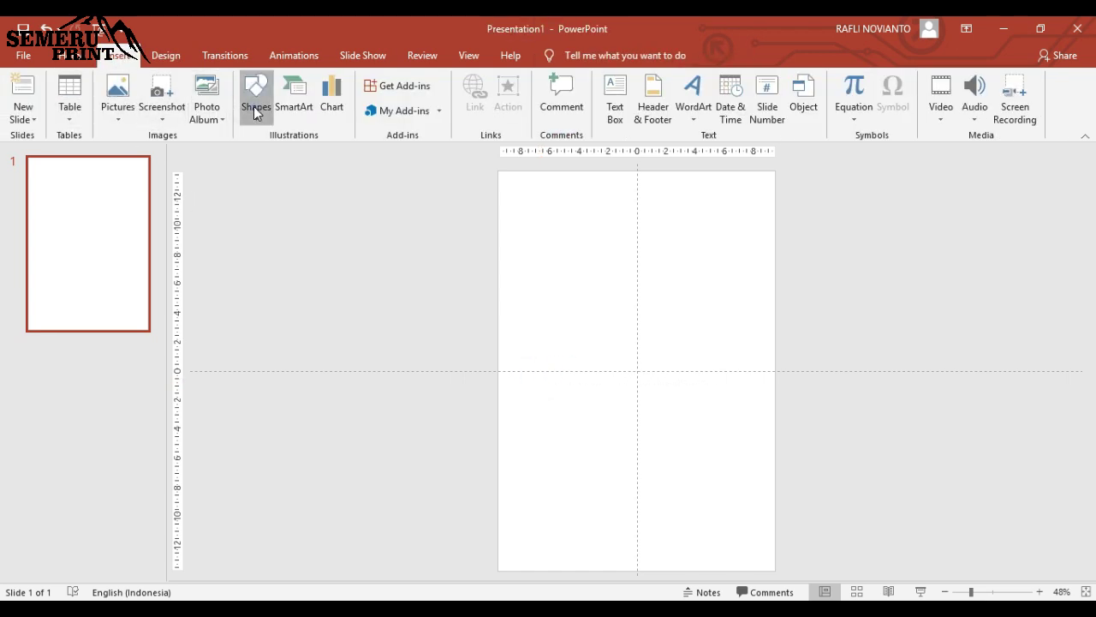
click(254, 110)
click(459, 226)
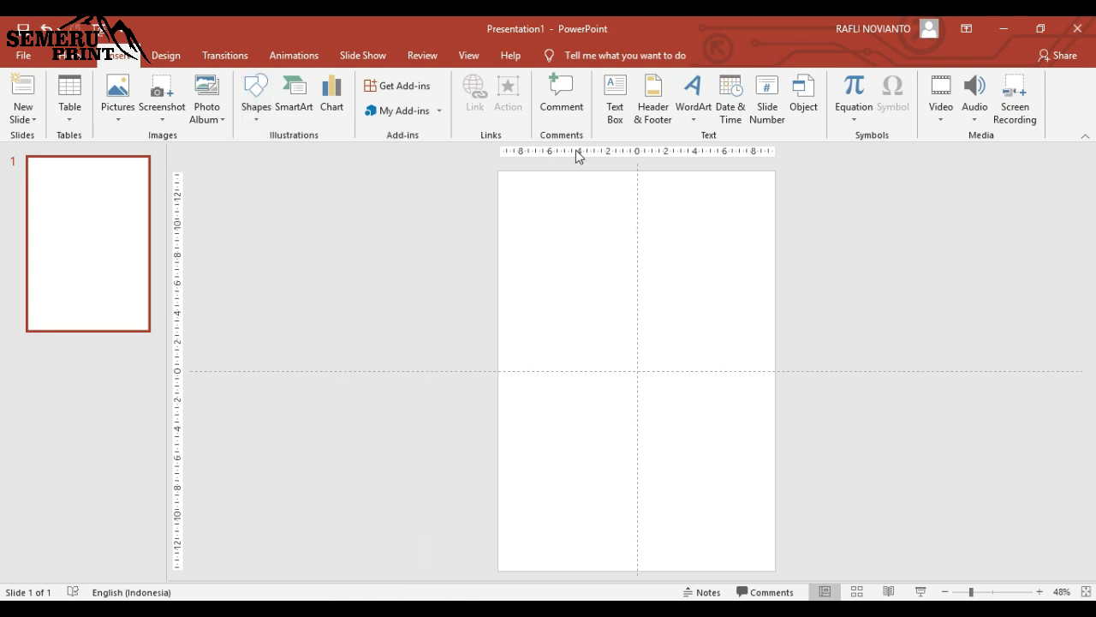
click(255, 103)
click(297, 154)
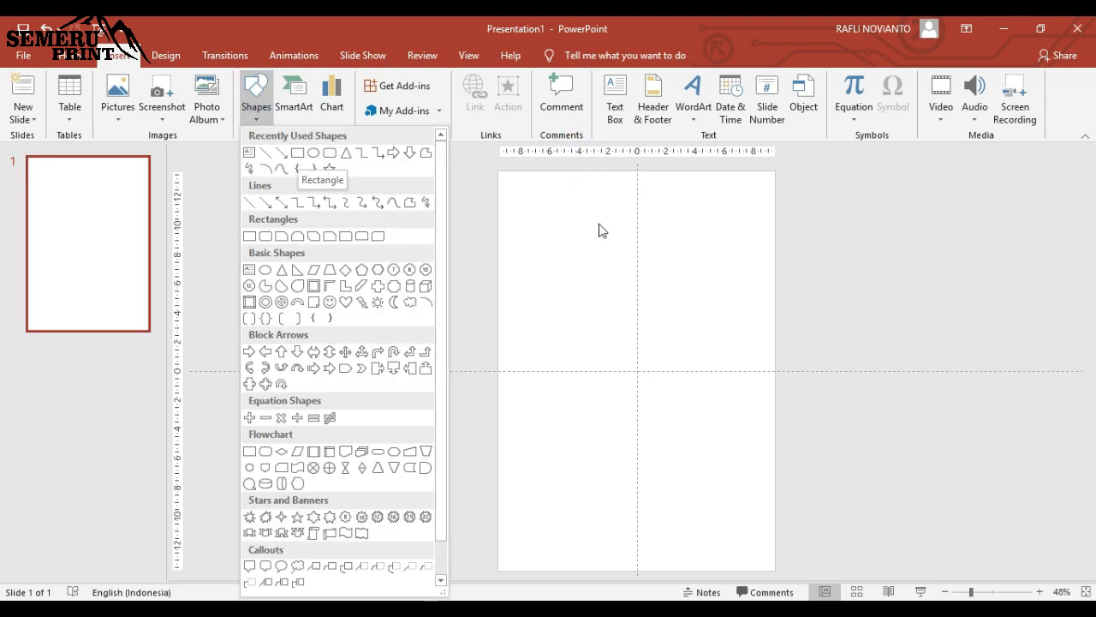
Place guides along the left, right, top and bottom margins of the slide
drag(604, 233, 501, 247)
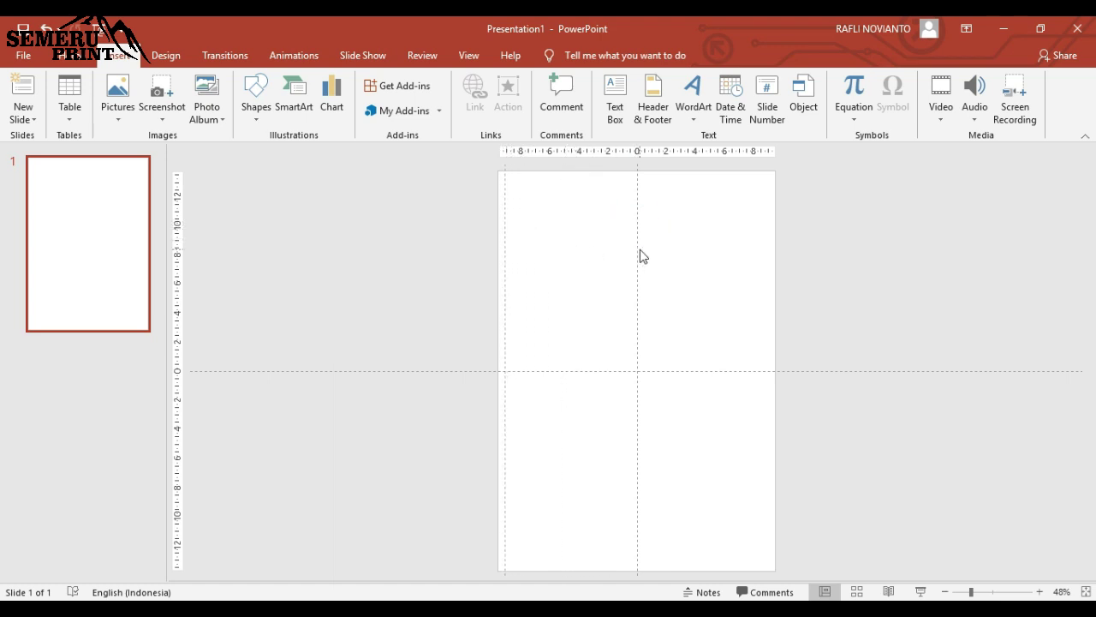
drag(636, 250, 769, 267)
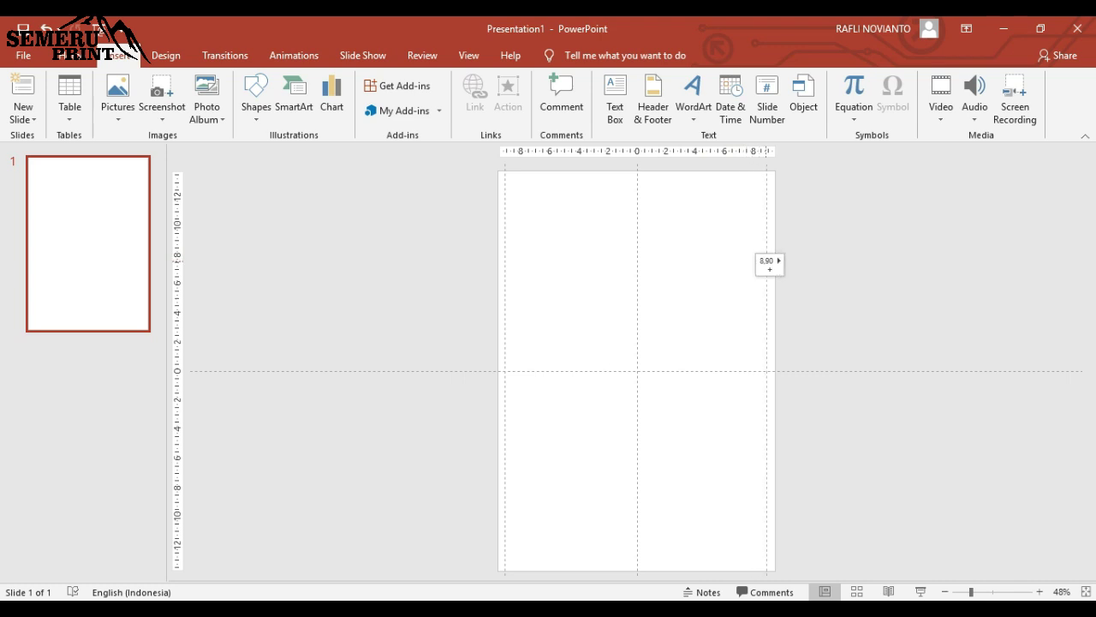
drag(651, 372, 650, 184)
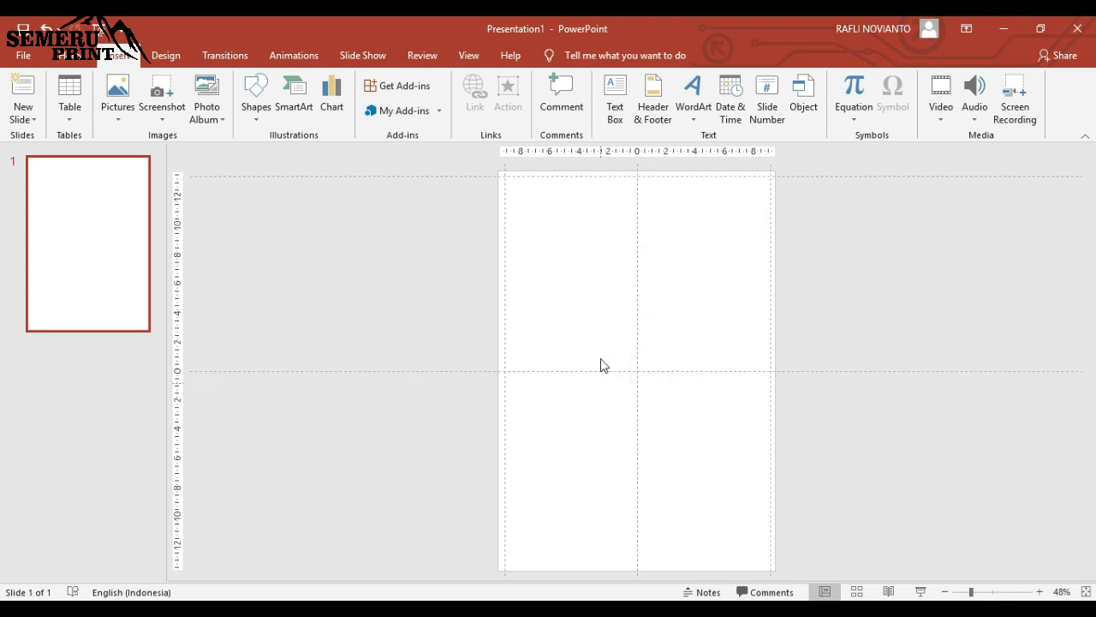
drag(597, 371, 597, 564)
Move guides to 3,40 vertical and 8,40 horizontal, adding another left-column guide
drag(638, 285, 587, 286)
drag(651, 371, 636, 249)
drag(588, 302, 612, 302)
Draw a rectangle across the top band with no fill and a grey outline
click(271, 99)
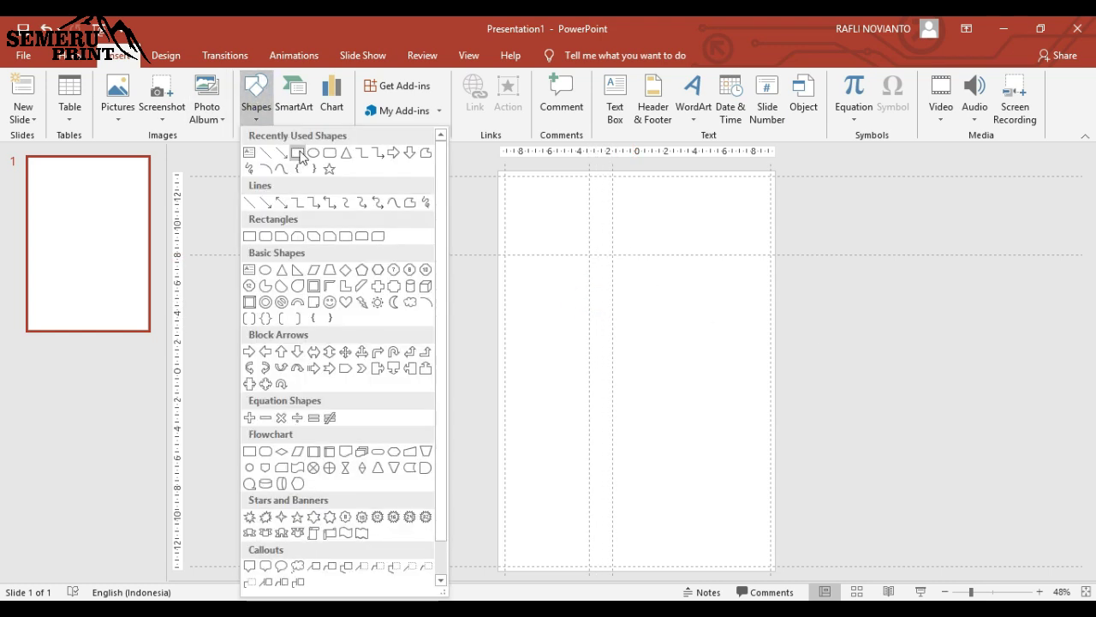
click(297, 153)
drag(505, 178, 770, 255)
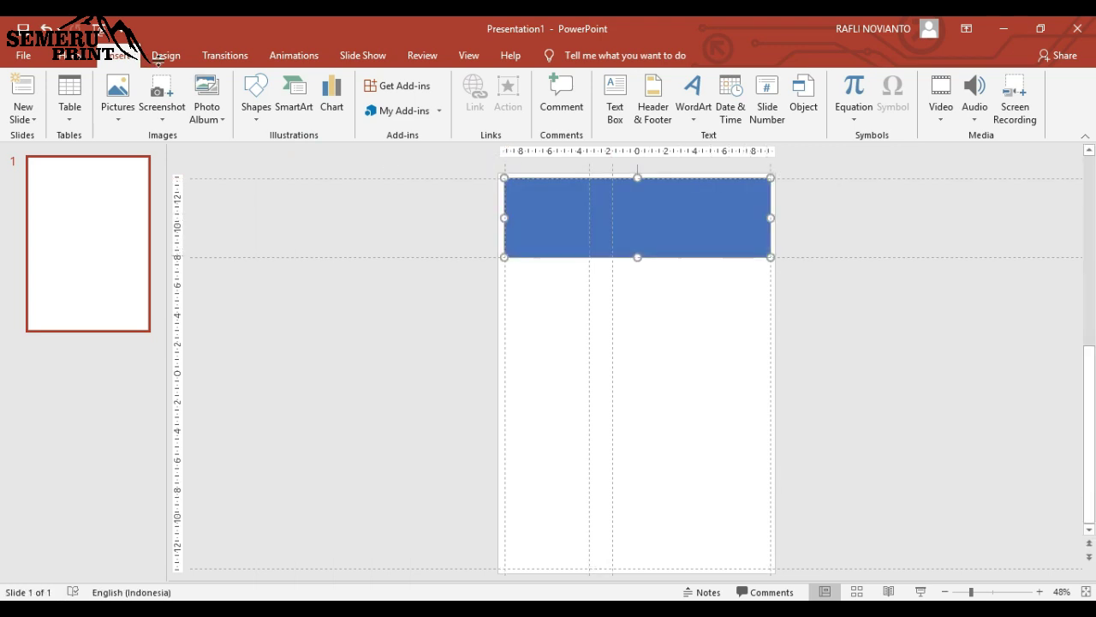
click(428, 81)
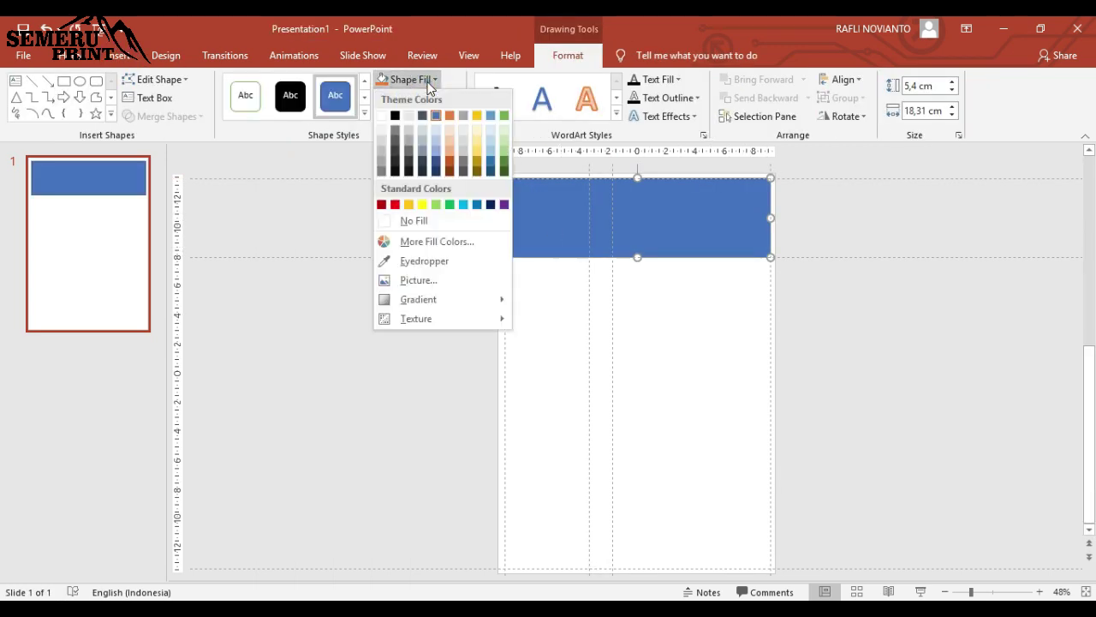
click(402, 221)
click(411, 98)
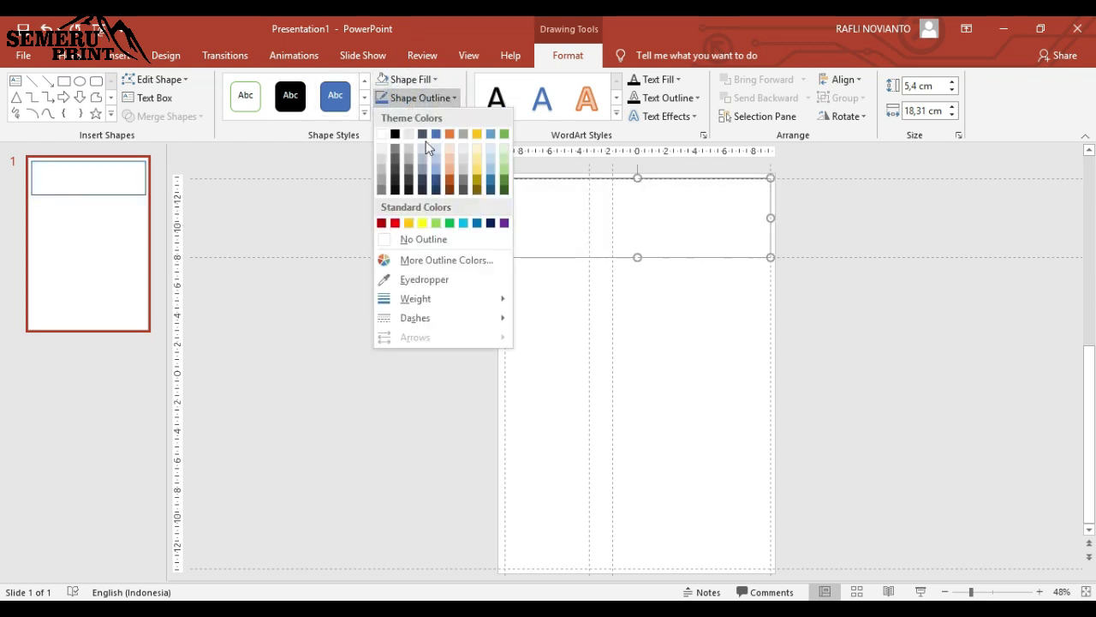
click(431, 166)
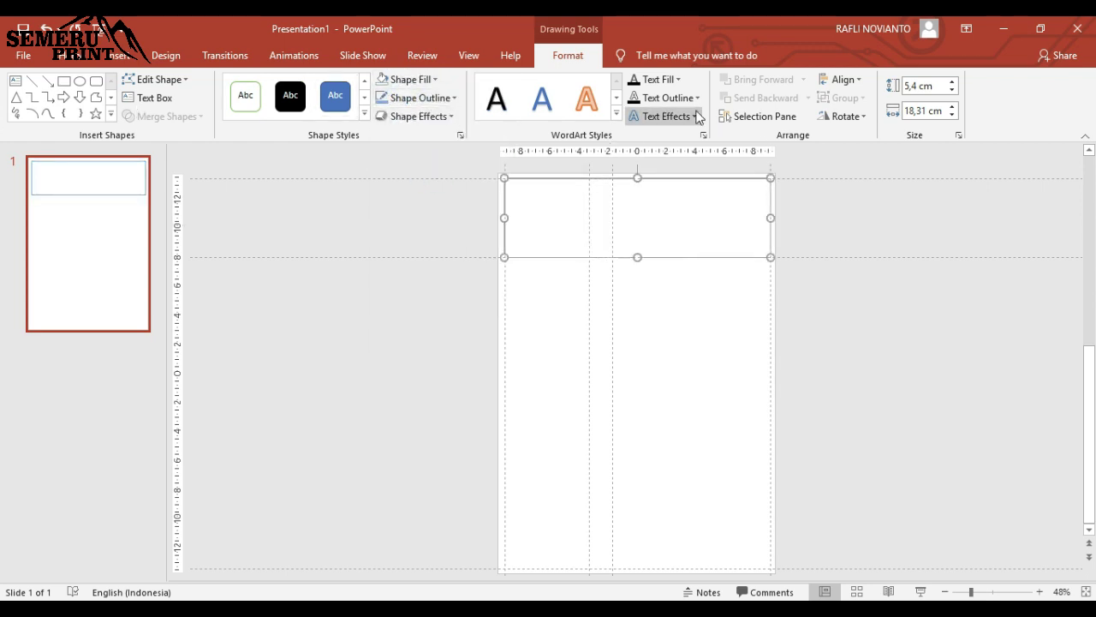
Thicken the top-band rectangle's outline to 3 pt in Format Shape
click(460, 137)
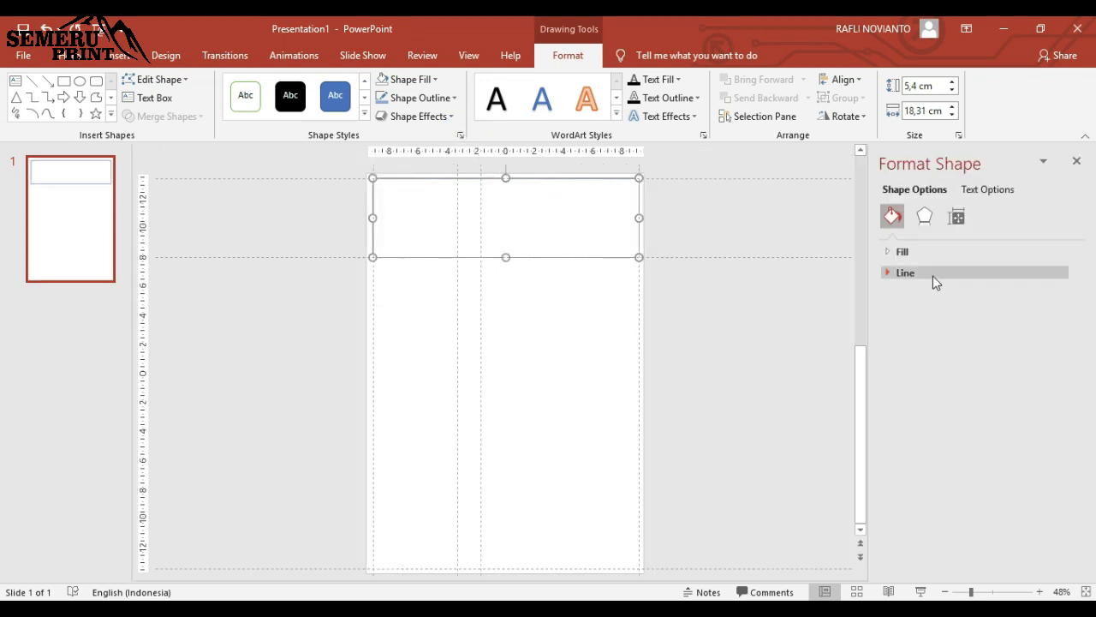
click(924, 273)
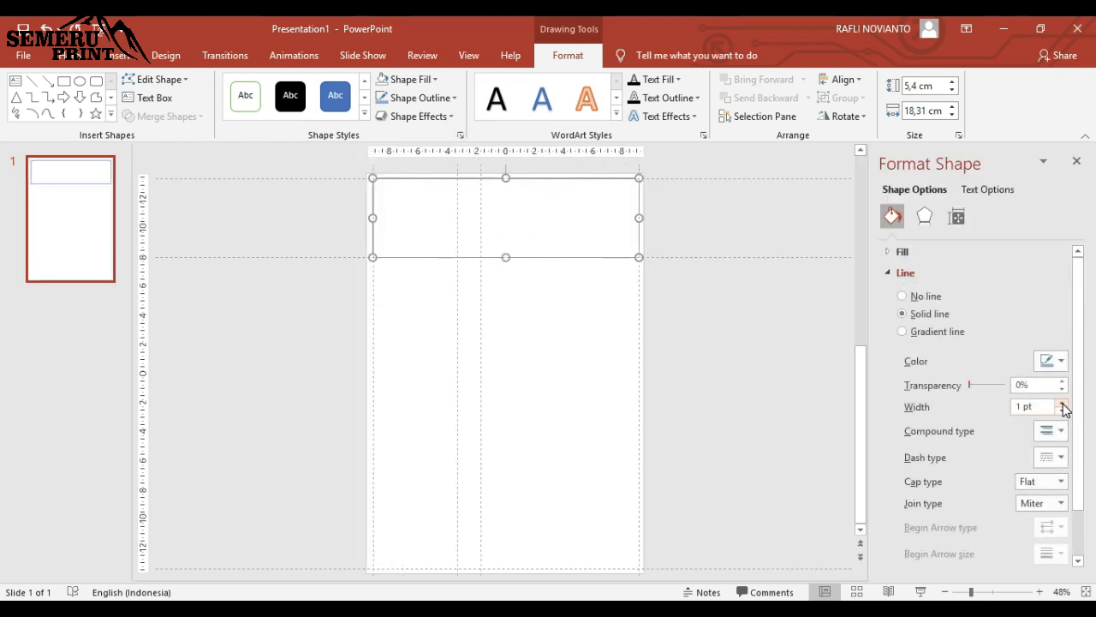
click(1062, 403)
click(1063, 402)
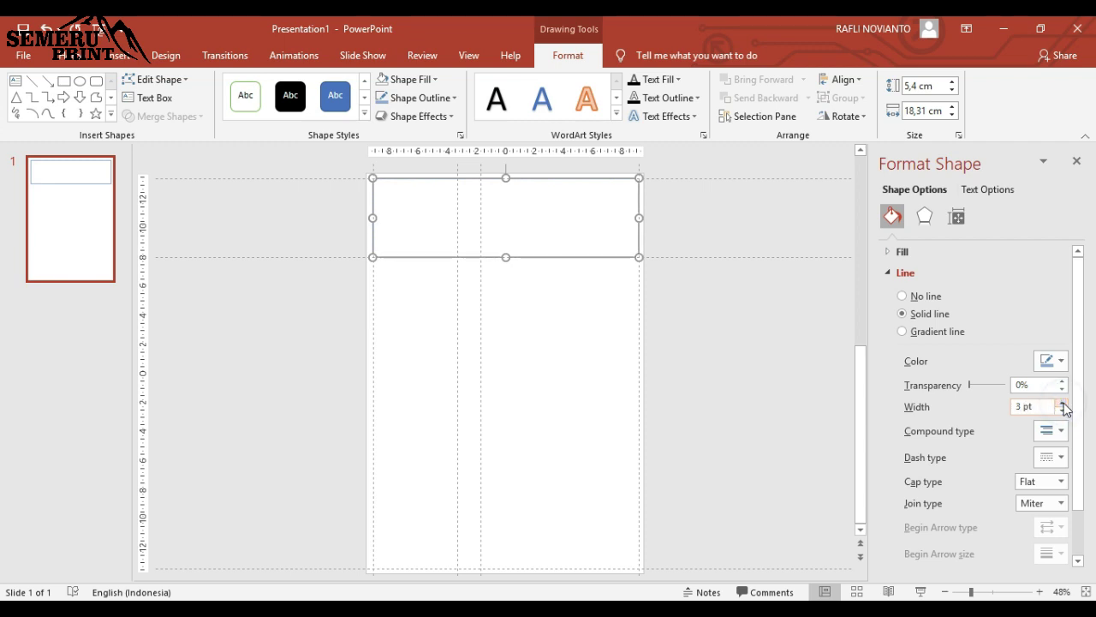
click(696, 242)
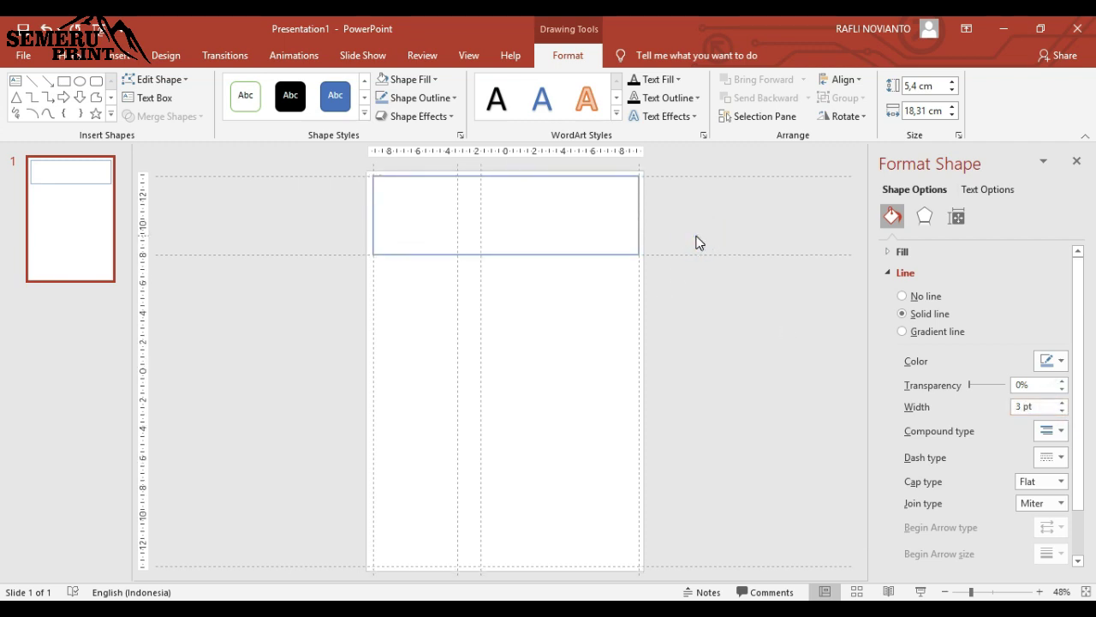
Draw a tall rectangle down the left column and widen it slightly
click(121, 55)
click(254, 96)
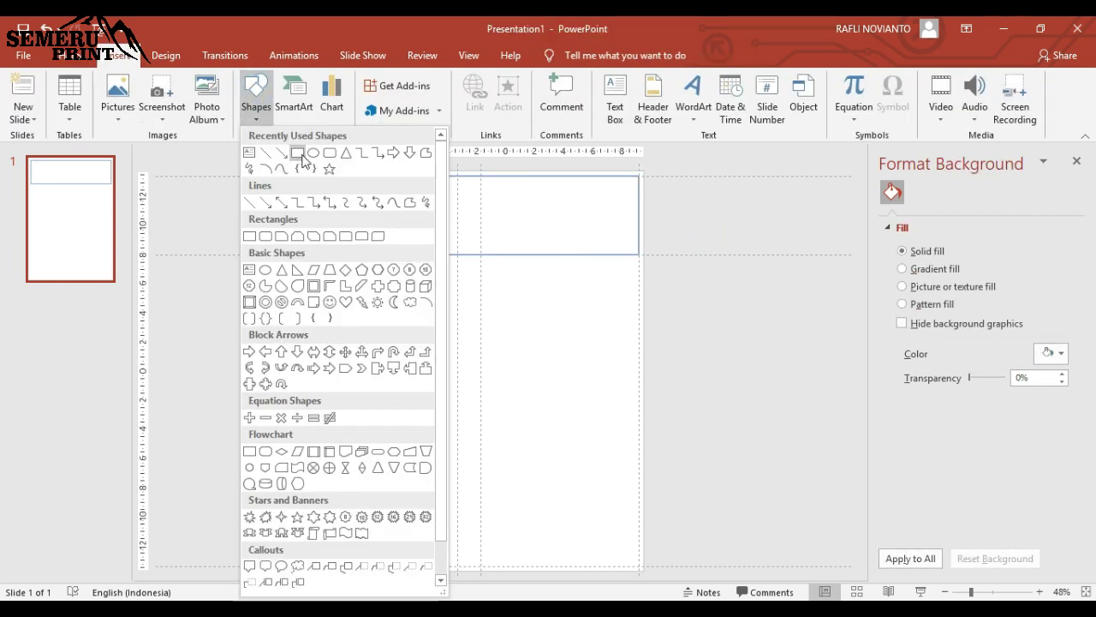
click(298, 153)
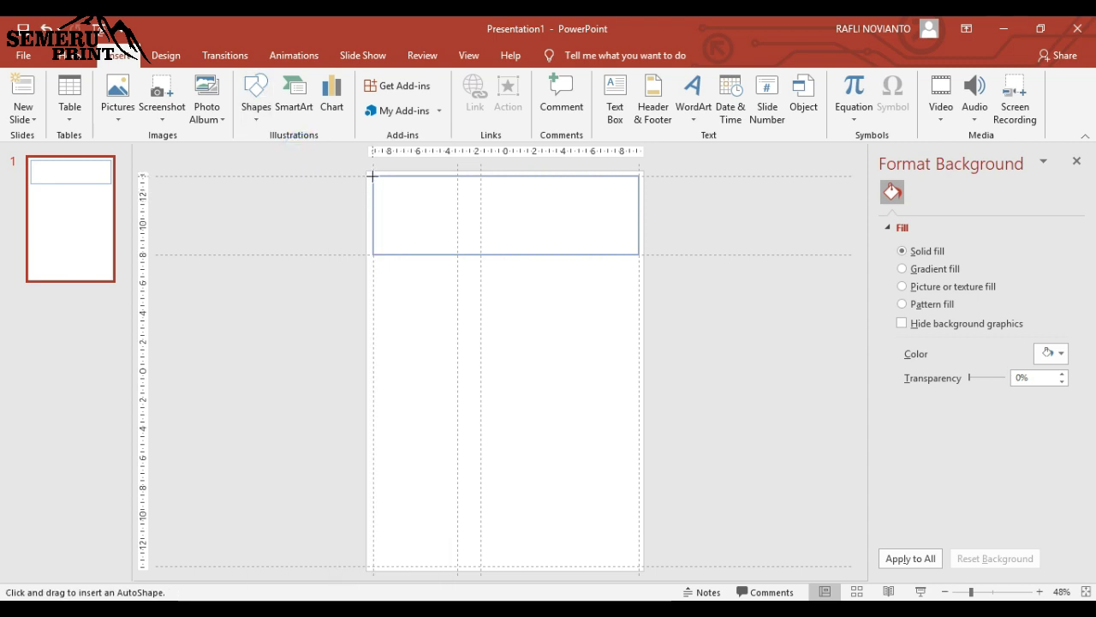
drag(373, 175, 458, 568)
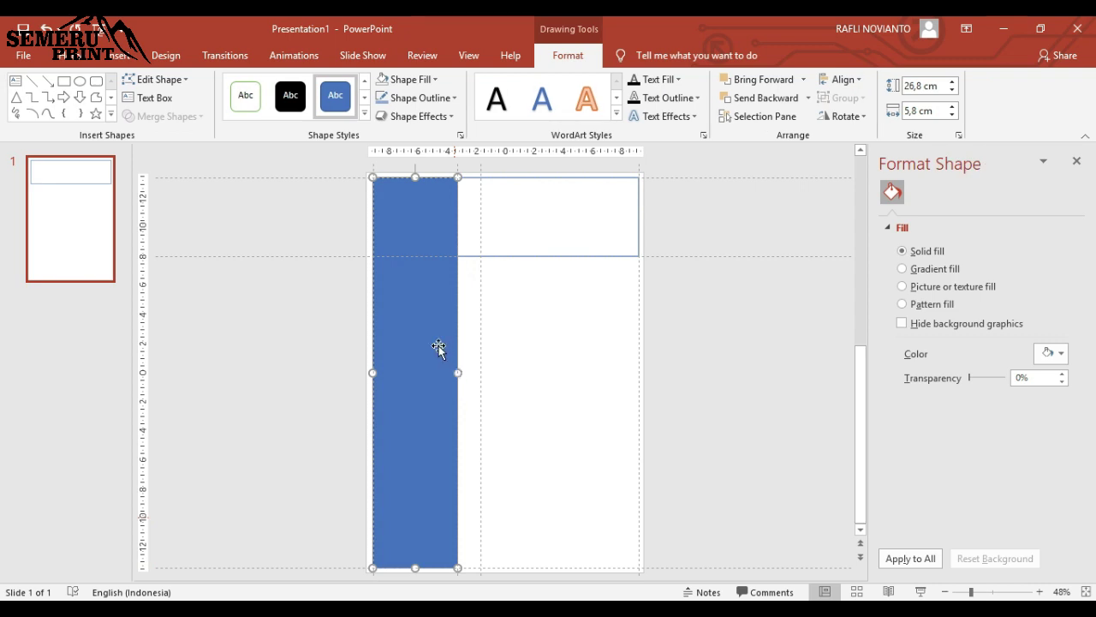
drag(458, 372, 471, 375)
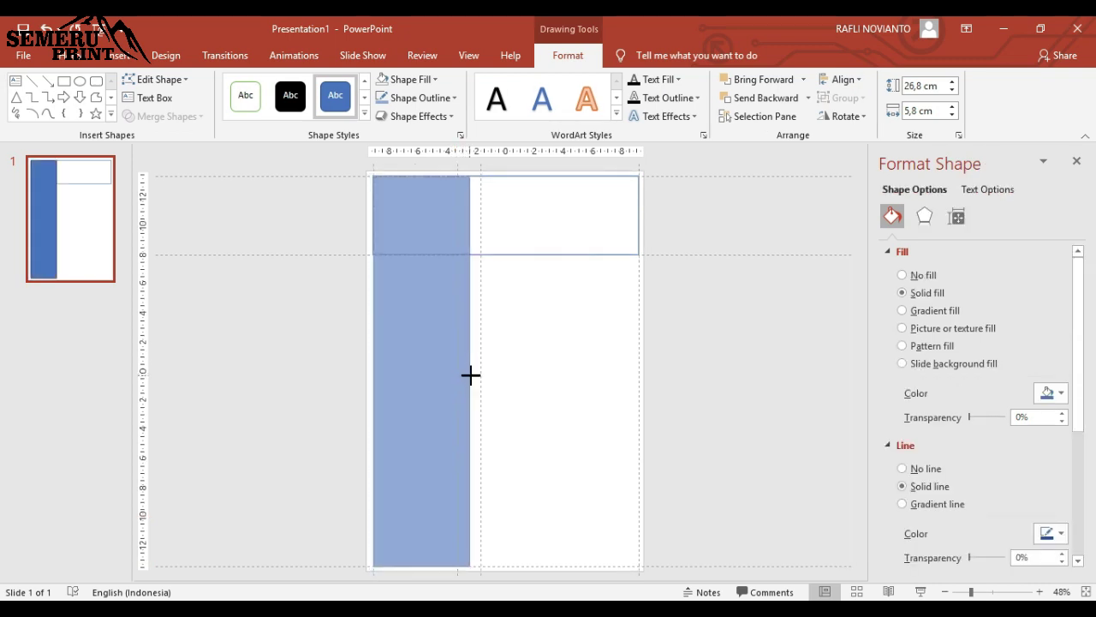
drag(470, 374, 472, 375)
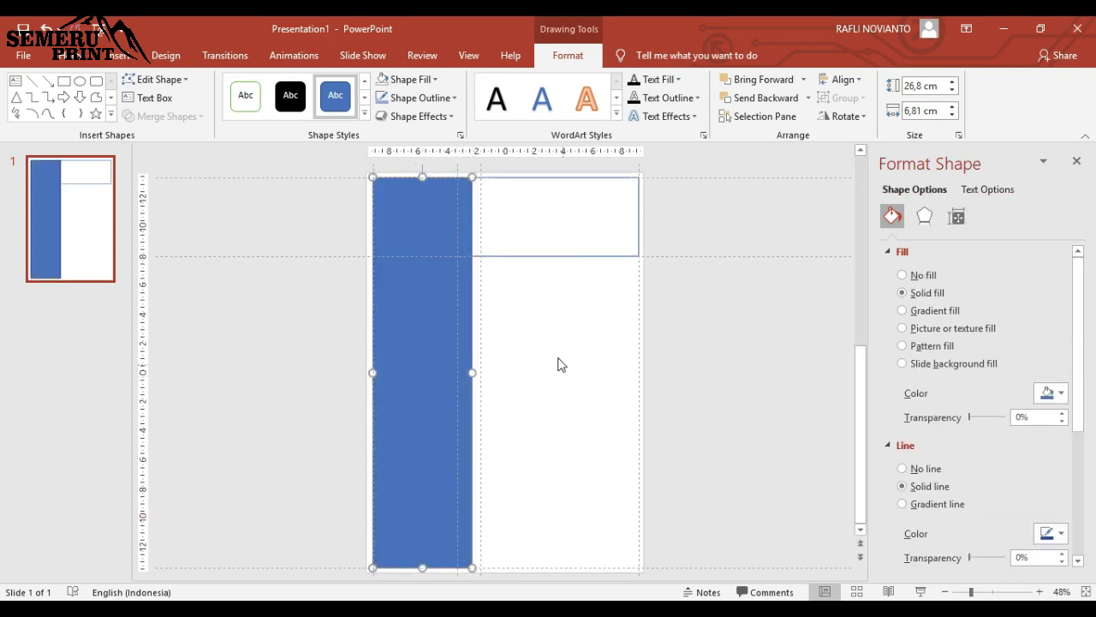
click(754, 295)
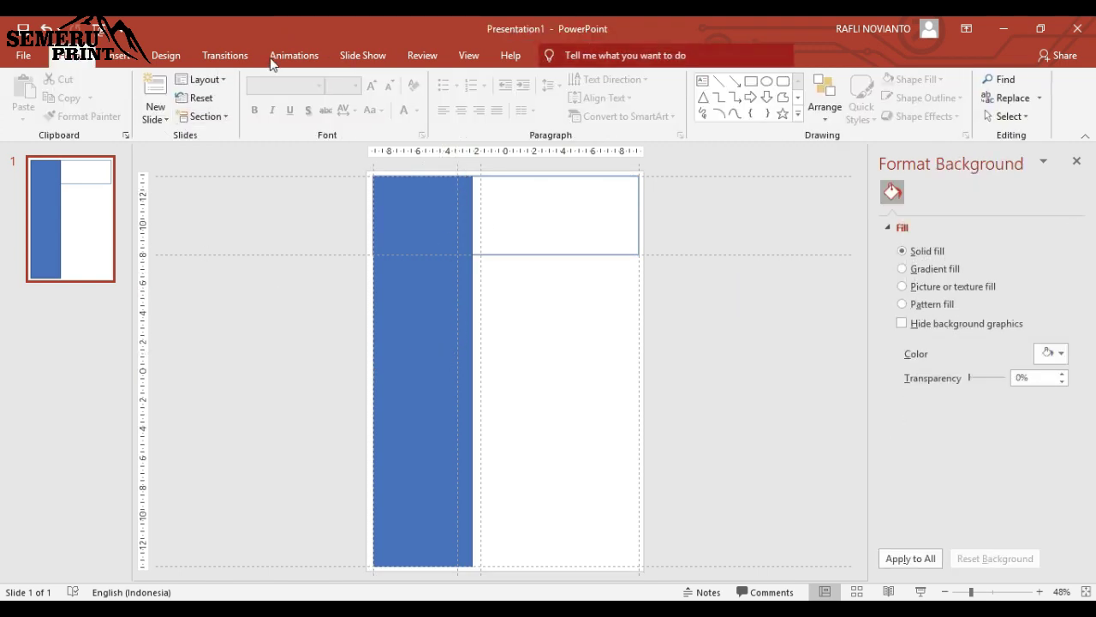
Give the left column an eyedropper-sampled light blue fill and no outline
click(435, 311)
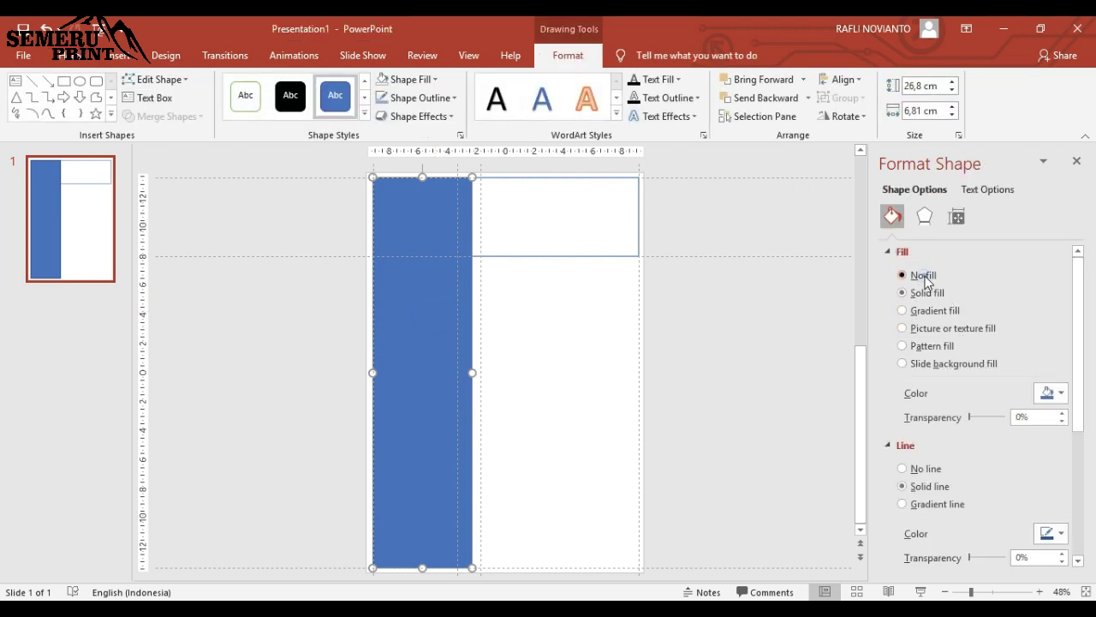
click(924, 275)
click(926, 292)
mouse_move(972, 418)
mouse_down()
mouse_move(985, 418)
mouse_move(969, 418)
mouse_up()
click(1048, 393)
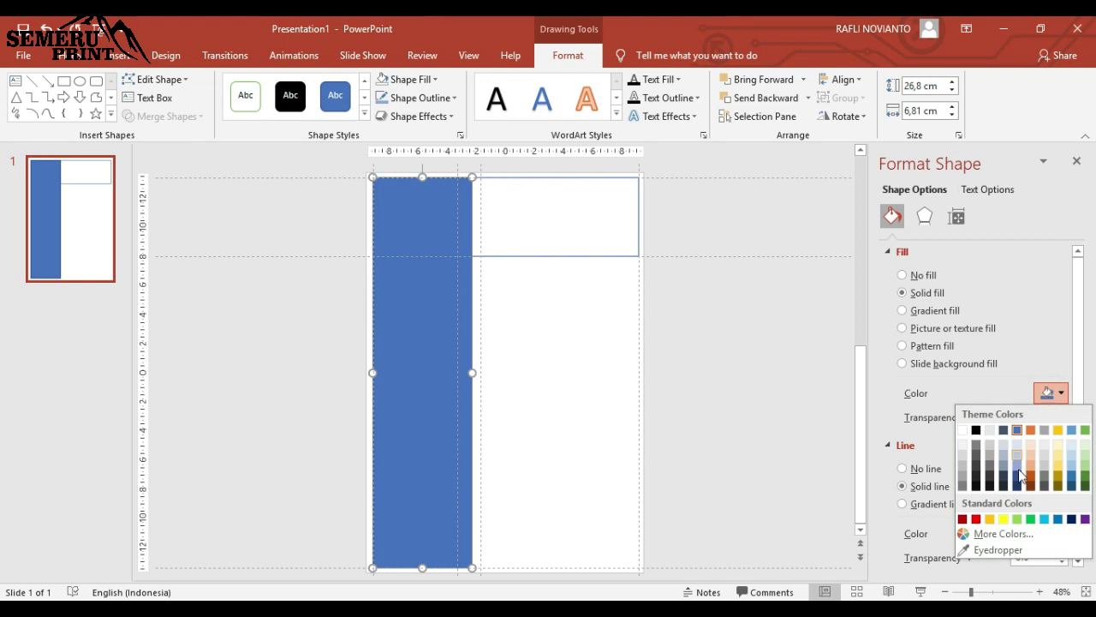
click(998, 549)
click(585, 250)
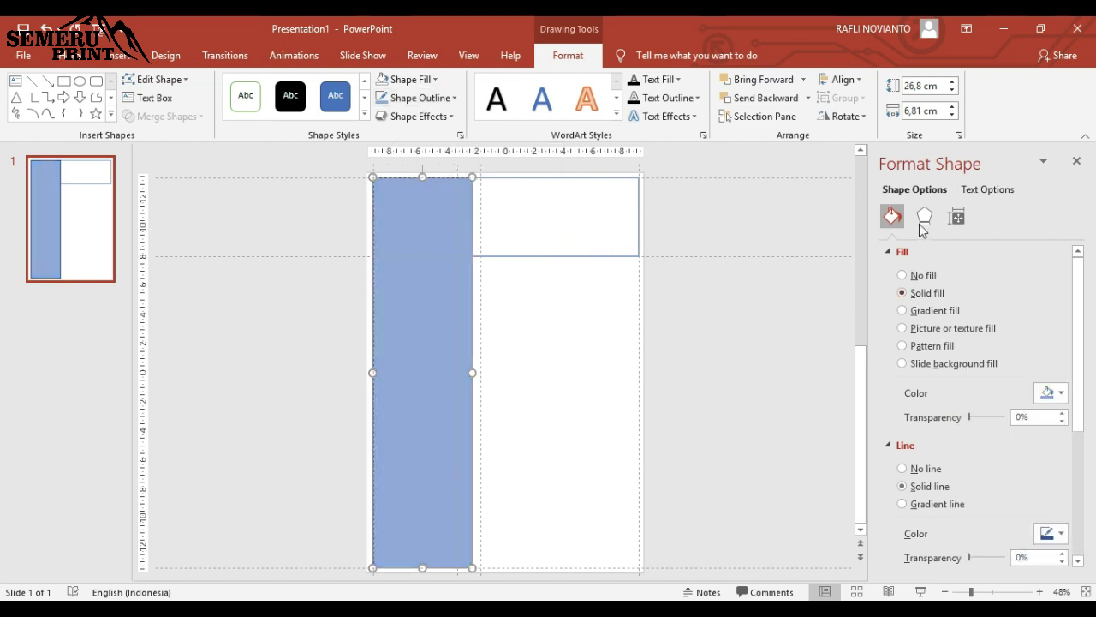
click(419, 98)
click(423, 270)
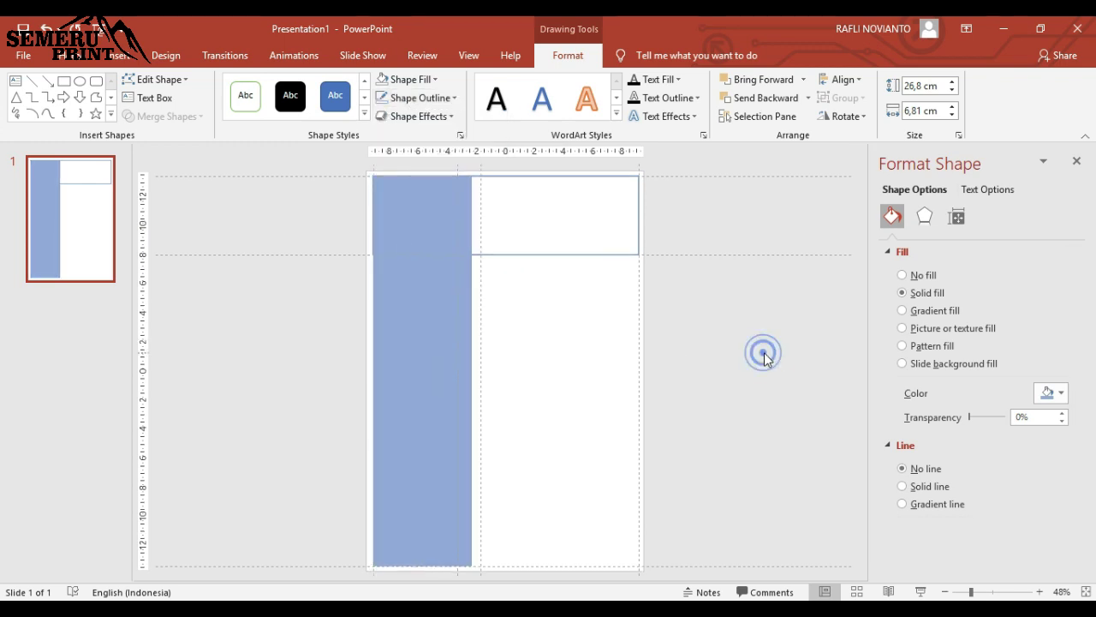
click(764, 352)
Draw a trial ellipse beside the page, then delete it
click(120, 55)
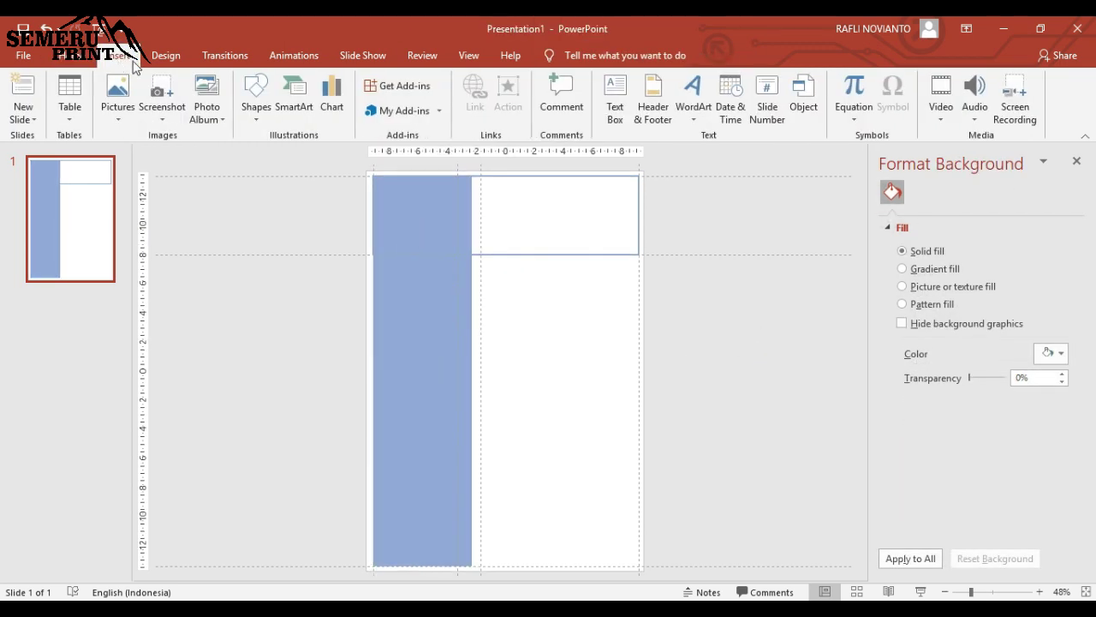
click(254, 94)
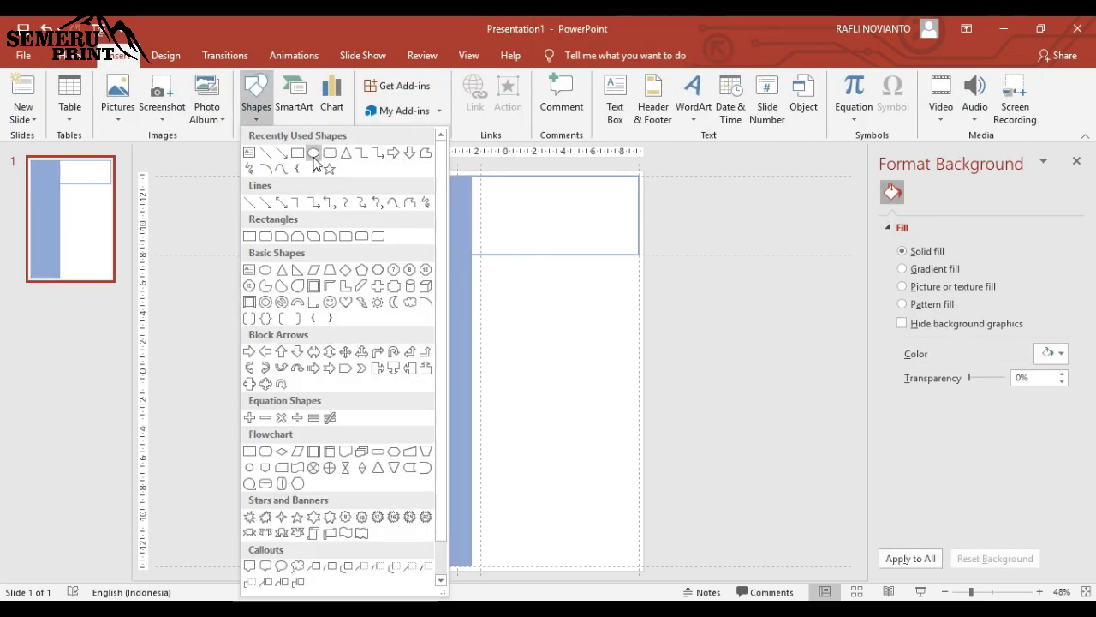
click(313, 154)
drag(246, 200, 325, 274)
drag(262, 255, 276, 378)
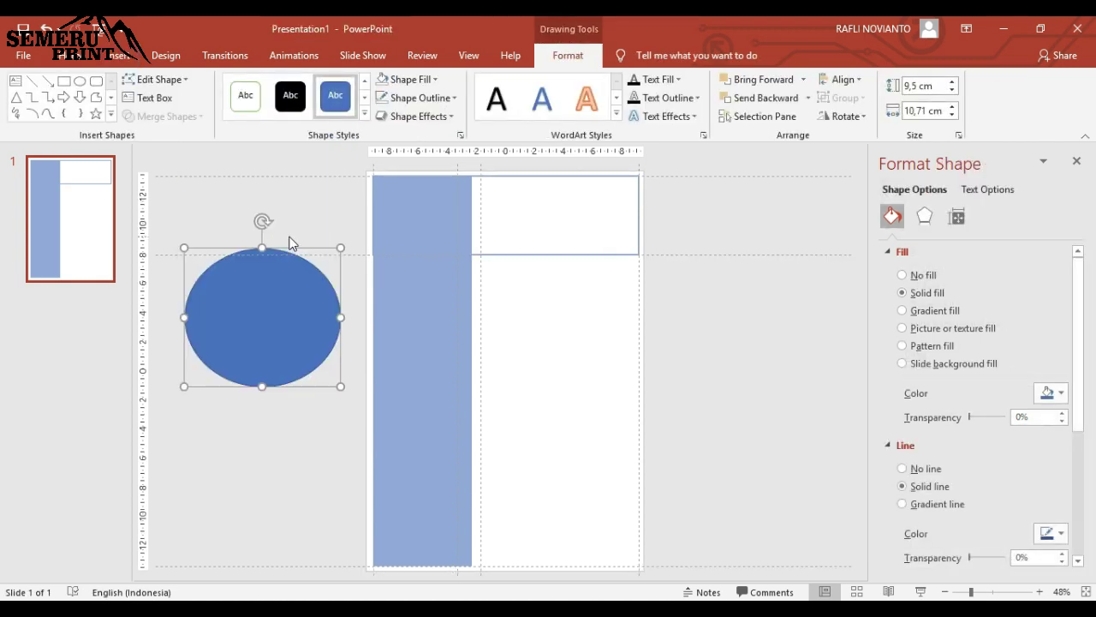
drag(339, 248, 334, 255)
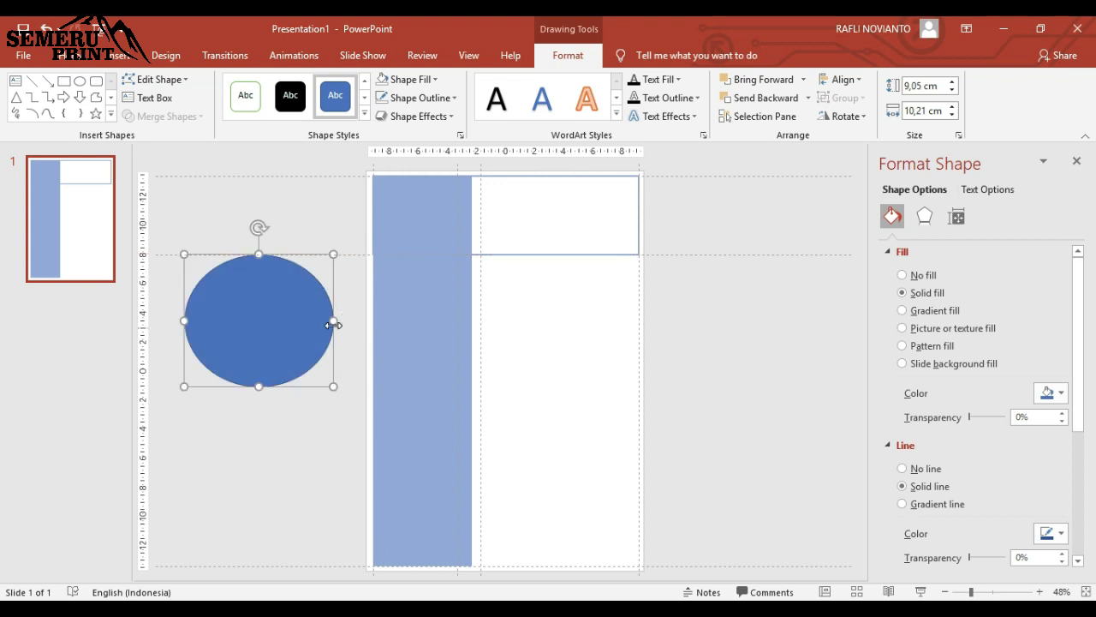
key(Delete)
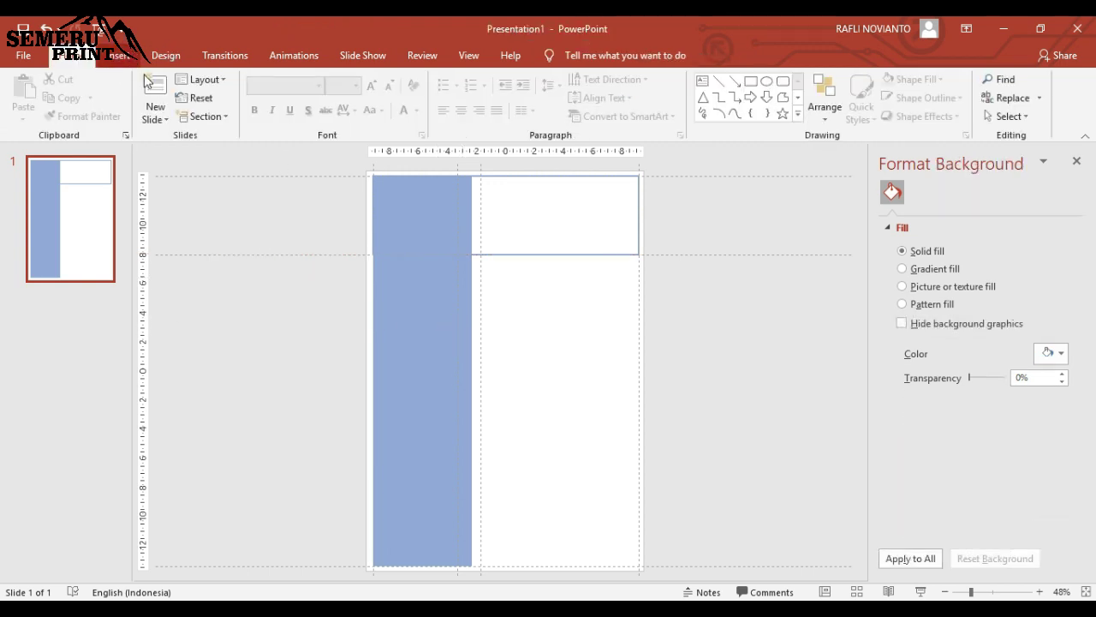
Draw a circle beside the page with a dark navy fill and no outline
click(120, 55)
click(256, 99)
click(311, 152)
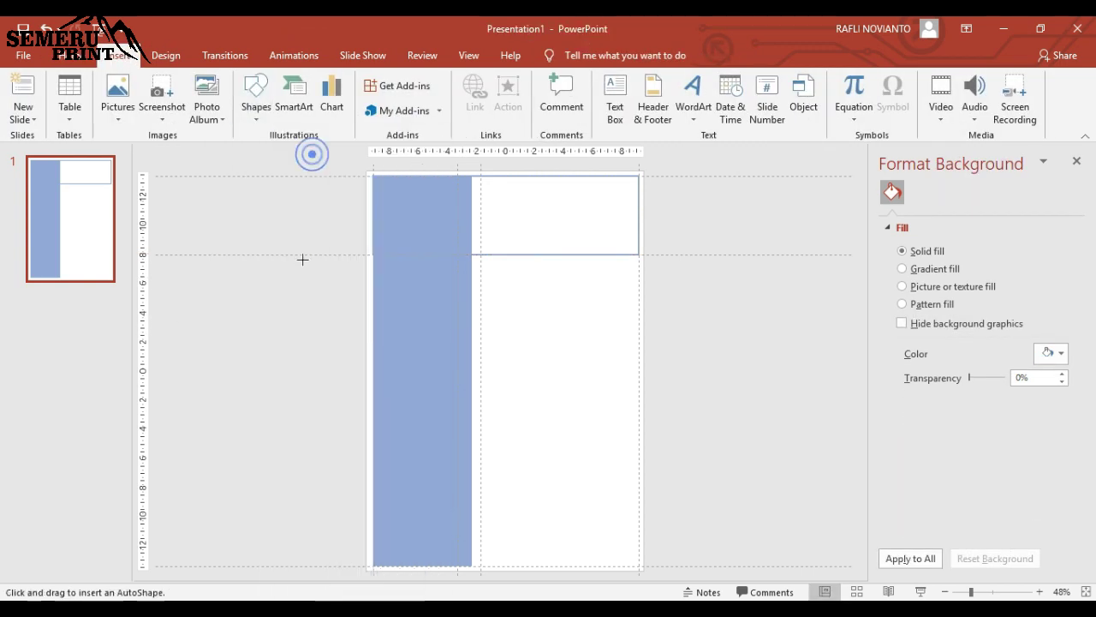
mouse_move(219, 292)
mouse_down()
mouse_move(314, 396)
mouse_move(299, 389)
mouse_move(320, 391)
mouse_up()
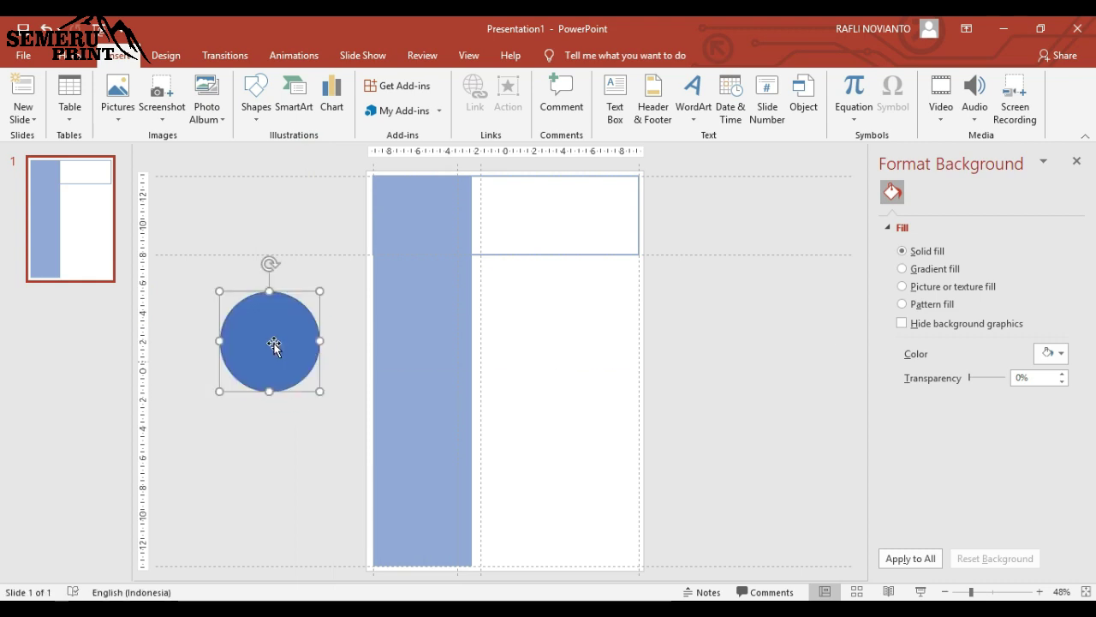
click(1052, 393)
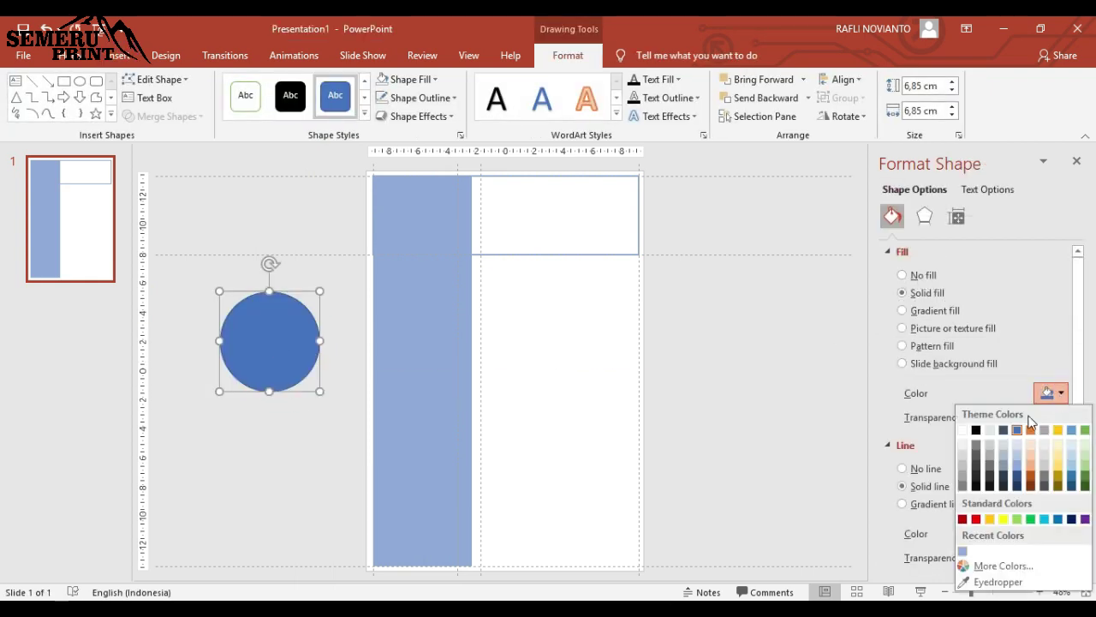
click(1017, 485)
click(377, 97)
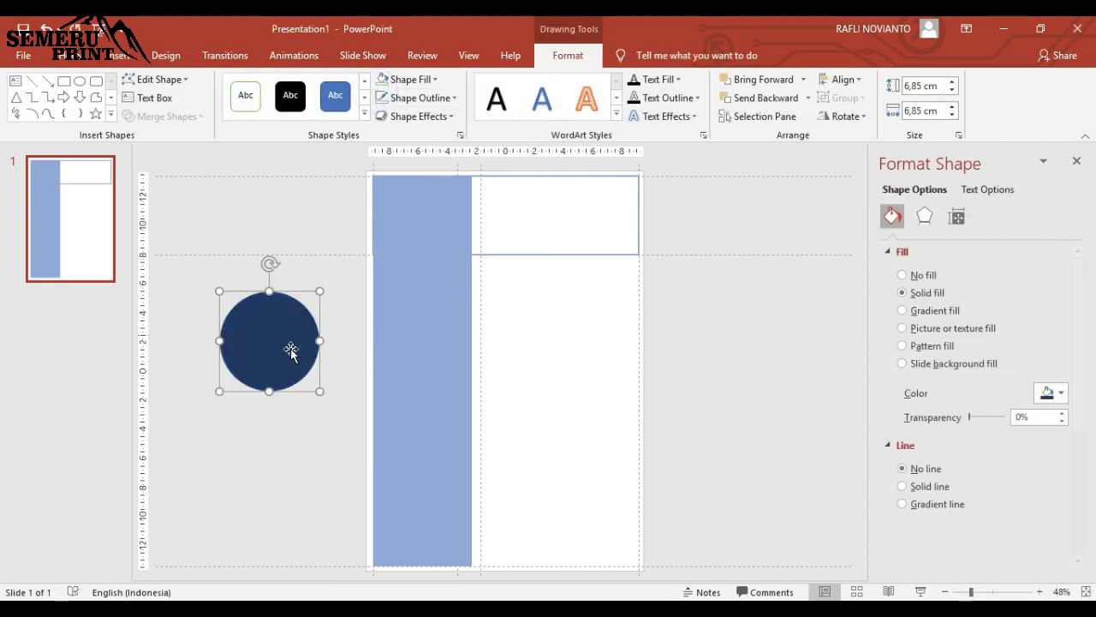
Move the circle onto the top of the left column, sized to 6,35 cm
mouse_move(308, 317)
mouse_down()
mouse_move(411, 259)
mouse_move(423, 232)
mouse_up()
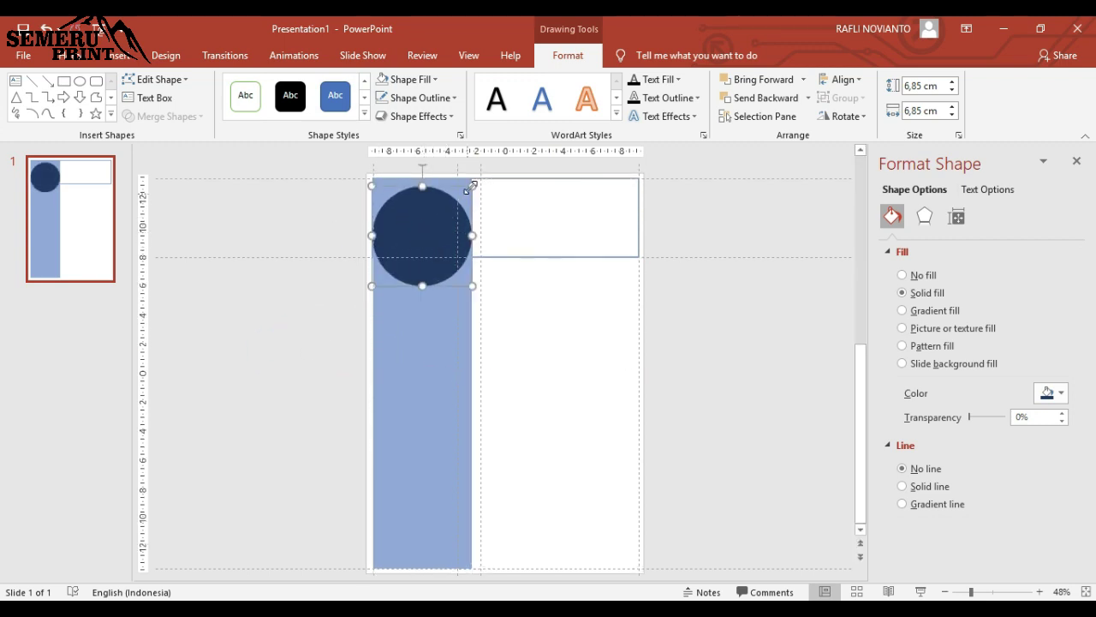
drag(464, 196, 462, 196)
drag(420, 237, 424, 232)
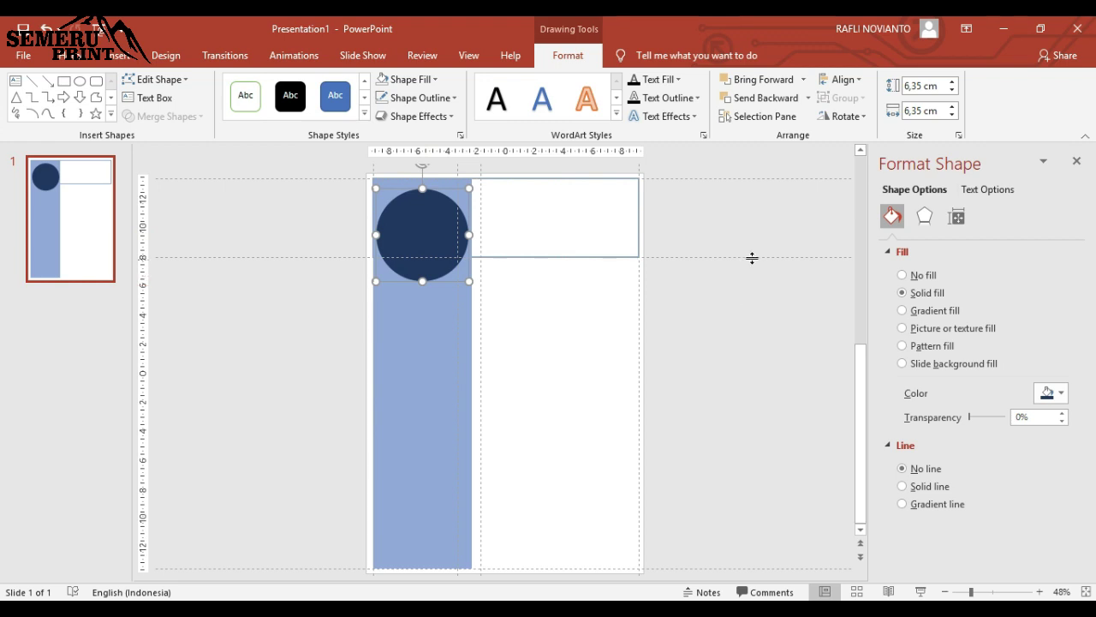
click(714, 224)
Add a text box reading YOUR NAME at the top of the right column
click(120, 56)
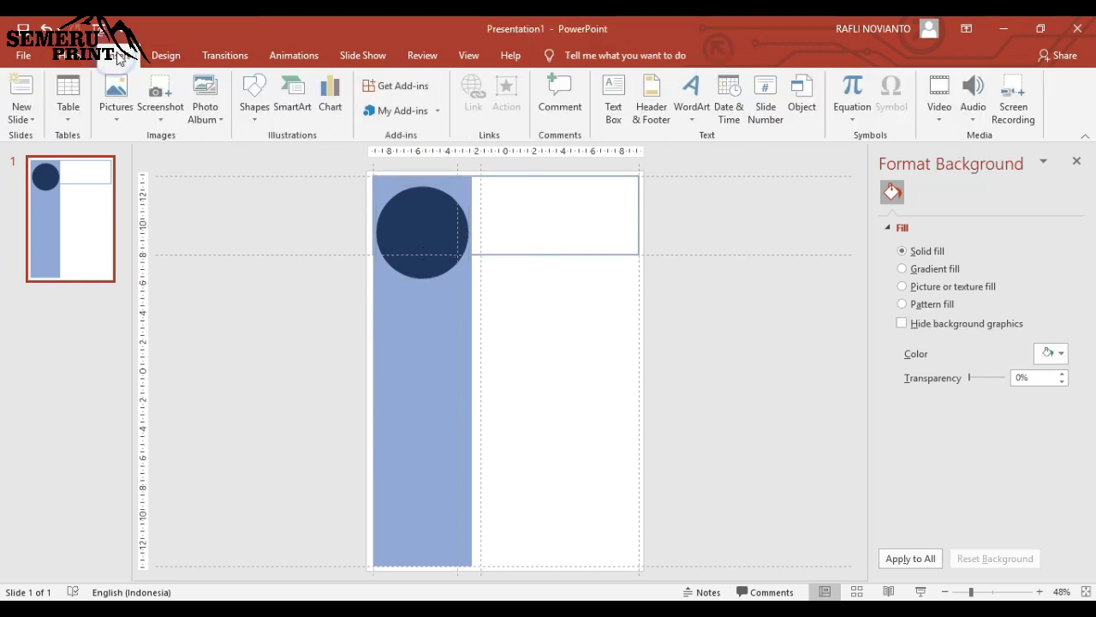
click(254, 96)
click(245, 154)
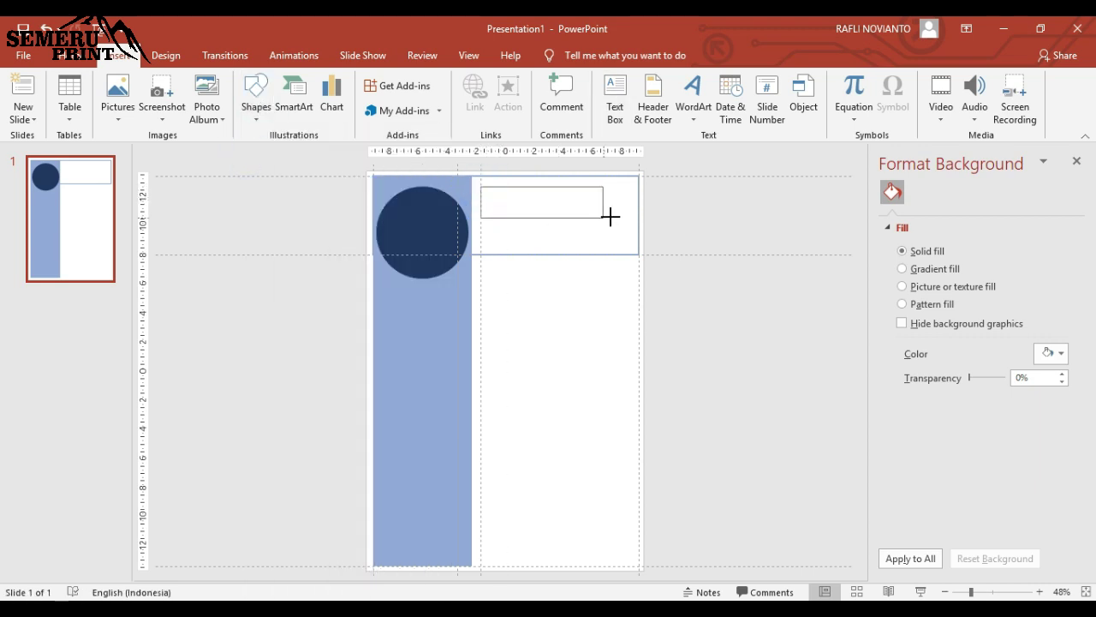
drag(483, 187, 634, 218)
click(543, 202)
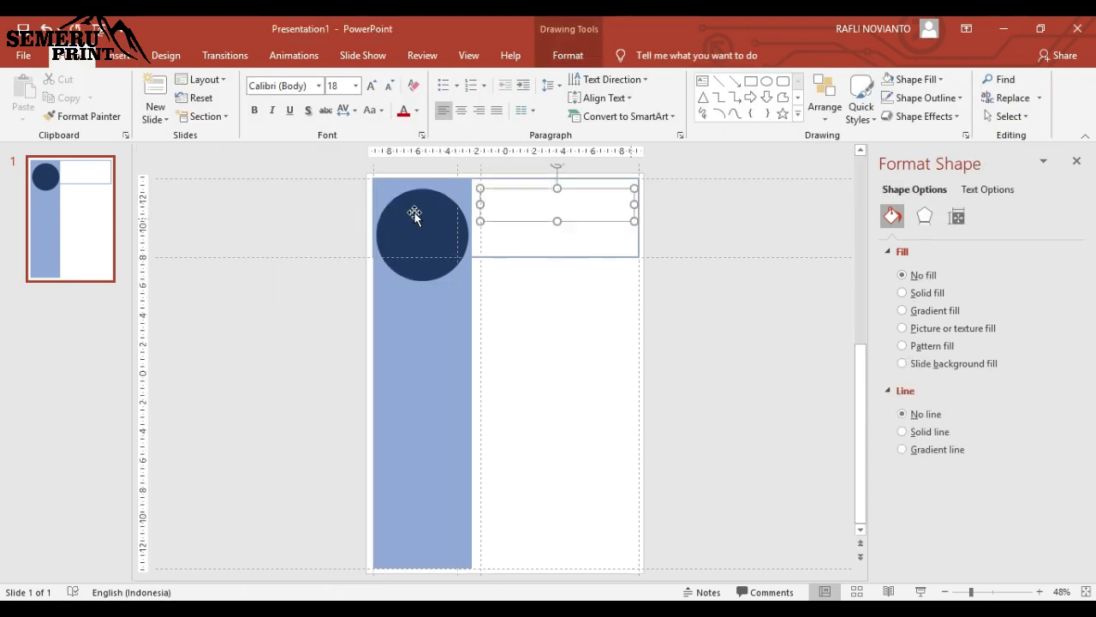
text(YOUR NAME)
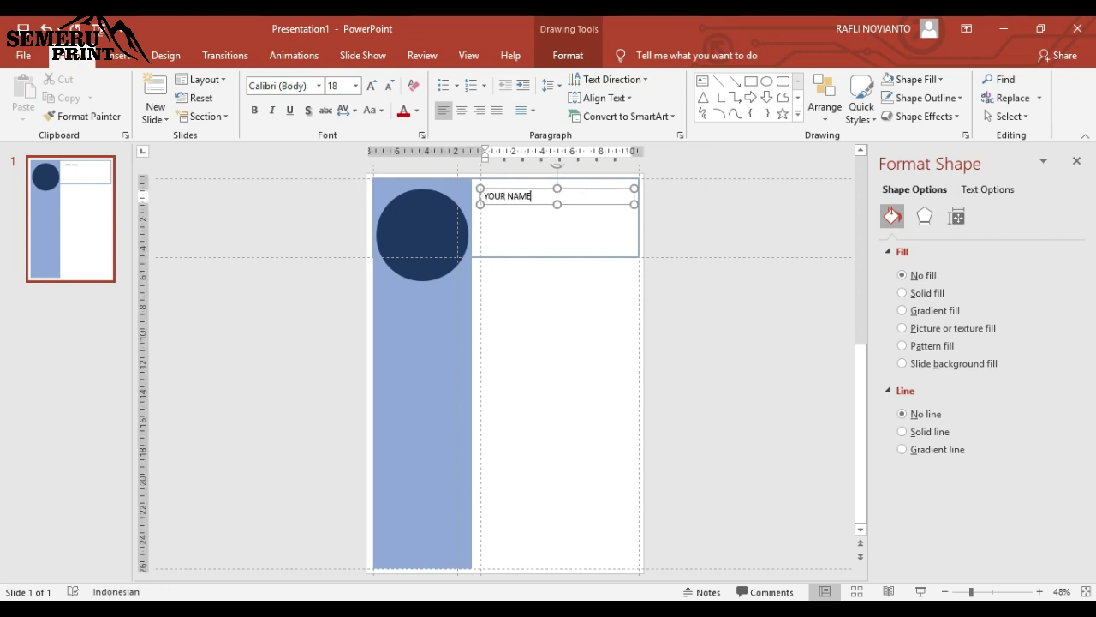
Centre YOUR NAME and set it in Garamond at 24 pt
key(ctrl+a)
click(461, 110)
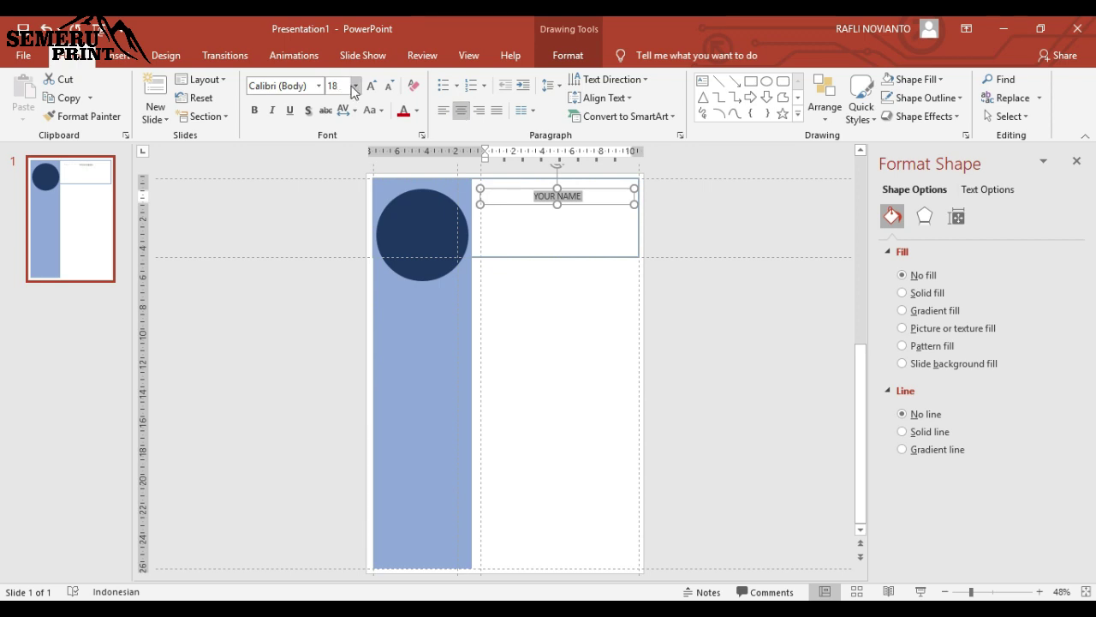
click(317, 86)
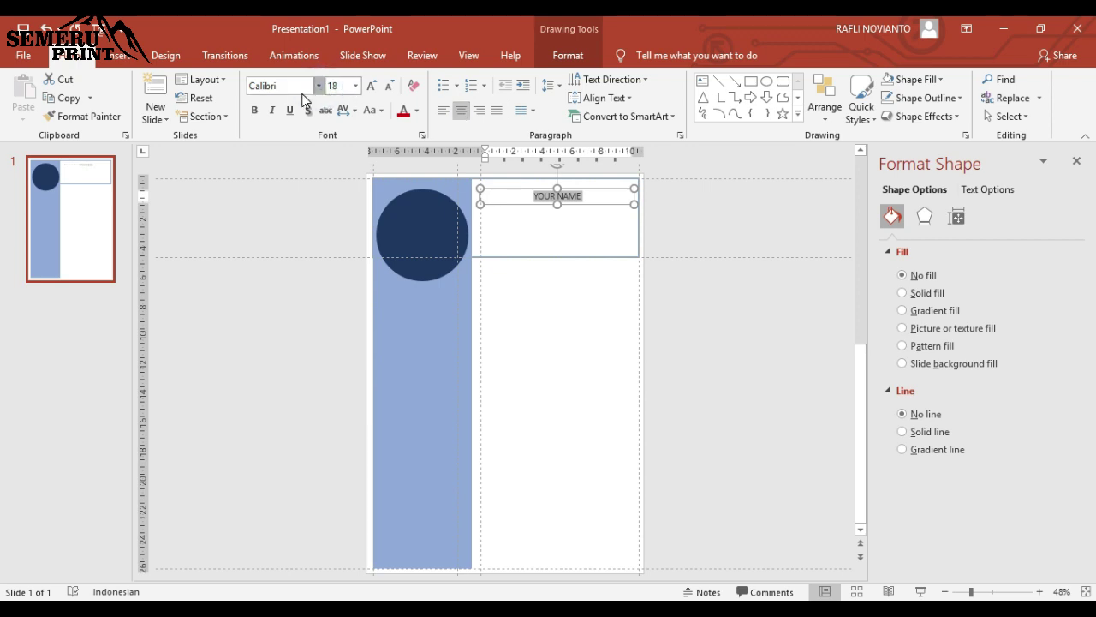
click(318, 85)
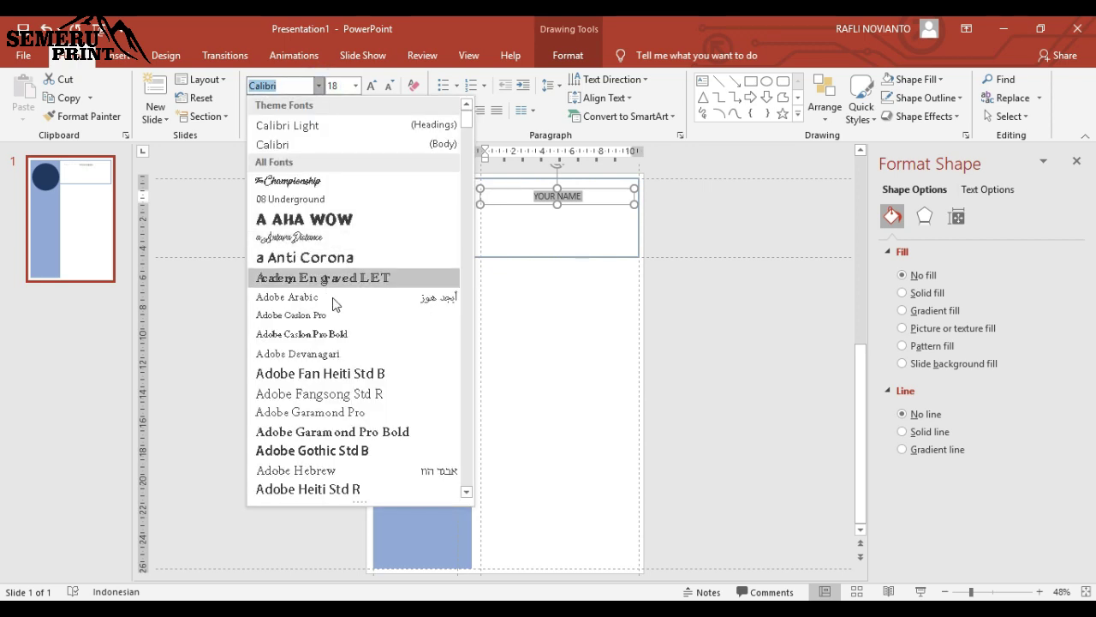
click(333, 432)
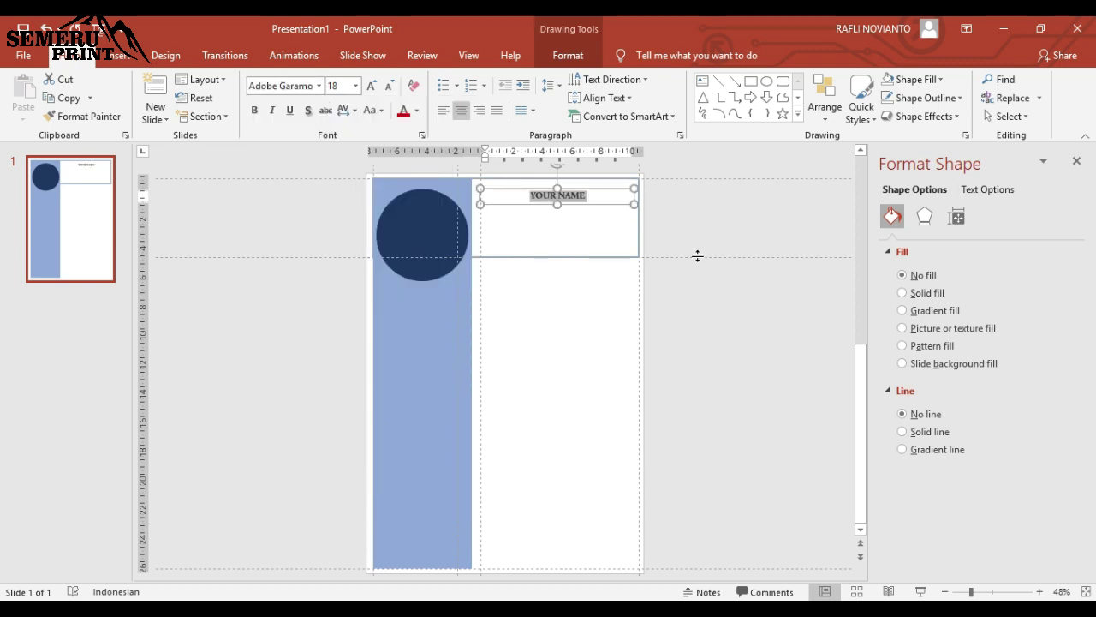
click(372, 87)
click(371, 87)
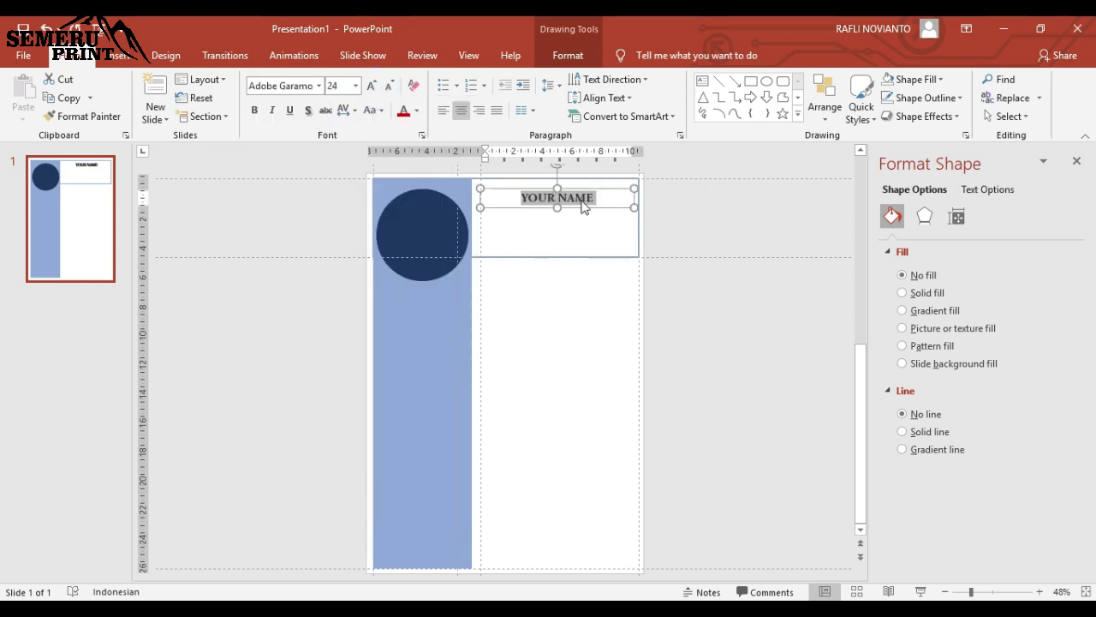
Raise YOUR NAME to 28 pt, nudging its box slightly upward
click(585, 203)
key(ctrl+a)
key(ctrl+shift+comma)
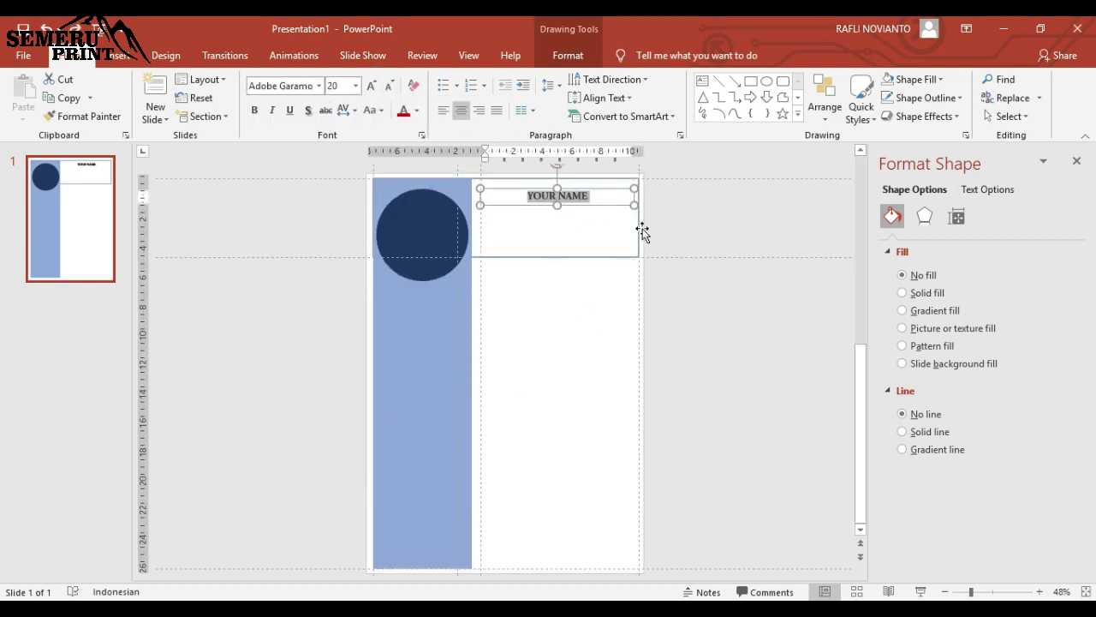
click(372, 86)
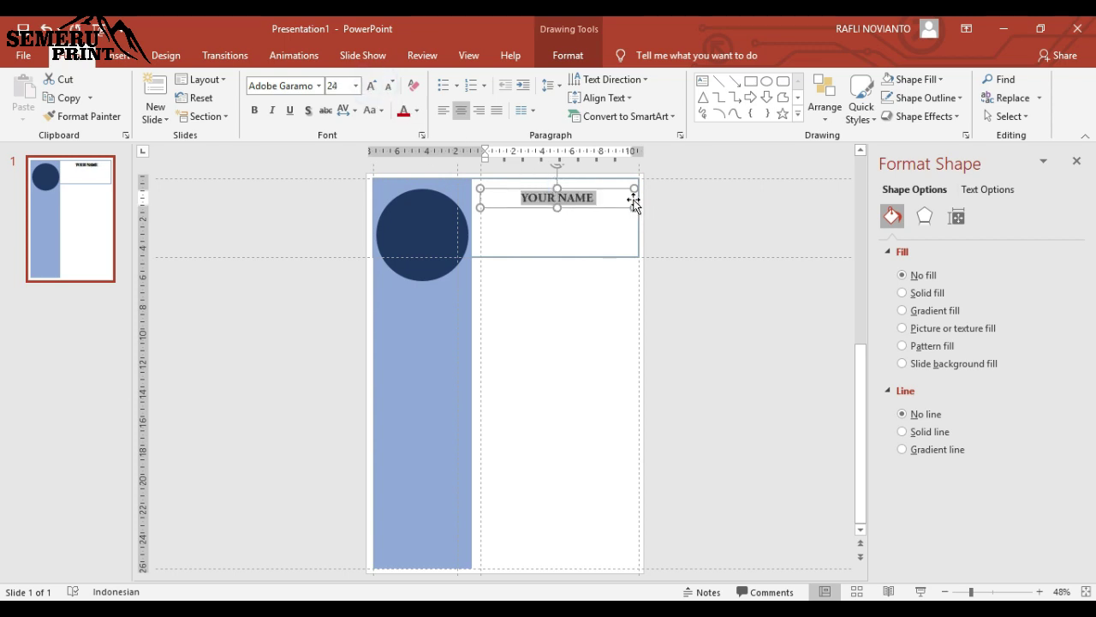
drag(634, 203, 630, 198)
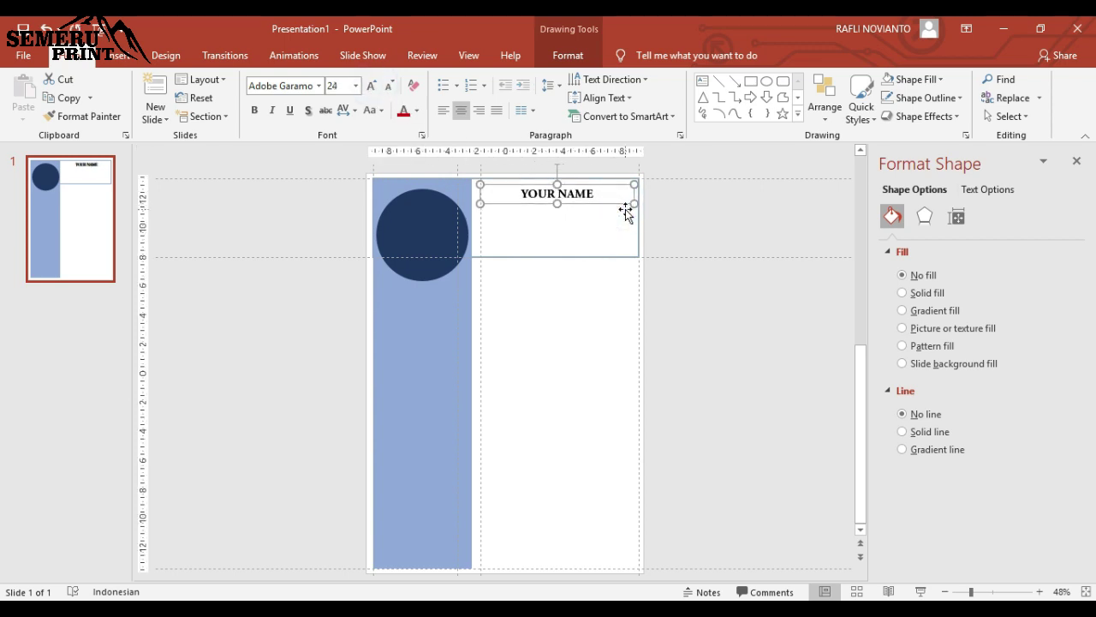
click(758, 220)
click(573, 192)
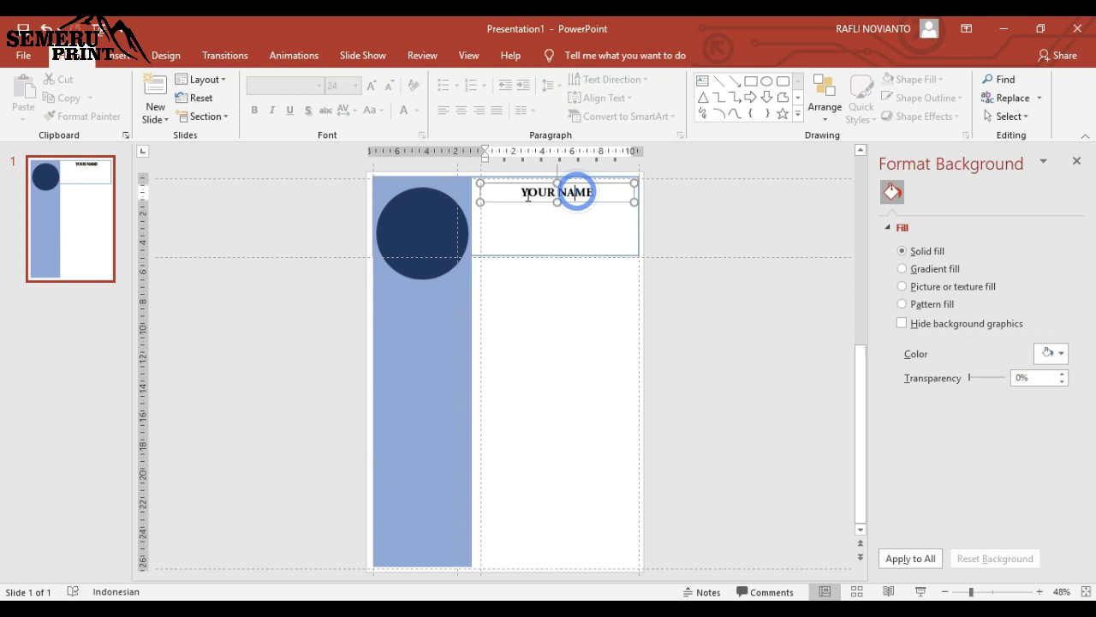
key(ctrl+a)
click(371, 86)
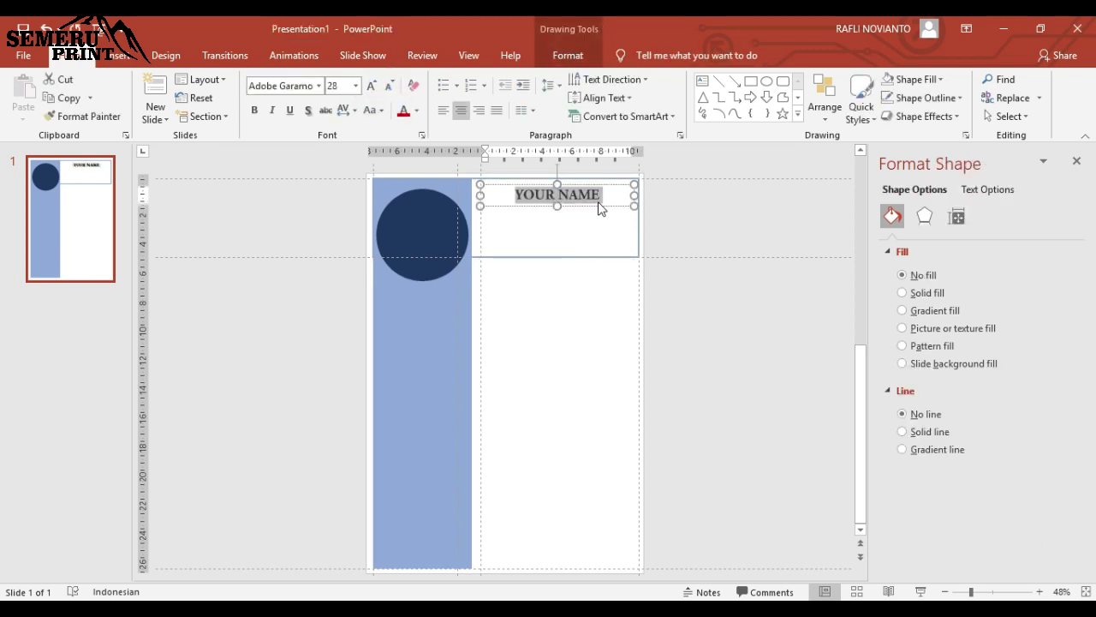
key(End)
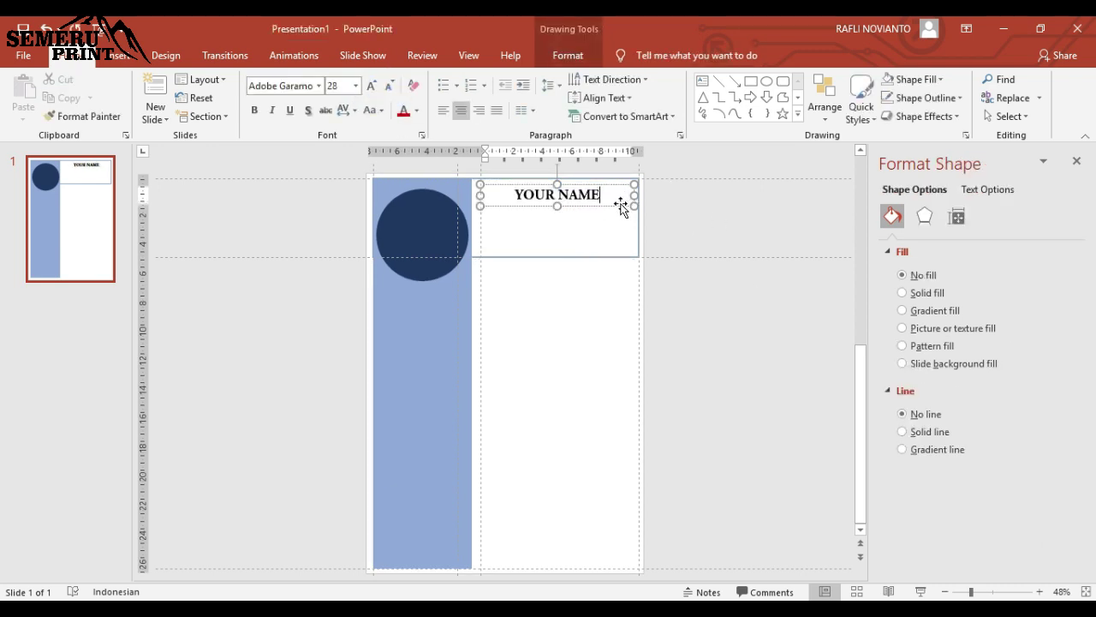
click(620, 205)
Draw a short straight divider line under YOUR NAME
click(755, 246)
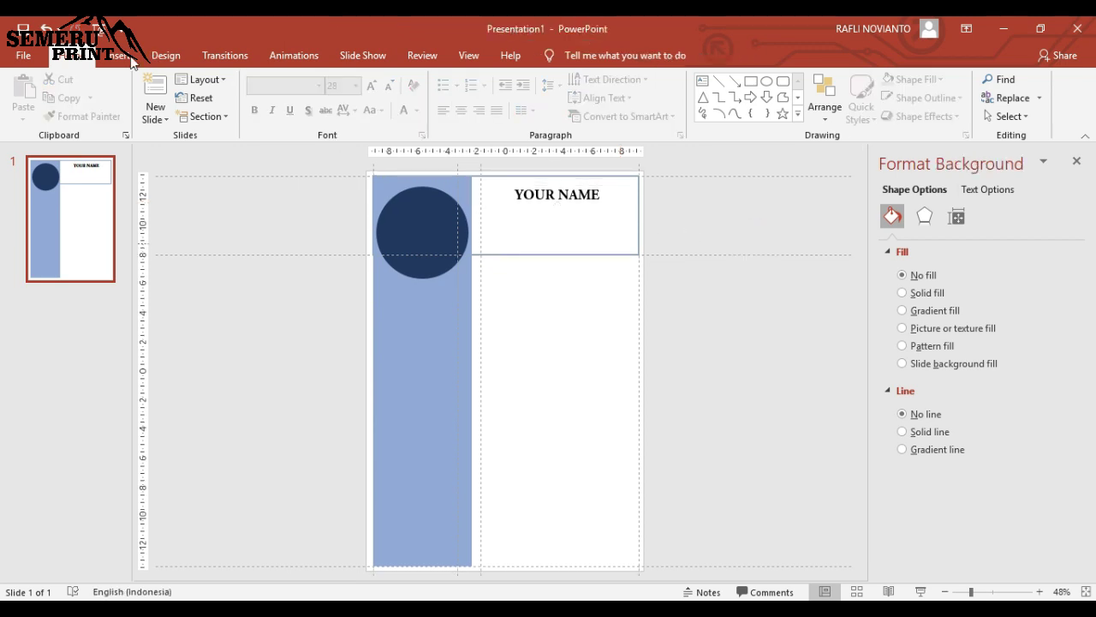
click(124, 59)
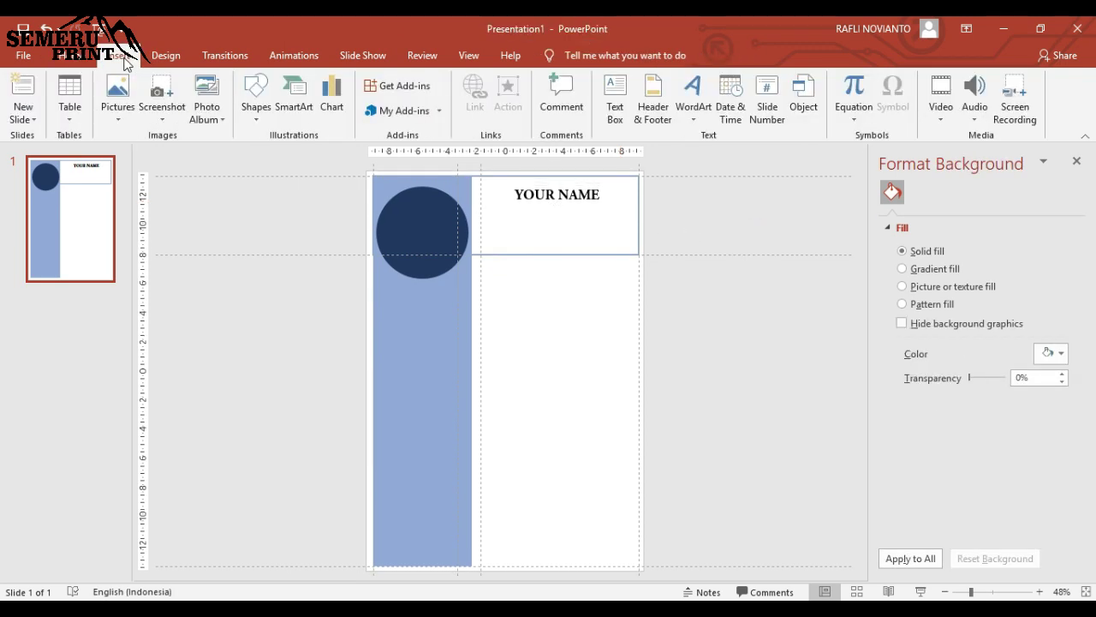
click(255, 91)
click(271, 153)
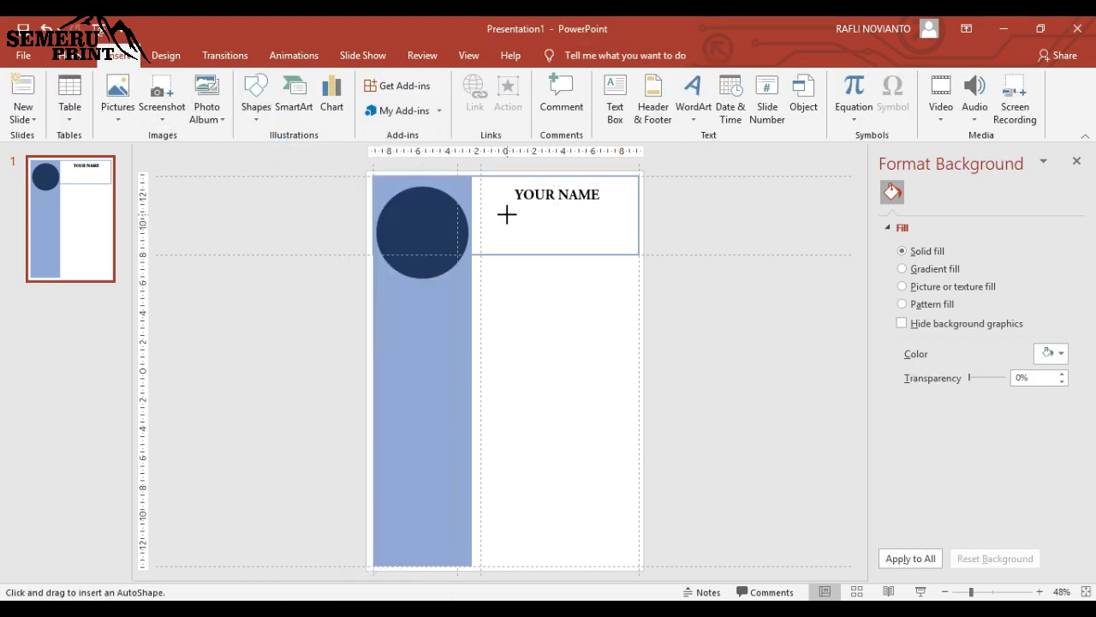
mouse_move(506, 214)
mouse_down()
mouse_move(543, 251)
mouse_move(554, 214)
mouse_up()
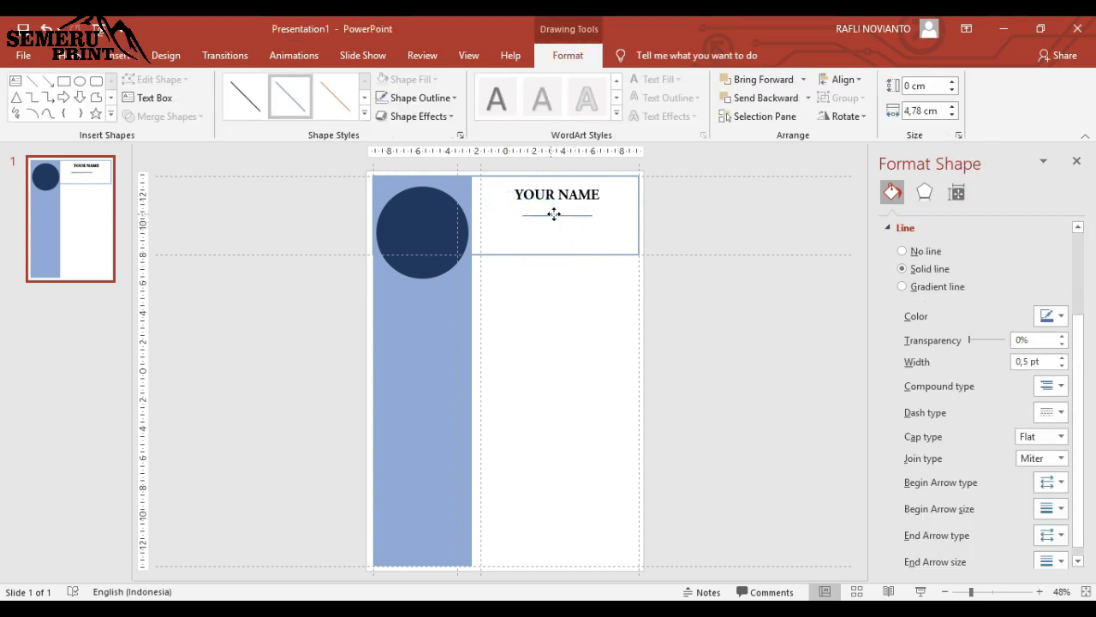
Nudge the YOUR NAME box slightly downward
click(635, 214)
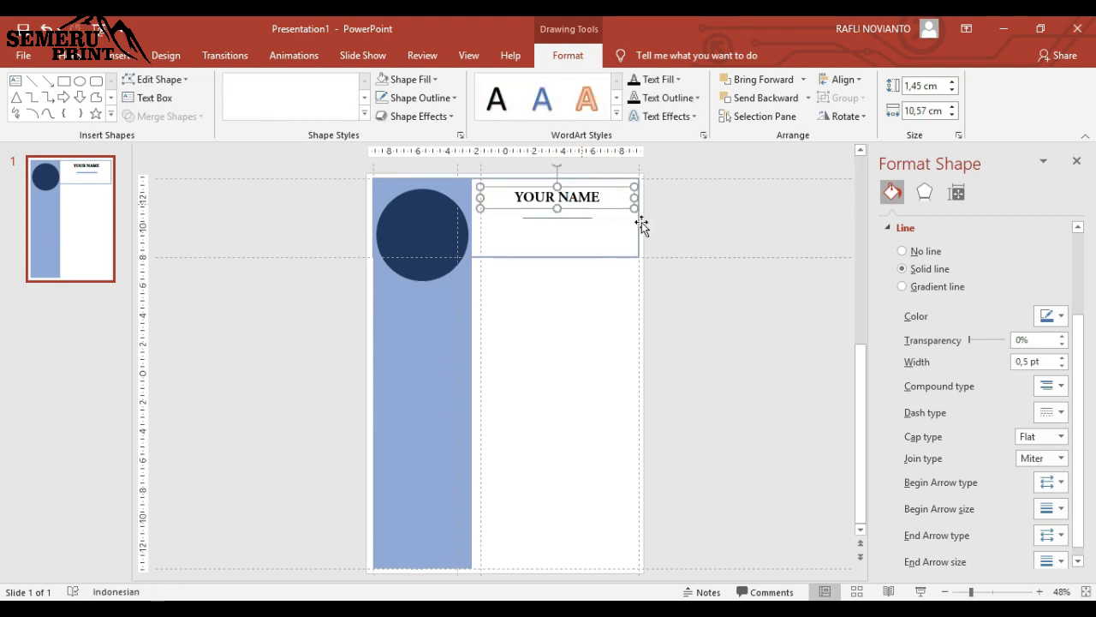
key(Down)
key(Down)
key(Down)
key(Down)
click(708, 233)
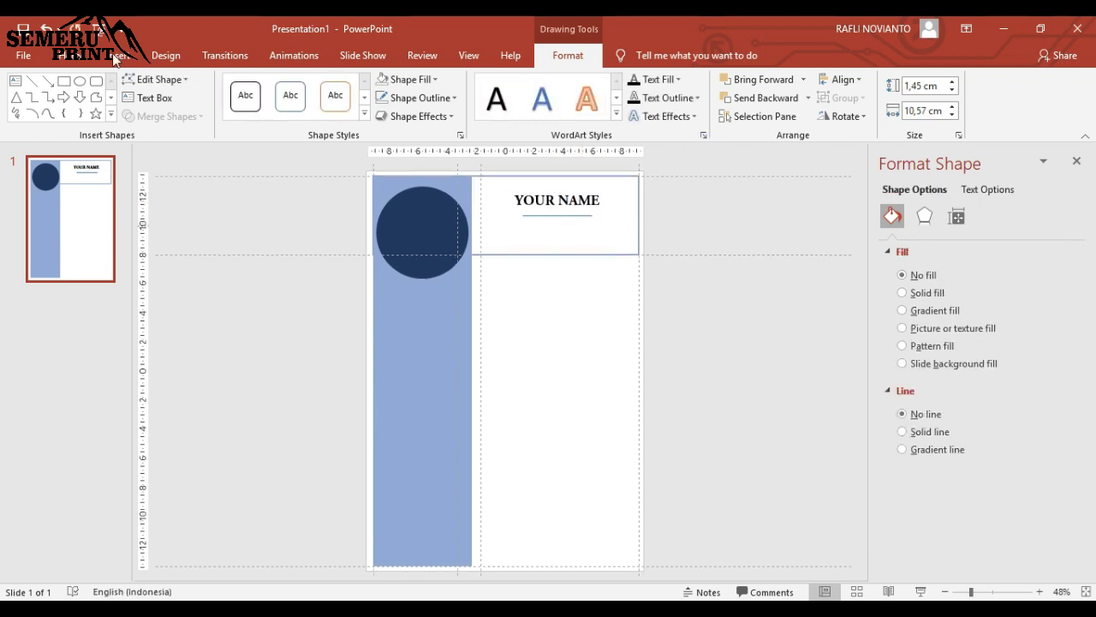
click(124, 56)
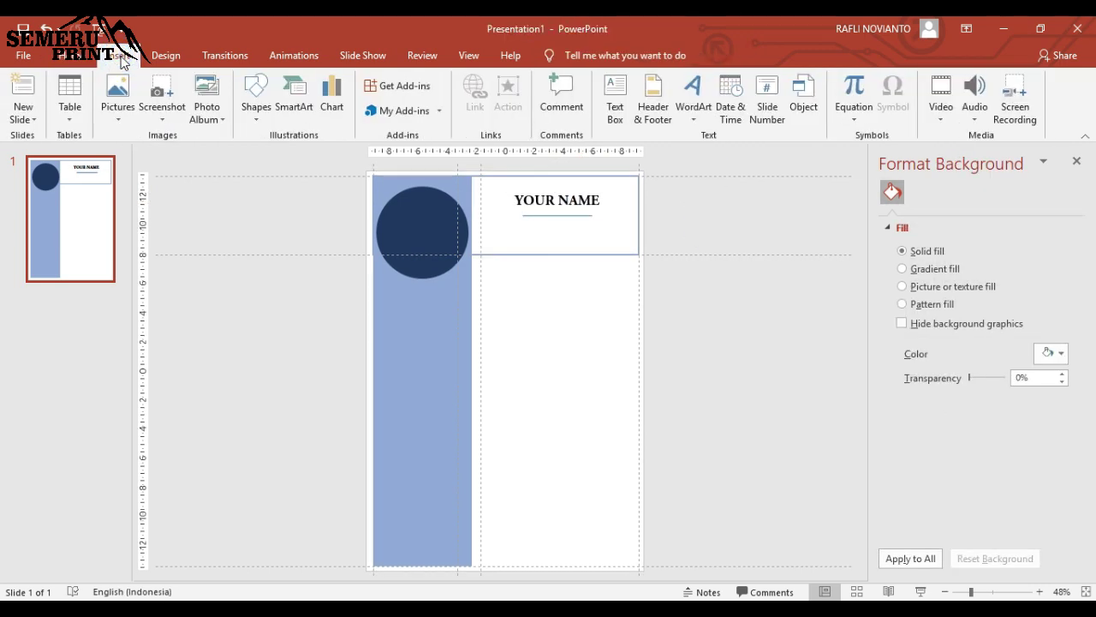
Add a centred text box reading YOUR JOB / POTITION below the divider
click(251, 104)
click(261, 154)
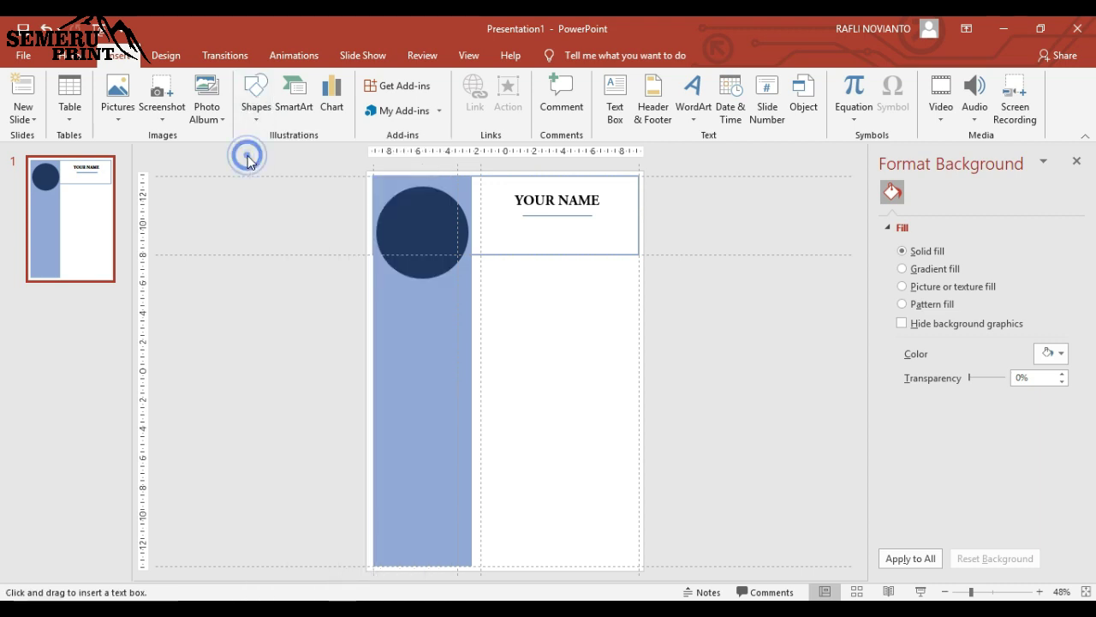
drag(485, 231, 546, 232)
drag(610, 244, 631, 240)
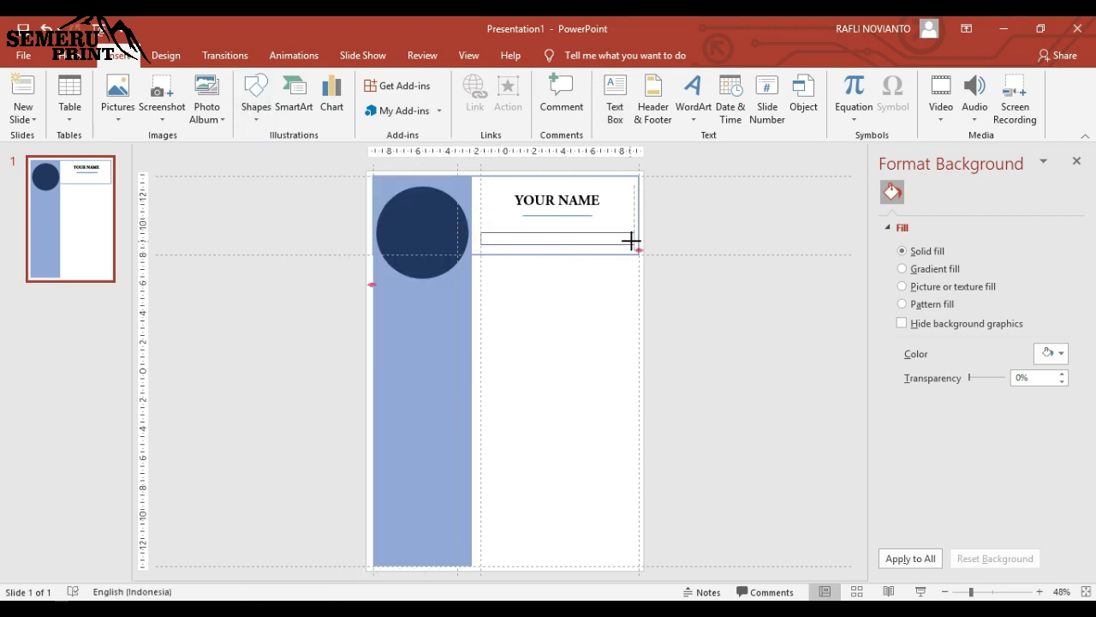
drag(560, 245, 561, 247)
text(YOUR POTITION)
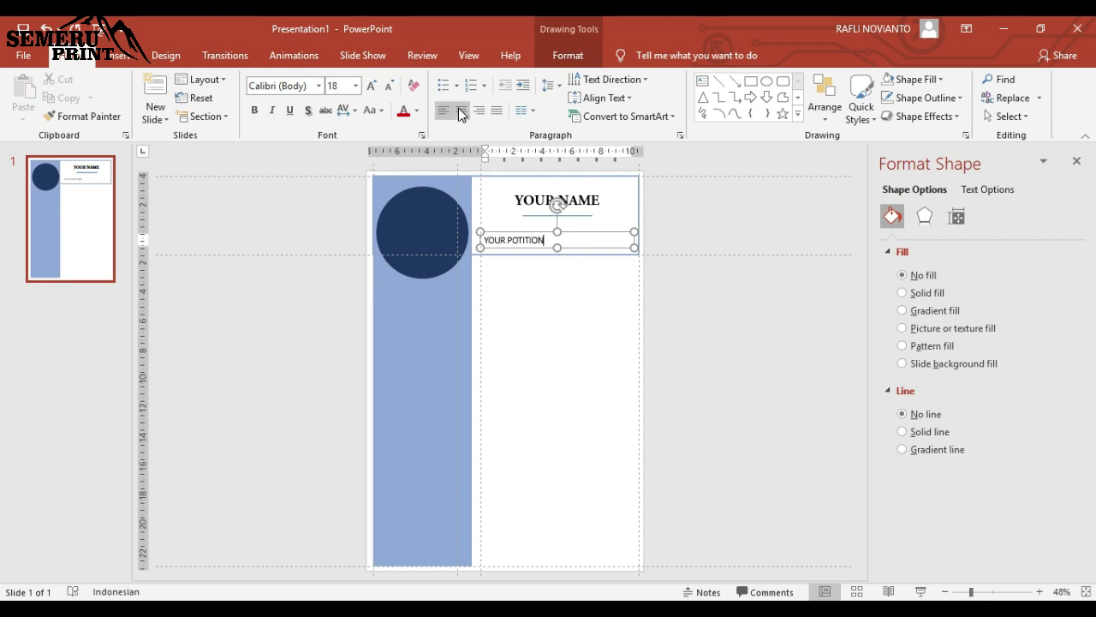
click(462, 115)
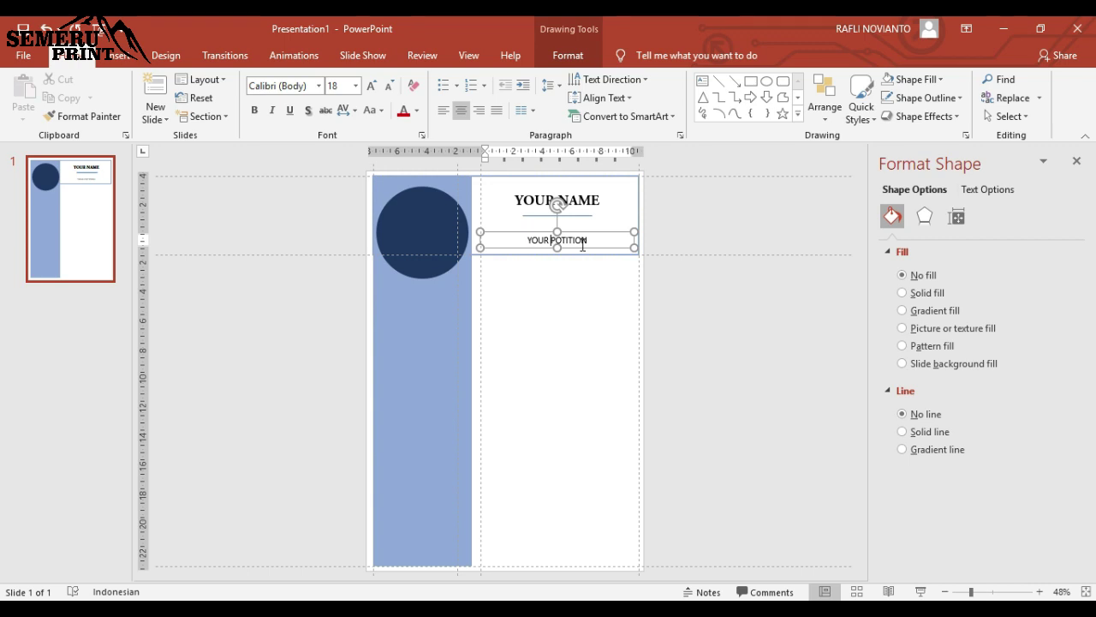
text(JOB )
text(/)
Nudge the YOUR JOB / POTITION box up two steps
click(623, 247)
key(Up)
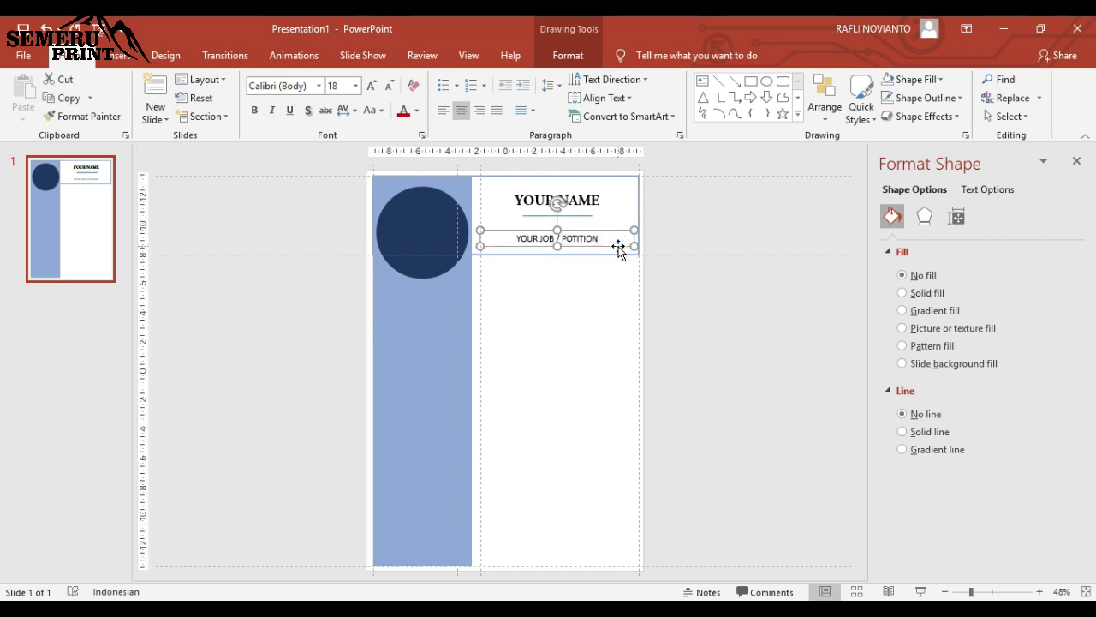
key(Up)
key(Up)
key(Up)
click(702, 311)
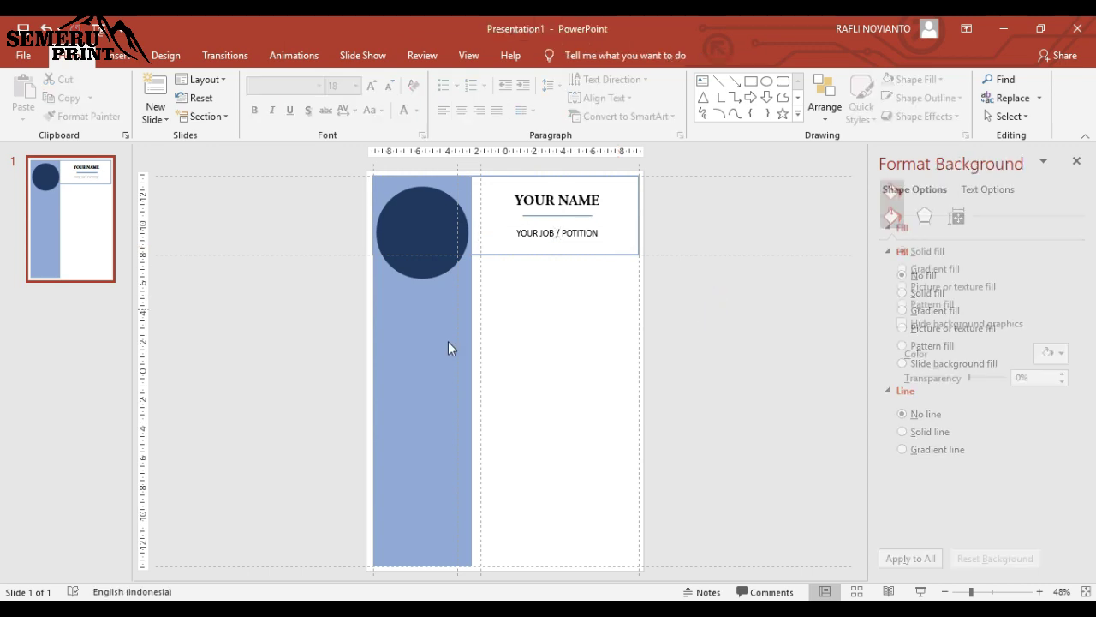
click(428, 248)
click(742, 351)
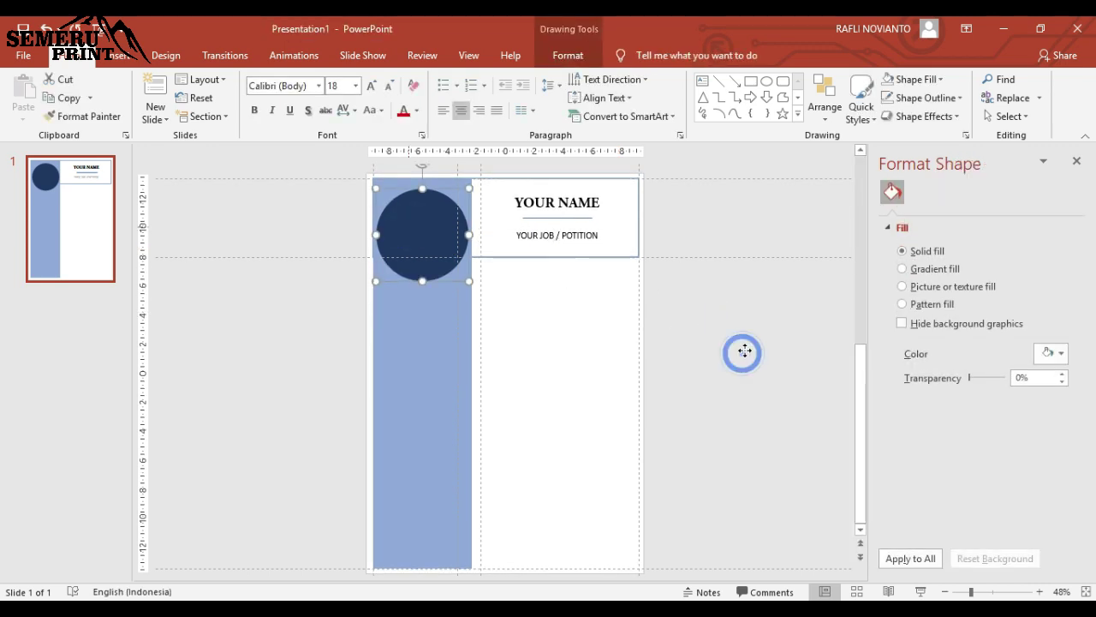
click(125, 55)
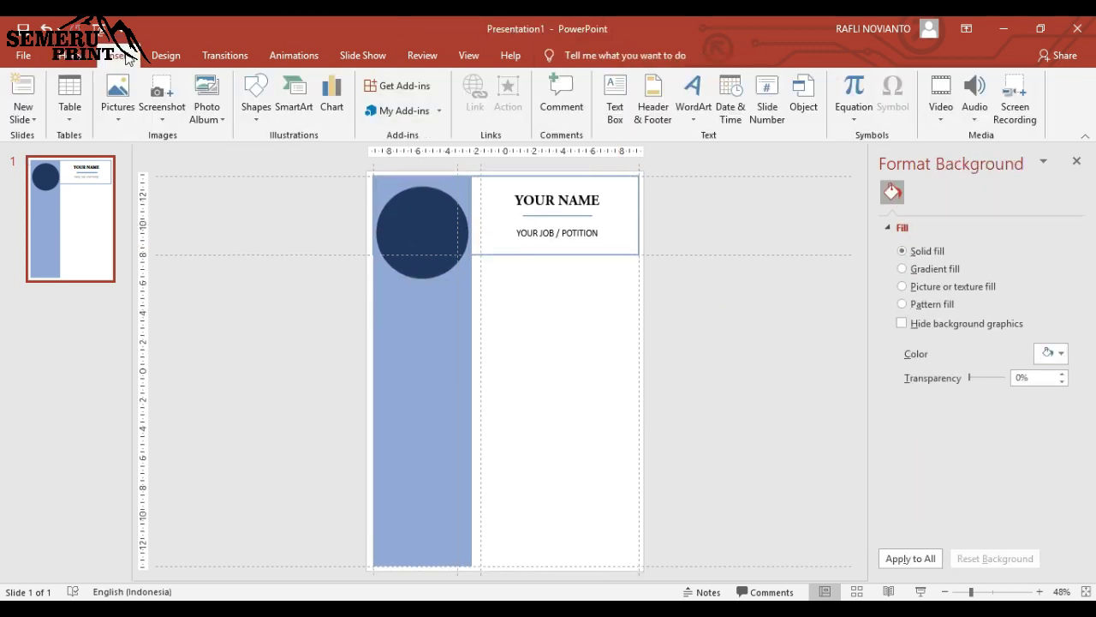
Draw a small oval circle just beside the slide
click(257, 103)
click(311, 157)
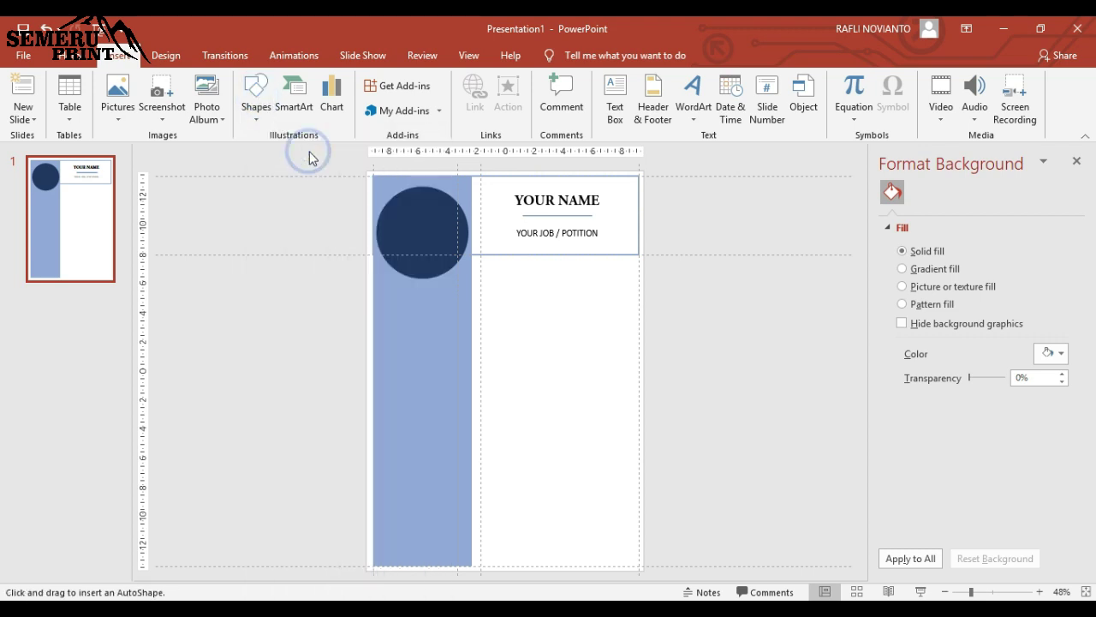
drag(188, 278, 225, 313)
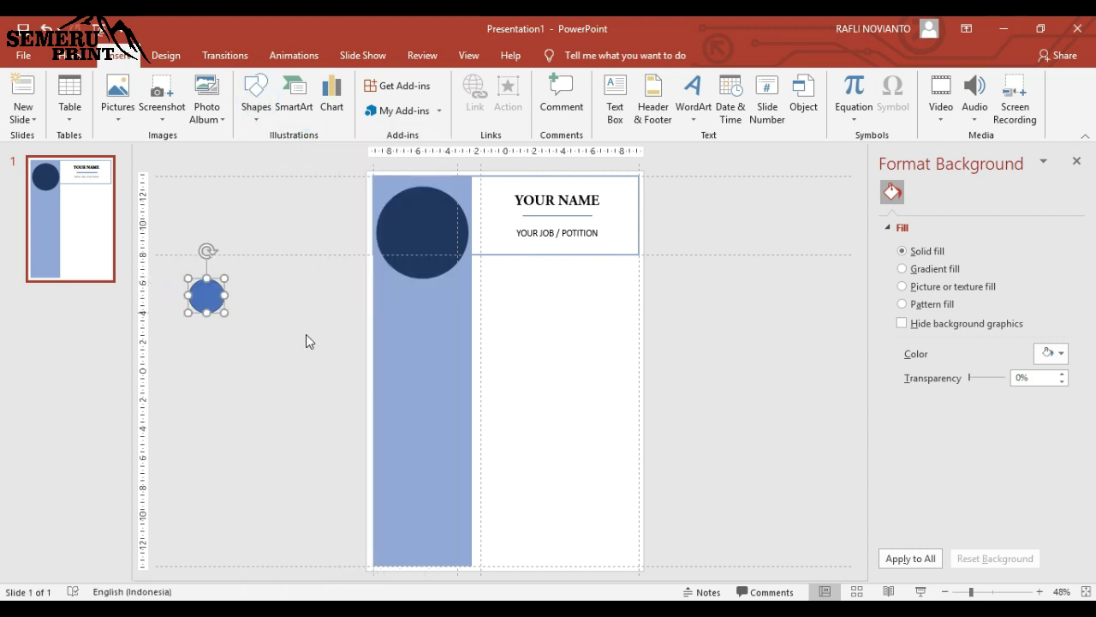
key(Escape)
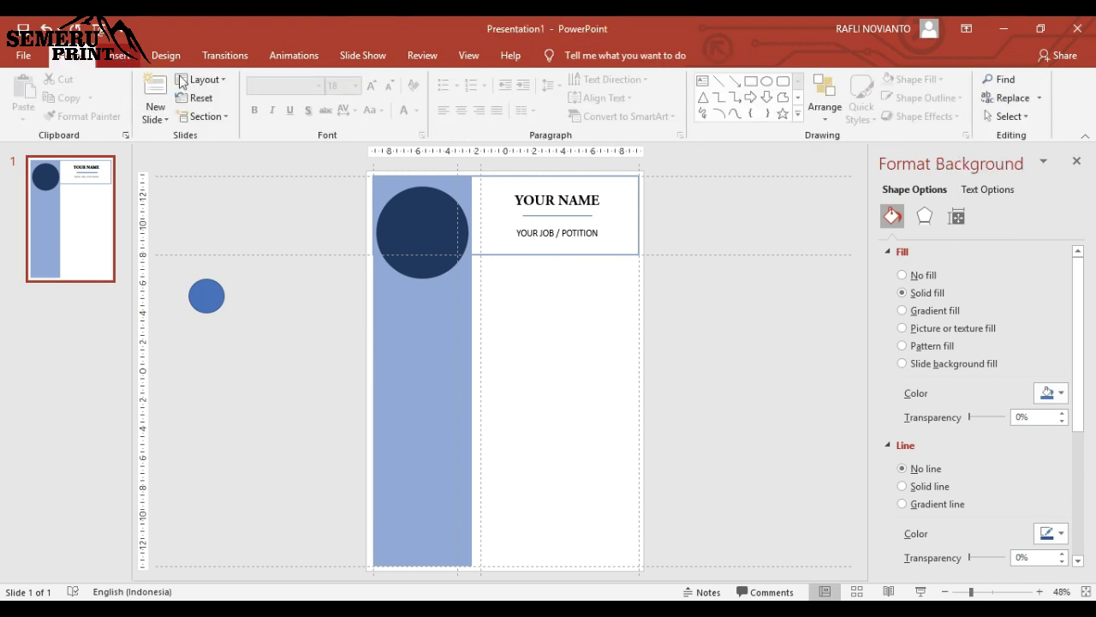
Draw a rounded rectangle bar and move it below the job title
click(118, 55)
click(256, 98)
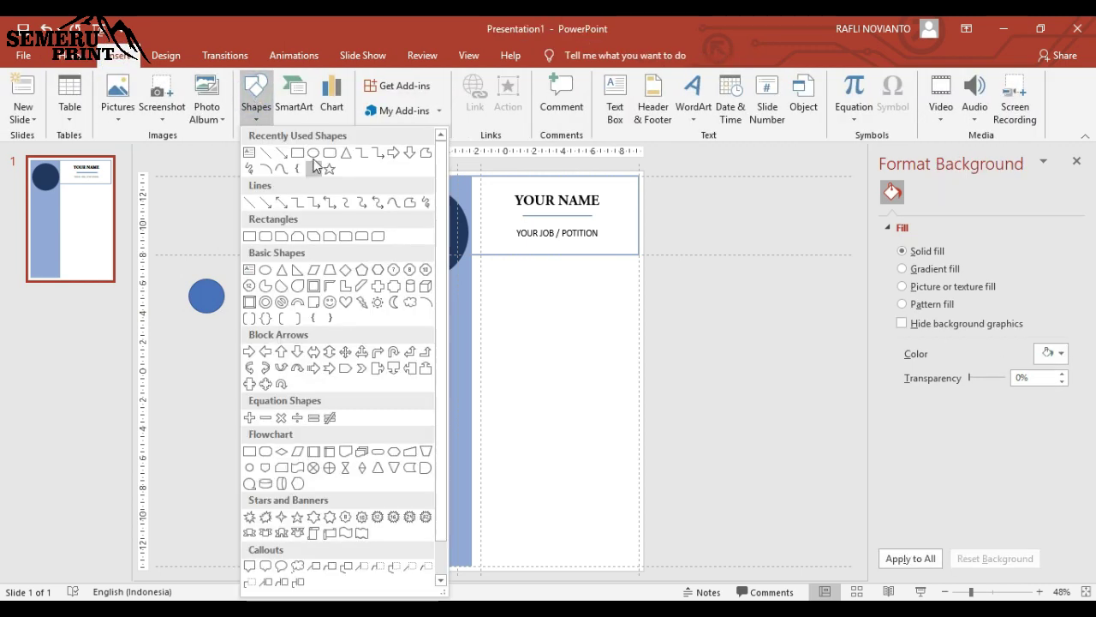
click(314, 165)
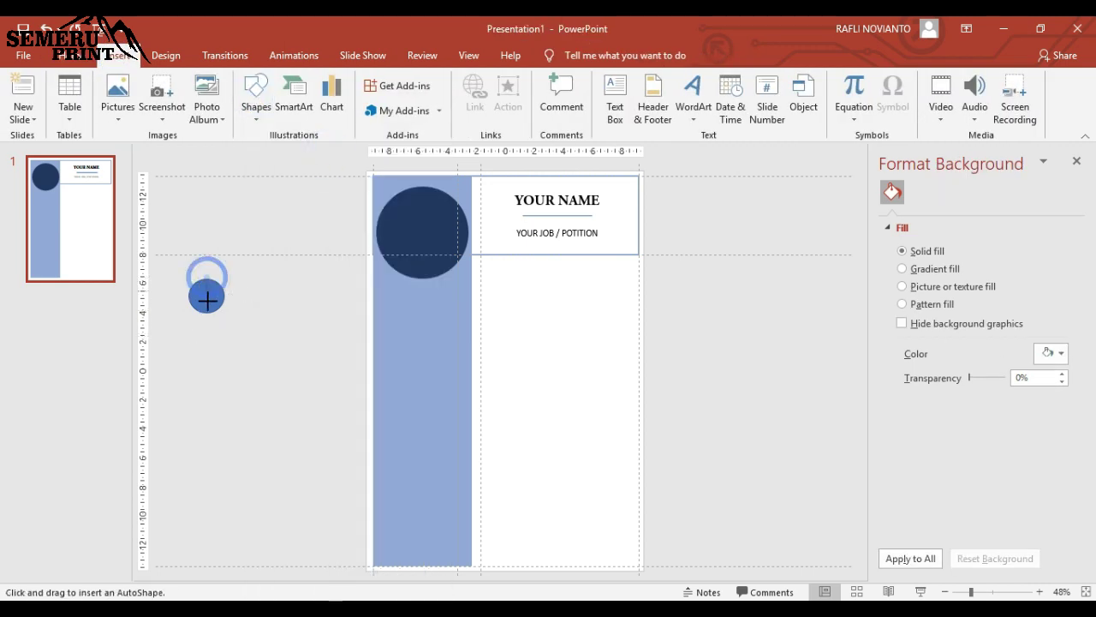
drag(188, 280, 281, 313)
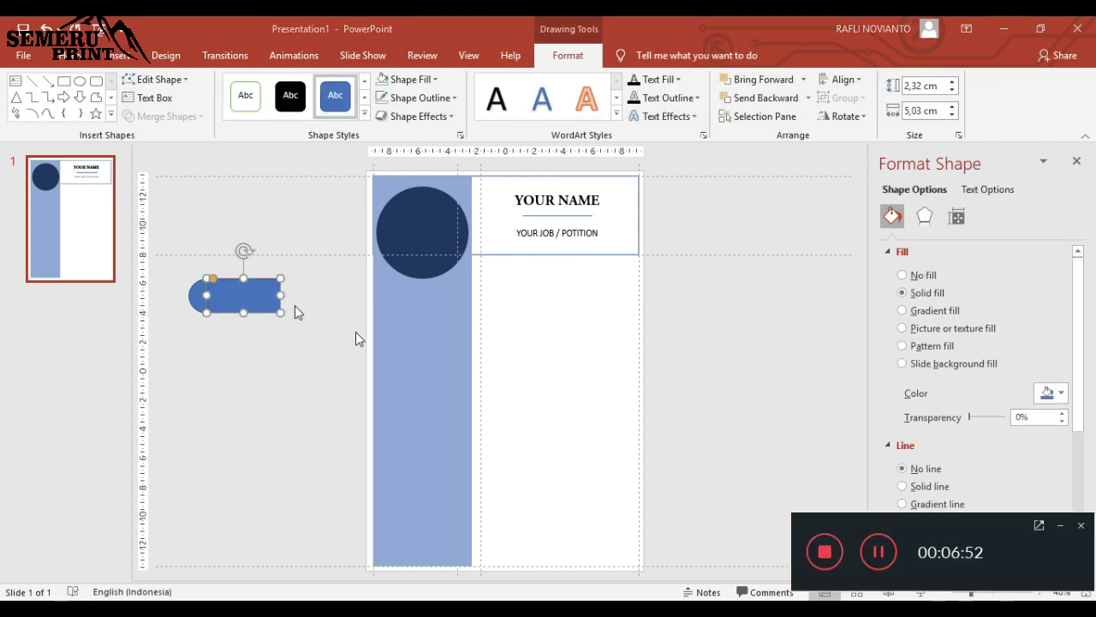
mouse_move(257, 303)
mouse_down()
mouse_move(263, 313)
mouse_move(250, 314)
mouse_move(270, 317)
mouse_move(579, 283)
mouse_up()
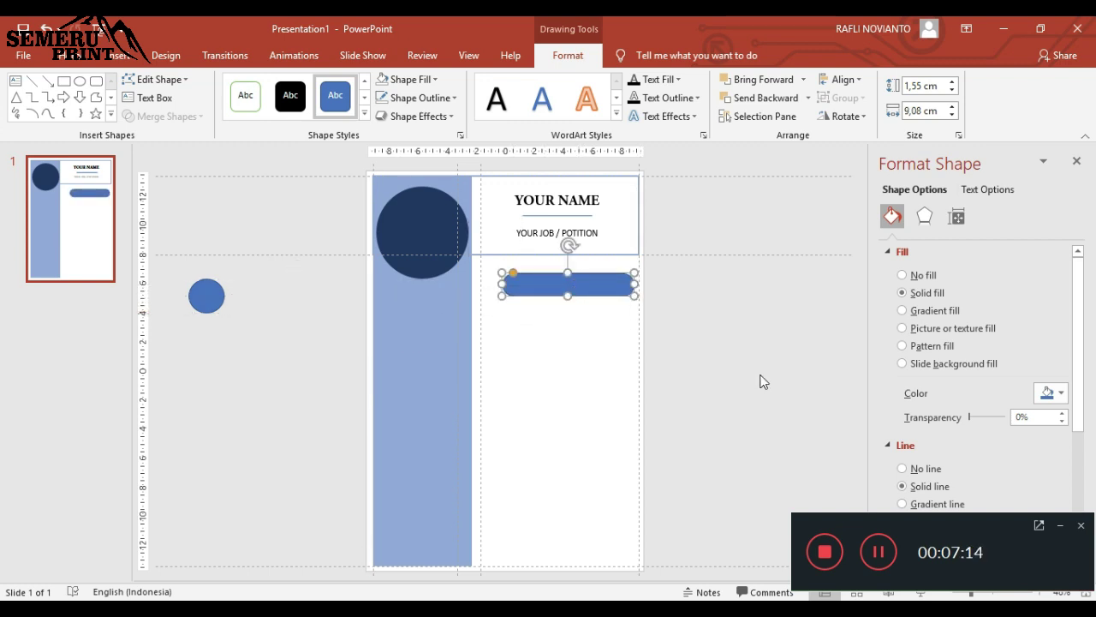
Fill the rounded bar with light blue and remove its outline
click(1049, 394)
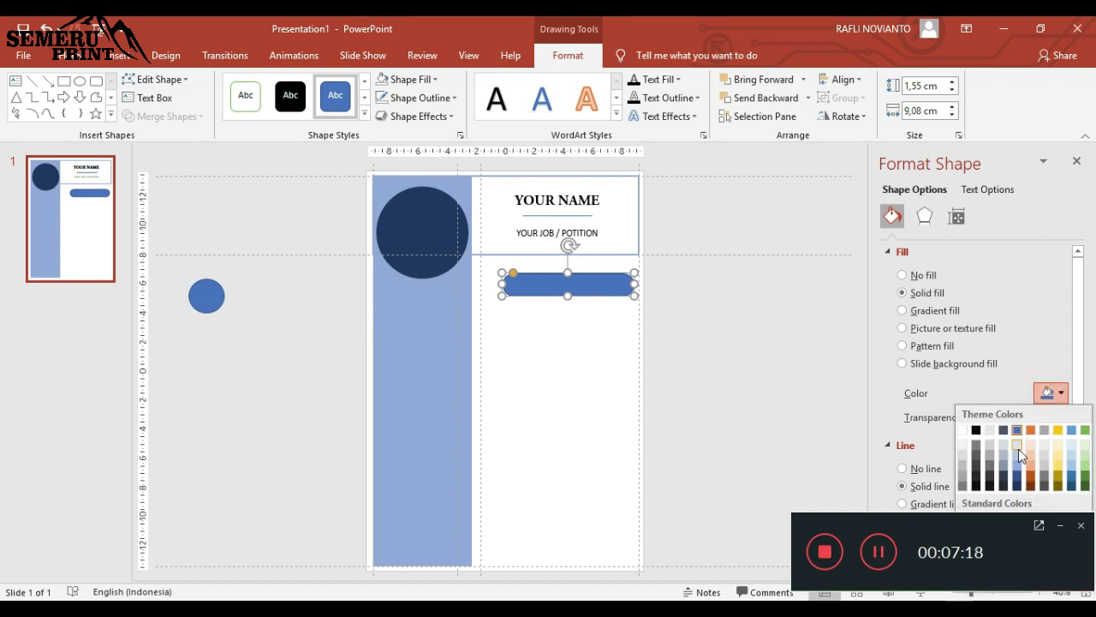
click(1060, 526)
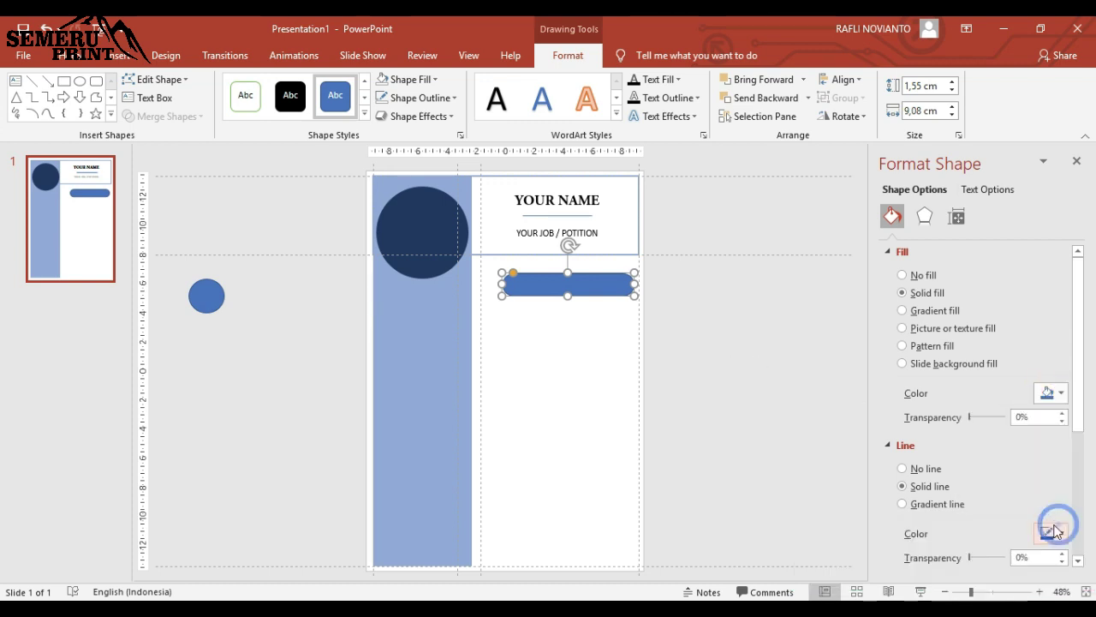
click(1048, 393)
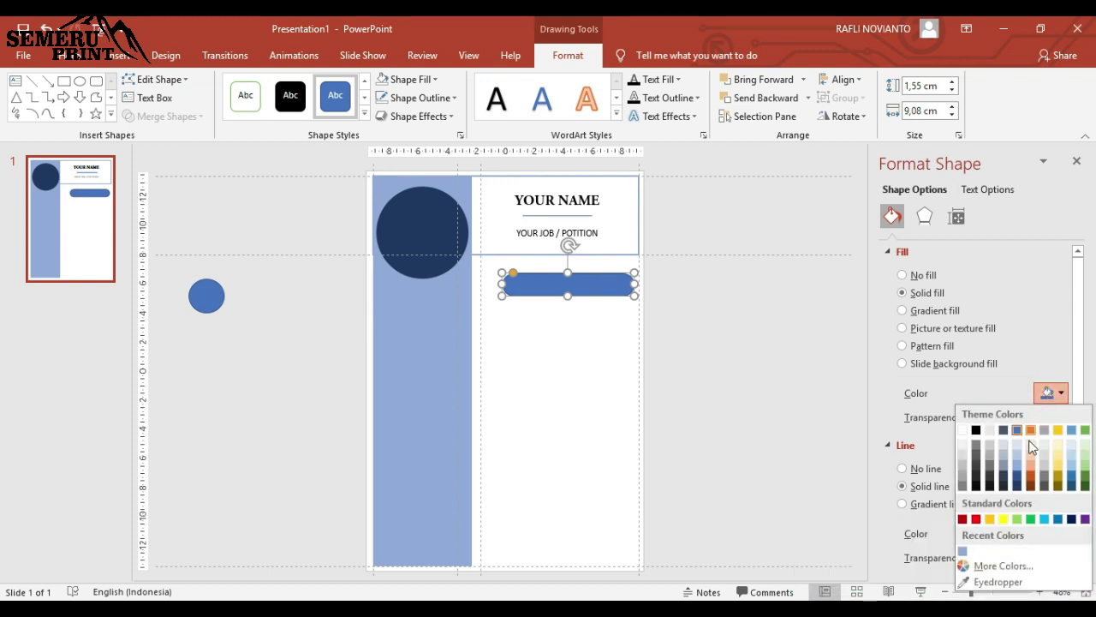
click(963, 551)
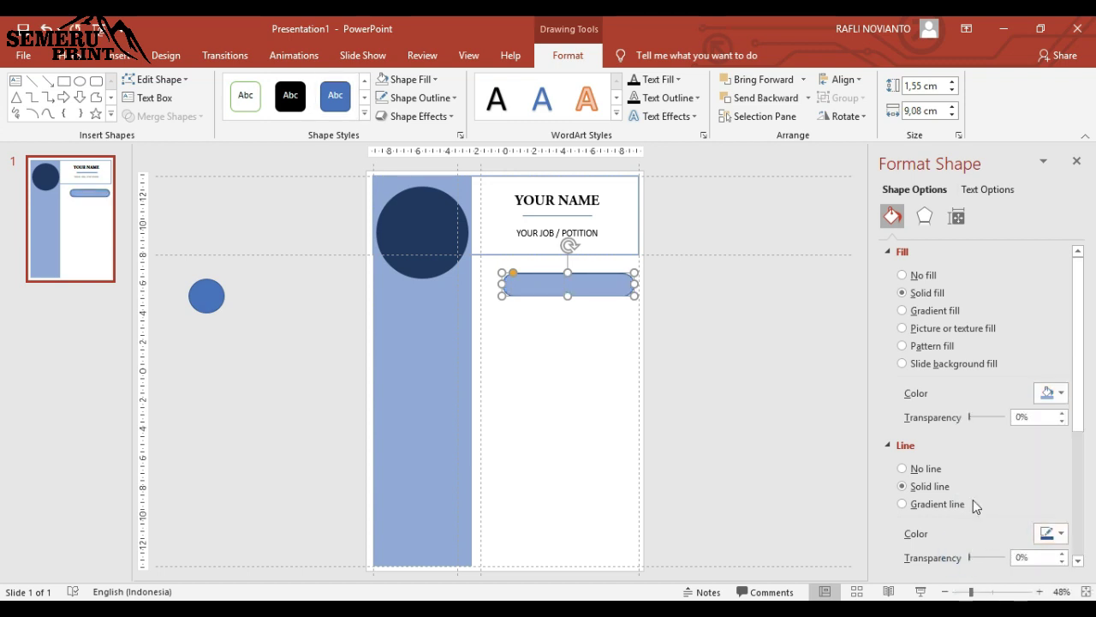
click(927, 470)
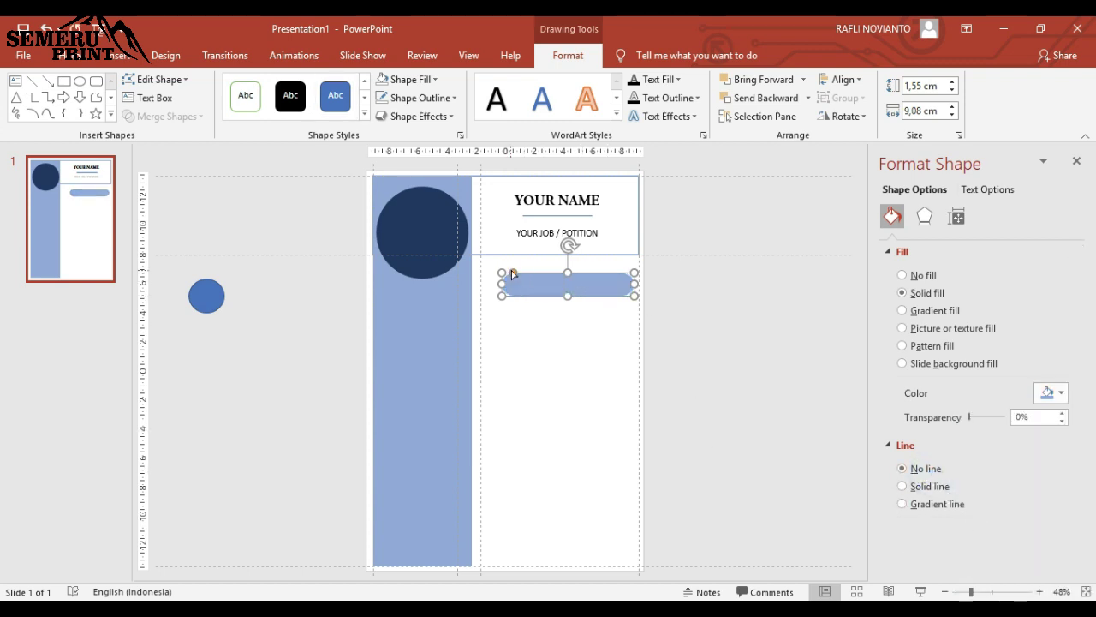
Make the bar thinner and about 9,08 cm wide, then delete the stray small circle
click(567, 291)
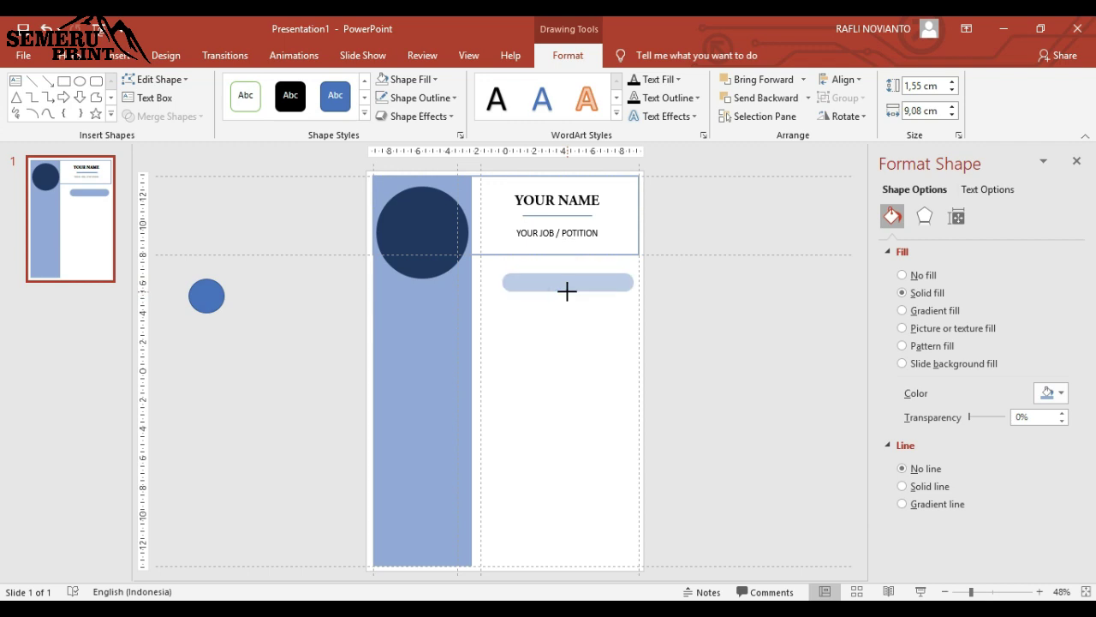
drag(490, 275, 634, 290)
click(204, 301)
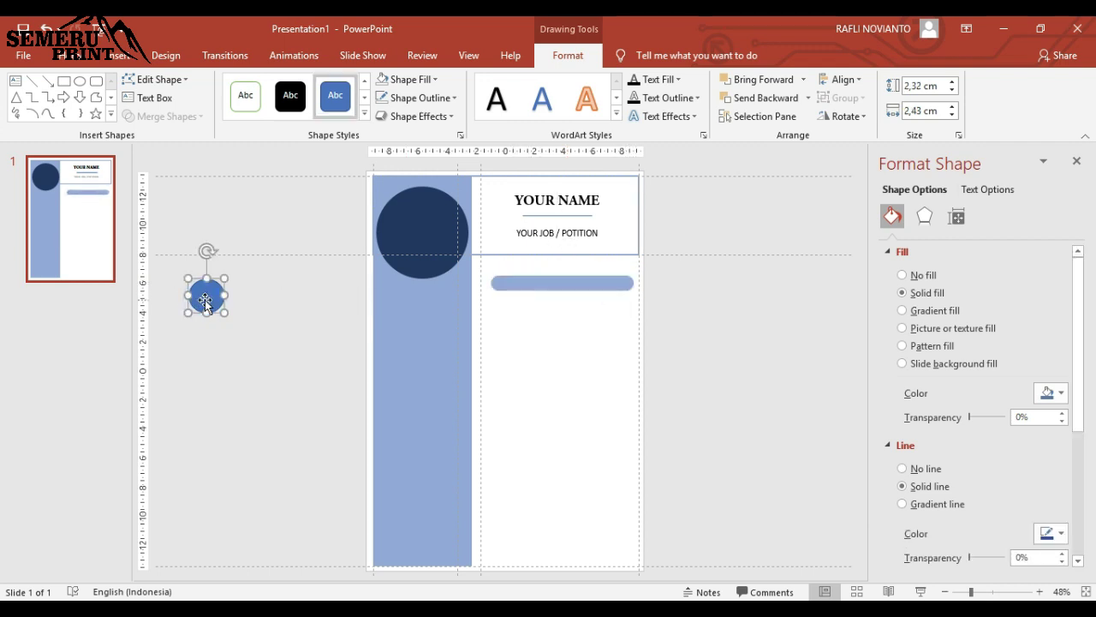
key(Delete)
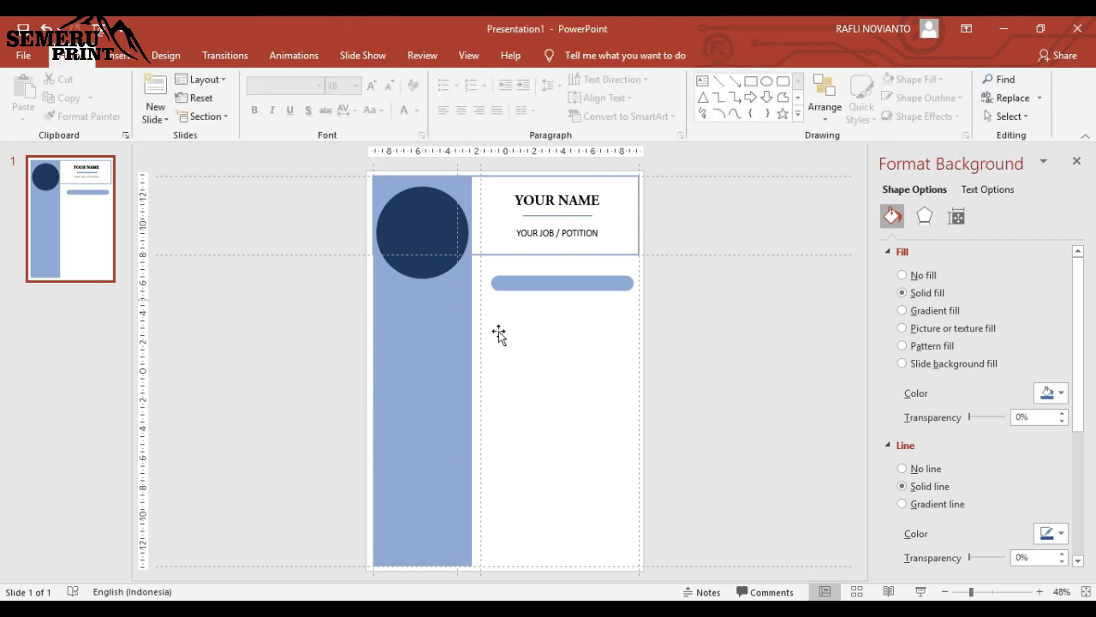
Duplicate the light-blue rounded bar with Ctrl+D into copies stacked evenly down the right column
click(514, 284)
key(ctrl+d)
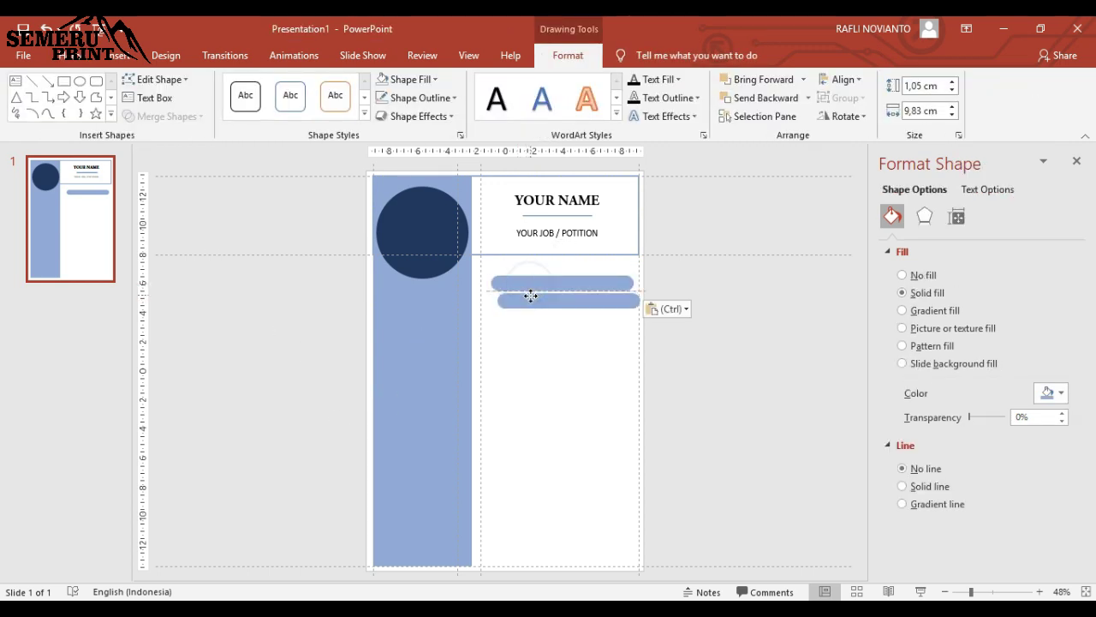
drag(529, 294, 546, 510)
key(ctrl+d)
key(ctrl+d)
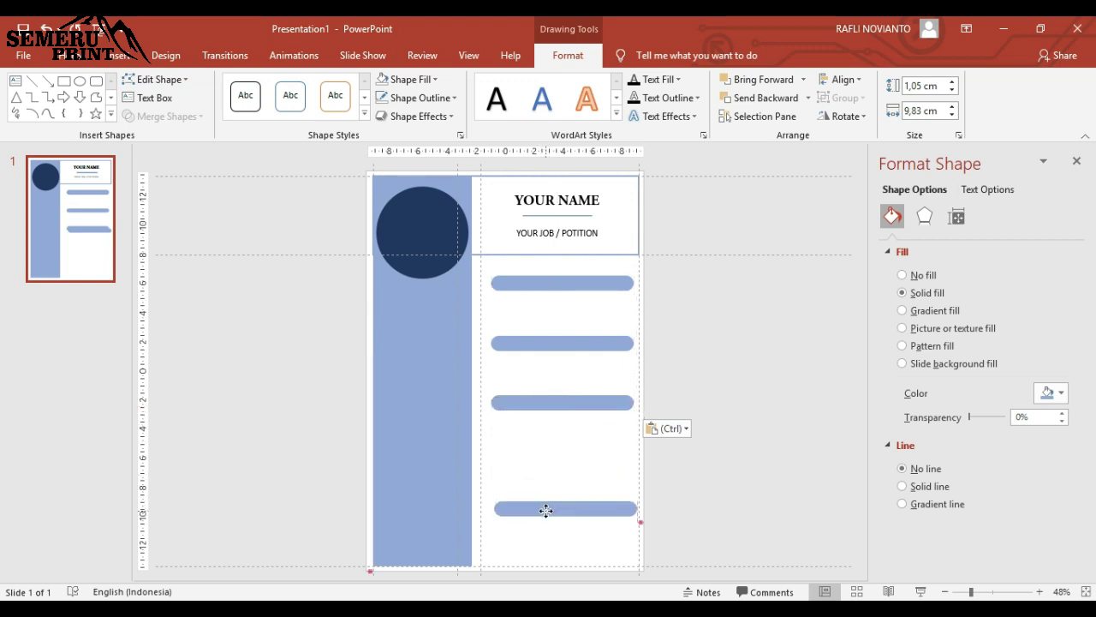
drag(554, 402, 548, 414)
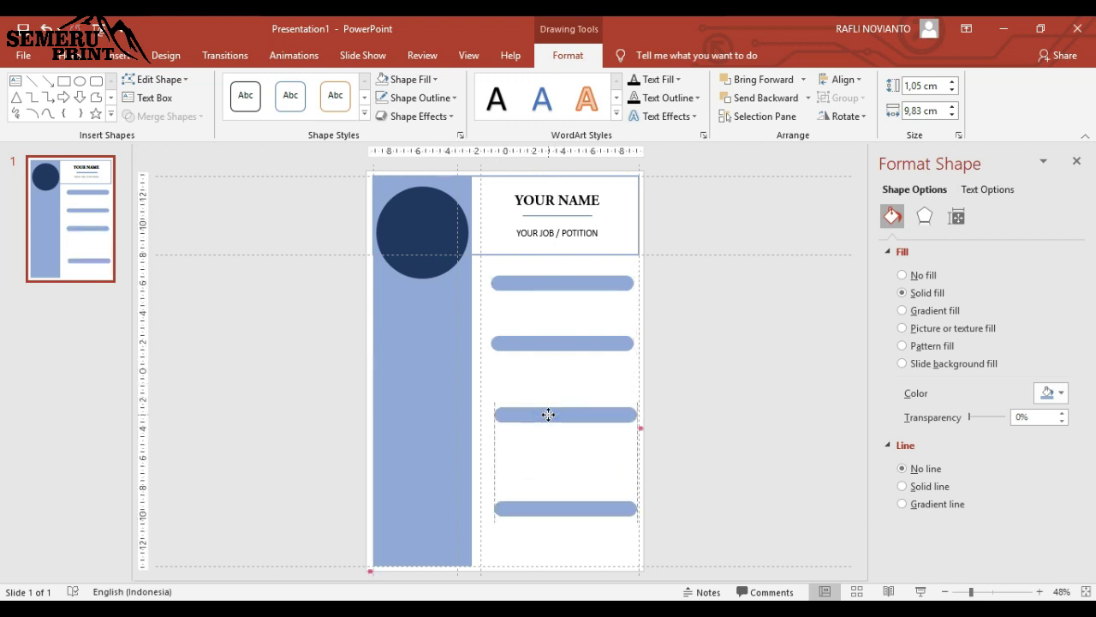
click(317, 318)
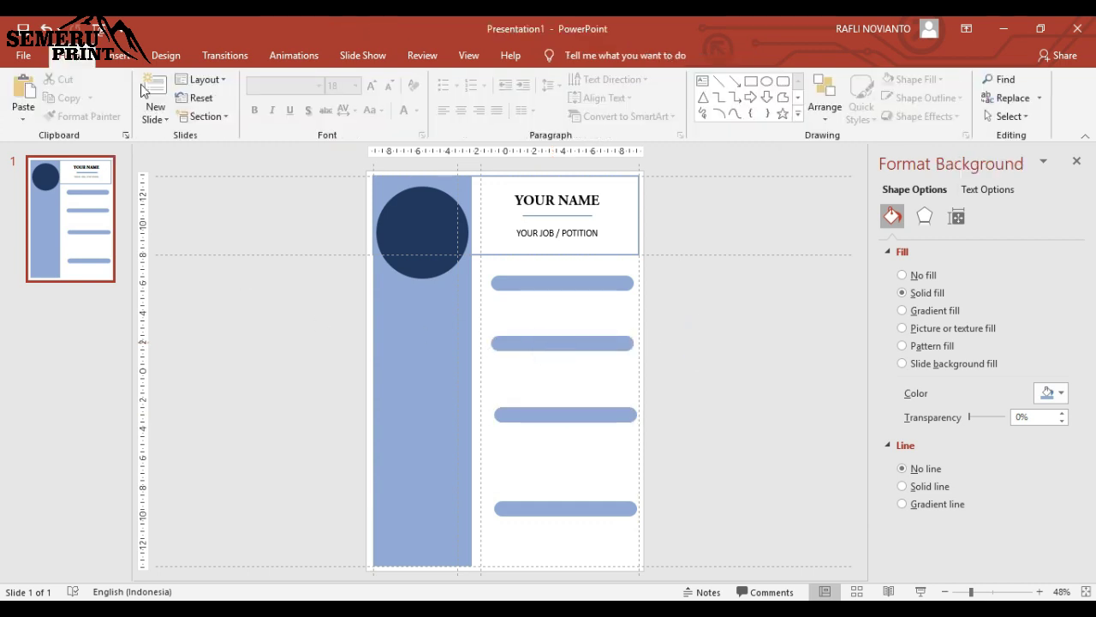
click(121, 55)
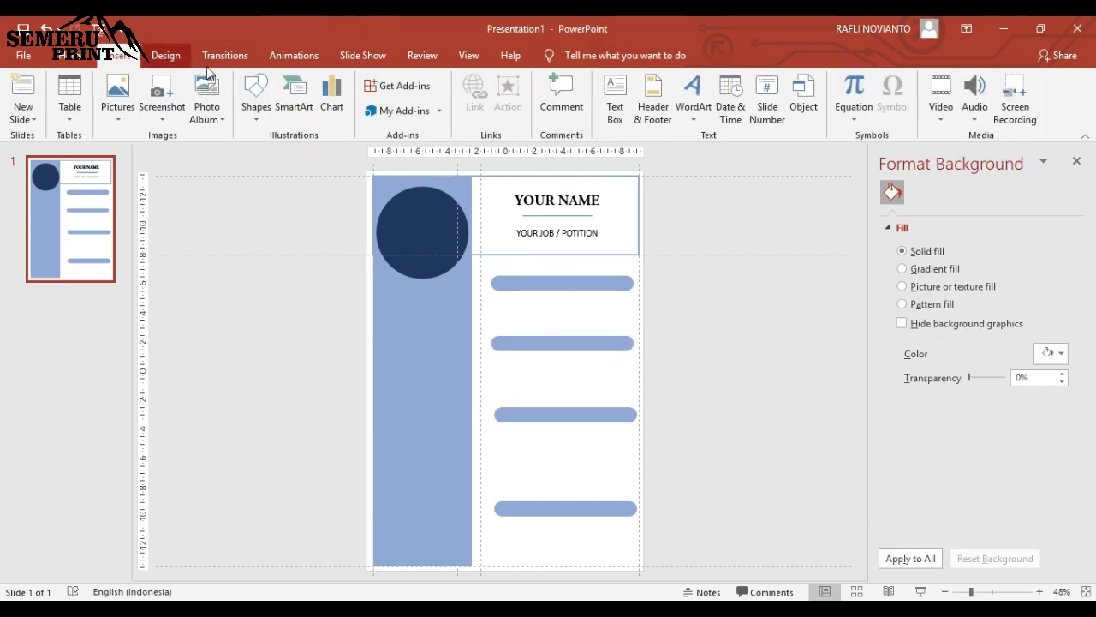
Add a centred text box reading CONTACT beneath the navy circle
click(257, 100)
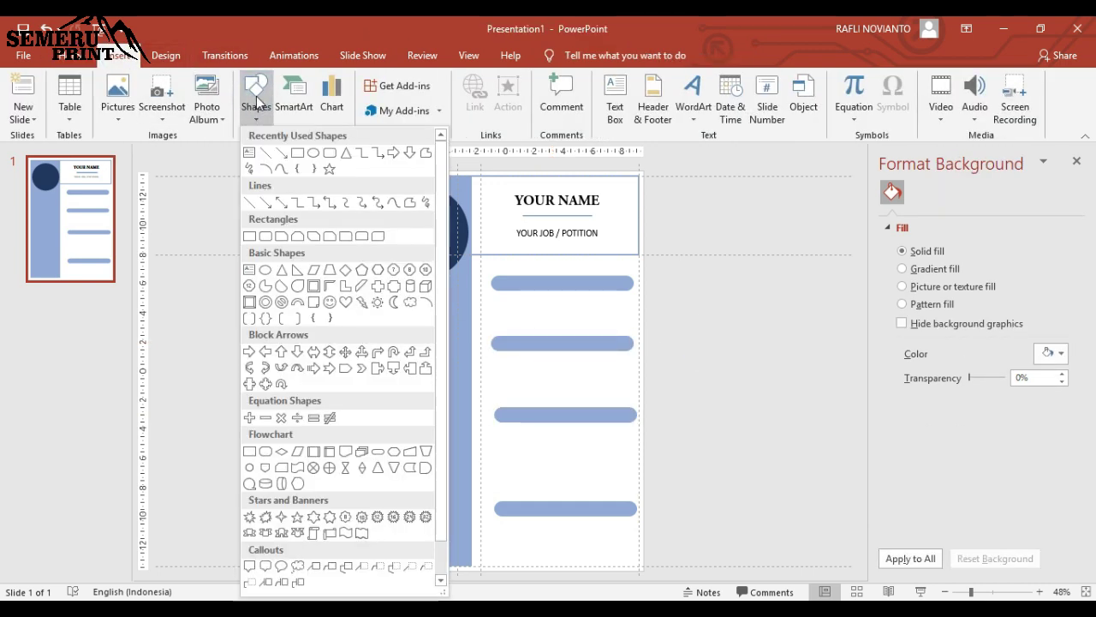
click(248, 153)
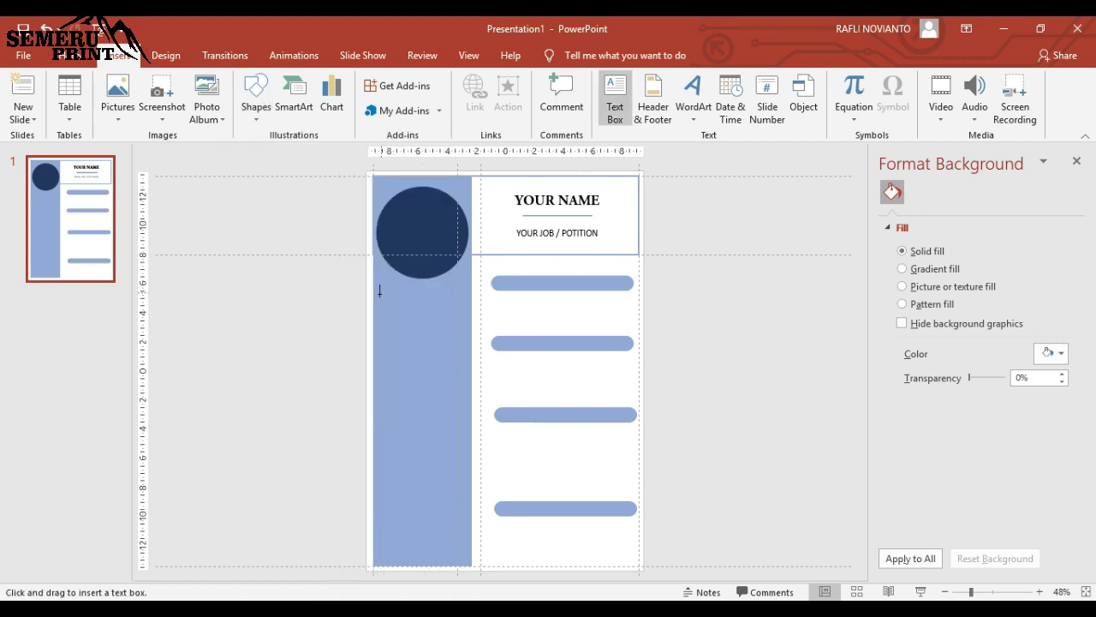
drag(377, 292, 473, 306)
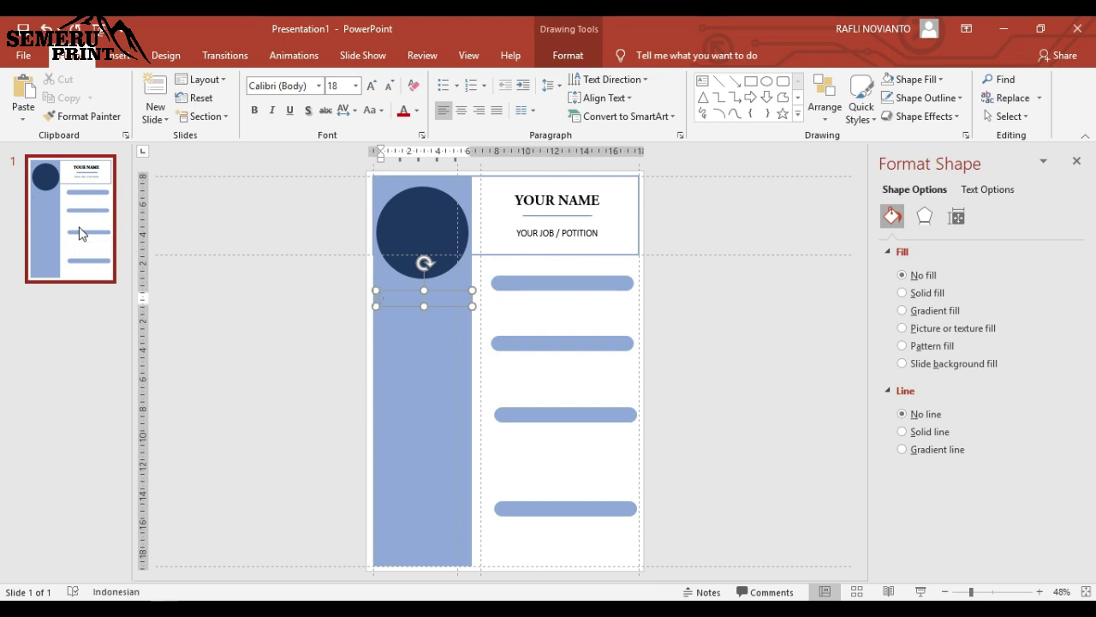
text(CONTACT)
click(461, 110)
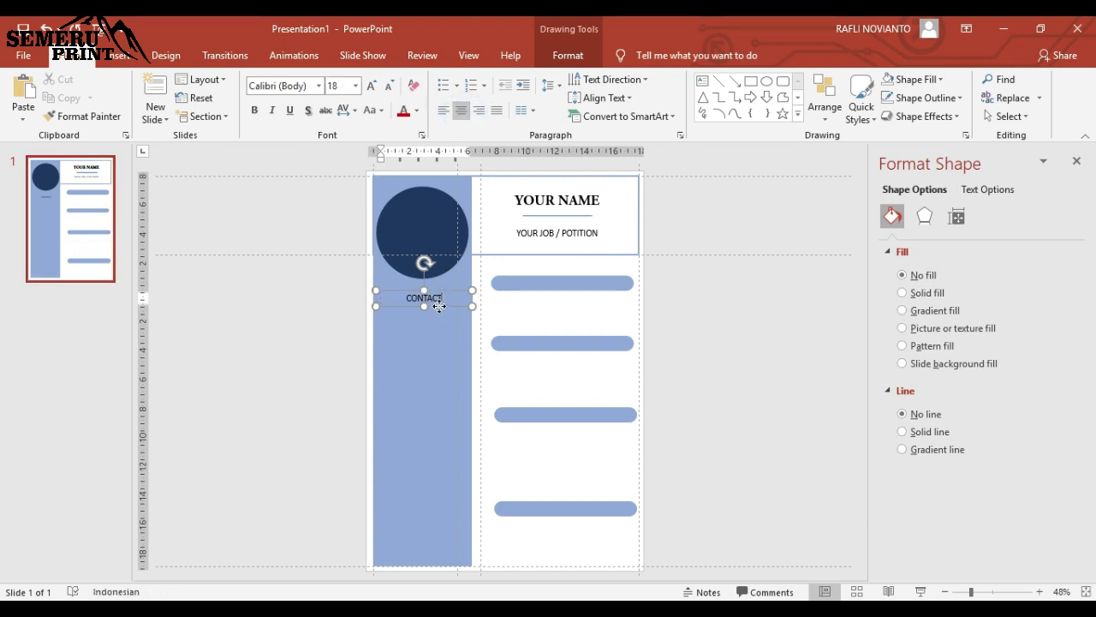
Copy the CONTACT heading further down the left column
click(438, 306)
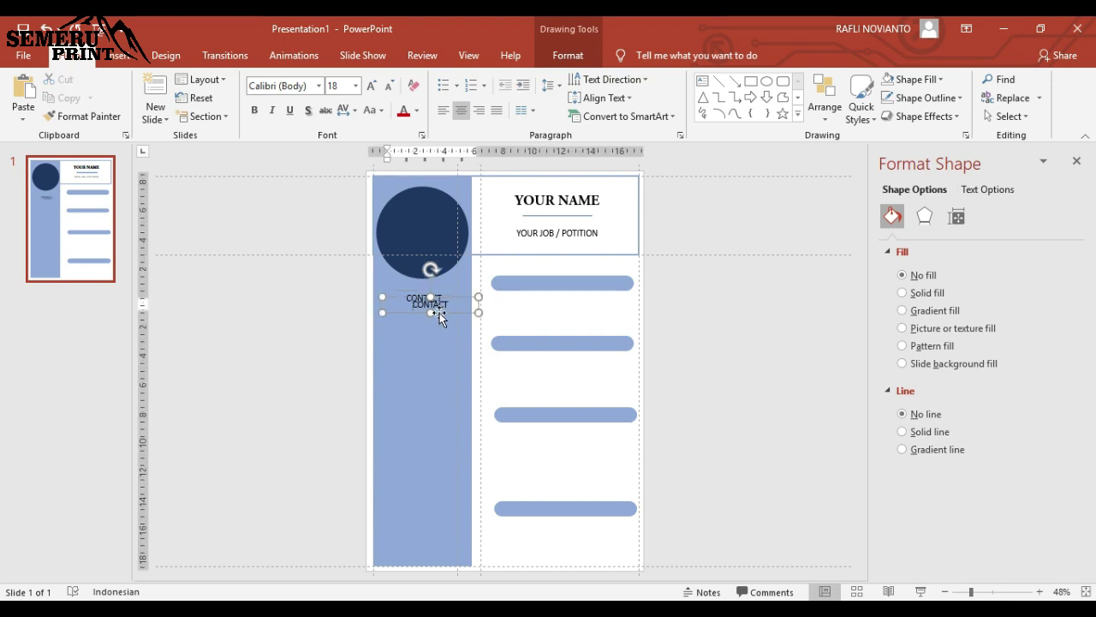
drag(439, 310, 434, 428)
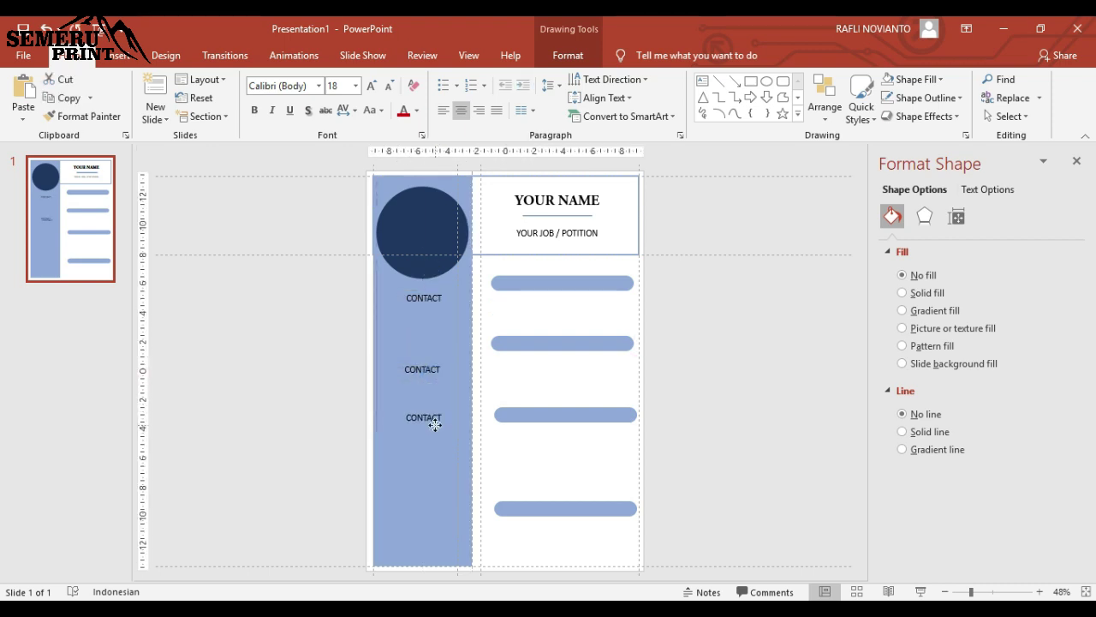
click(428, 368)
click(441, 373)
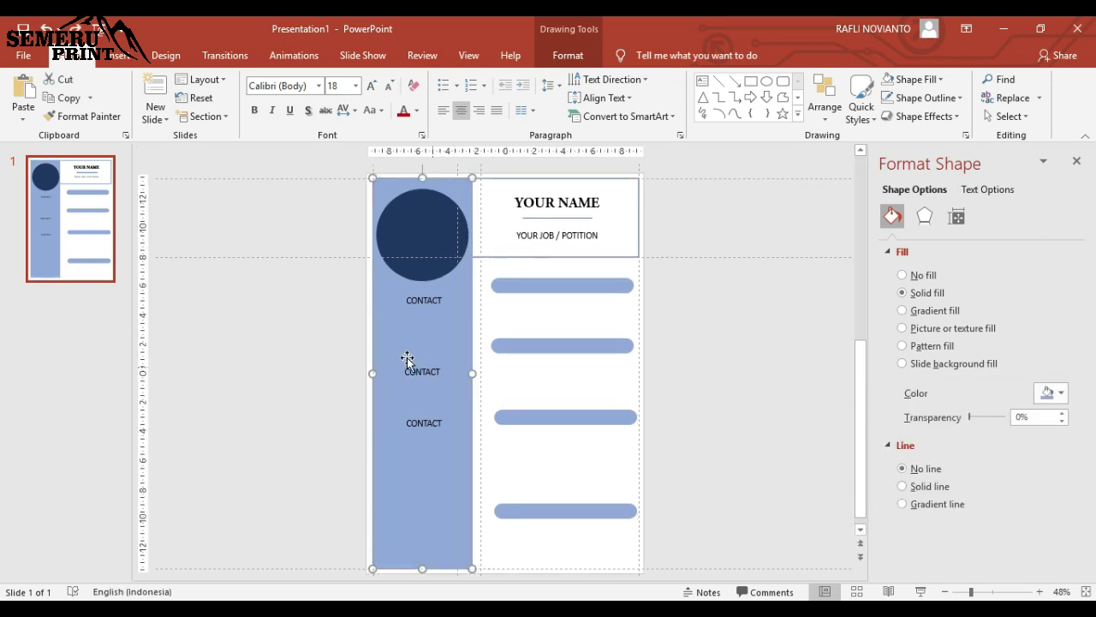
Nudge the middle and lowest CONTACT copies into position with the arrow keys
click(429, 371)
key(Up)
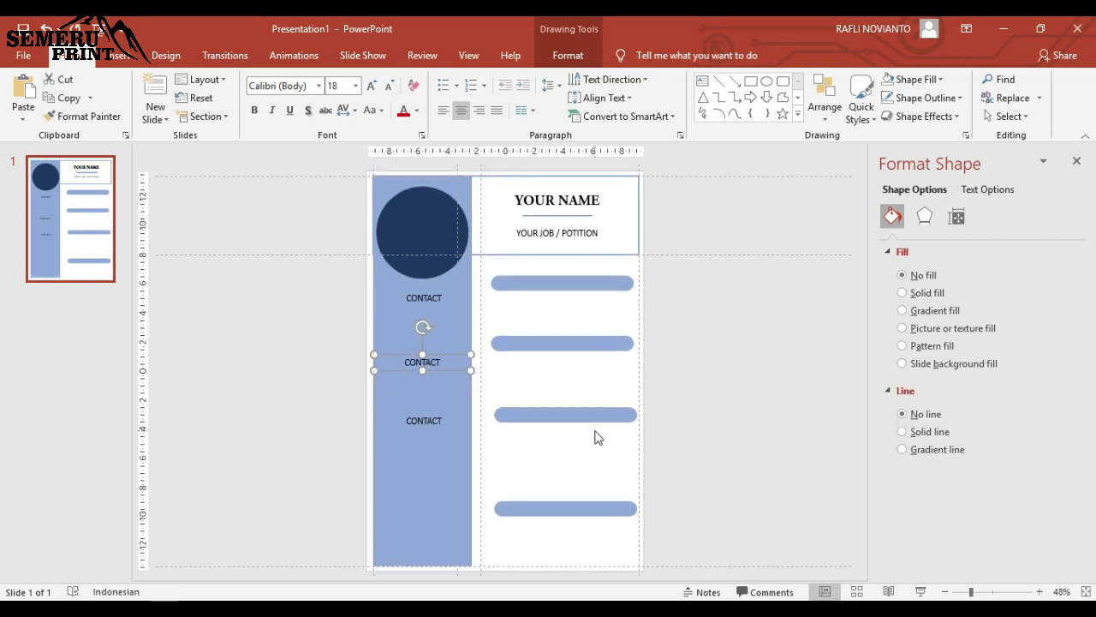
key(Up)
key(Down)
click(418, 423)
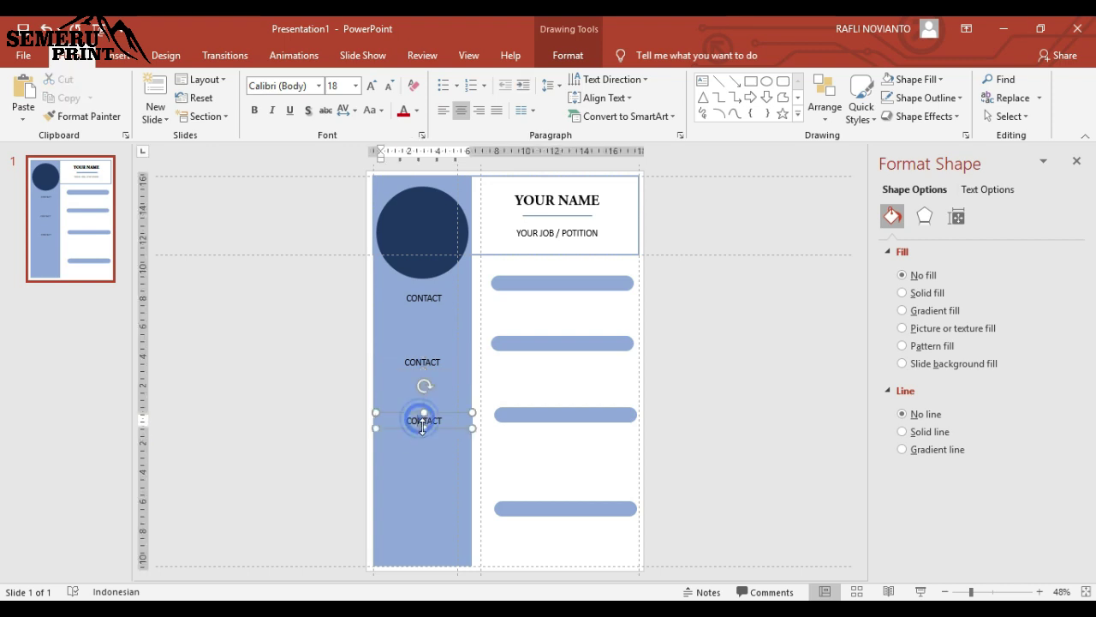
key(Down)
key(Down)
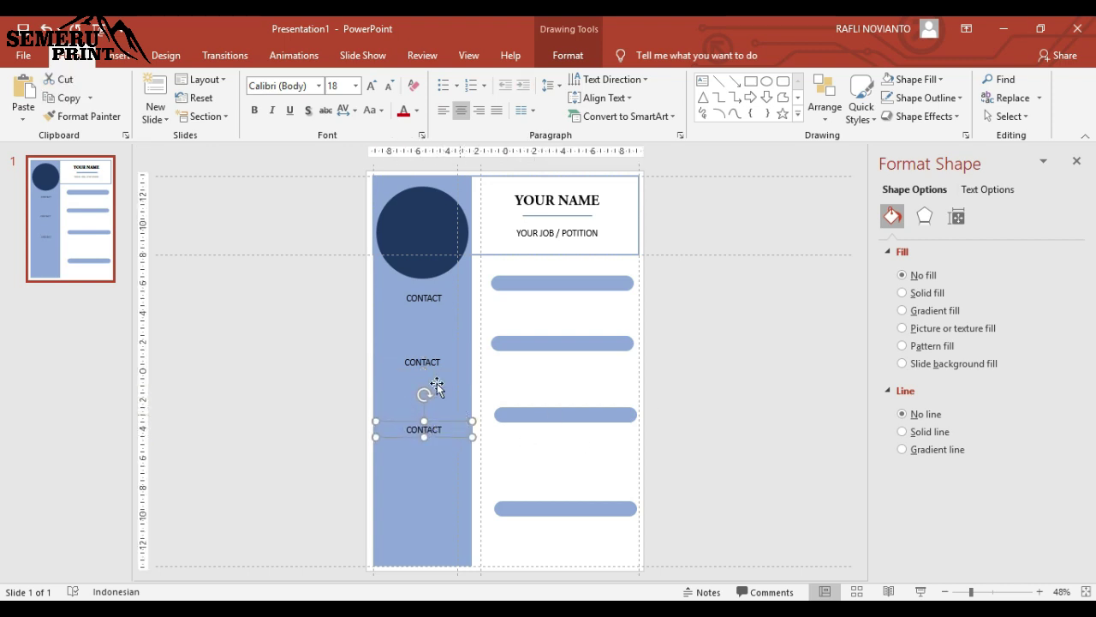
Retype the middle copy as SKILL and the lowest copy as INTEREST
click(422, 361)
double_click(422, 362)
key(BackSpace)
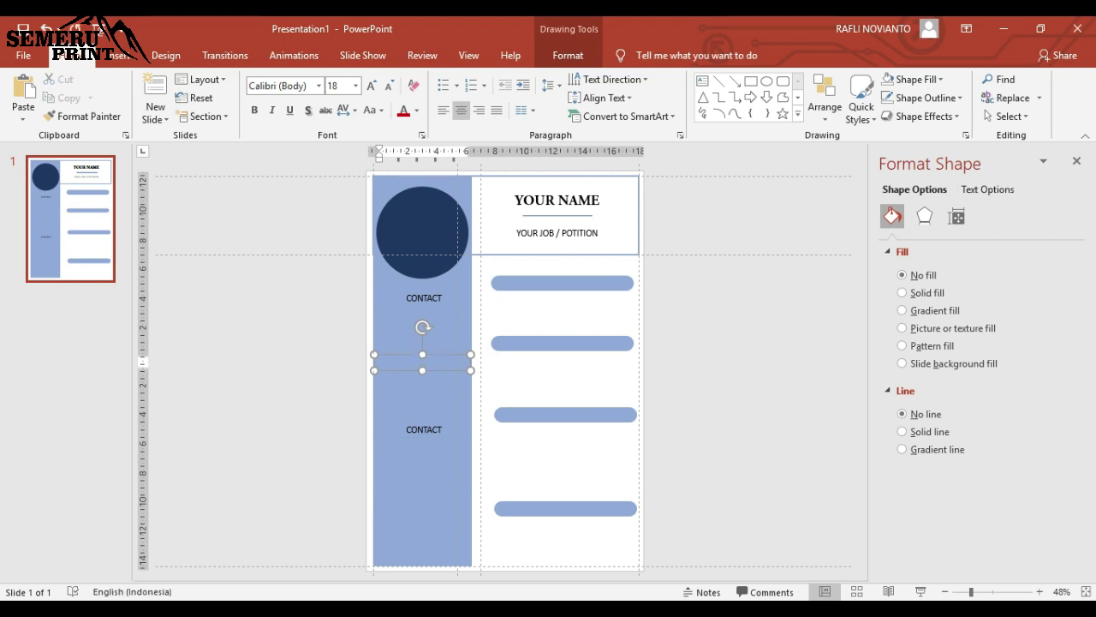
text(SKILL)
click(420, 428)
double_click(422, 430)
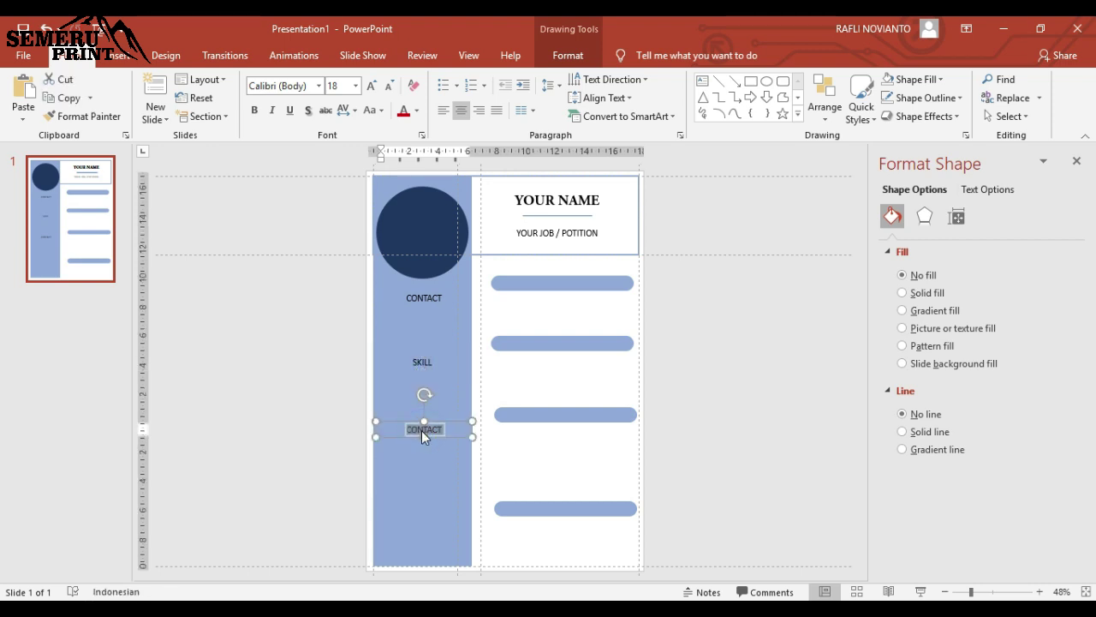
text(INTEREST)
click(719, 444)
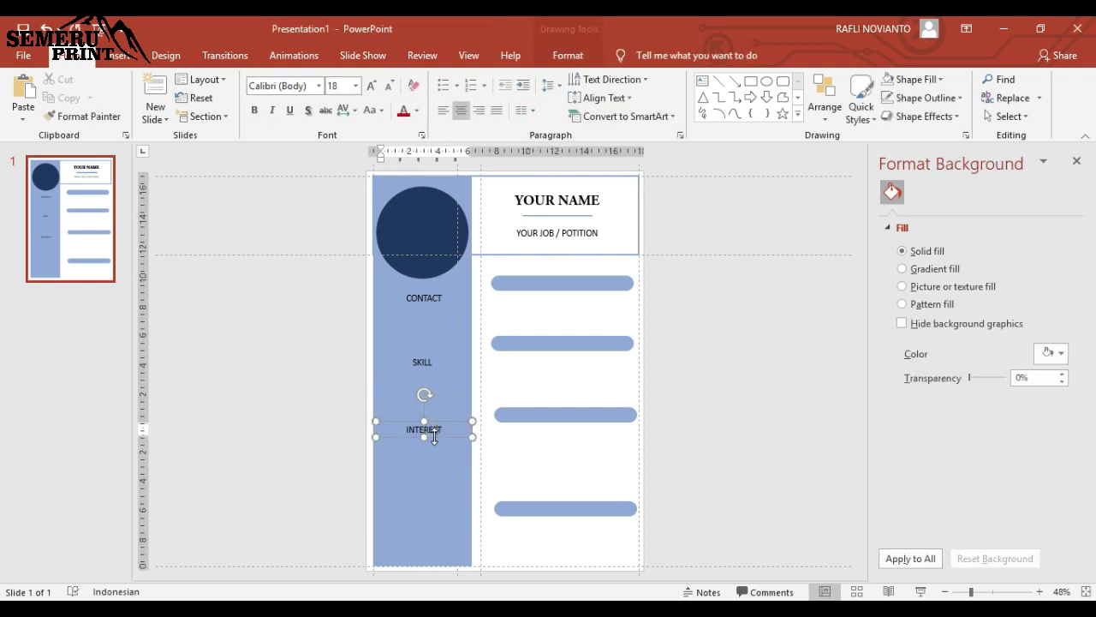
Copy INTEREST lower down, retype it LANGUAGE, and lift SKILL slightly
drag(435, 437, 446, 450)
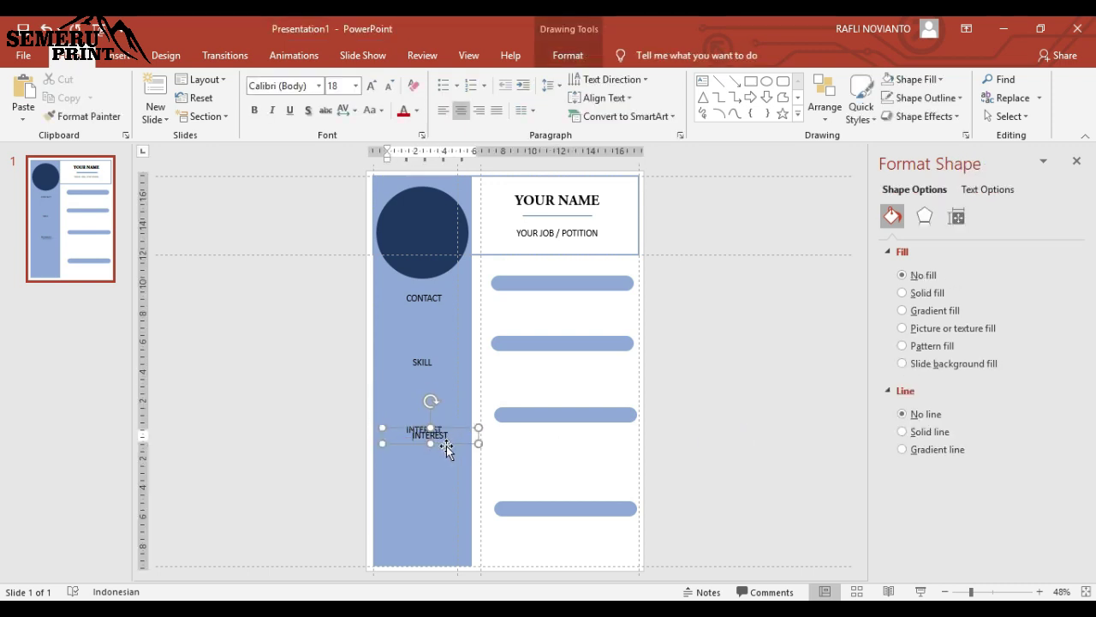
drag(429, 435, 430, 489)
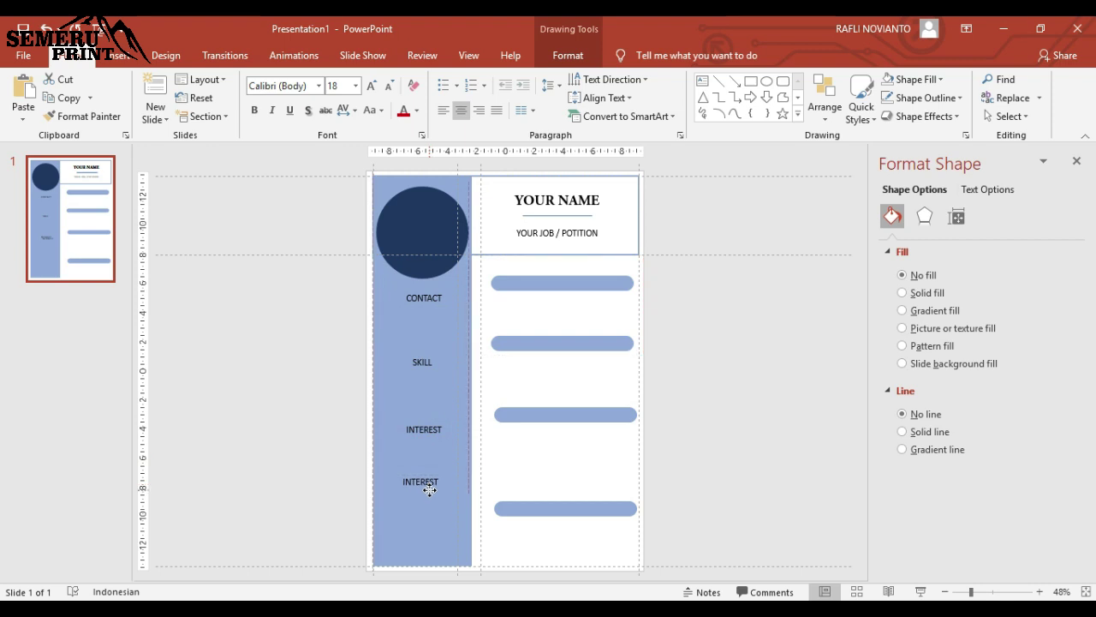
double_click(432, 490)
text(LANGUAGE)
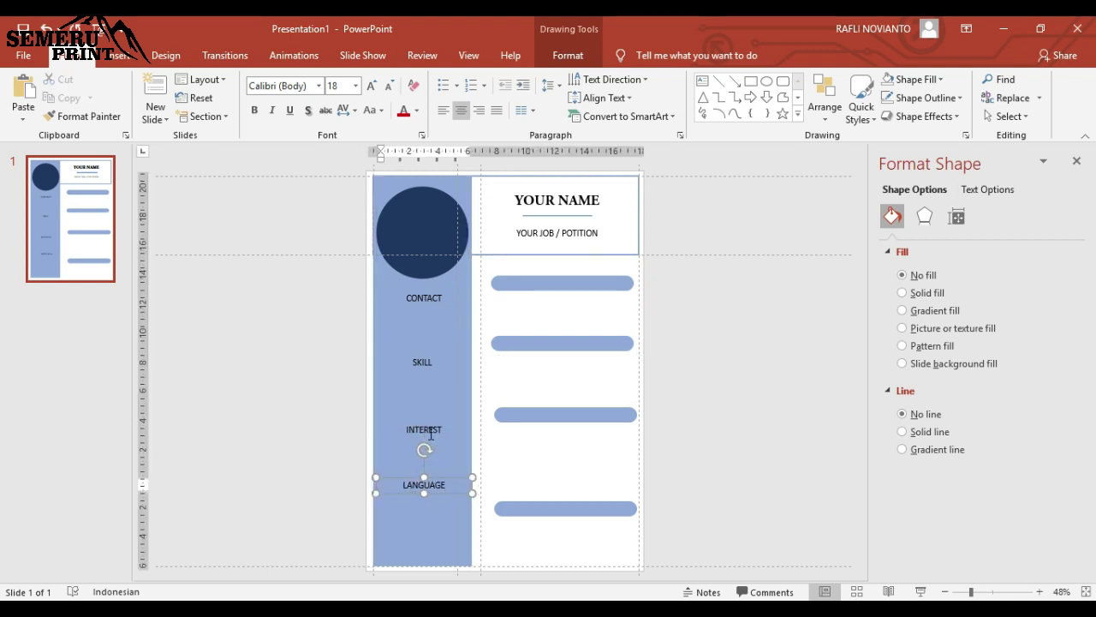
click(431, 434)
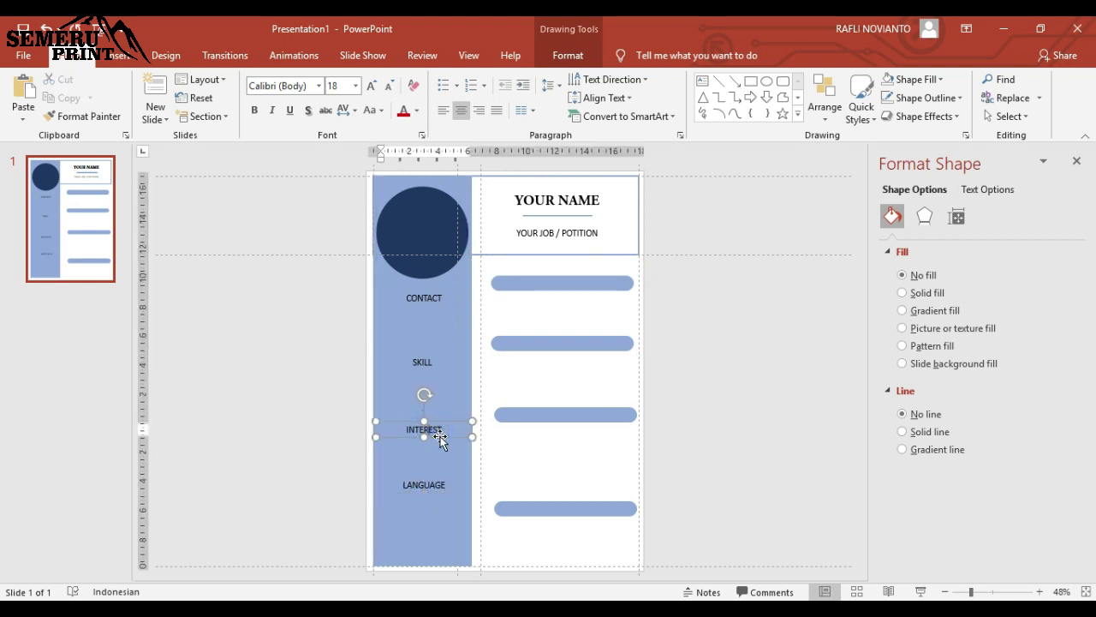
click(435, 367)
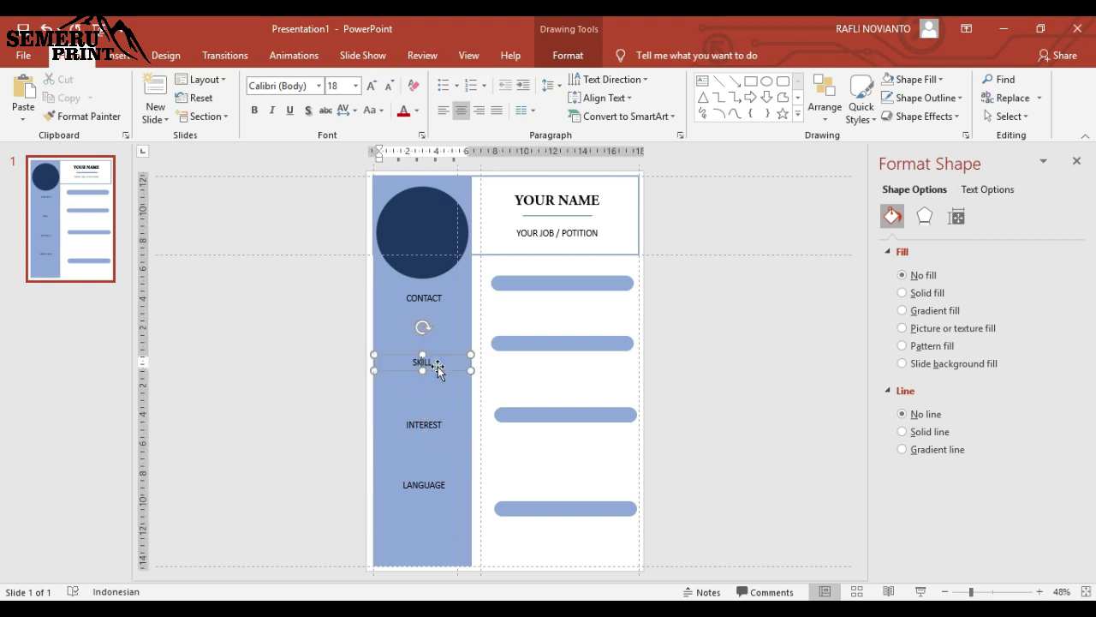
drag(436, 374, 437, 368)
Stretch the top two bars' left and right ends out to the column edges
click(674, 374)
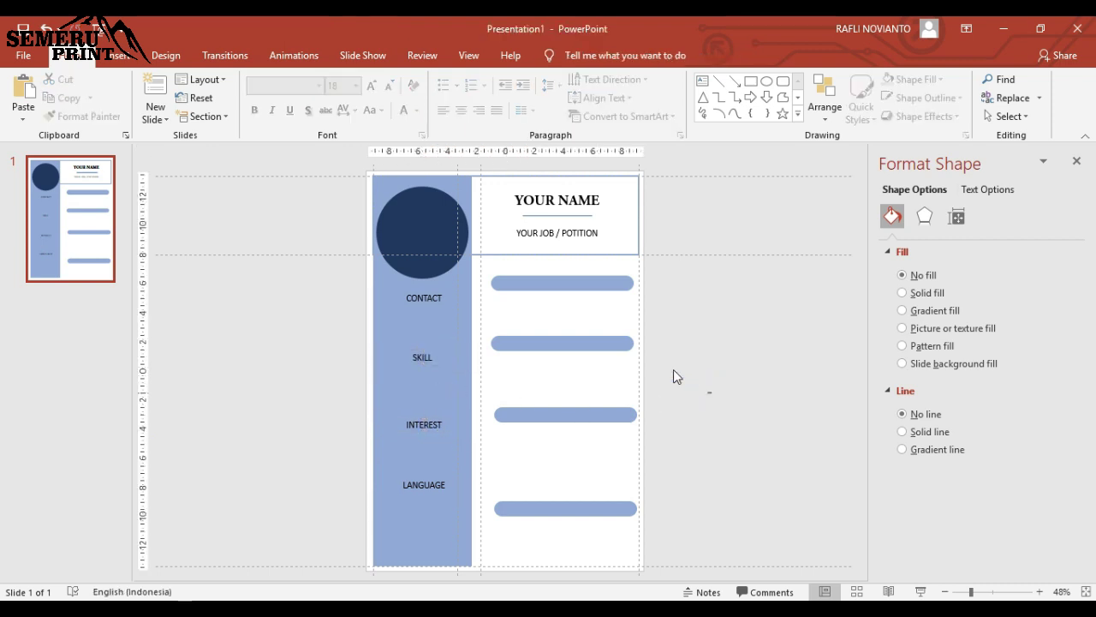
click(563, 343)
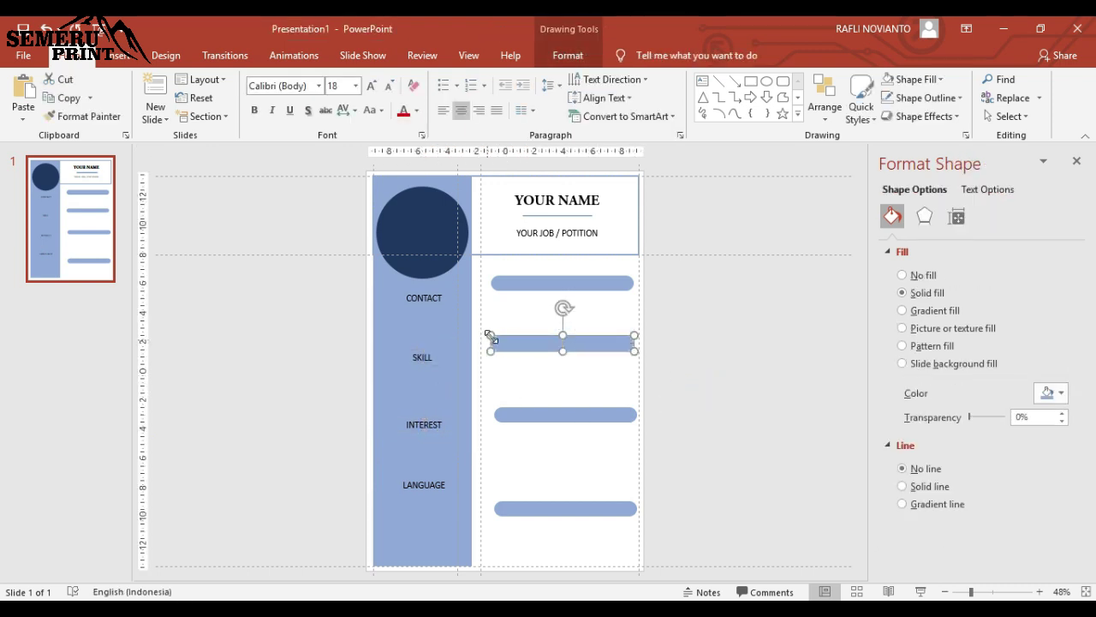
drag(490, 337, 482, 340)
drag(634, 336, 639, 334)
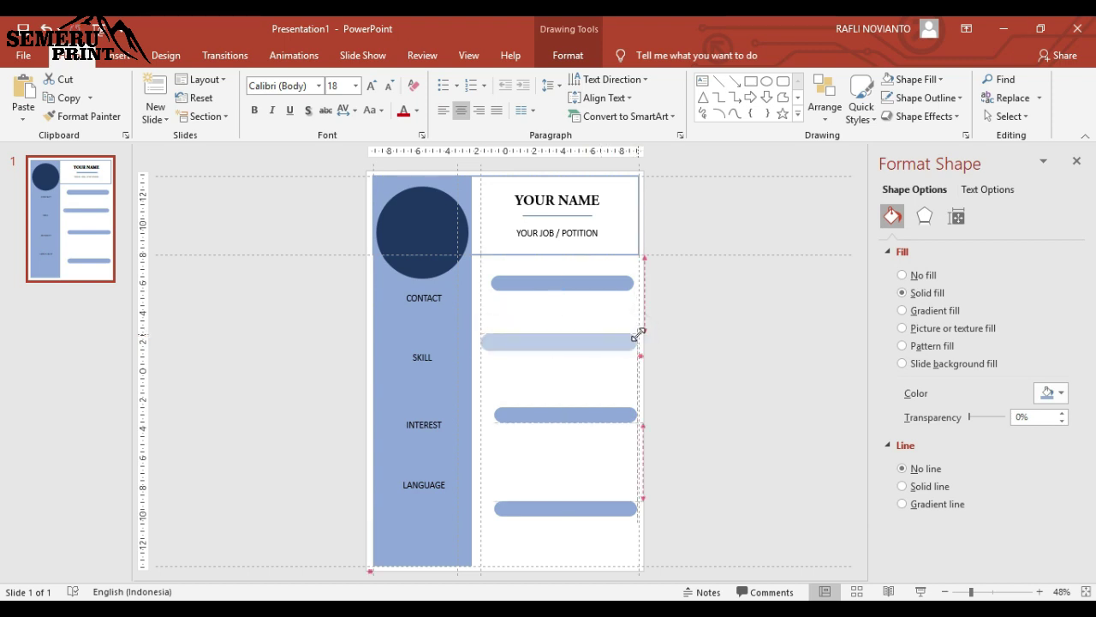
click(523, 284)
drag(491, 284, 481, 283)
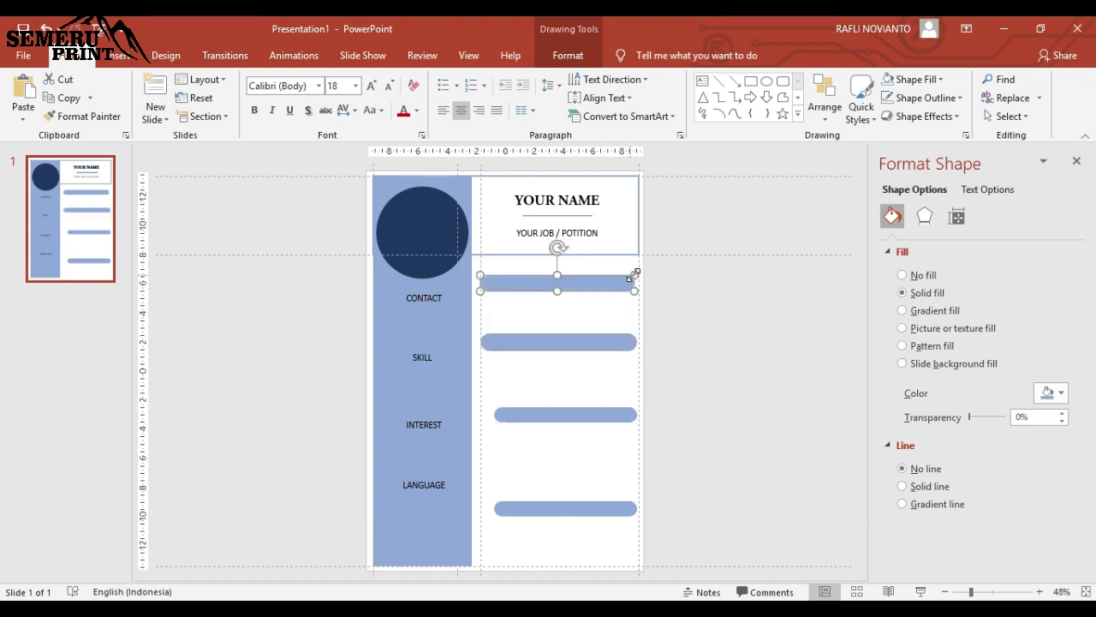
drag(634, 276, 636, 275)
Line up the third bar and extend the bottom and third bars to the same edges
click(587, 340)
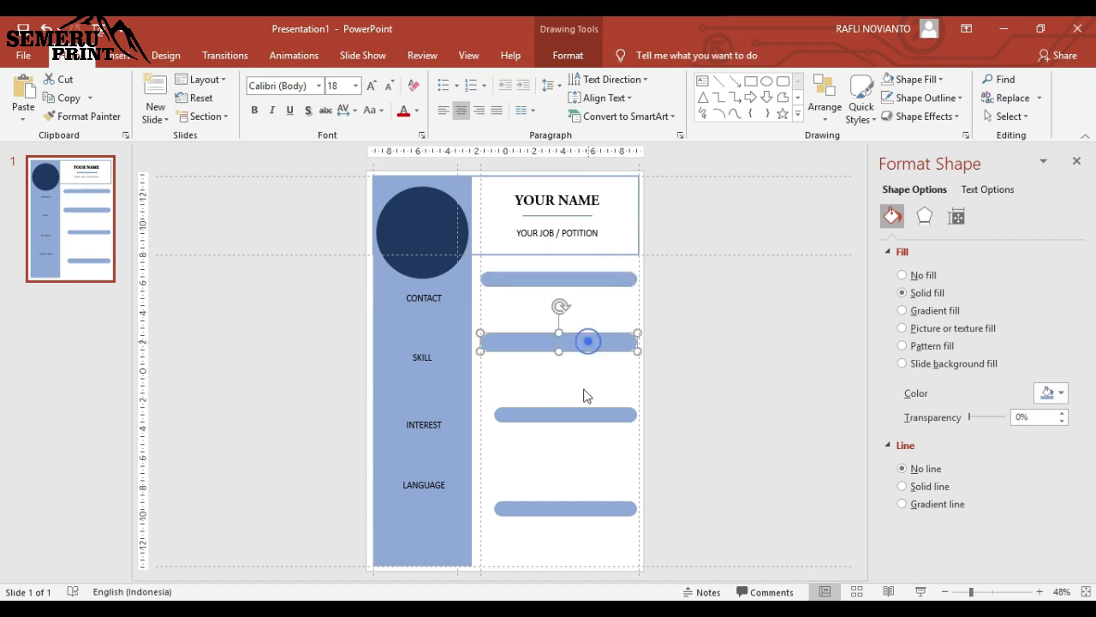
drag(574, 414, 634, 415)
click(558, 509)
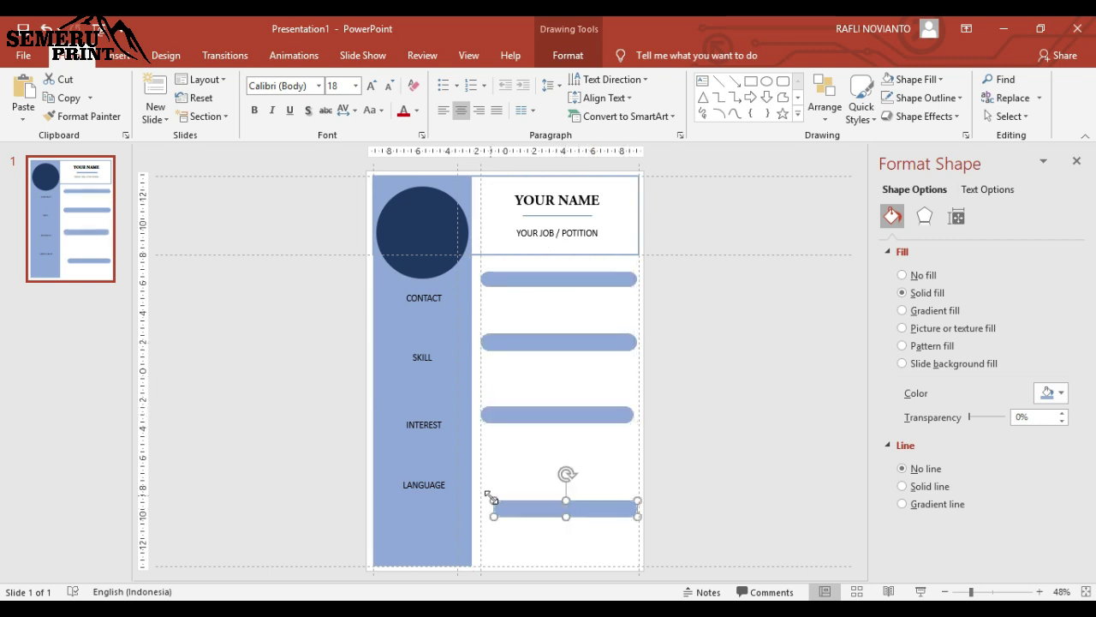
drag(491, 498, 483, 499)
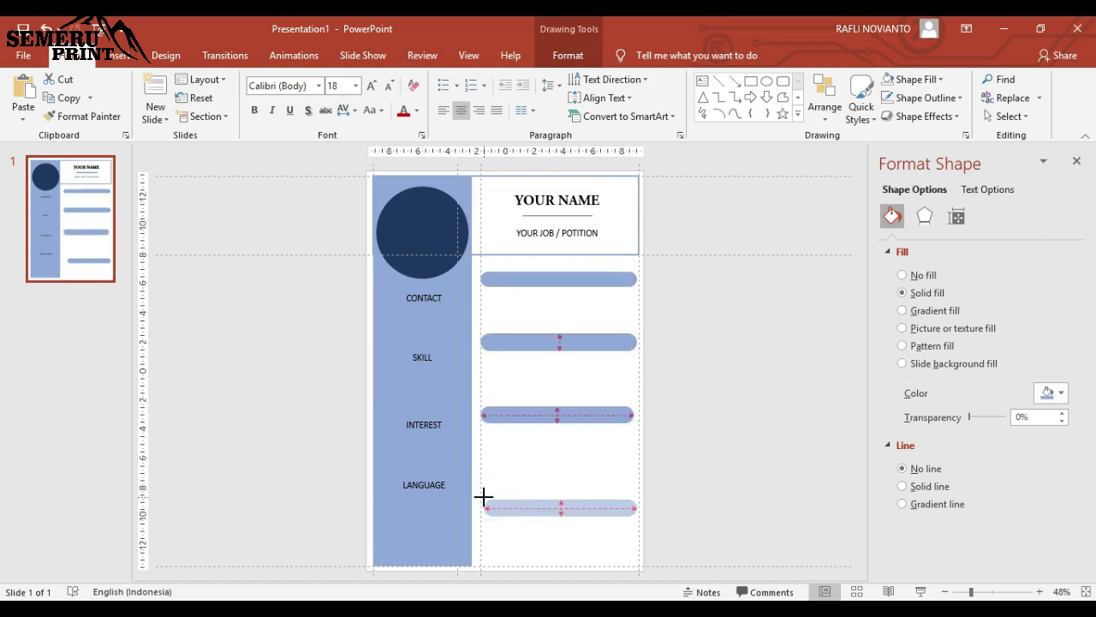
click(582, 417)
drag(634, 415, 639, 414)
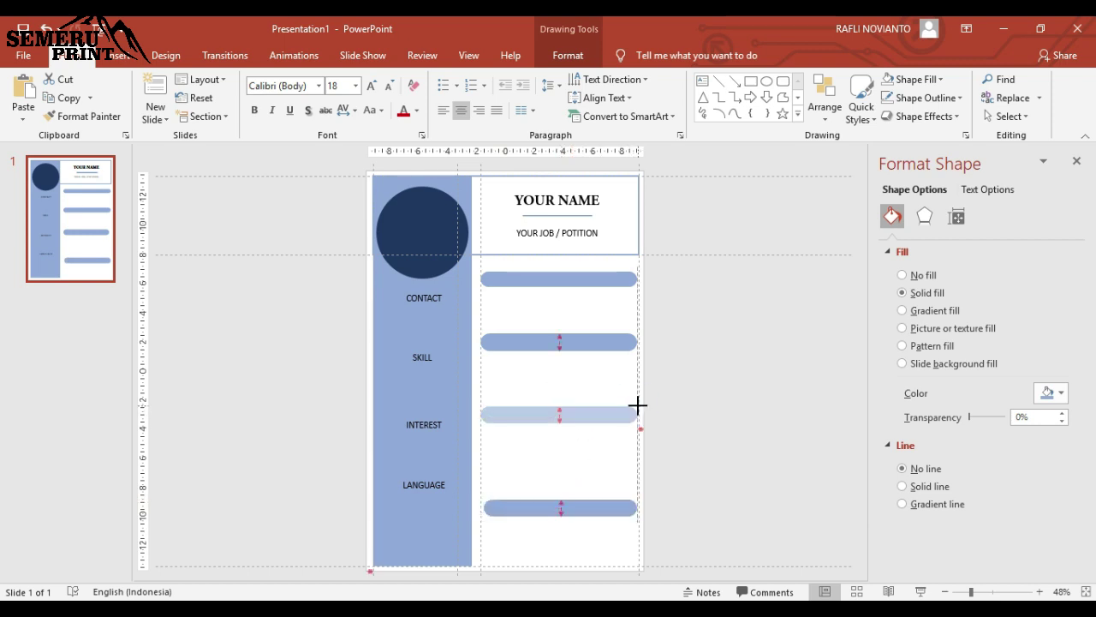
Fine-tune the bottom bar's left edge so all four bars match in width
click(609, 343)
click(653, 341)
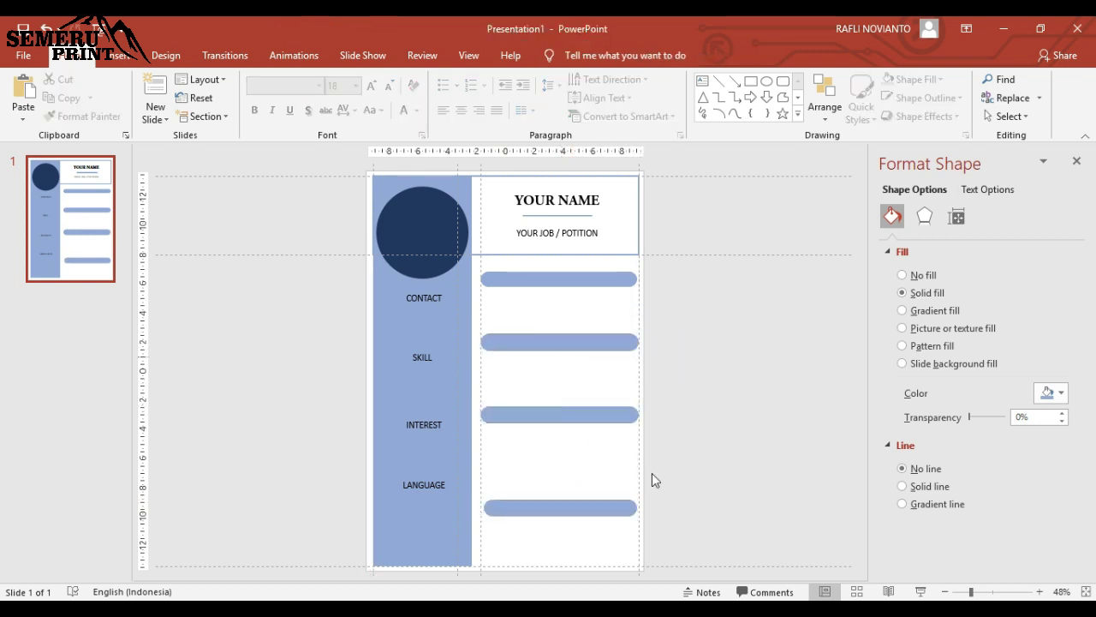
click(553, 506)
drag(482, 502, 477, 498)
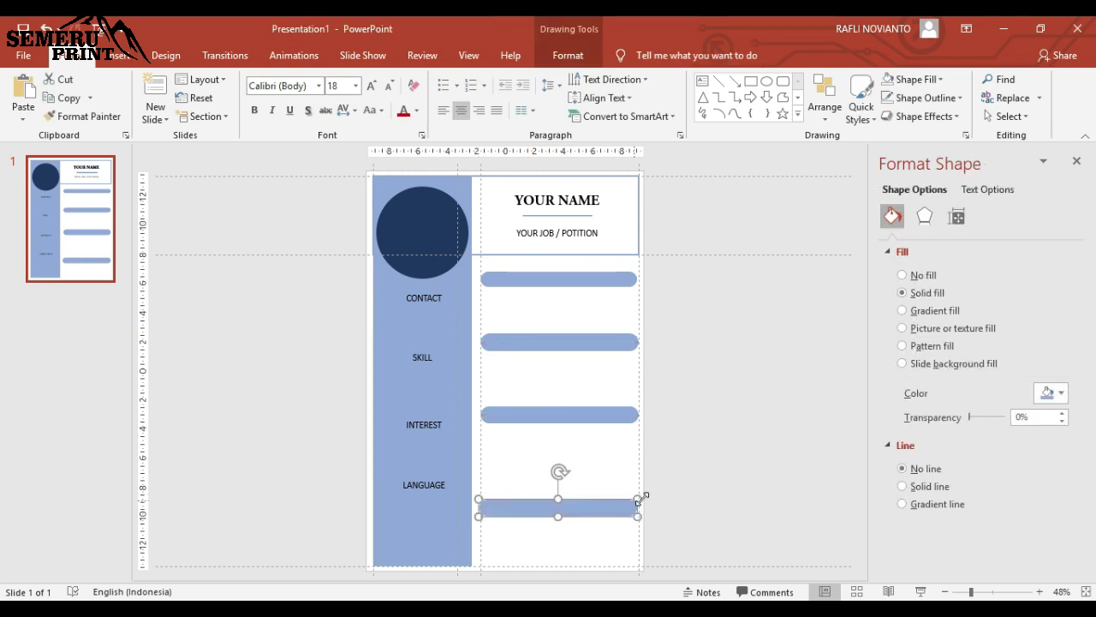
click(705, 480)
click(572, 505)
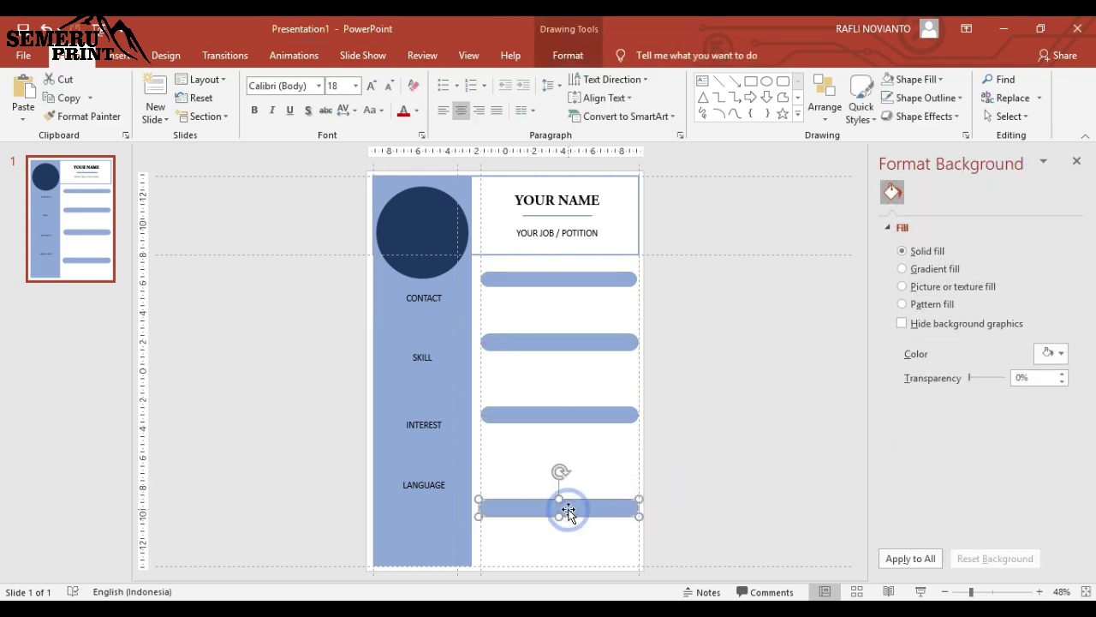
click(783, 405)
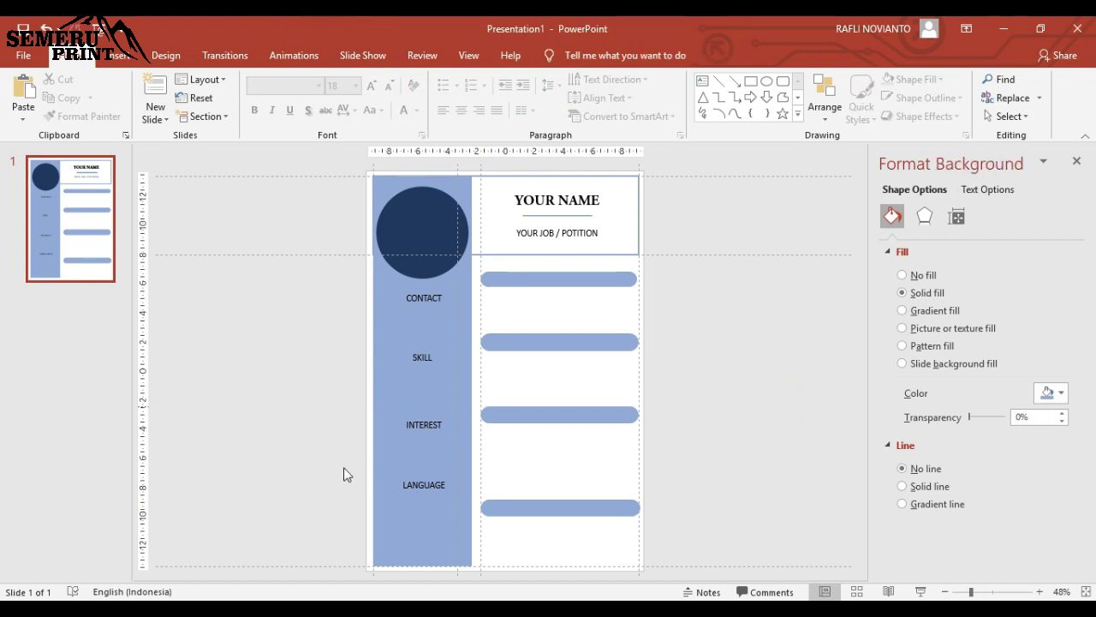
click(120, 55)
click(548, 216)
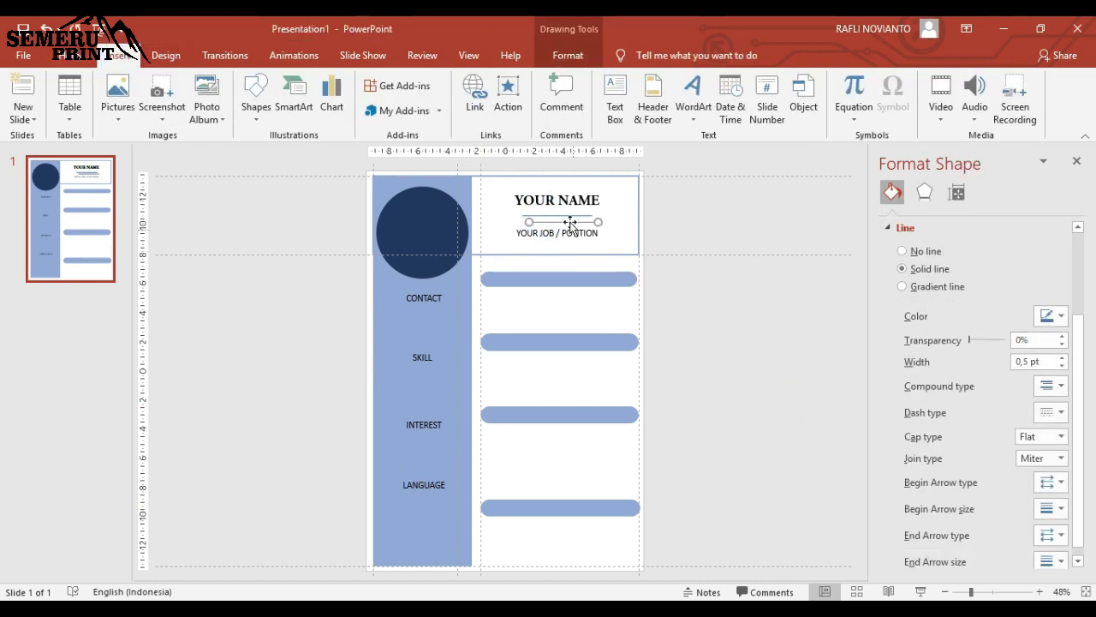
Copy the YOUR NAME line under CONTACT, make it black, and duplicate it under SKILL, INTEREST, LANGUAGE
drag(567, 216, 424, 306)
click(1059, 316)
click(977, 348)
key(ctrl+d)
drag(444, 328, 413, 494)
key(ctrl+d)
key(ctrl+d)
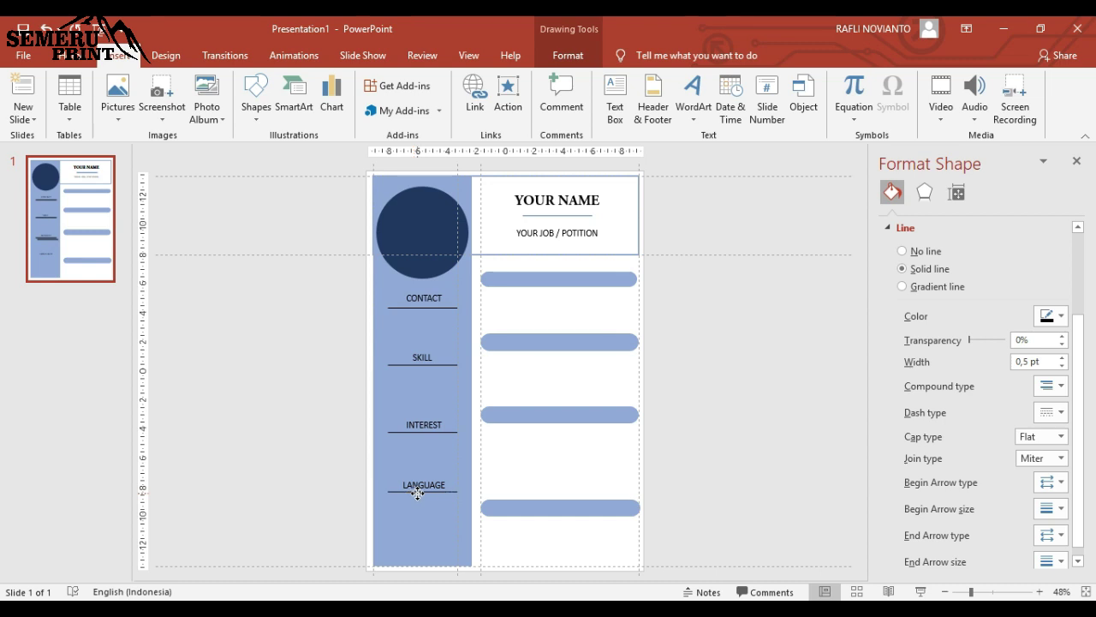
click(746, 448)
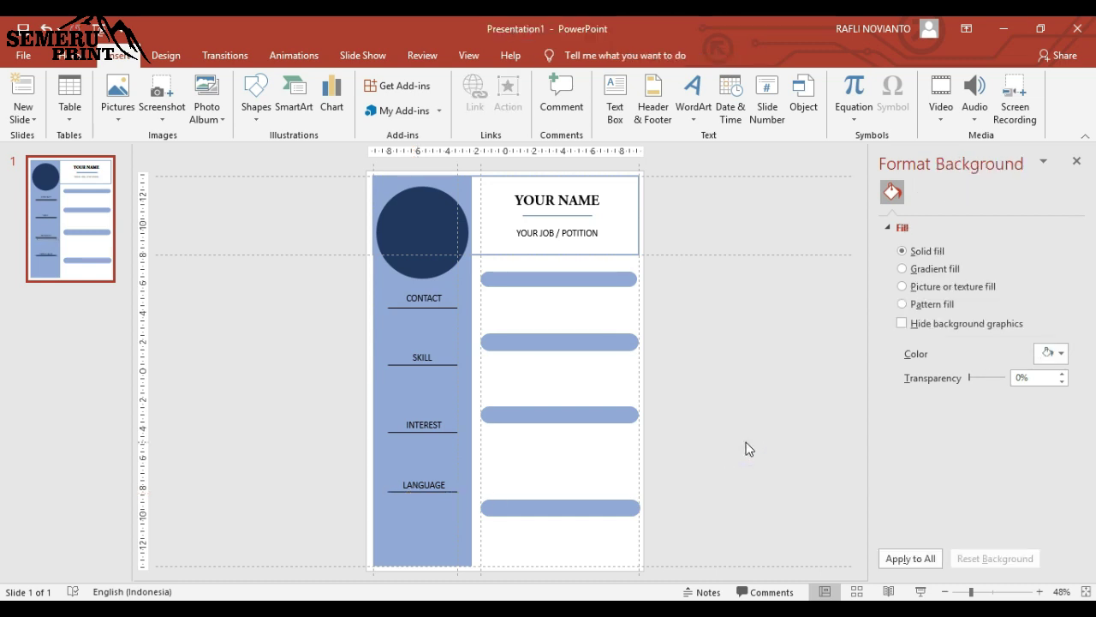
Label the top bar PROFILE and the second bar EDUCATION via Edit Text
click(535, 283)
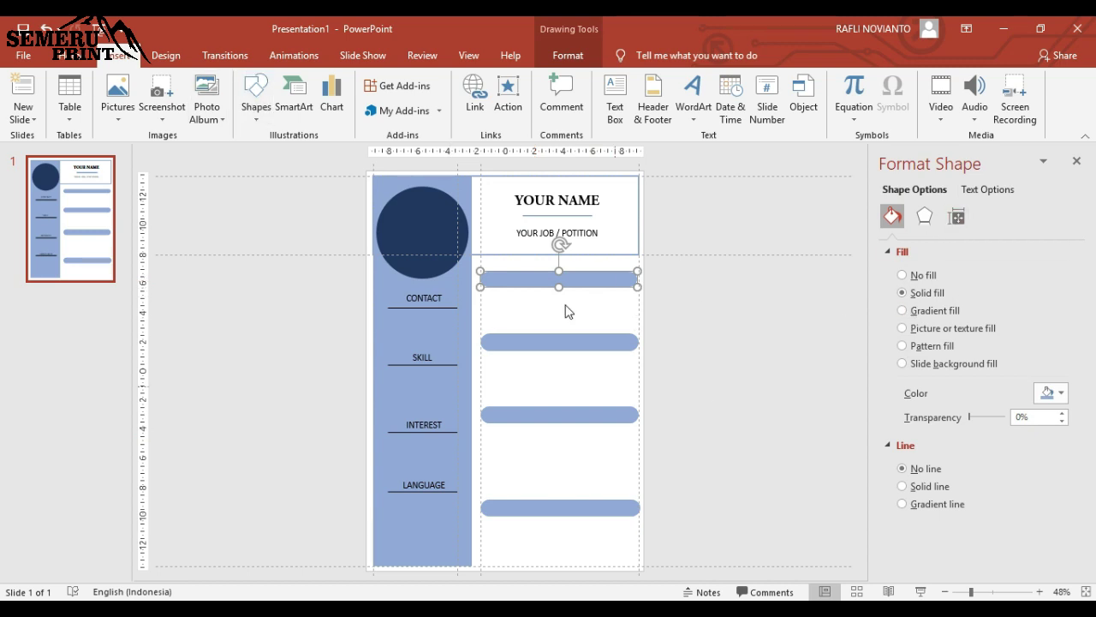
right_click(542, 279)
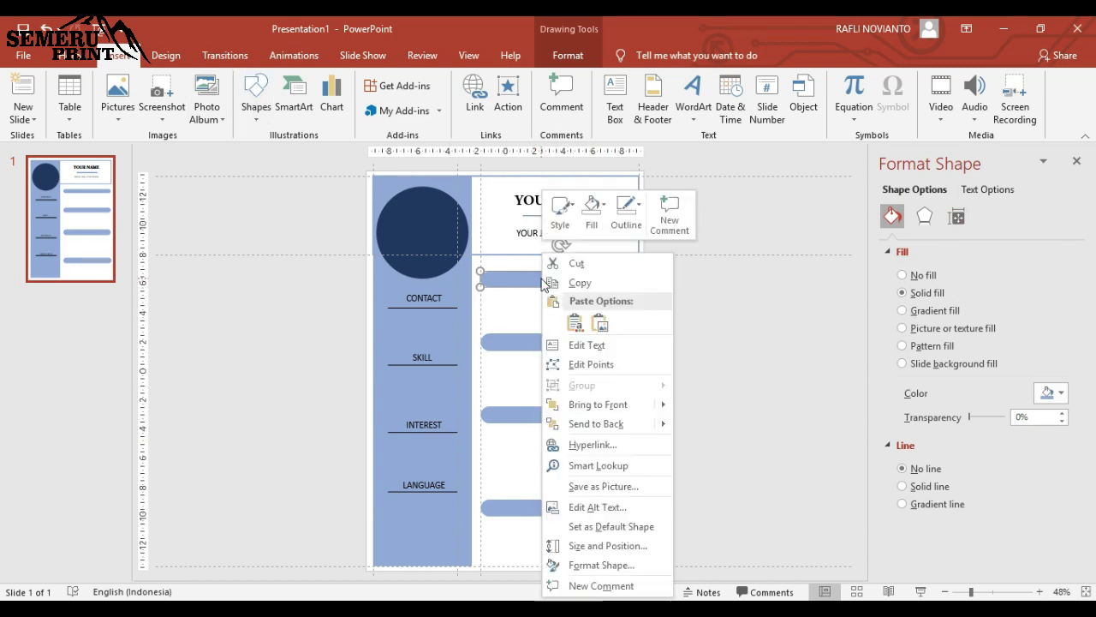
click(591, 345)
text(PROFILE)
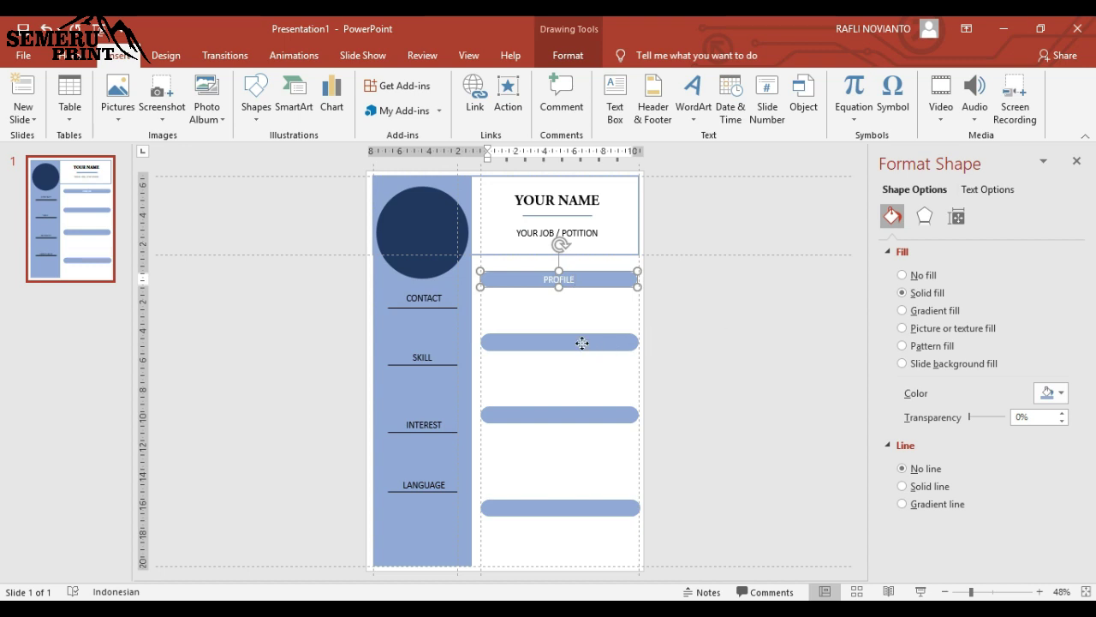
click(582, 343)
right_click(581, 342)
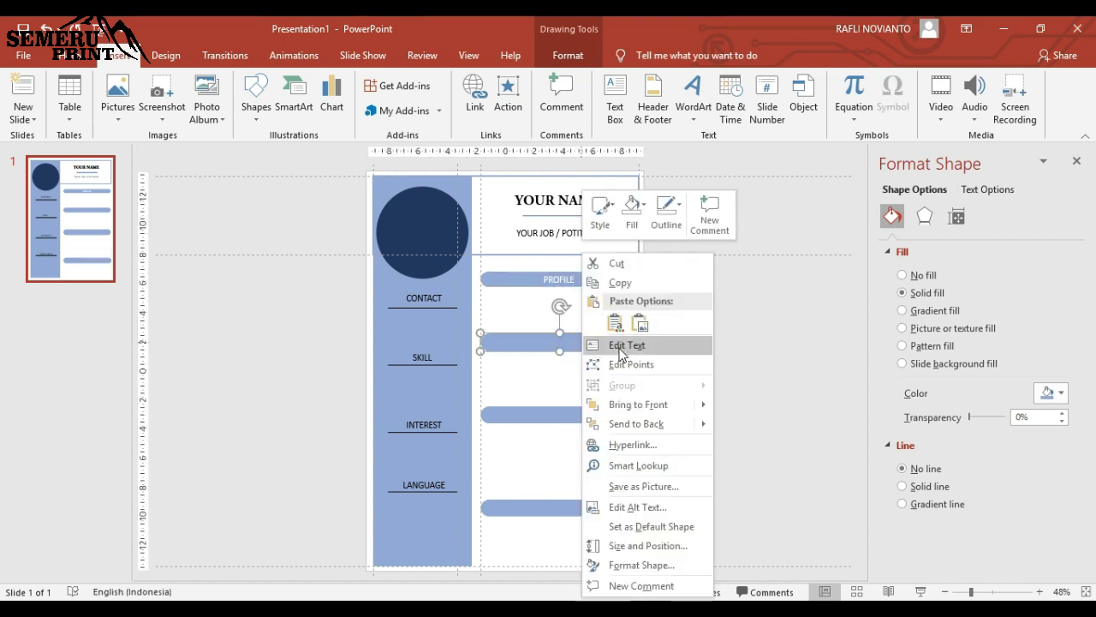
click(591, 345)
text(EDUCATION)
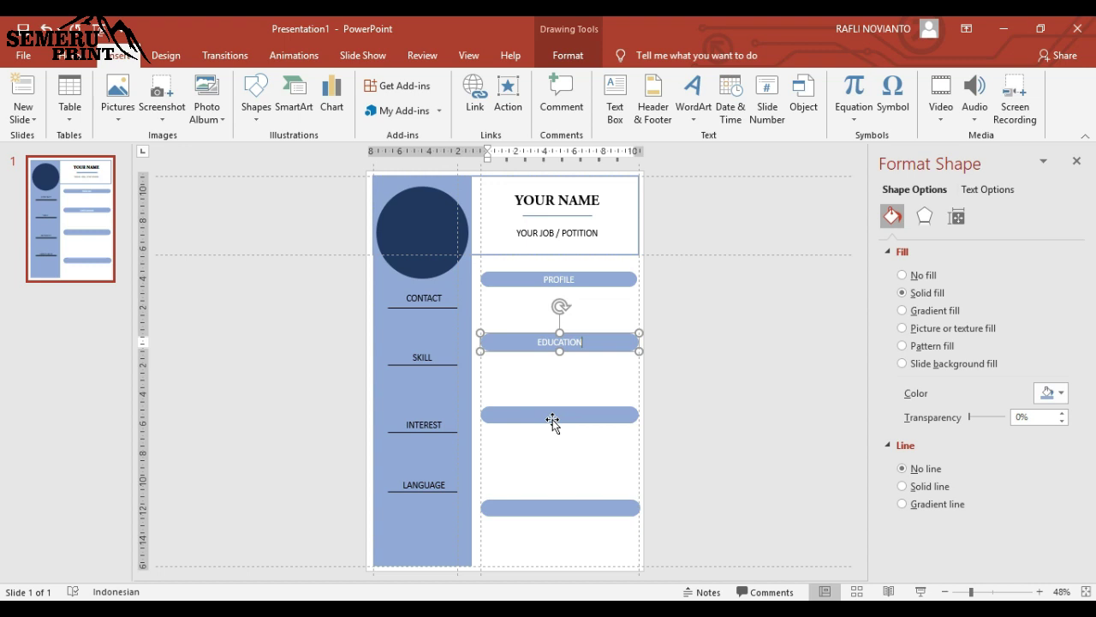
Label the third bar WORK EXPERIENCE and the bottom bar ACHIEVEMENTS
click(552, 419)
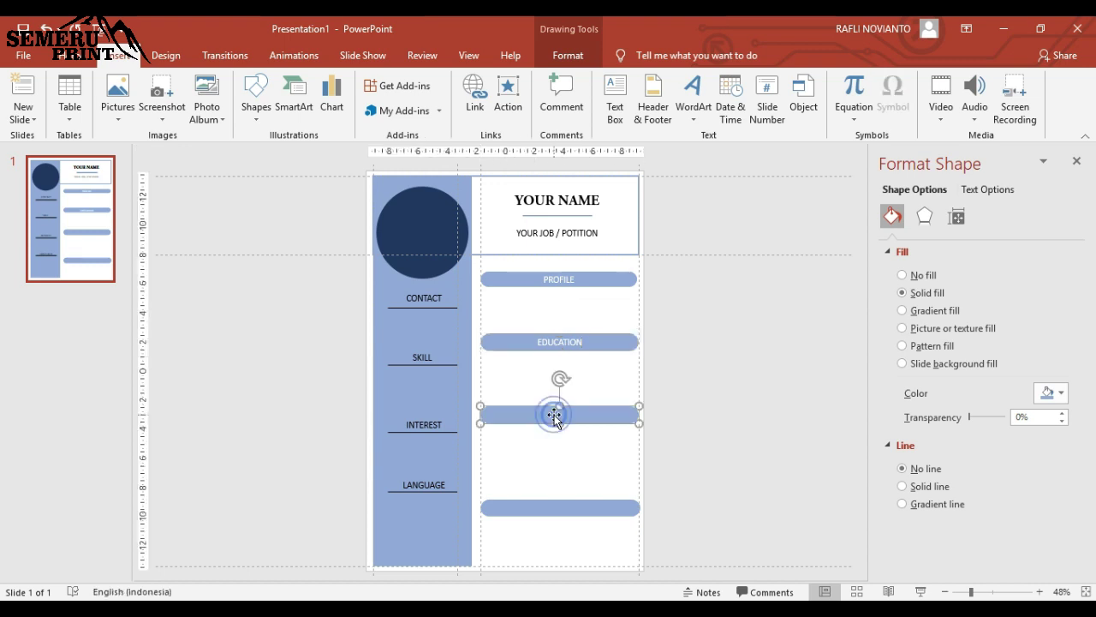
right_click(555, 414)
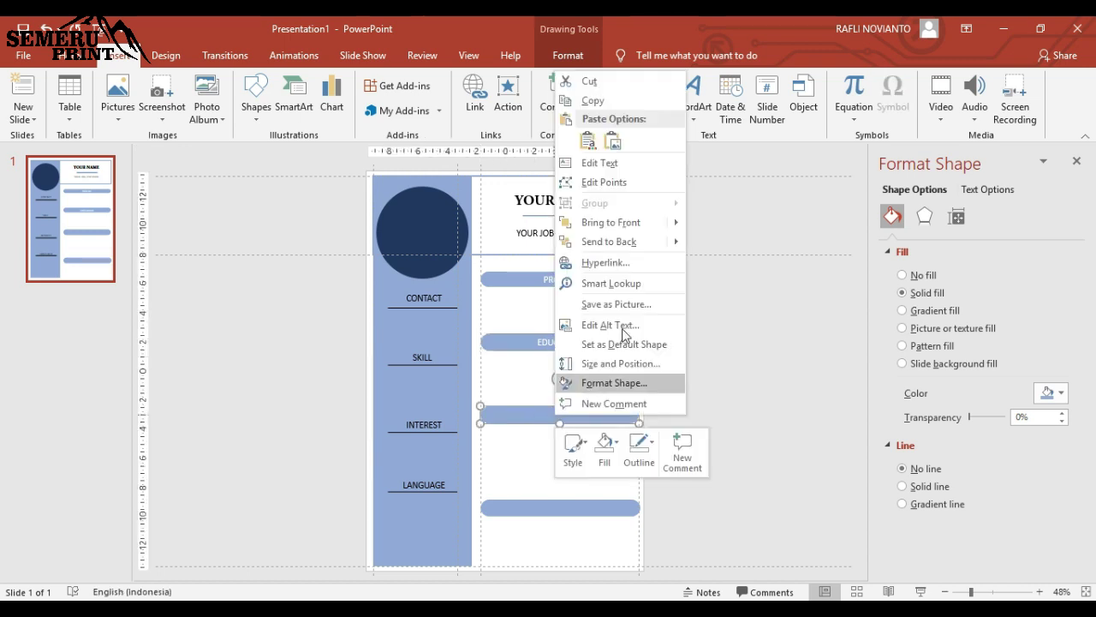
click(619, 164)
text(WORK EXPERIENCE)
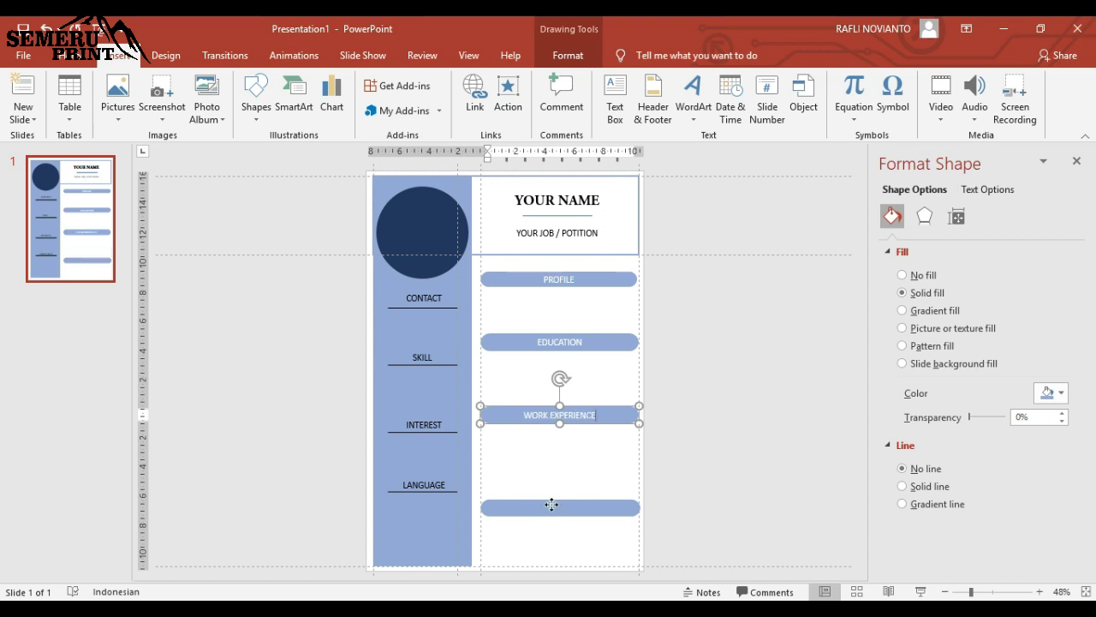
click(552, 505)
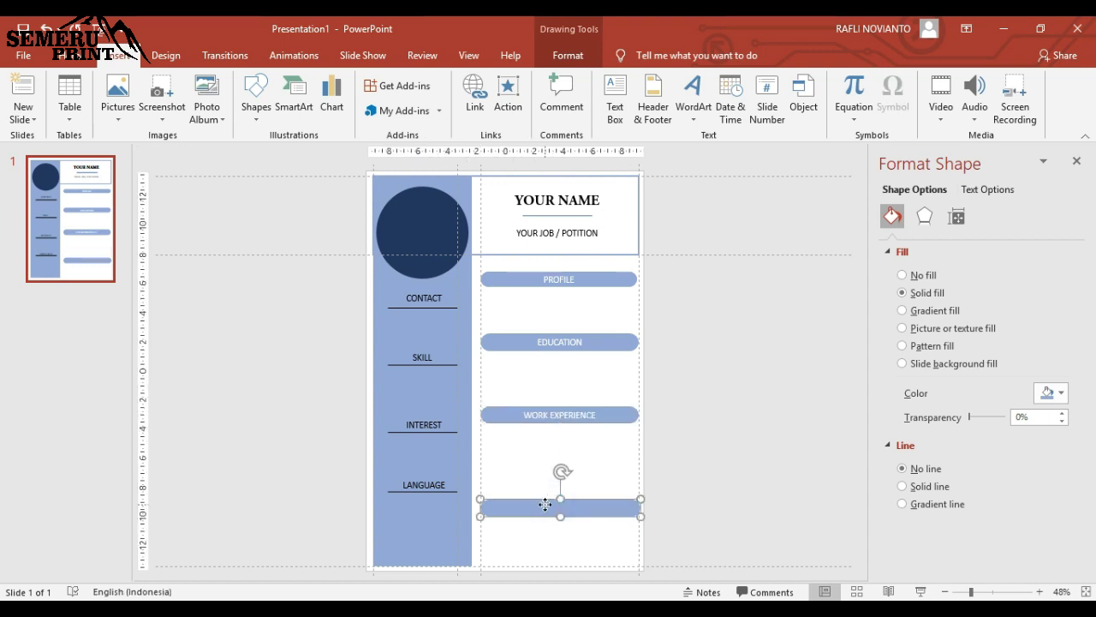
right_click(546, 504)
click(582, 251)
text(AC)
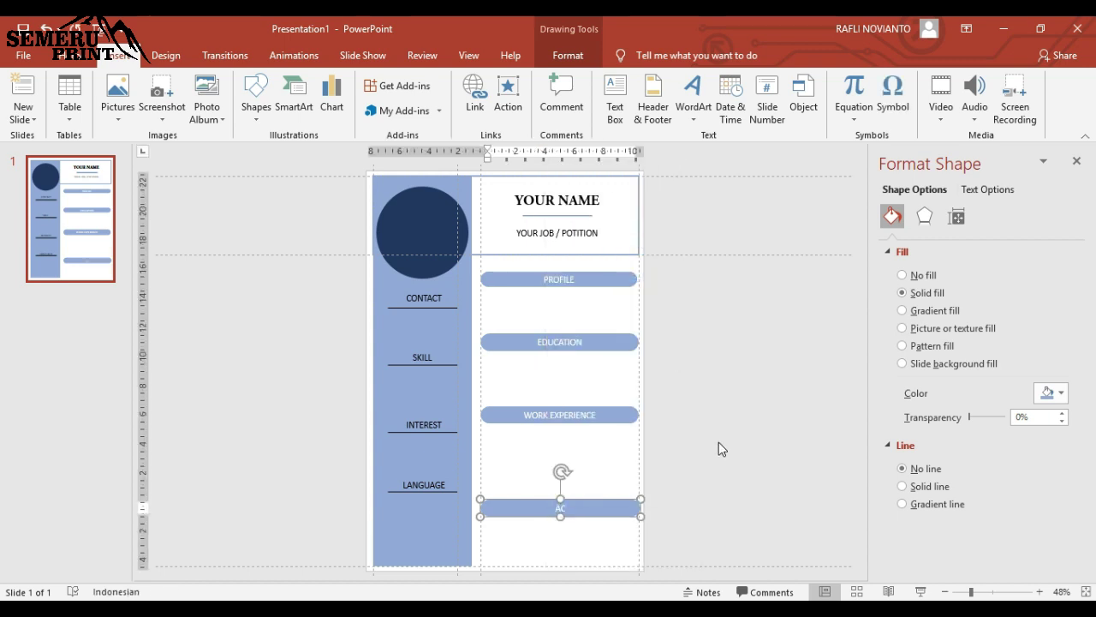
text(H)
text(IEV)
Finish the ACHIEVEMENTS label and select the SKILL heading together with its underline
text(EMENTS)
click(764, 415)
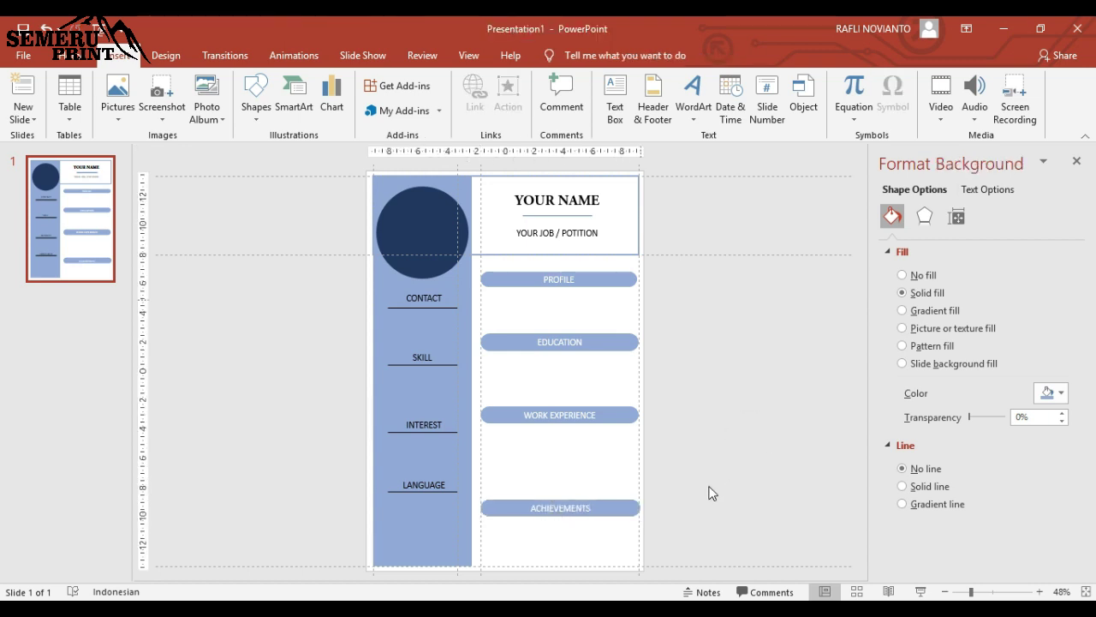
click(394, 365)
click(422, 359)
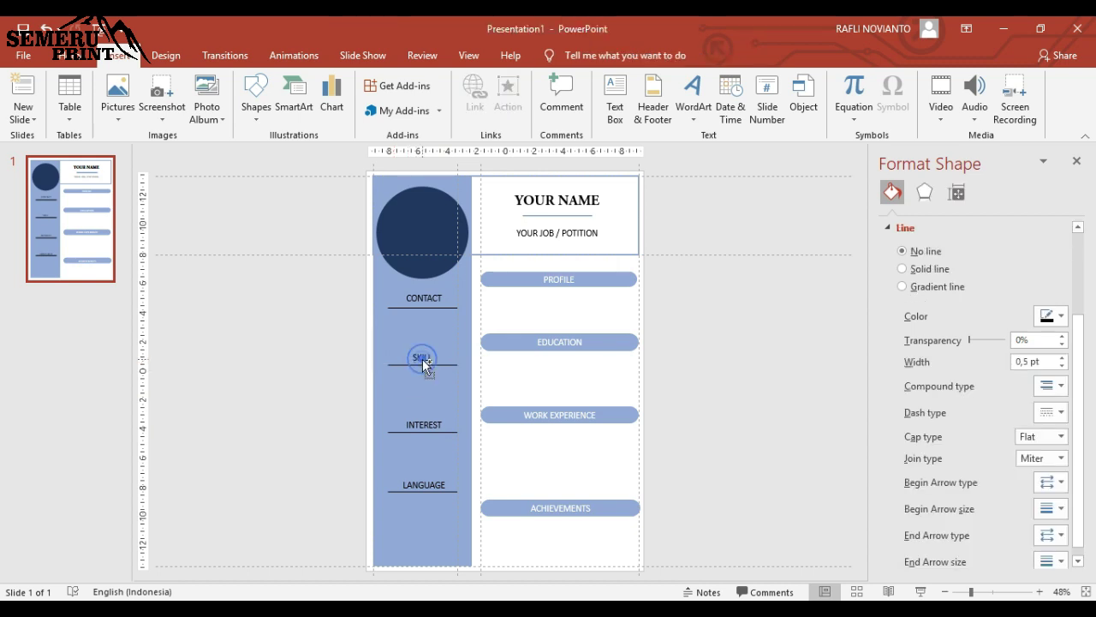
click(422, 363)
click(293, 385)
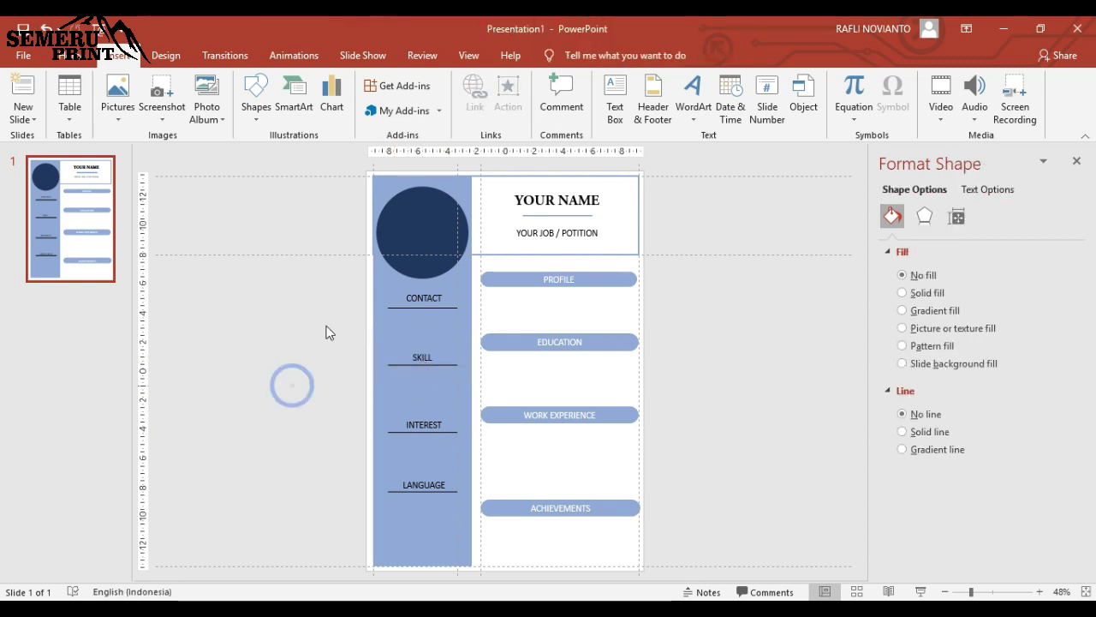
drag(409, 362, 474, 386)
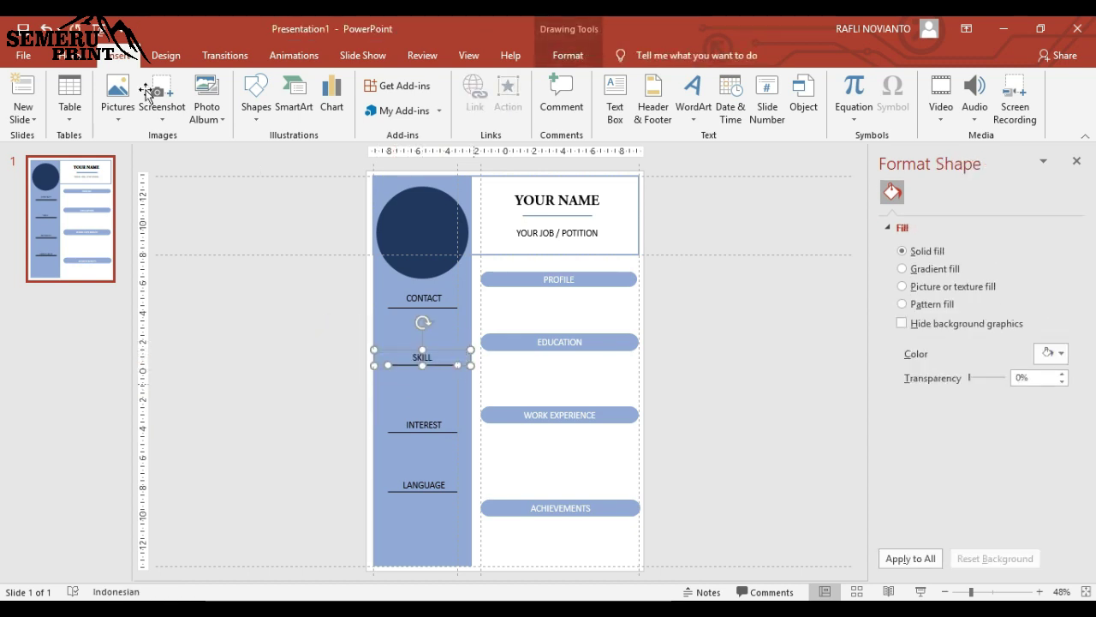
click(829, 108)
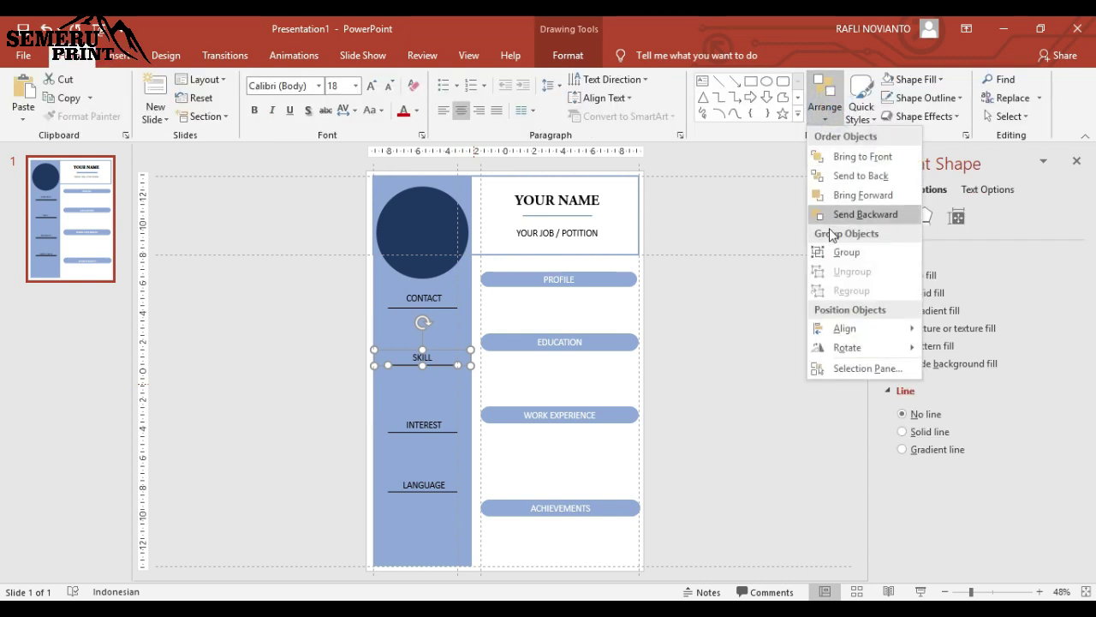
click(829, 218)
click(344, 291)
Group the CONTACT heading with its underline
drag(343, 284, 470, 317)
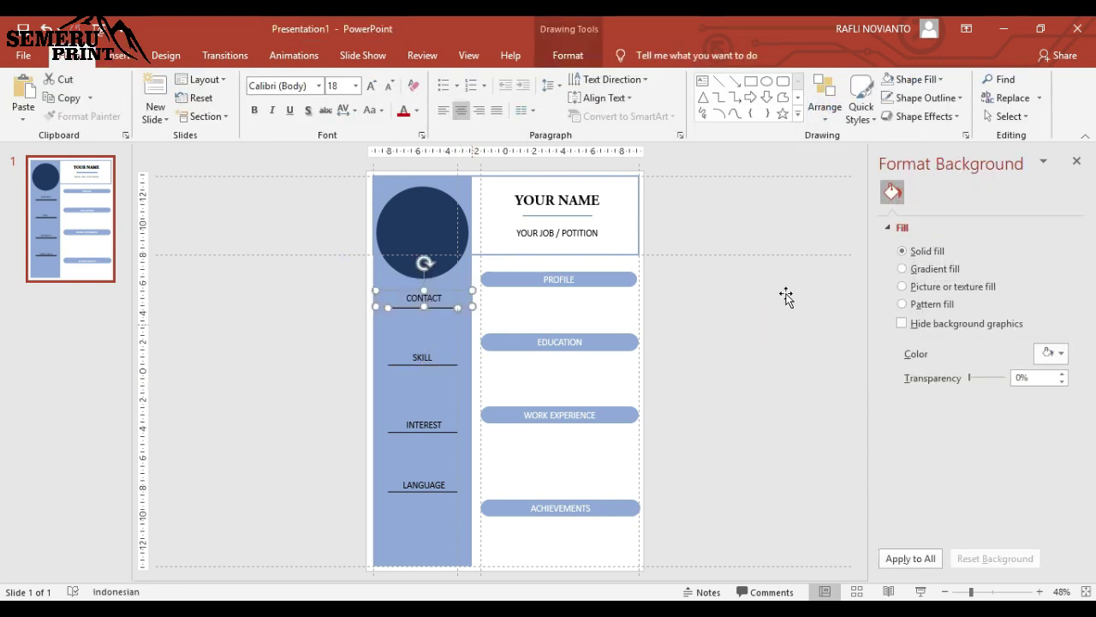
click(281, 276)
drag(286, 269, 403, 293)
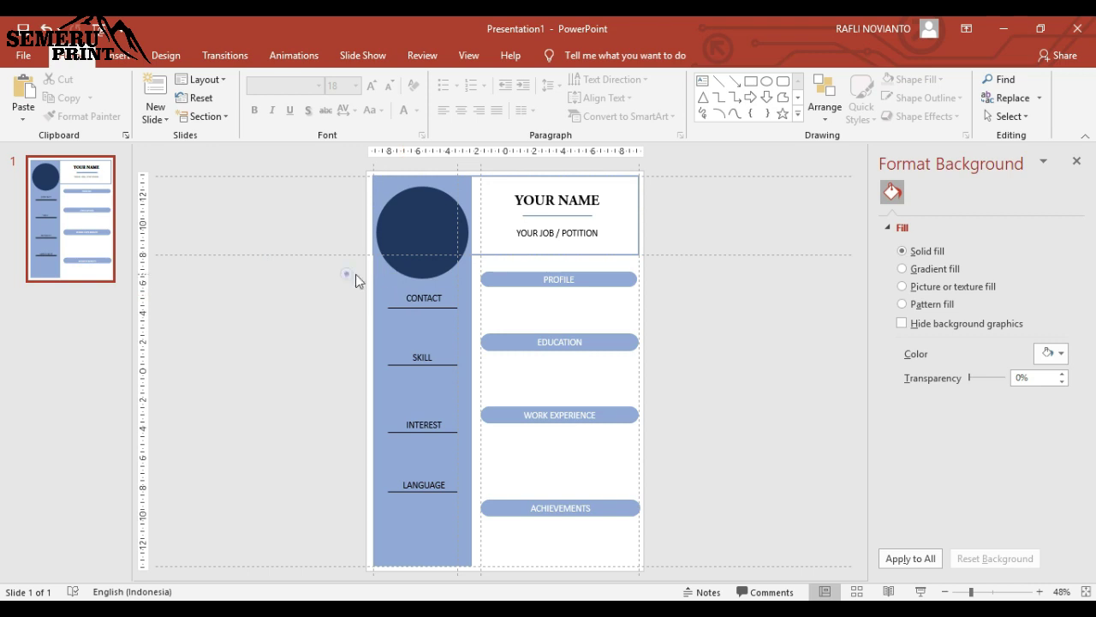
drag(347, 271, 471, 325)
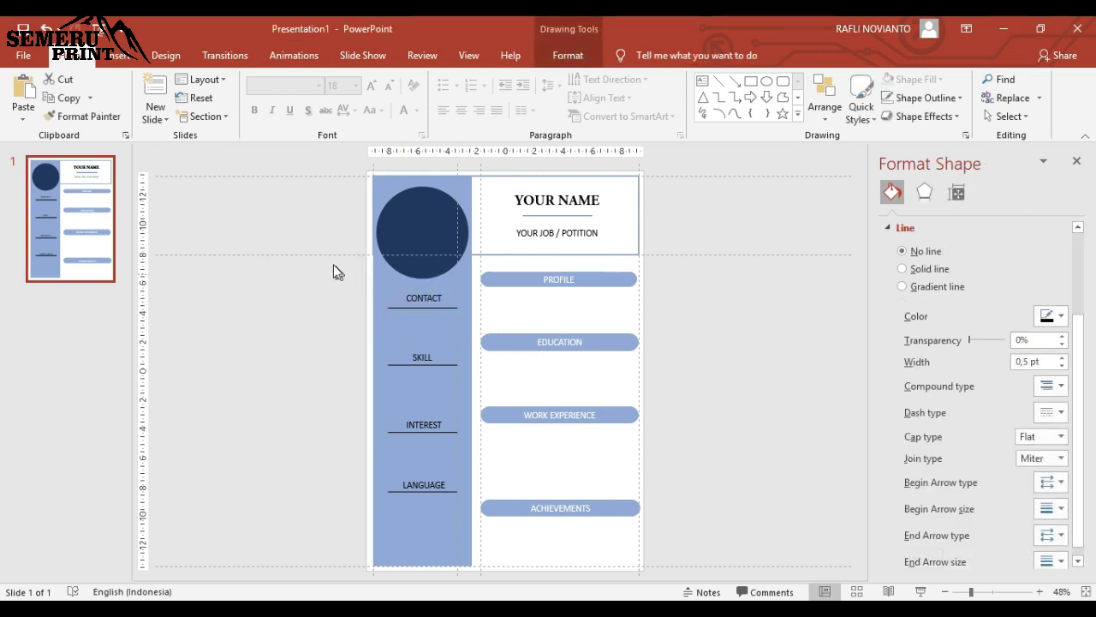
mouse_move(329, 260)
mouse_down()
mouse_move(469, 319)
mouse_move(482, 349)
mouse_up()
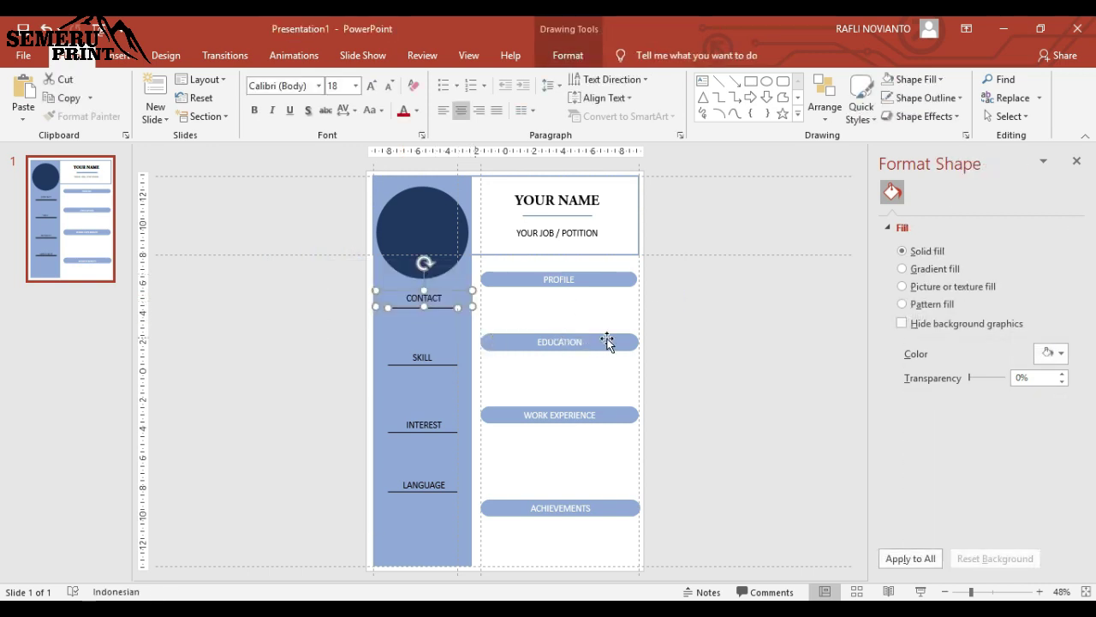
click(824, 98)
click(846, 252)
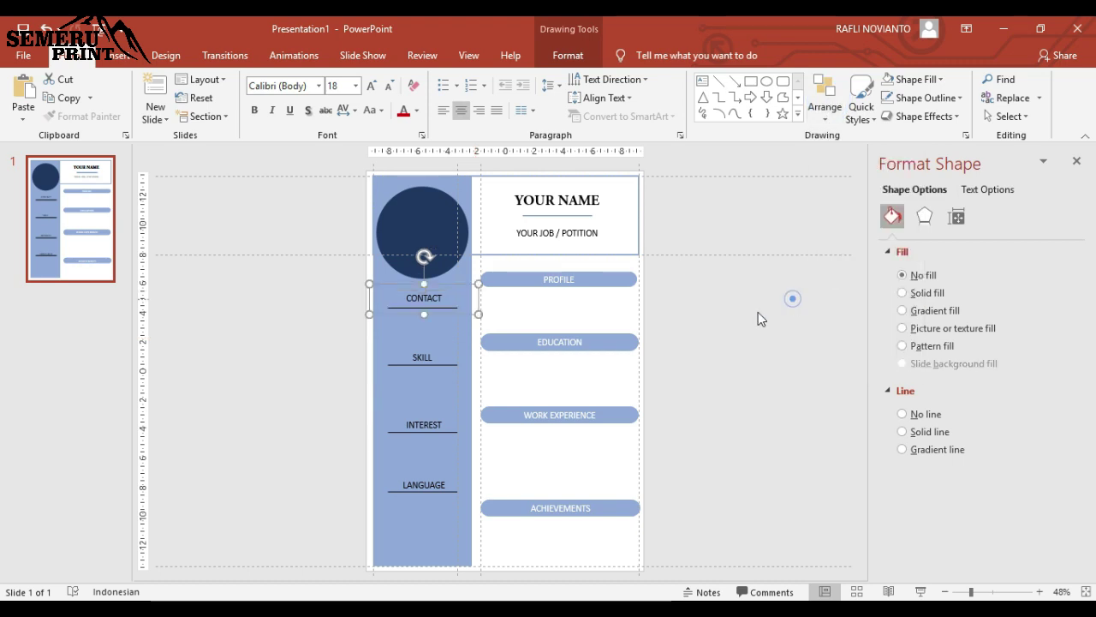
click(758, 312)
Group the INTEREST heading and the LANGUAGE heading each with its underline
drag(305, 379, 484, 464)
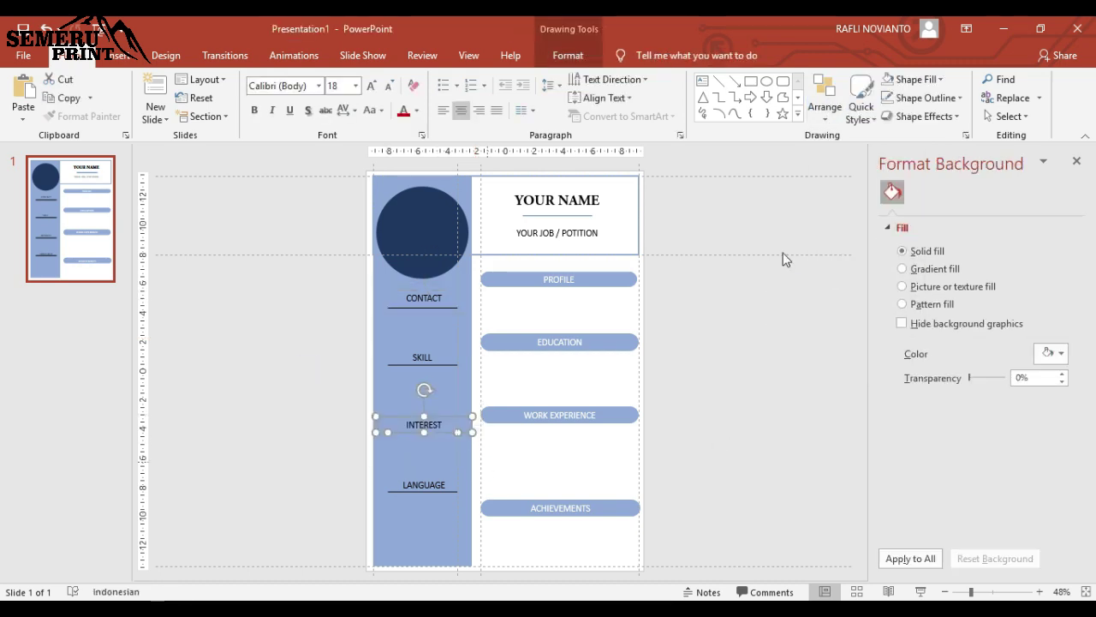
click(824, 98)
click(840, 253)
click(763, 335)
drag(319, 453, 478, 523)
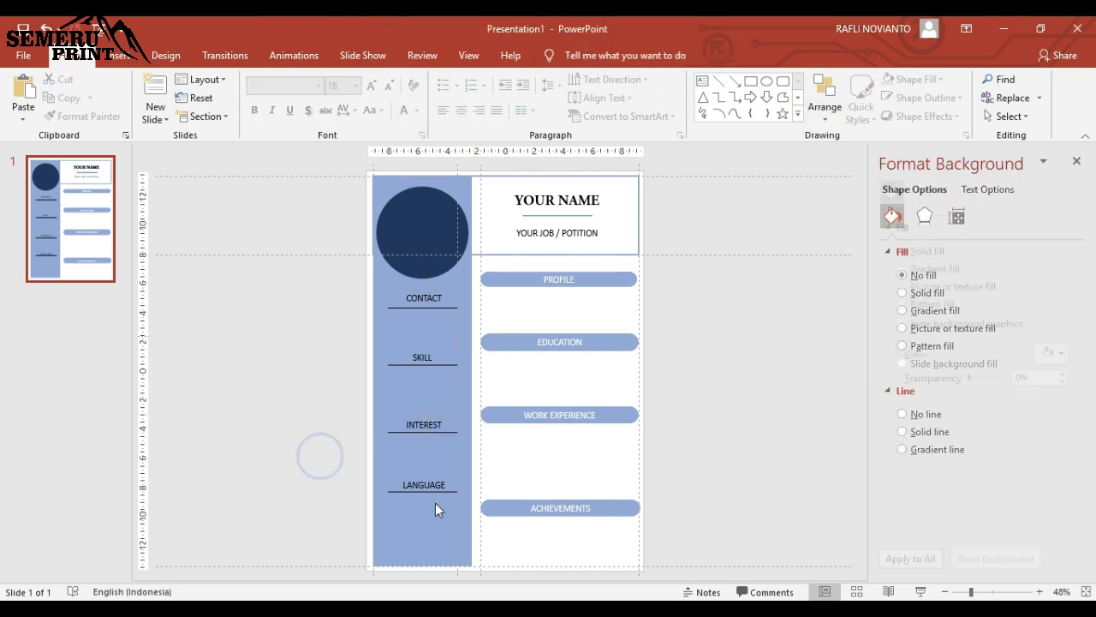
click(823, 107)
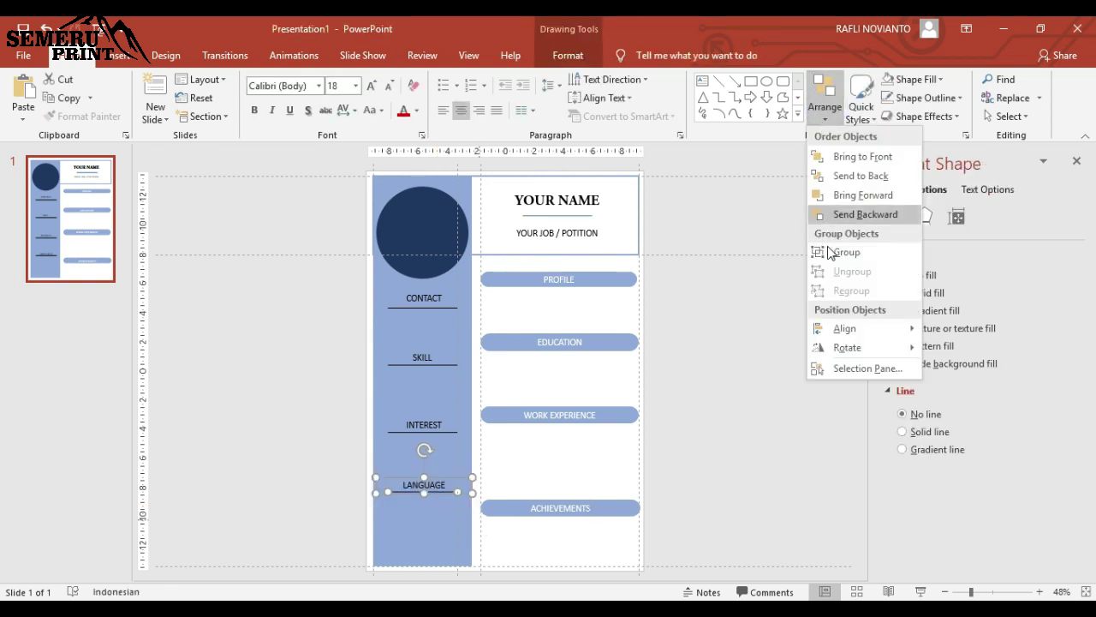
click(841, 252)
click(791, 337)
click(624, 343)
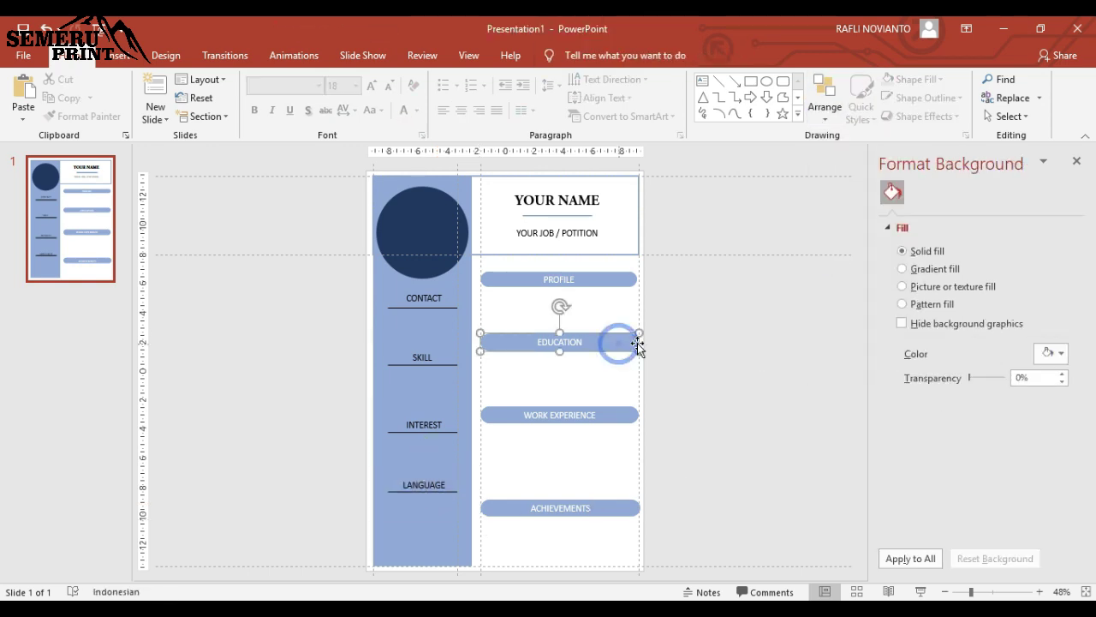
click(751, 339)
Shrink the dark profile circle slightly and nudge it upward
click(433, 232)
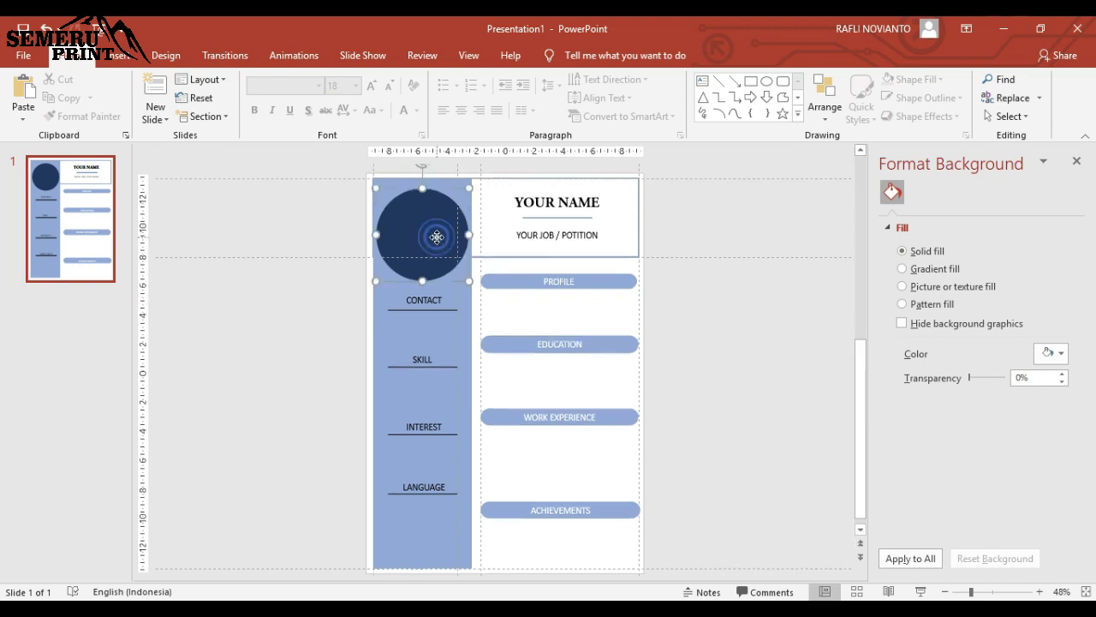
click(793, 273)
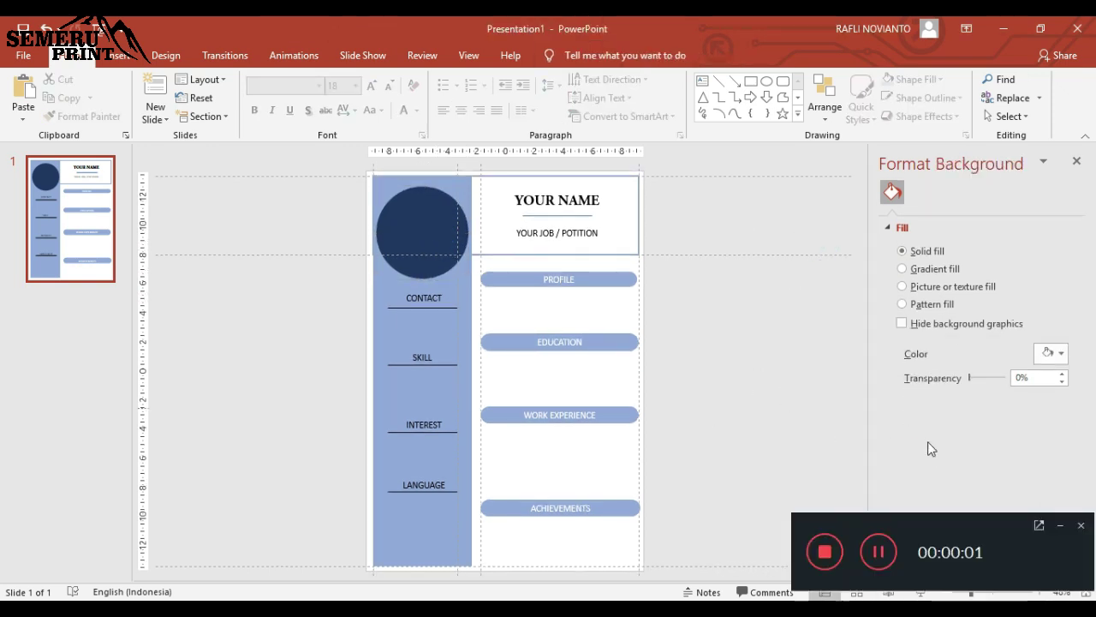
click(110, 57)
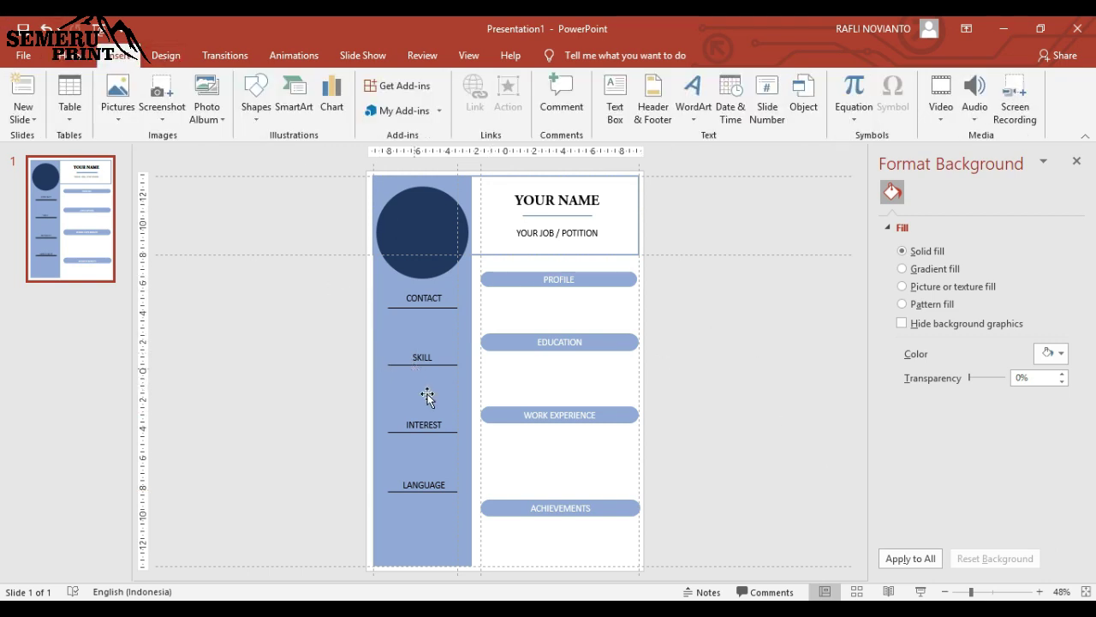
click(416, 245)
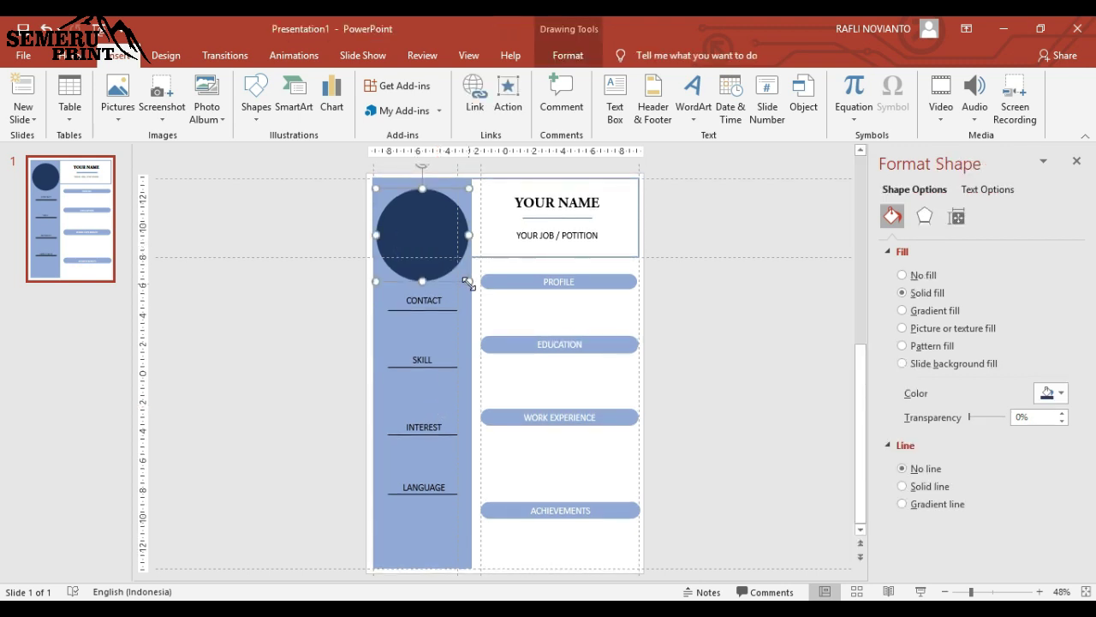
drag(470, 284, 457, 268)
drag(420, 226, 423, 221)
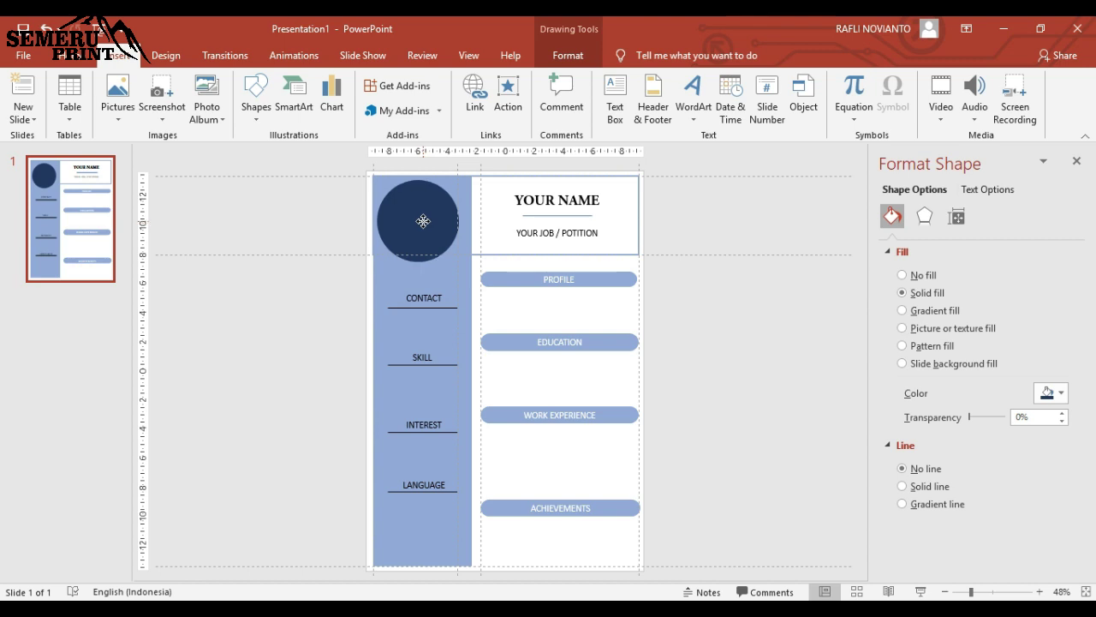
Move the CONTACT heading and its underline up to sit just beneath the circle
click(420, 305)
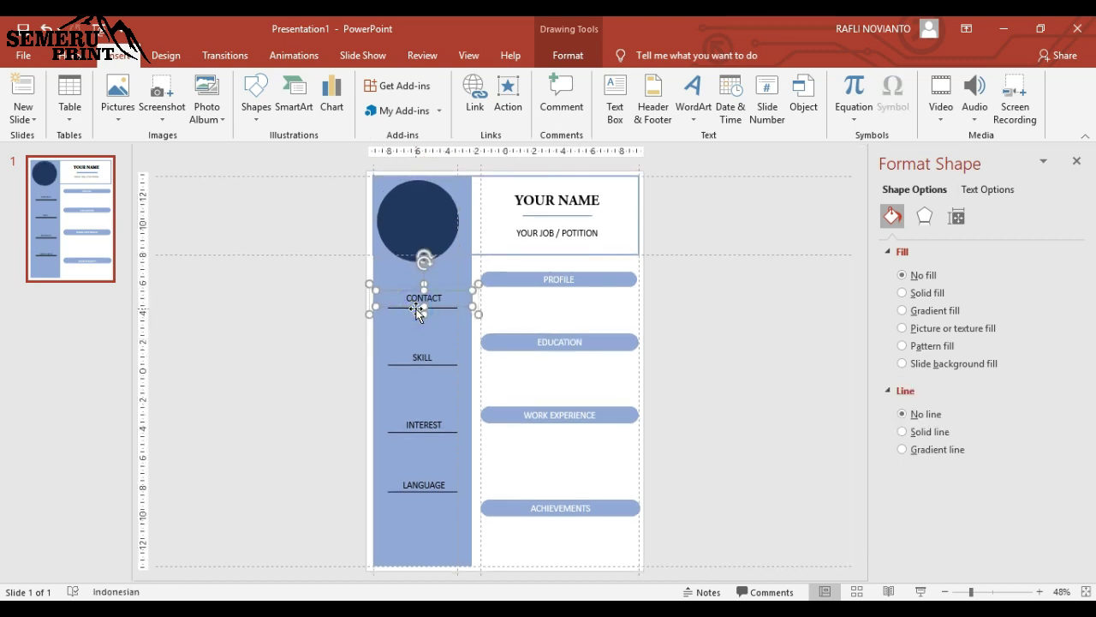
drag(417, 310, 417, 307)
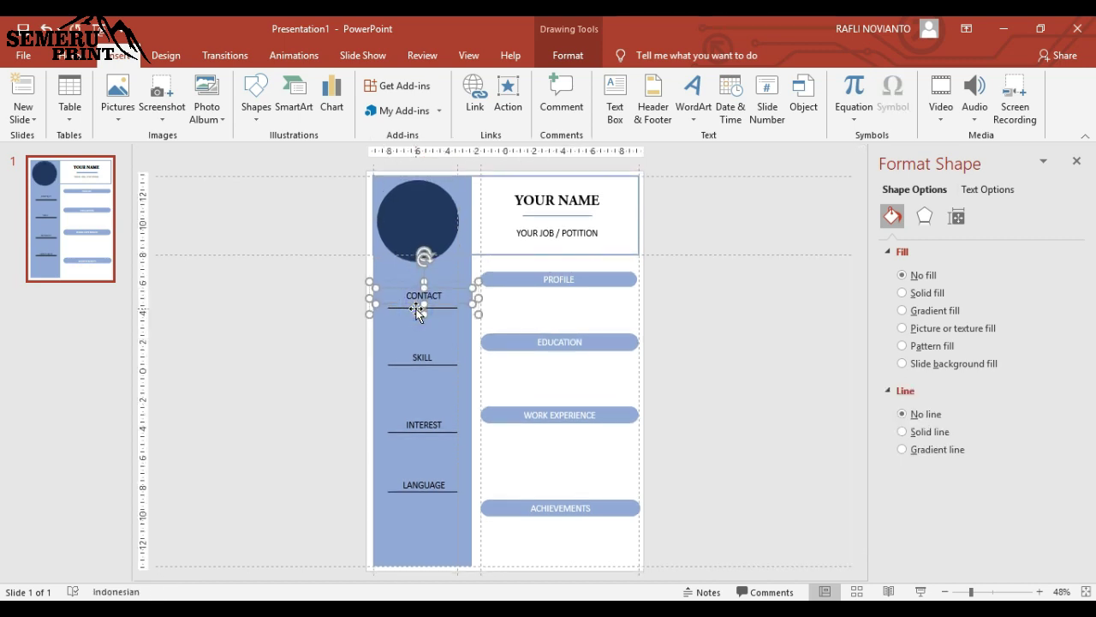
click(333, 340)
click(420, 309)
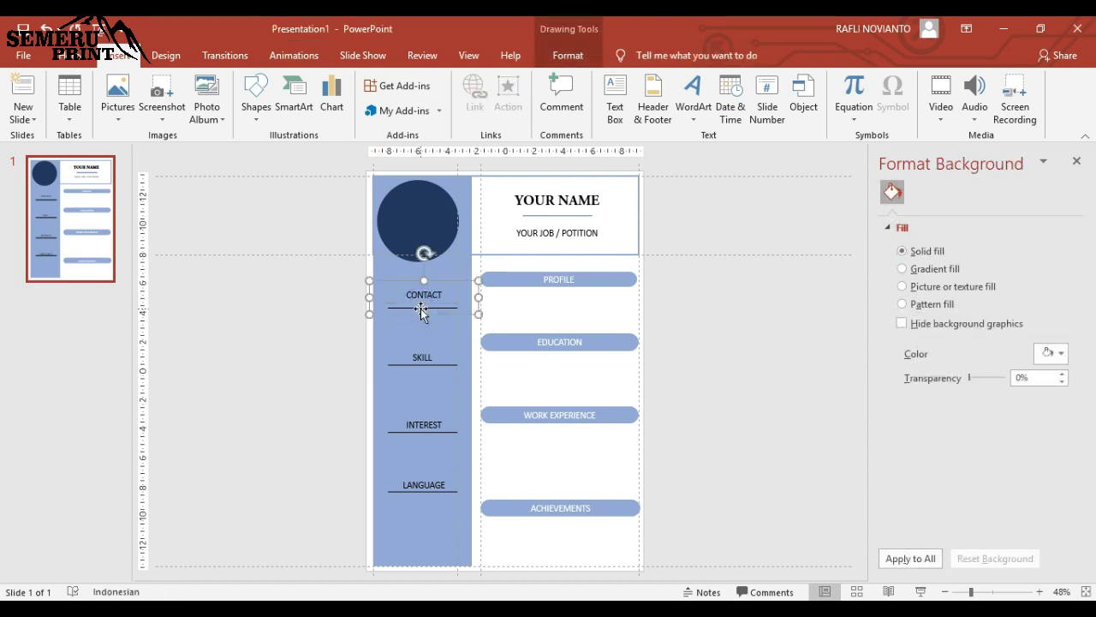
mouse_move(421, 308)
mouse_down()
mouse_move(451, 308)
mouse_move(443, 294)
mouse_up()
click(424, 286)
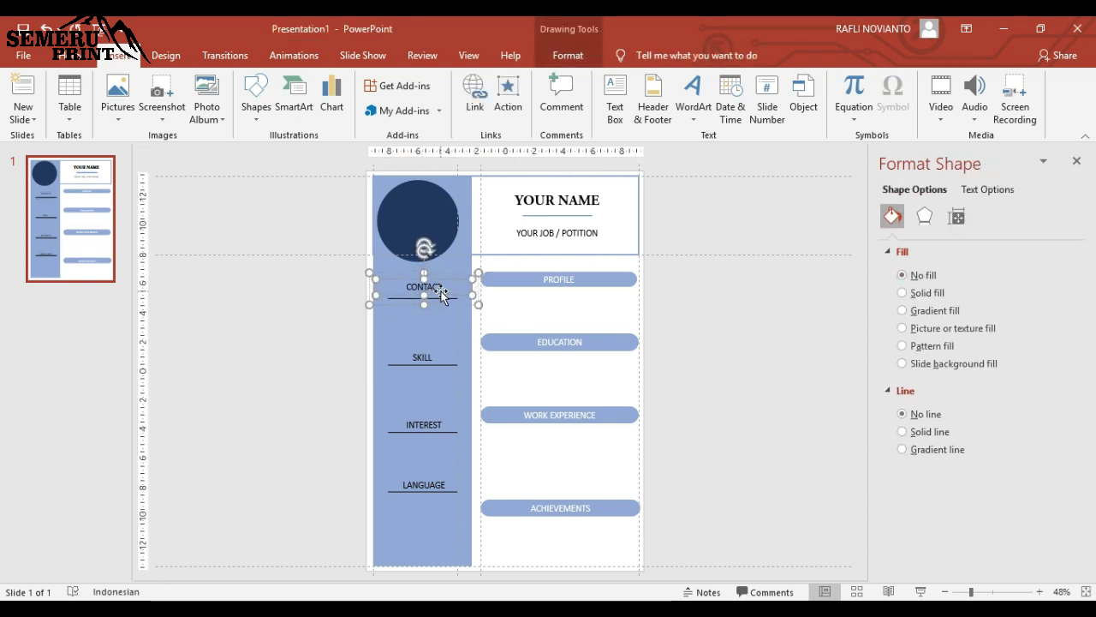
click(724, 330)
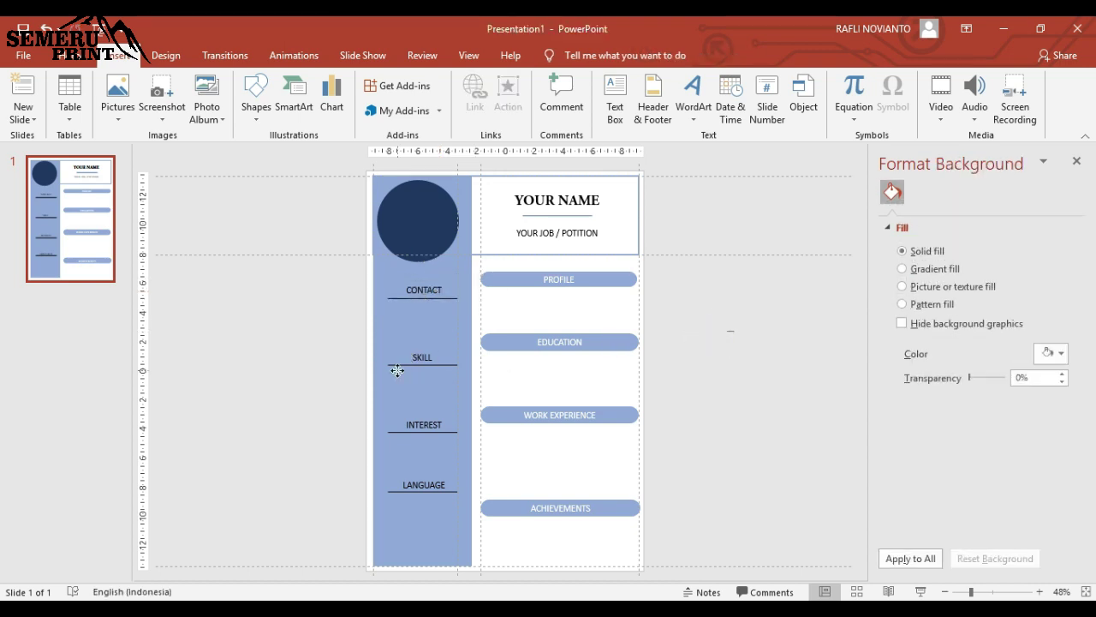
click(396, 364)
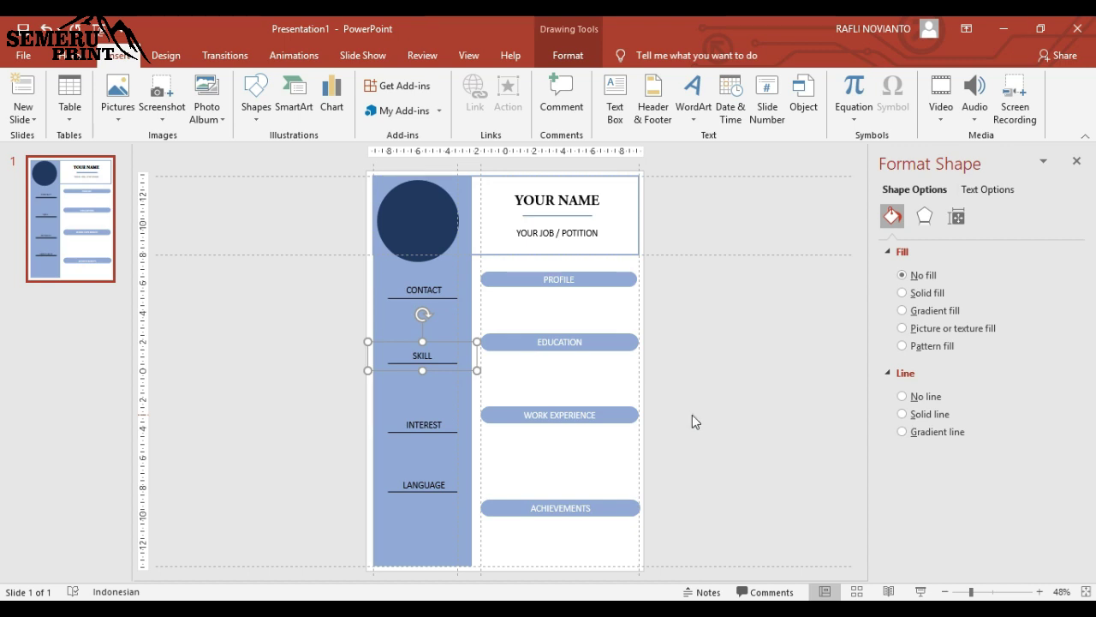
click(746, 370)
click(443, 305)
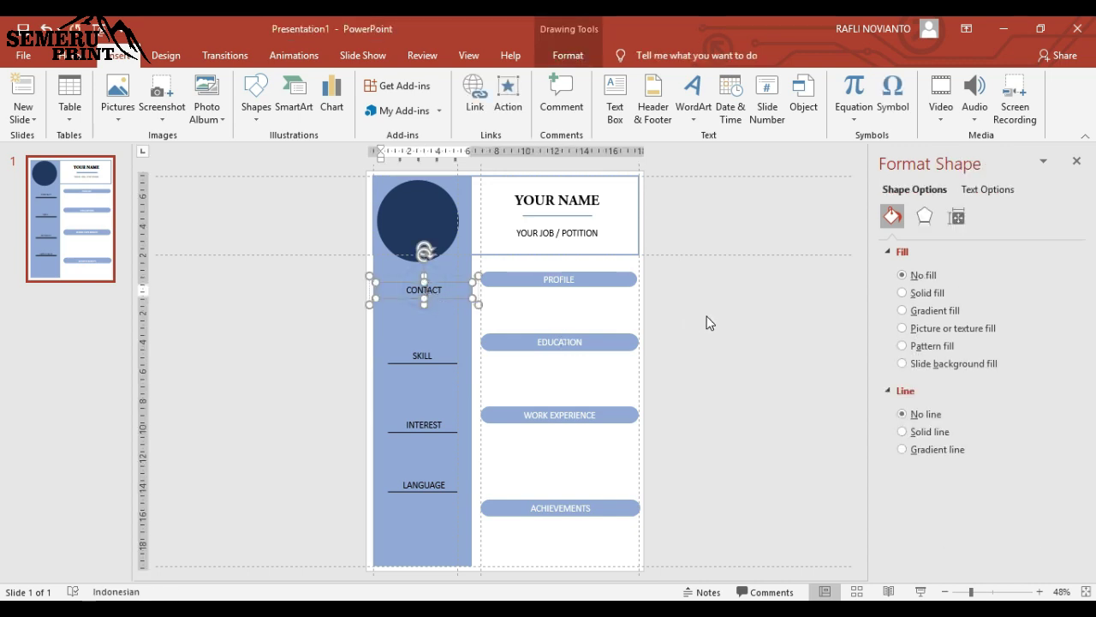
click(708, 317)
click(435, 303)
drag(435, 288, 434, 287)
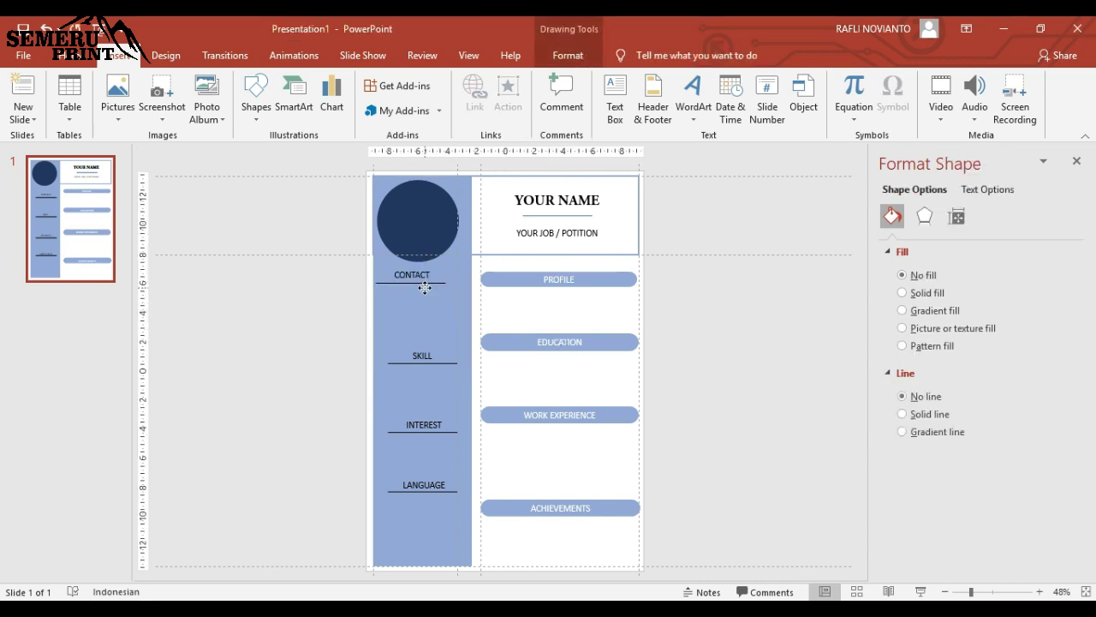
click(725, 294)
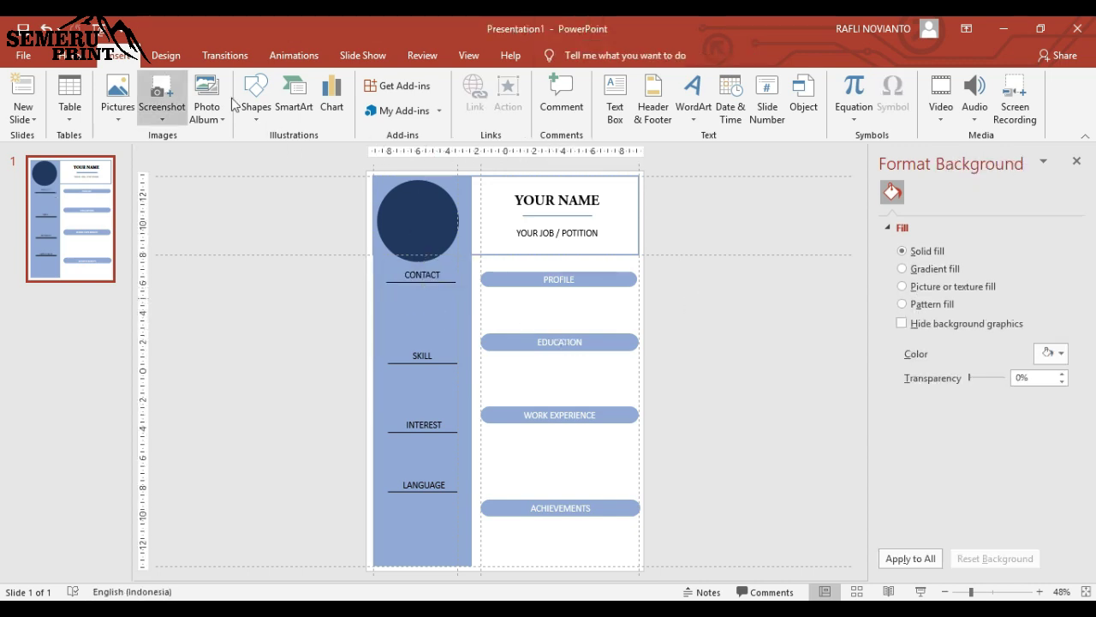
Add a 12 pt text box under CONTACT with the Street, City, Zip Code line
click(261, 107)
click(249, 152)
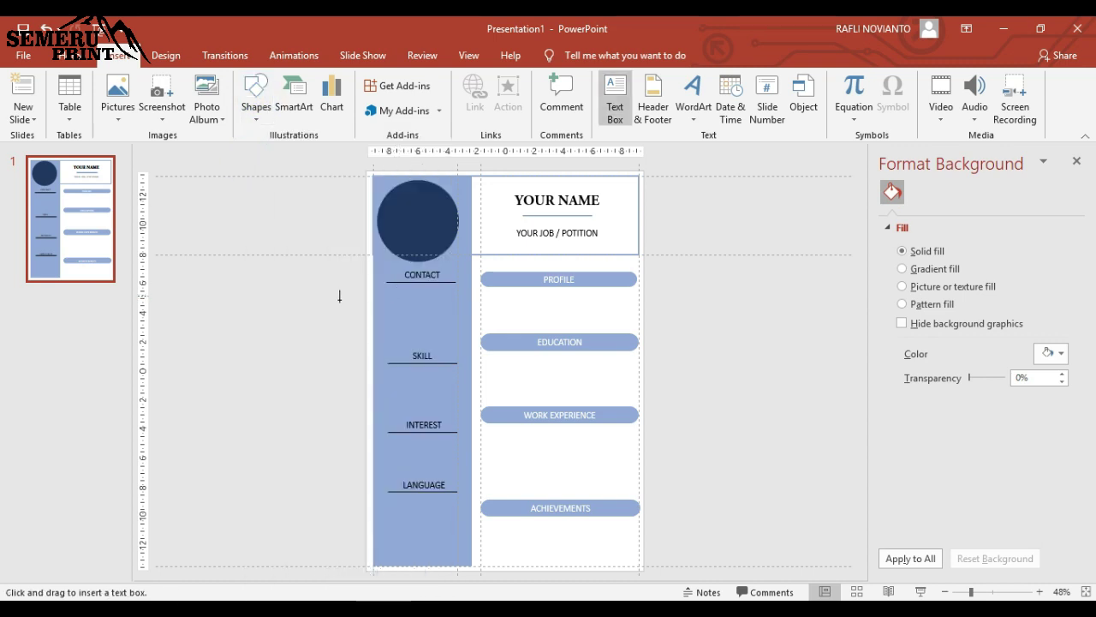
drag(385, 294, 460, 310)
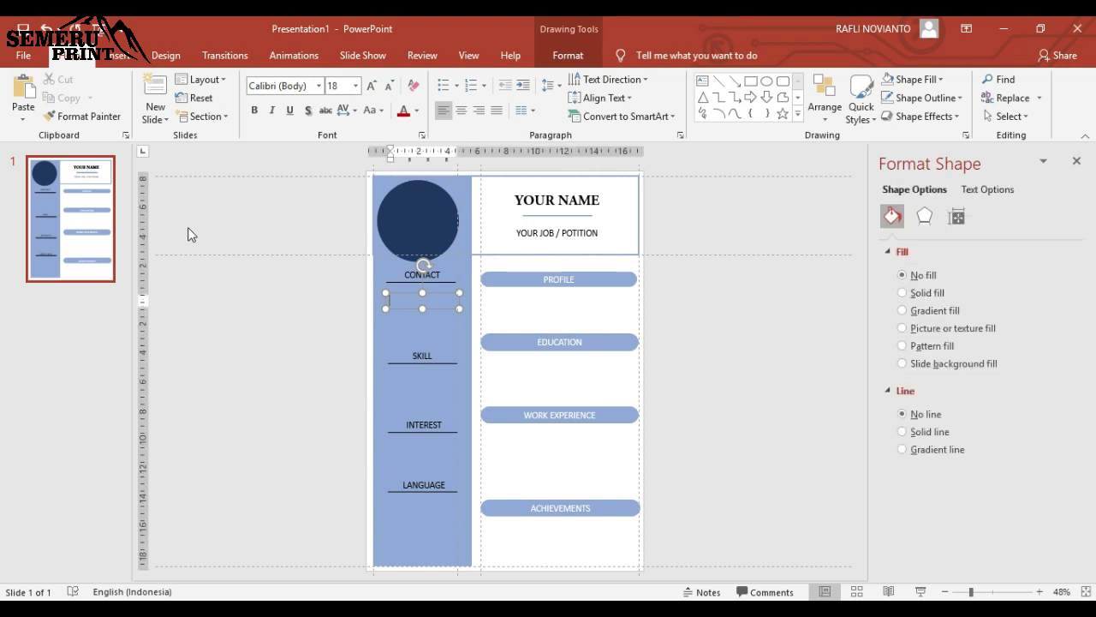
drag(384, 306, 377, 307)
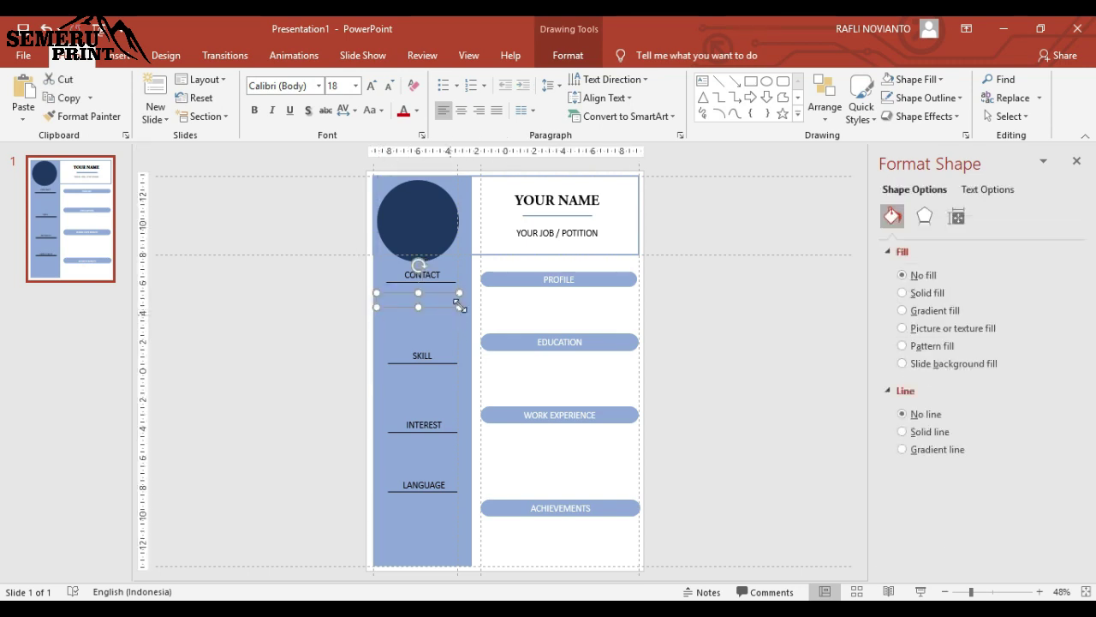
mouse_move(459, 308)
mouse_down()
mouse_move(471, 307)
mouse_move(431, 299)
mouse_up()
click(388, 87)
click(388, 87)
click(388, 87)
click(395, 289)
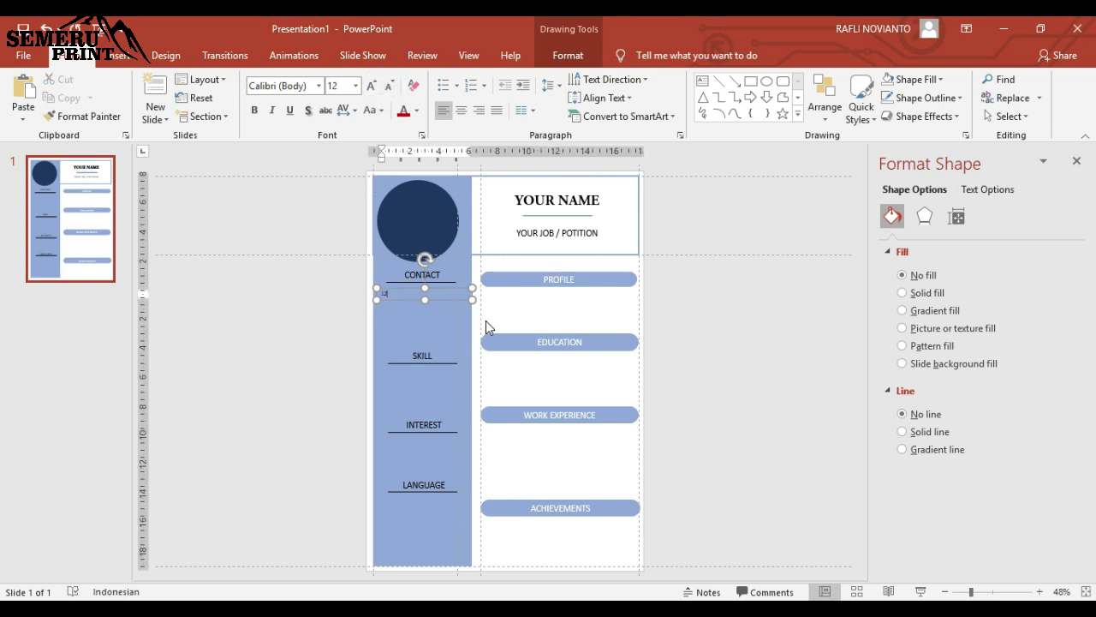
text(sTREE)
text(City, Region, )
text(Zip Code)
Copy the address line as an e-mail line, then duplicate it for a placeholder phone number
mouse_move(457, 302)
mouse_down()
mouse_move(456, 313)
mouse_move(447, 310)
mouse_up()
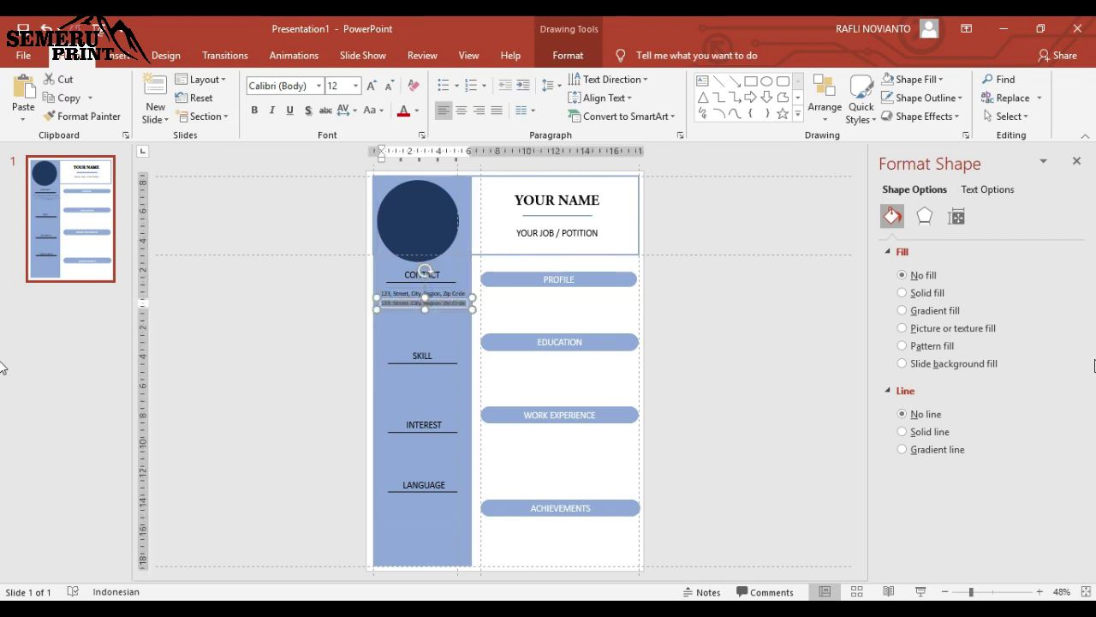
text(W)
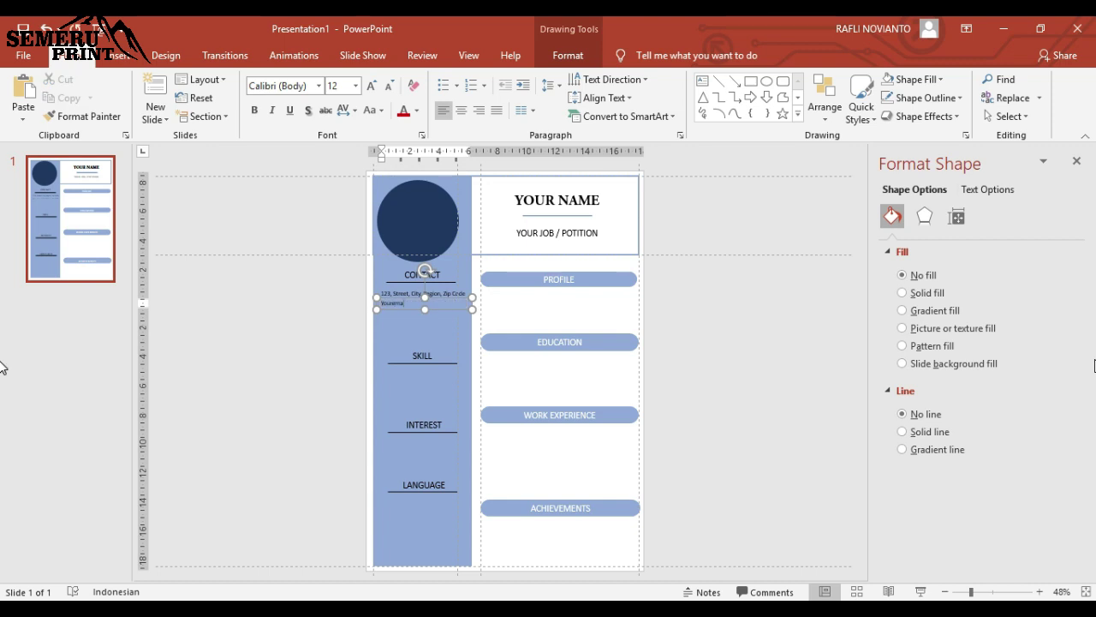
text(@ema)
key(ctrl+d)
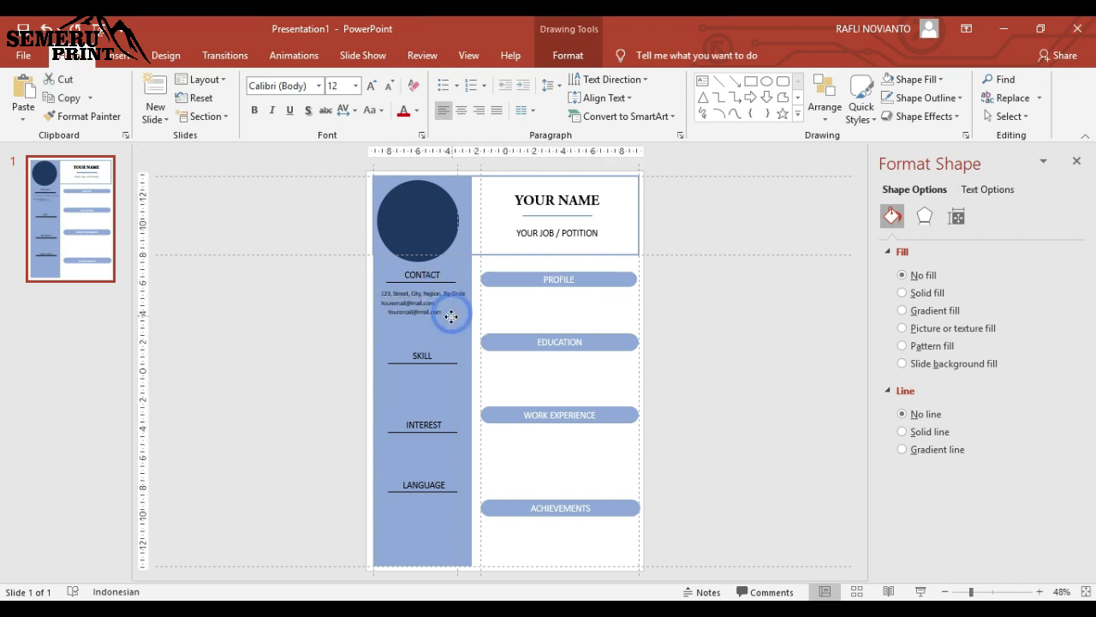
drag(451, 316, 445, 319)
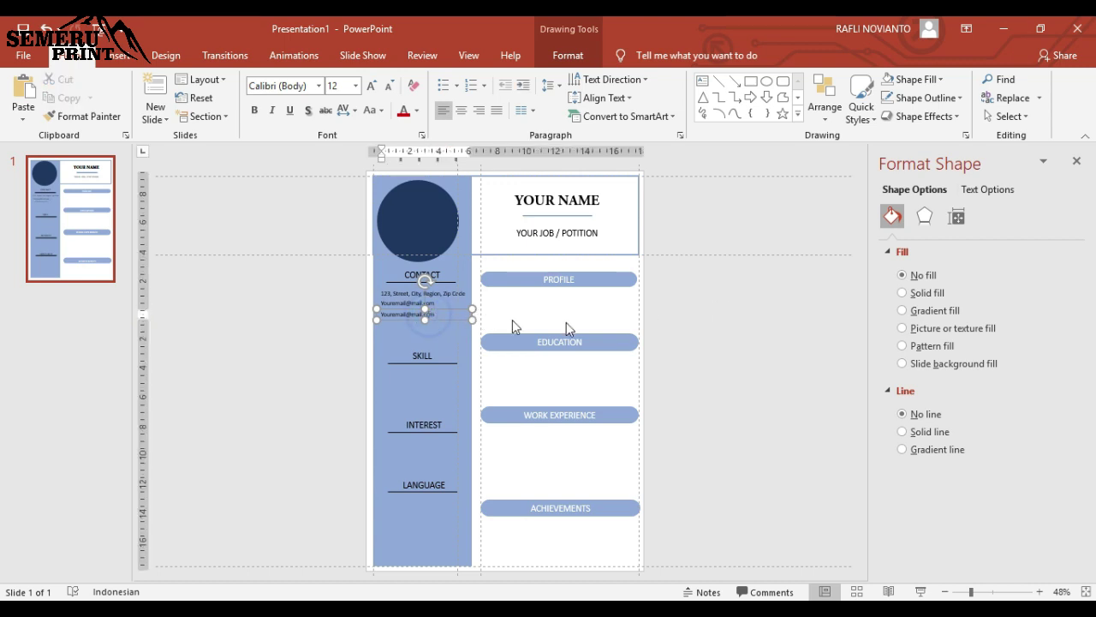
key(ctrl+a)
key(BackSpace)
Add a 'Your Facebook/IG/Twitter' line below the phone line
click(813, 345)
click(416, 315)
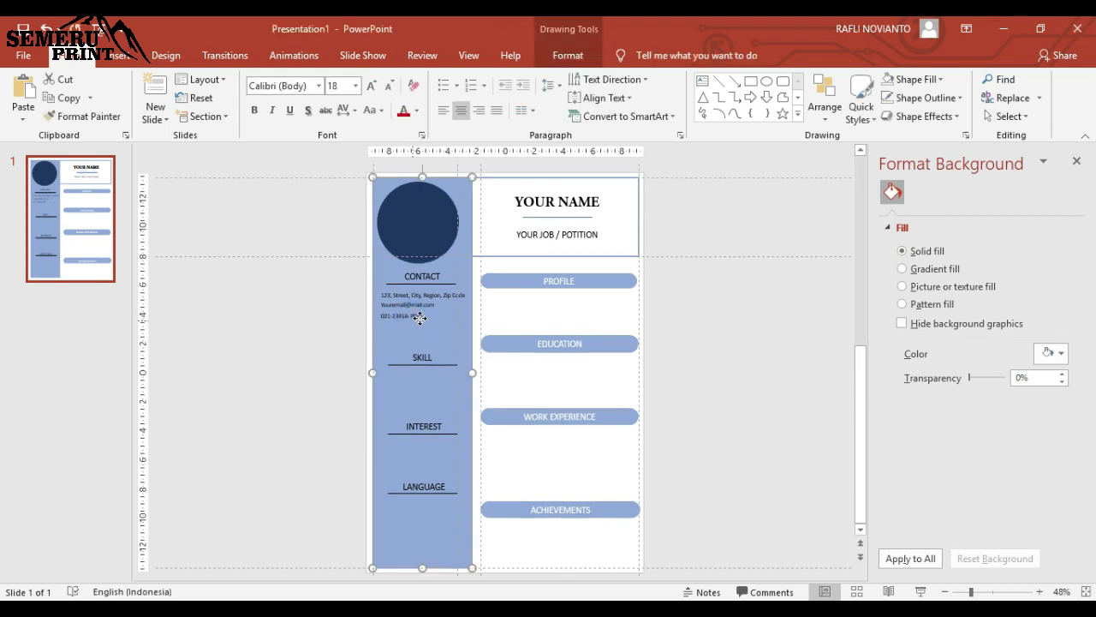
click(756, 341)
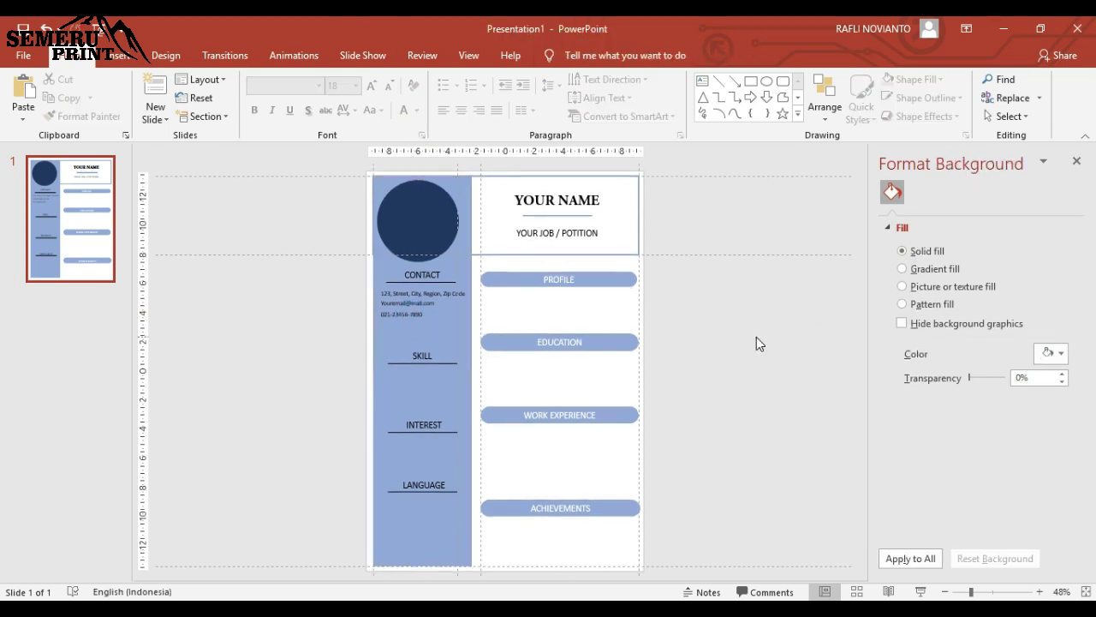
click(403, 321)
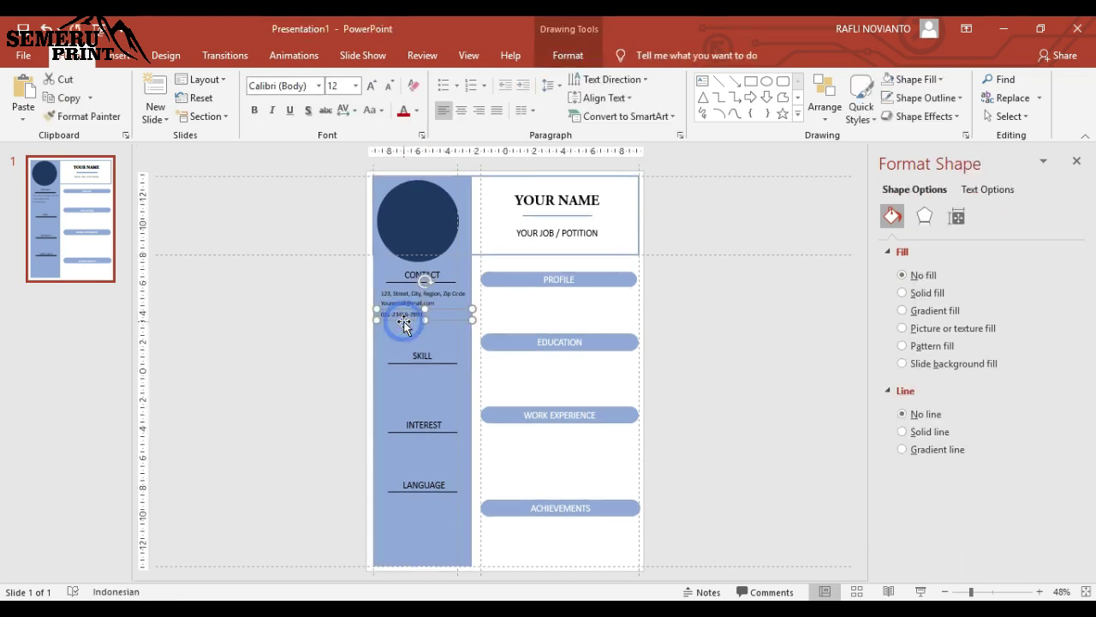
click(405, 321)
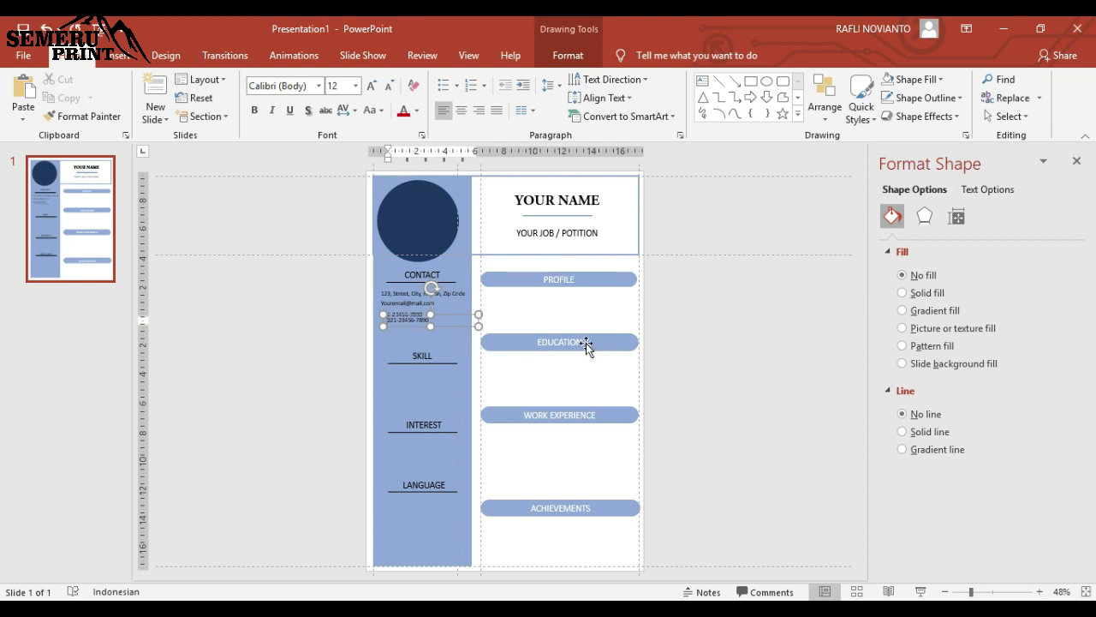
drag(444, 325, 441, 329)
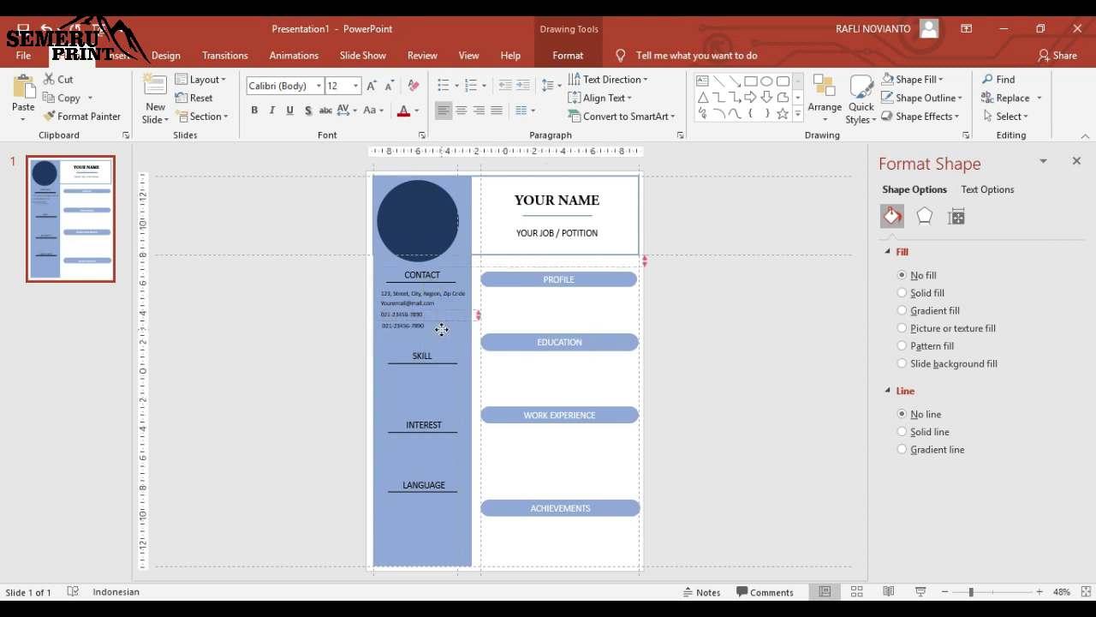
click(411, 324)
key(ctrl+a)
text(Y)
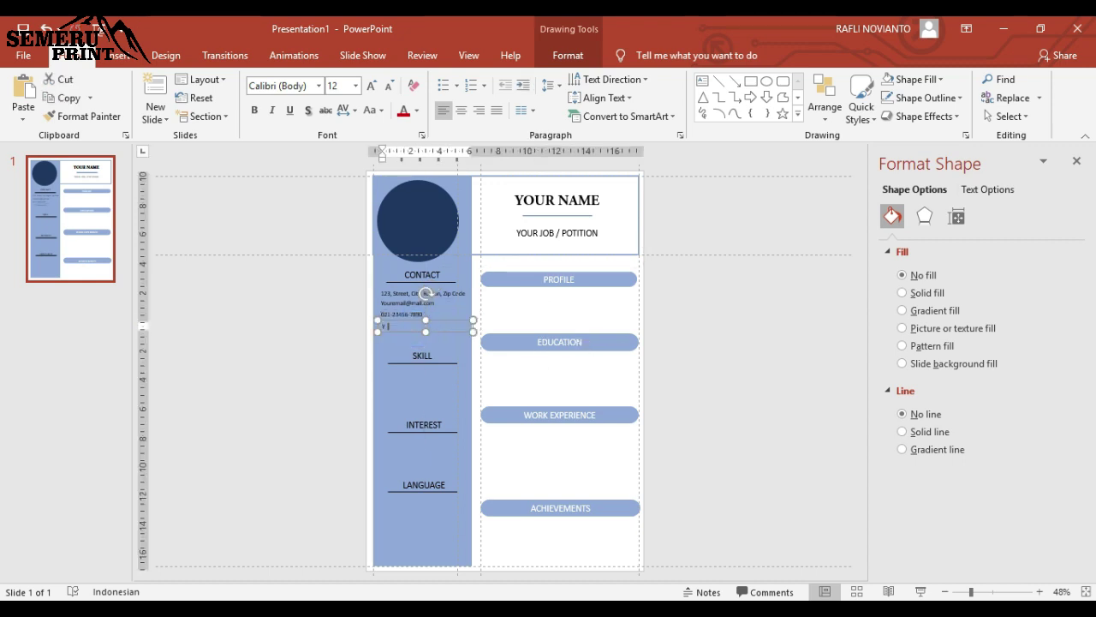
text(our)
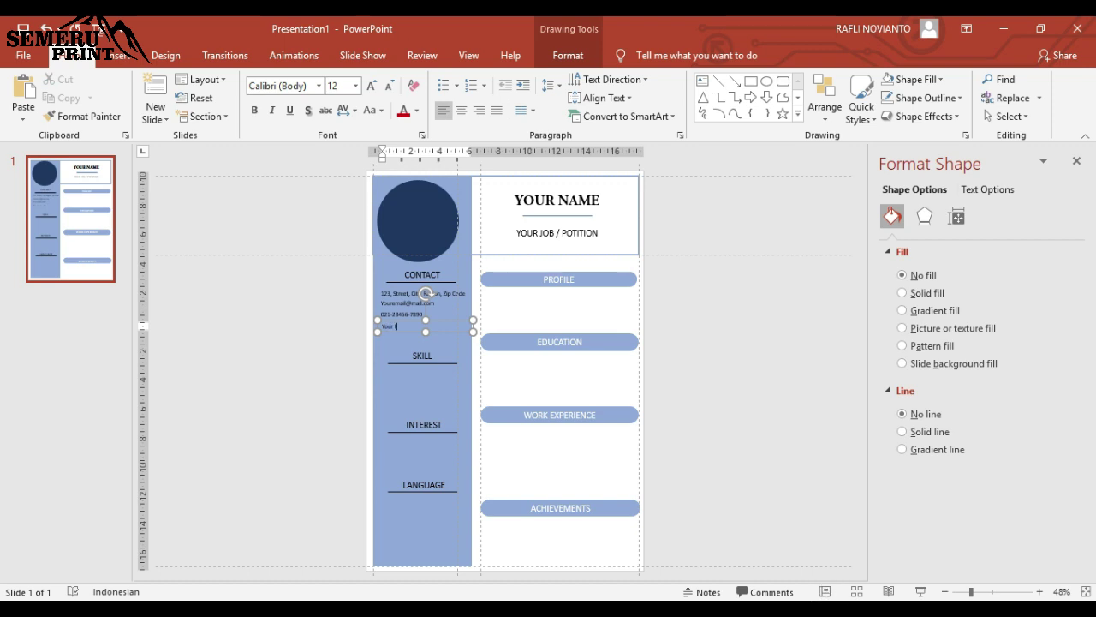
text( Facebook/)
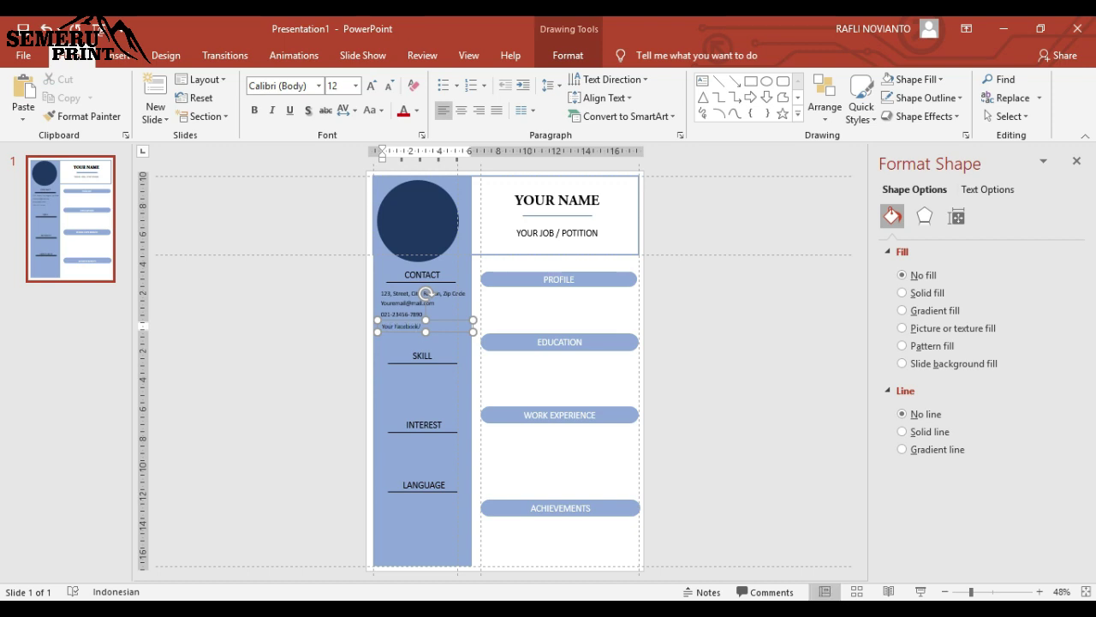
text(Yo)
Nudge the SKILL heading up slightly
click(750, 437)
click(396, 364)
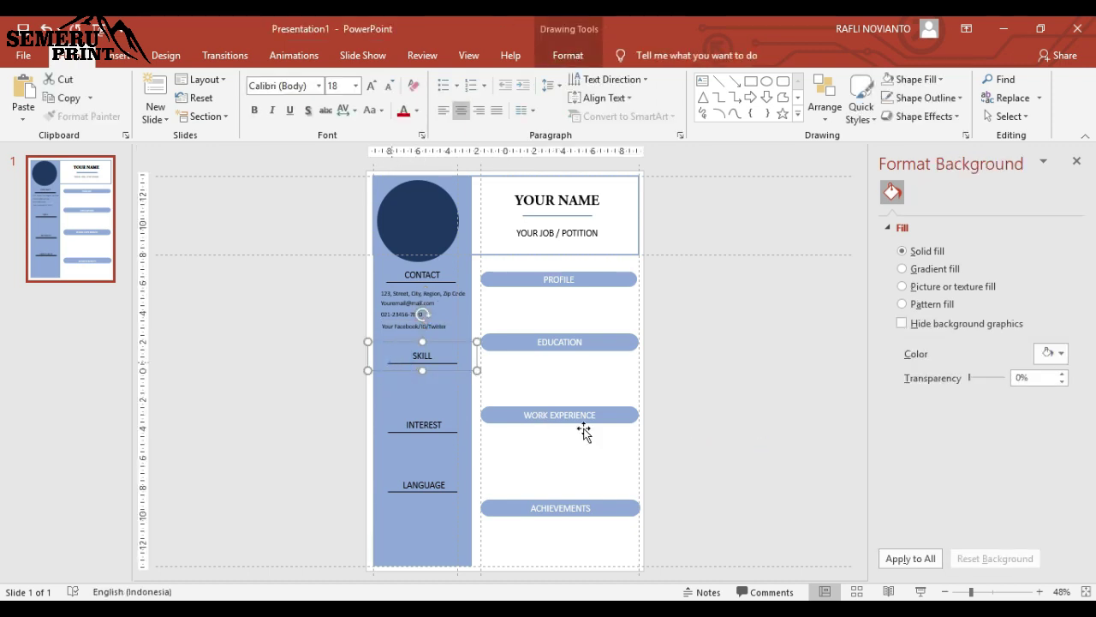
key(Up)
key(Up)
key(Up)
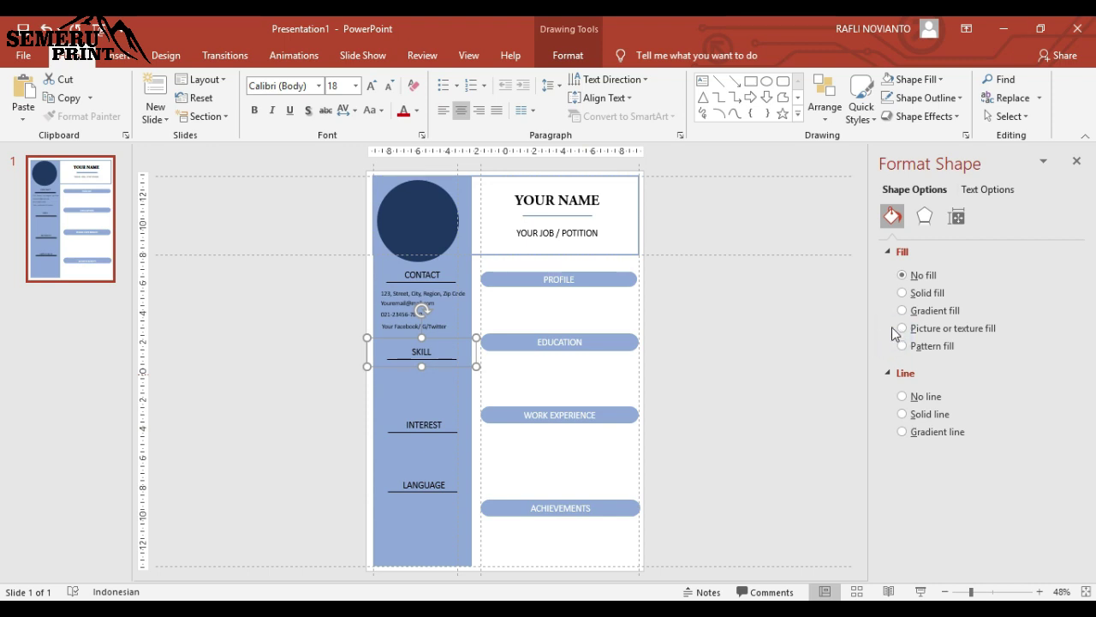
click(742, 295)
Add a 12 pt 'Valuable Skill 1' text box below the SKILL heading
click(120, 55)
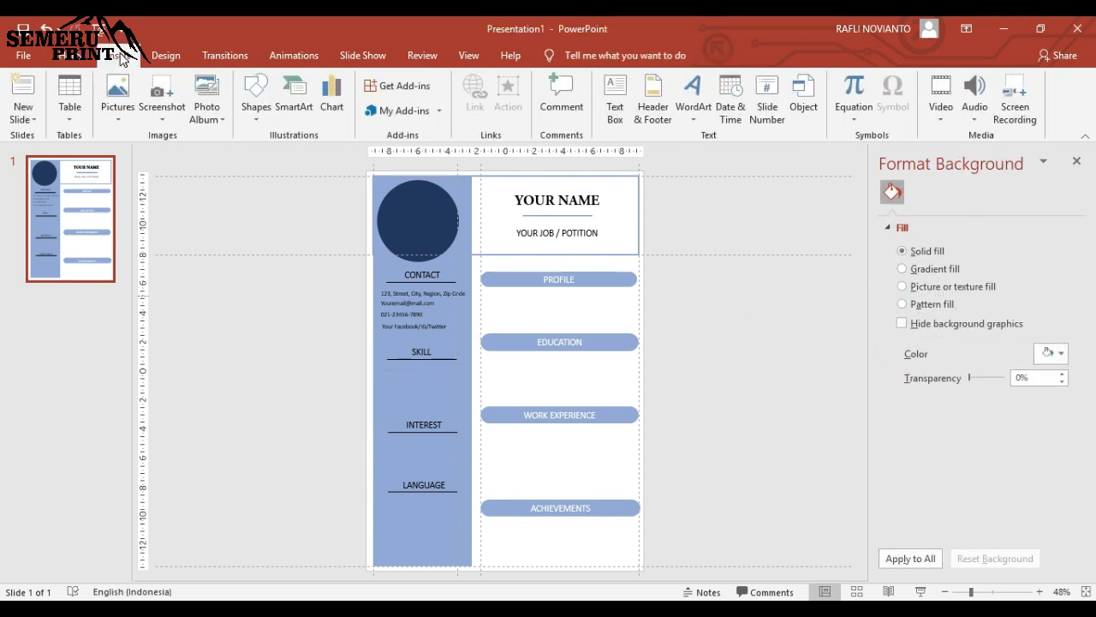
click(253, 116)
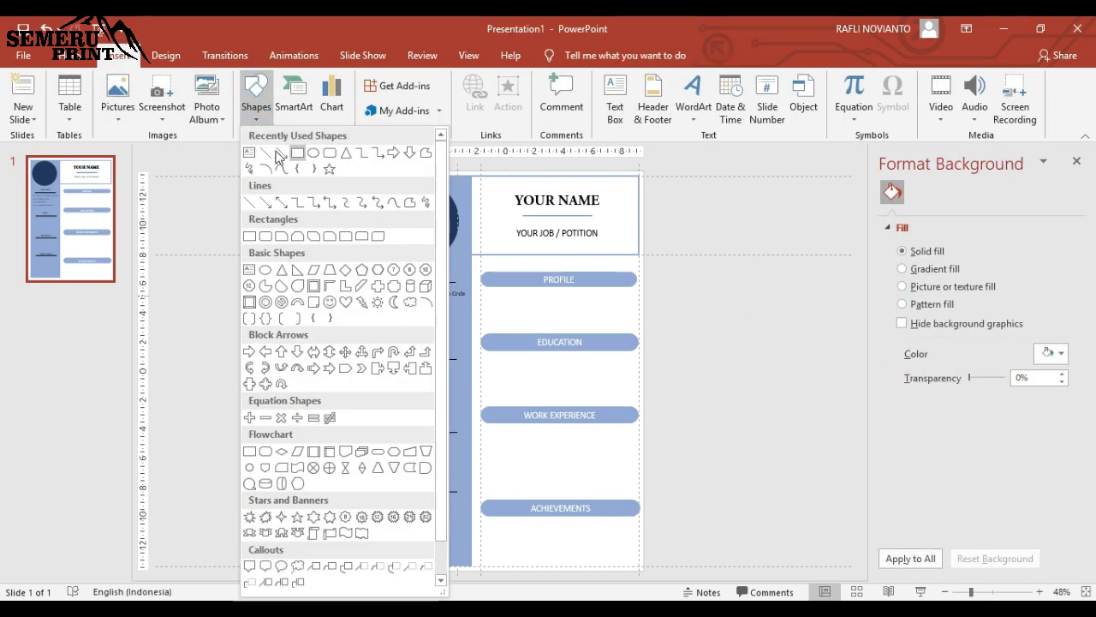
click(250, 151)
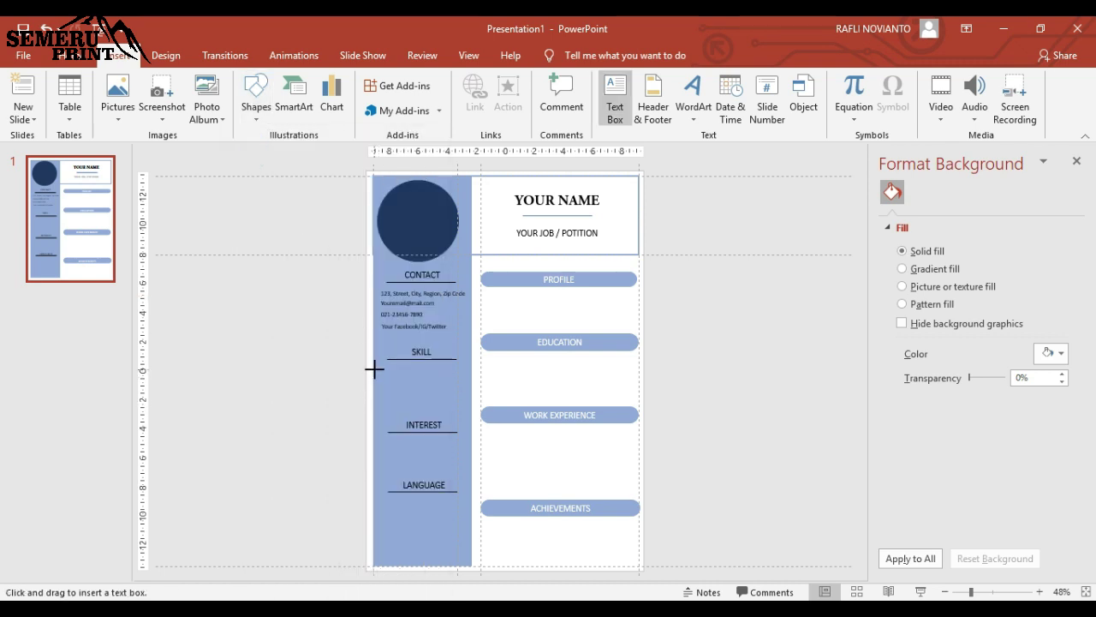
drag(374, 370, 421, 385)
text(Valuable S)
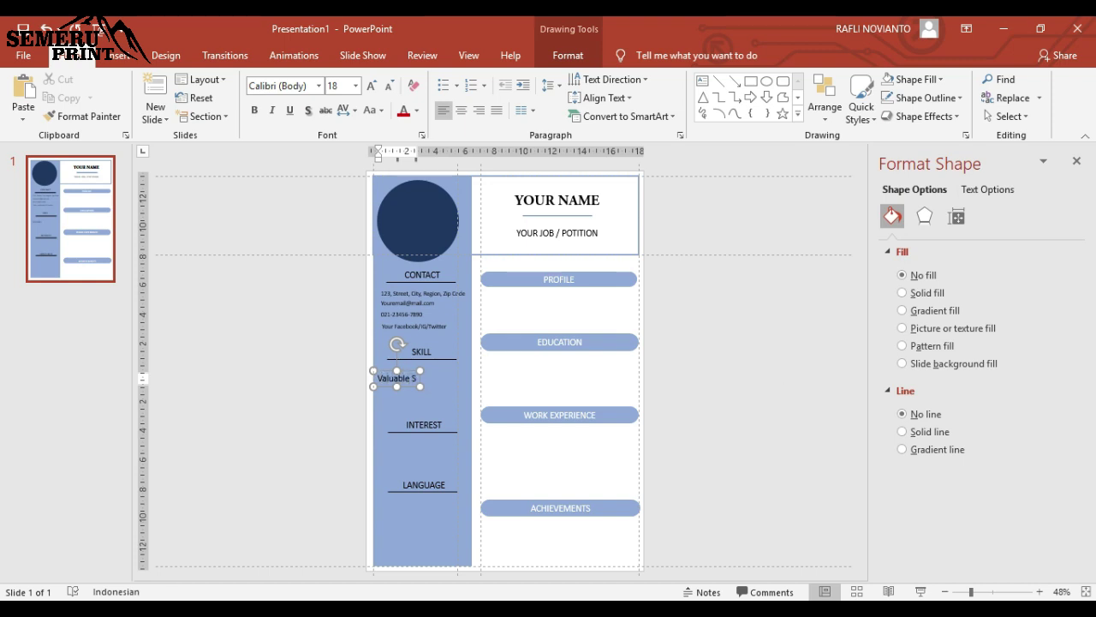
text(kill 1)
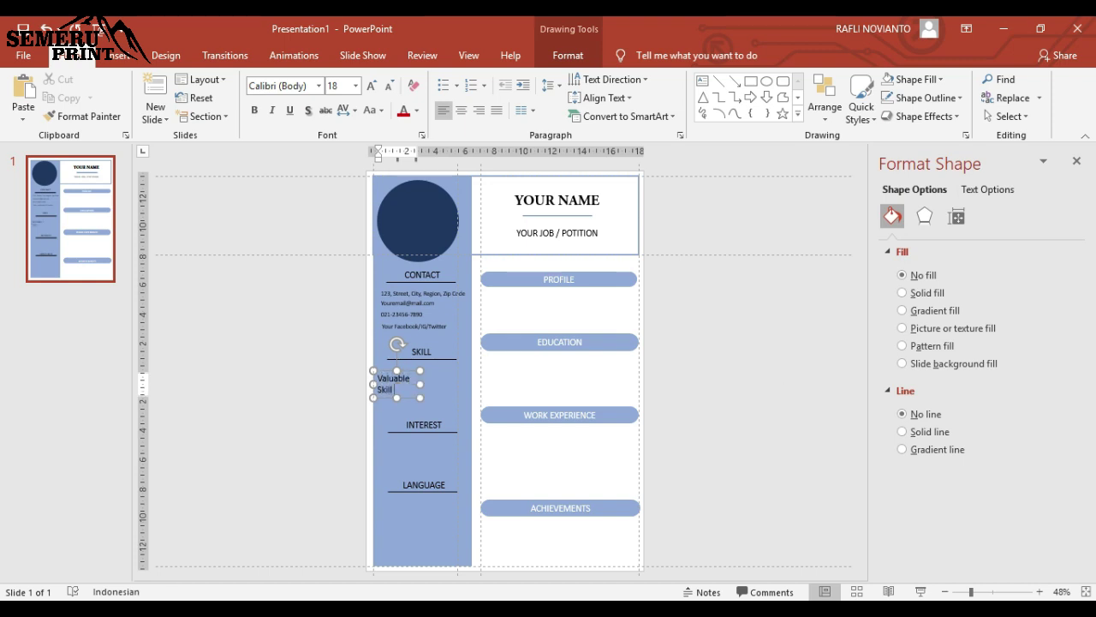
key(ctrl+a)
click(388, 85)
click(388, 86)
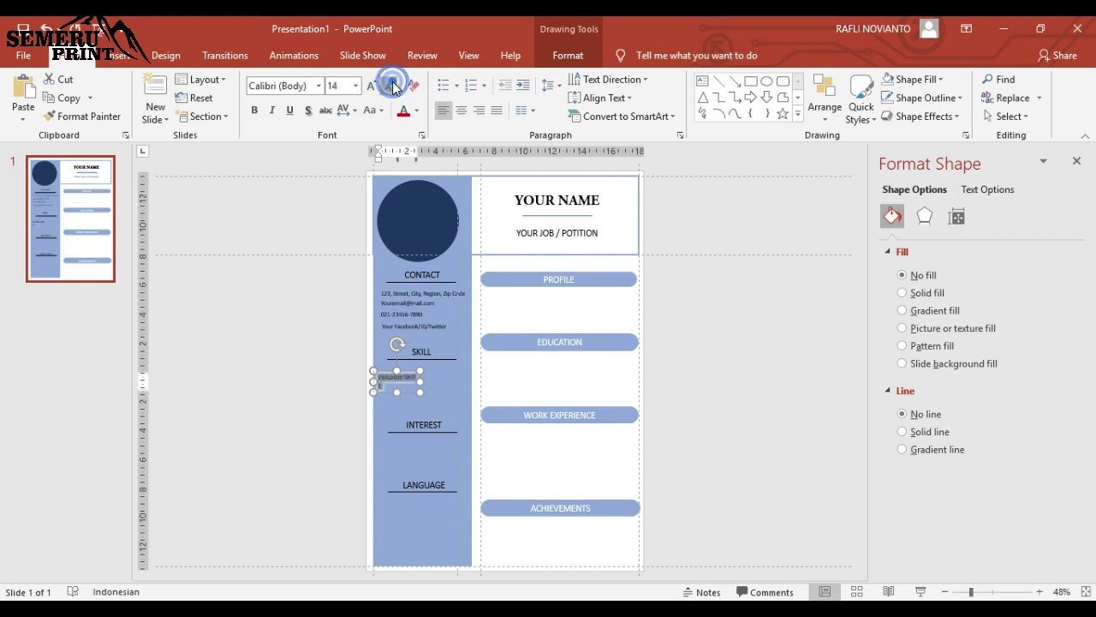
click(388, 86)
click(825, 360)
Make two copies of the skill line beneath it and align all three
click(405, 376)
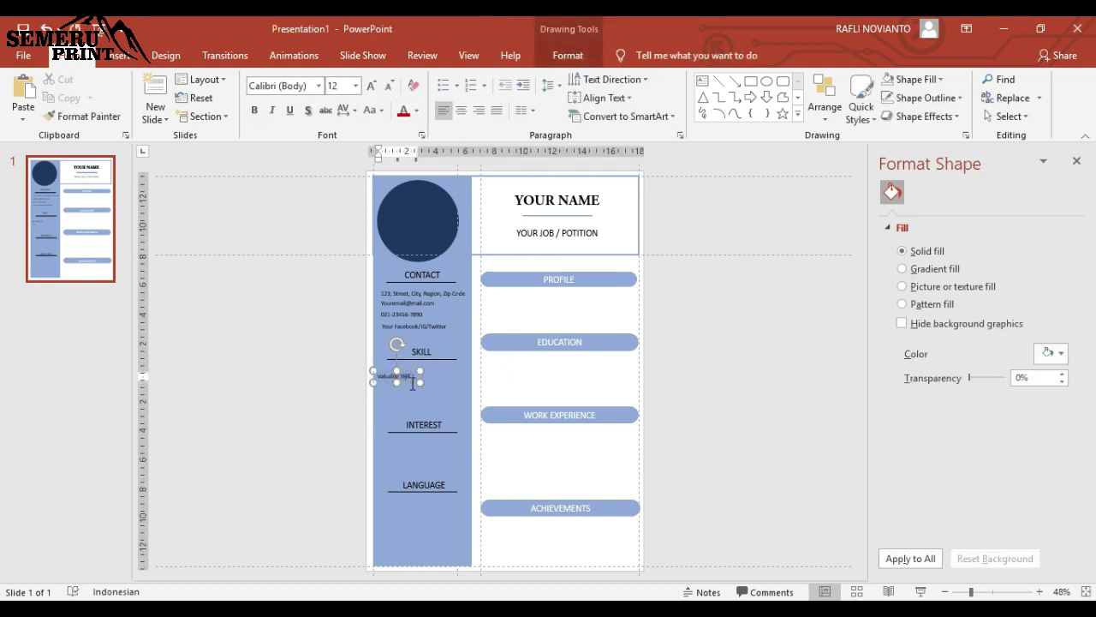
click(419, 380)
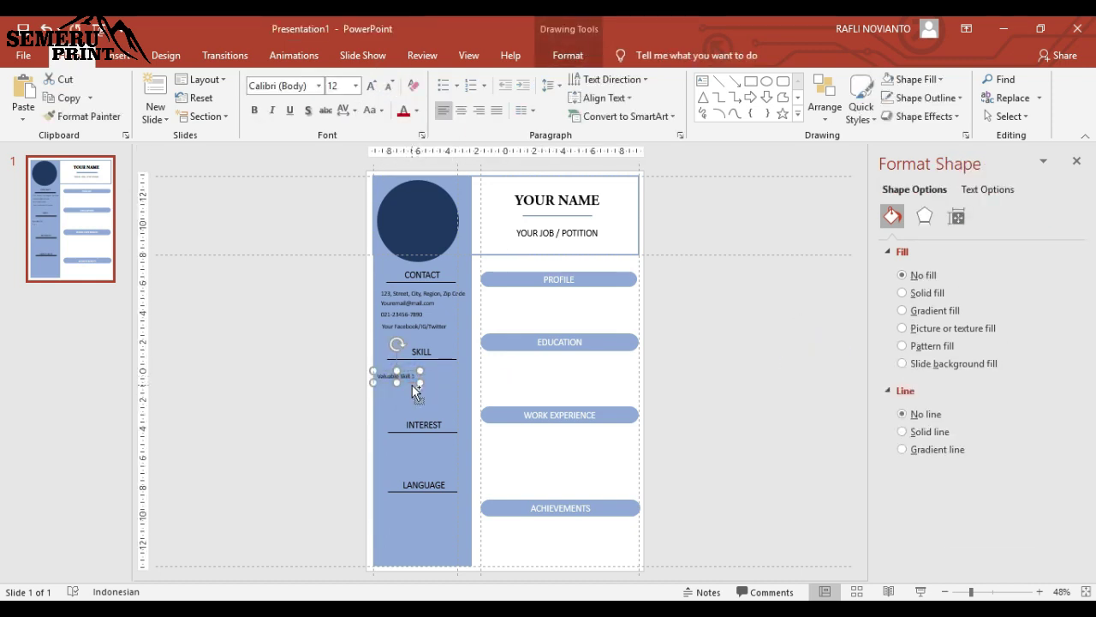
mouse_move(412, 386)
mouse_down()
mouse_move(424, 388)
mouse_move(410, 391)
mouse_up()
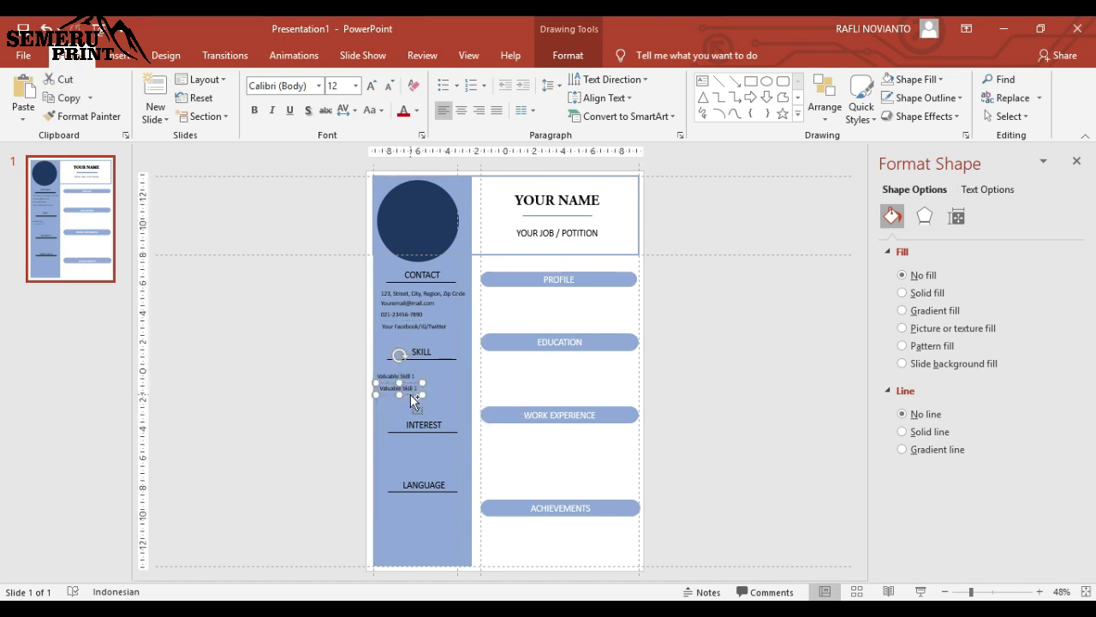
drag(410, 391, 410, 396)
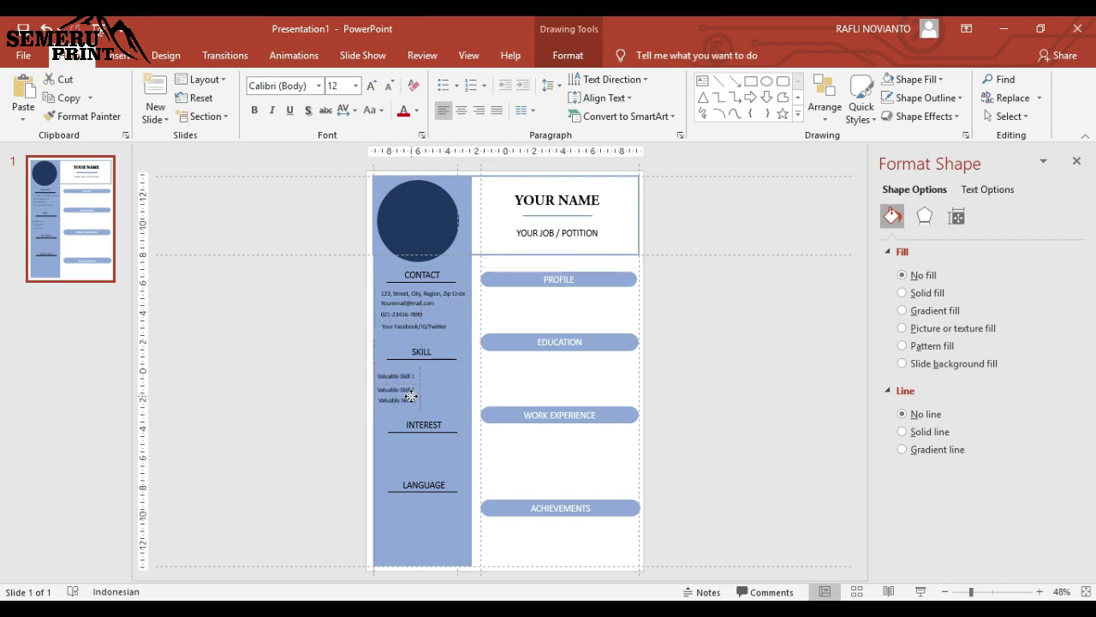
click(749, 414)
drag(972, 592, 994, 592)
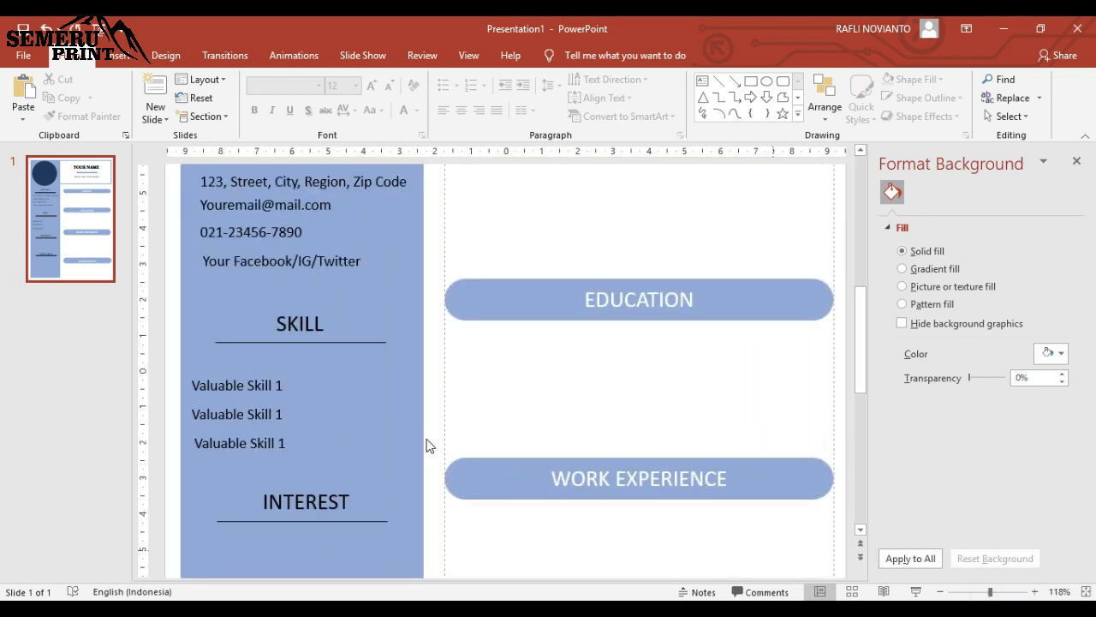
click(241, 443)
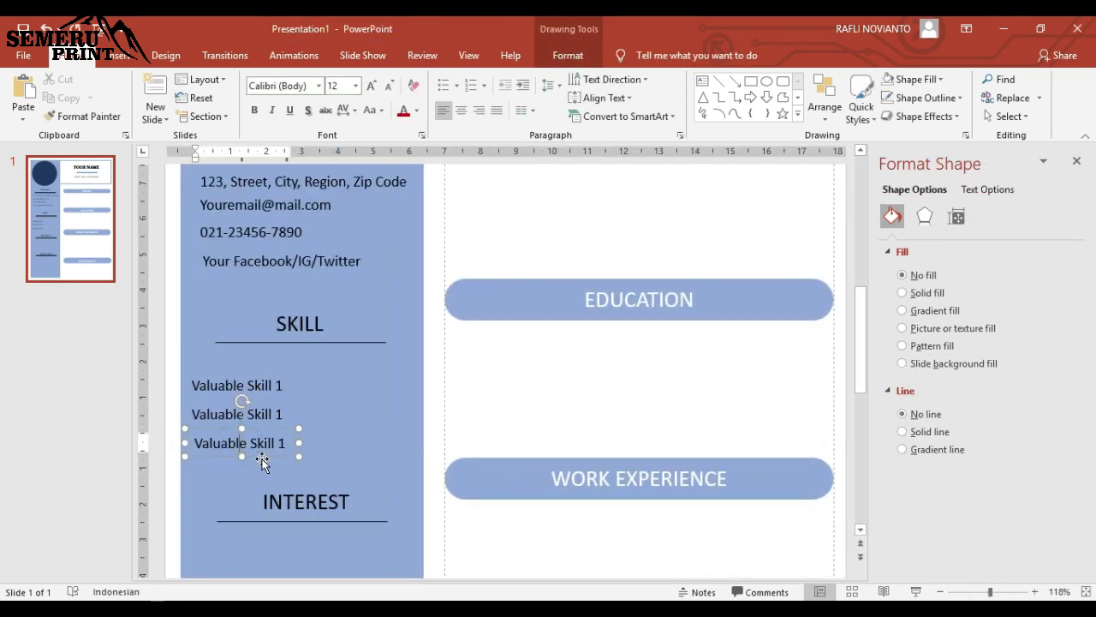
drag(264, 457, 273, 452)
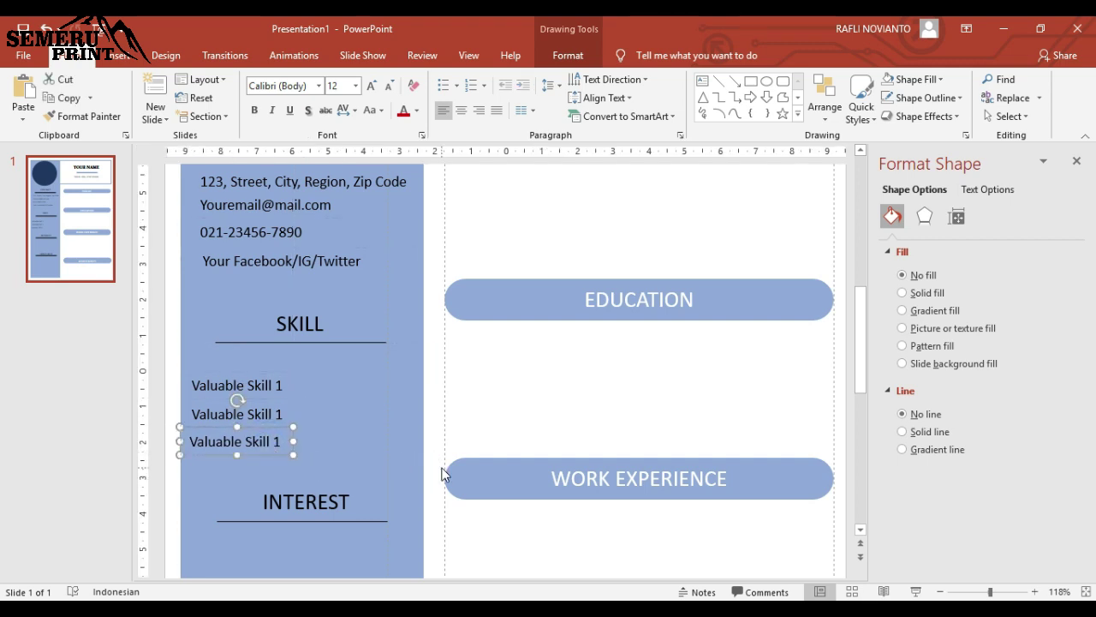
click(517, 434)
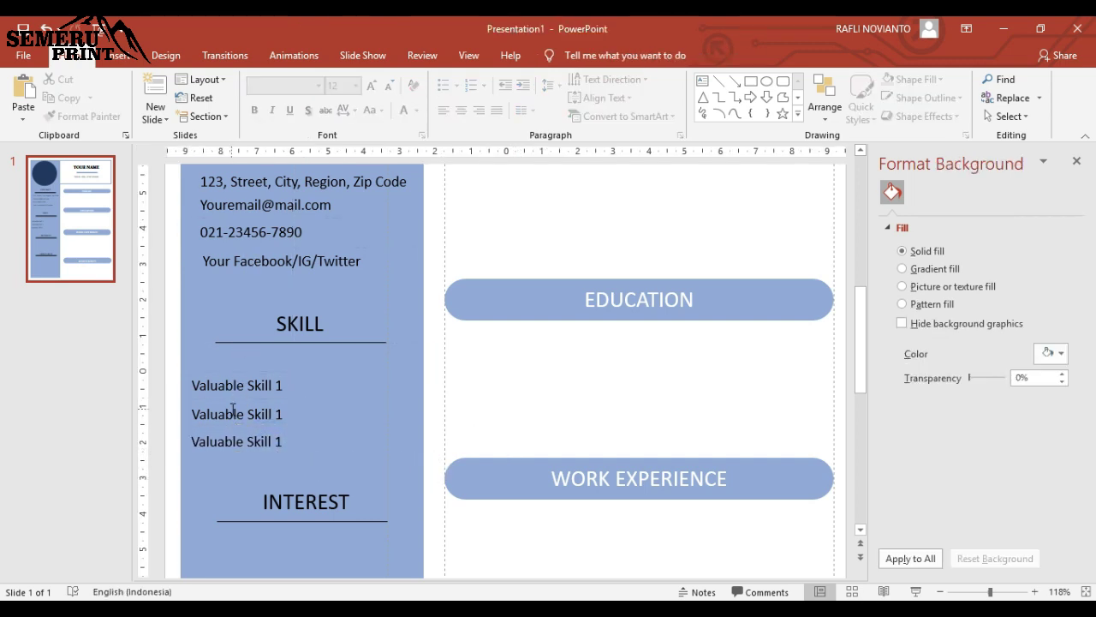
click(197, 421)
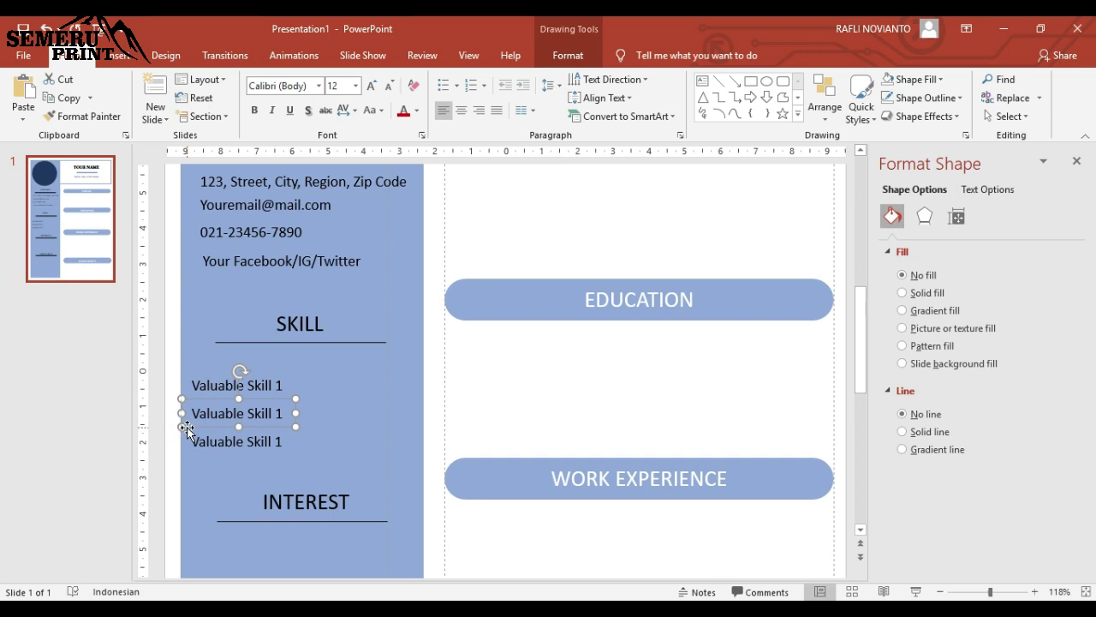
click(532, 398)
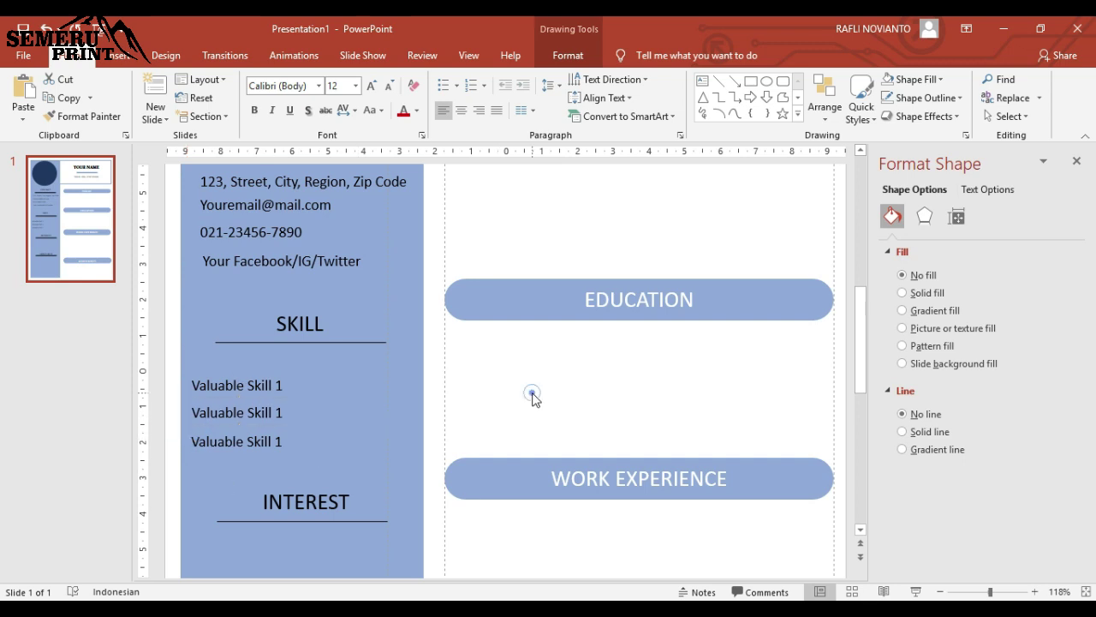
Draw a white rectangle bar with no outline beside the first skill line
click(119, 55)
click(270, 94)
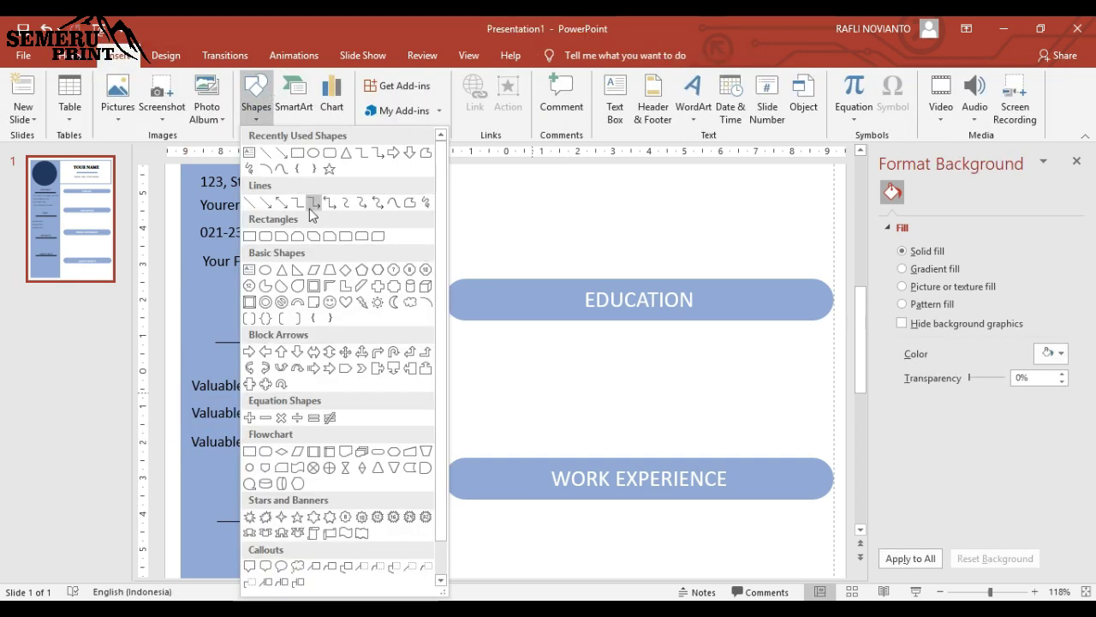
click(299, 154)
mouse_move(463, 353)
mouse_down()
mouse_move(680, 376)
mouse_move(588, 371)
mouse_up()
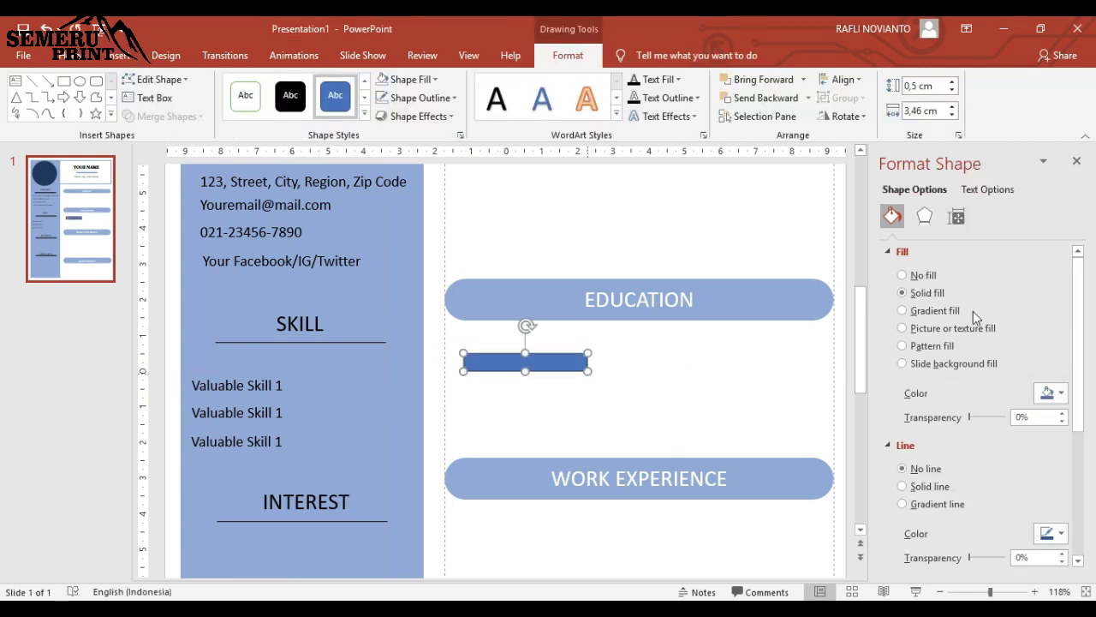
click(1053, 393)
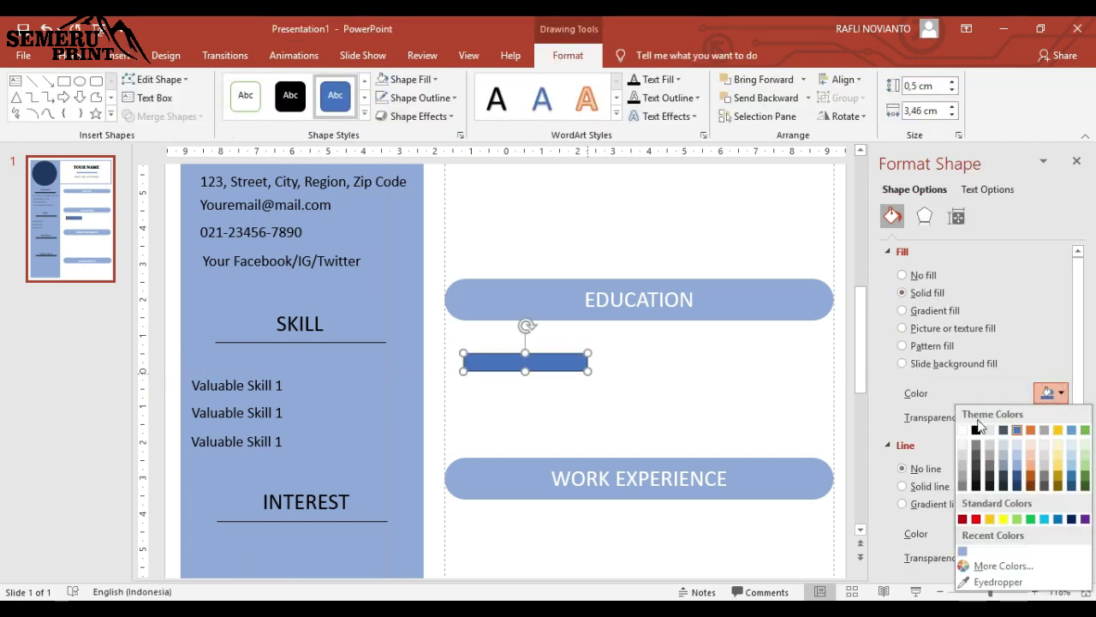
click(965, 431)
click(942, 467)
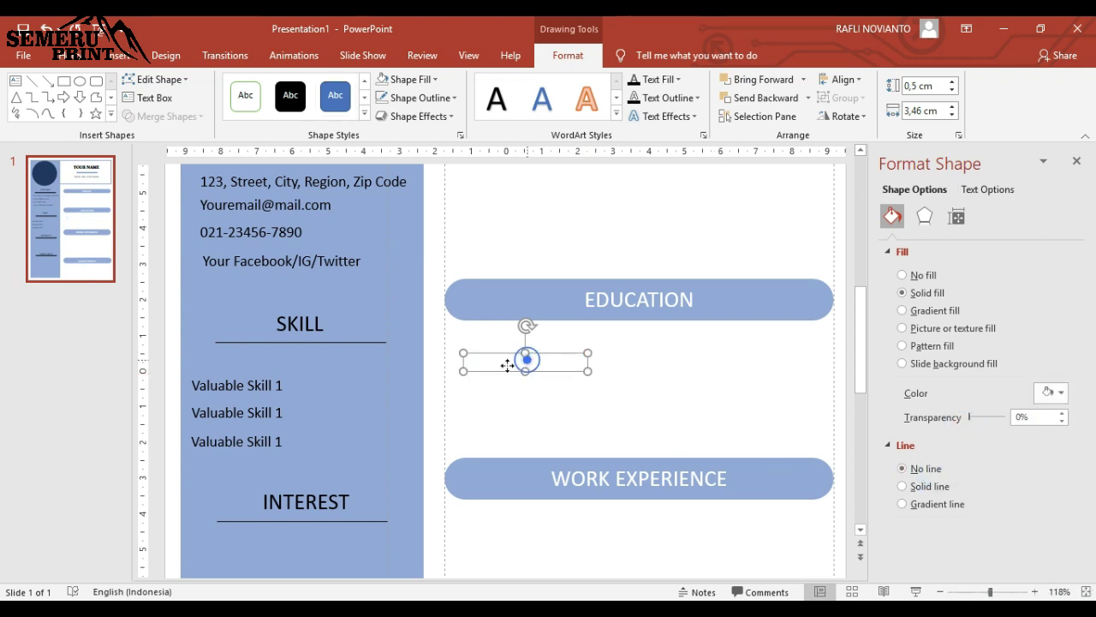
mouse_move(514, 363)
mouse_down()
mouse_move(357, 385)
mouse_move(328, 411)
mouse_move(382, 443)
mouse_up()
Paste copies of the white bar for the other skill rows and line them up
key(ctrl+v)
key(ctrl+v)
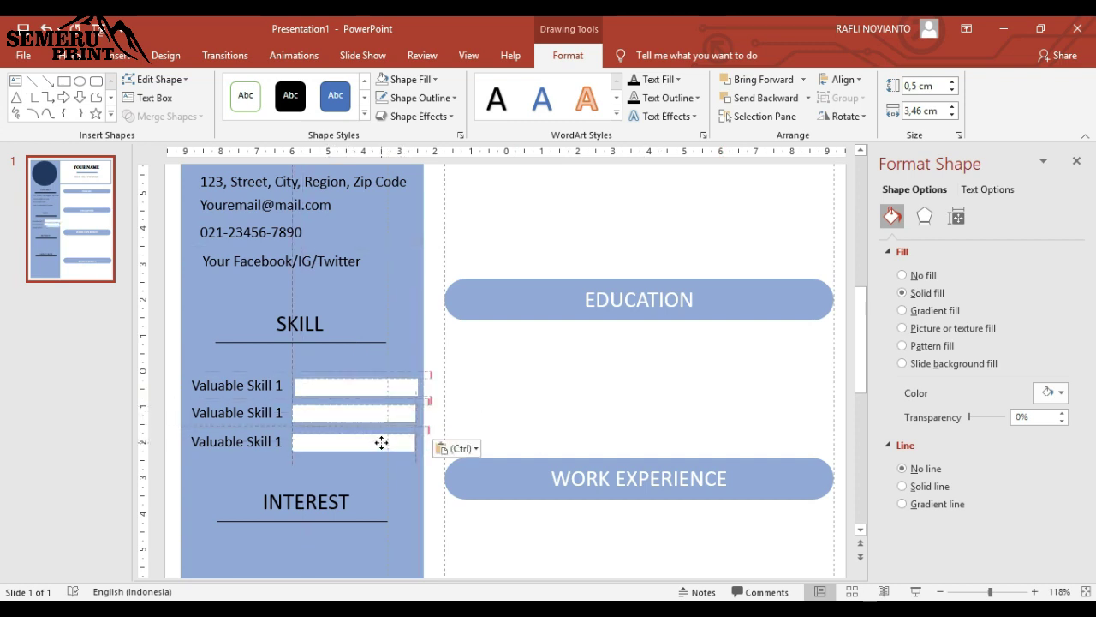
click(369, 384)
key(ctrl+Left)
key(ctrl+Left)
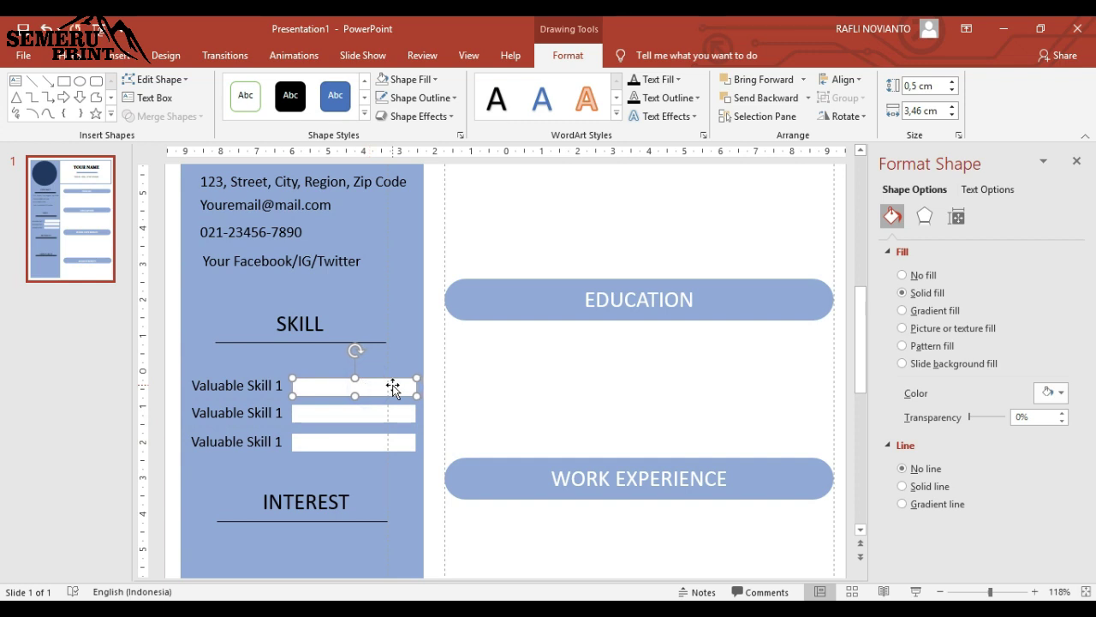
key(ctrl+Left)
click(619, 404)
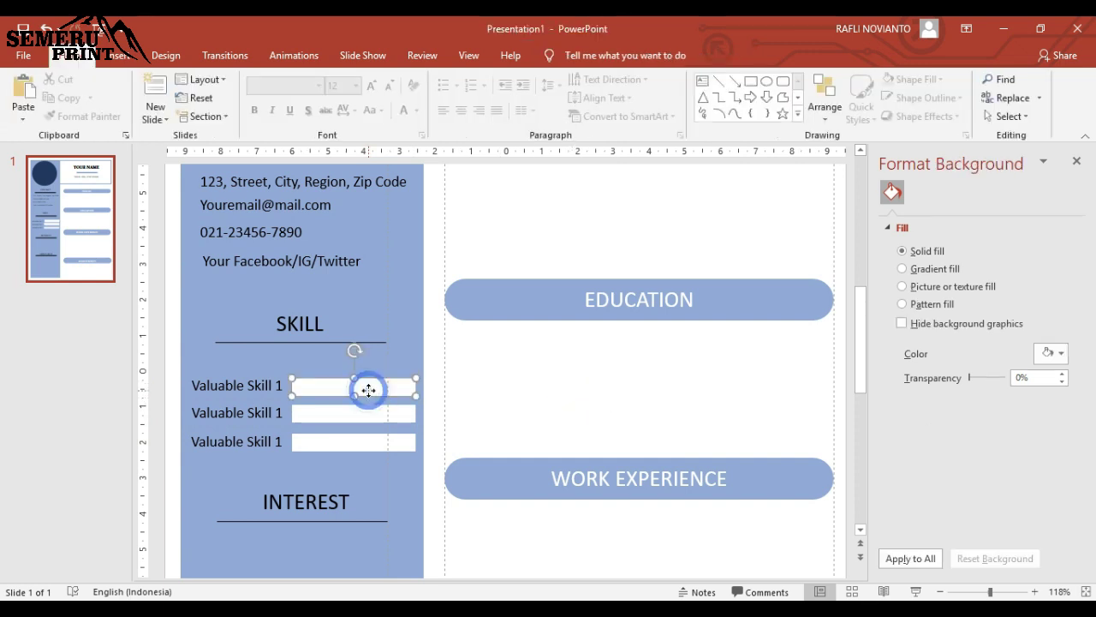
click(369, 389)
key(ctrl+v)
Fill a copied bar blue over the first track and paste a blue copy for the second skill
mouse_move(399, 403)
mouse_down()
mouse_move(387, 389)
mouse_move(437, 361)
mouse_move(364, 384)
mouse_move(405, 379)
mouse_move(357, 412)
mouse_move(417, 412)
mouse_up()
click(1060, 392)
click(1018, 433)
key(ctrl+c)
key(ctrl+v)
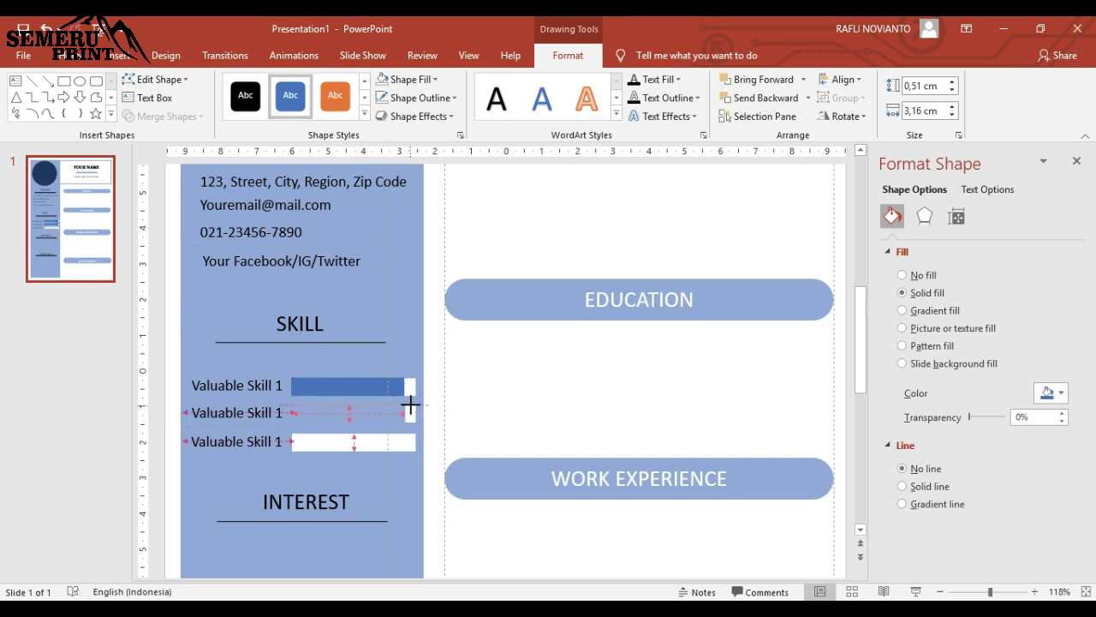
key(Escape)
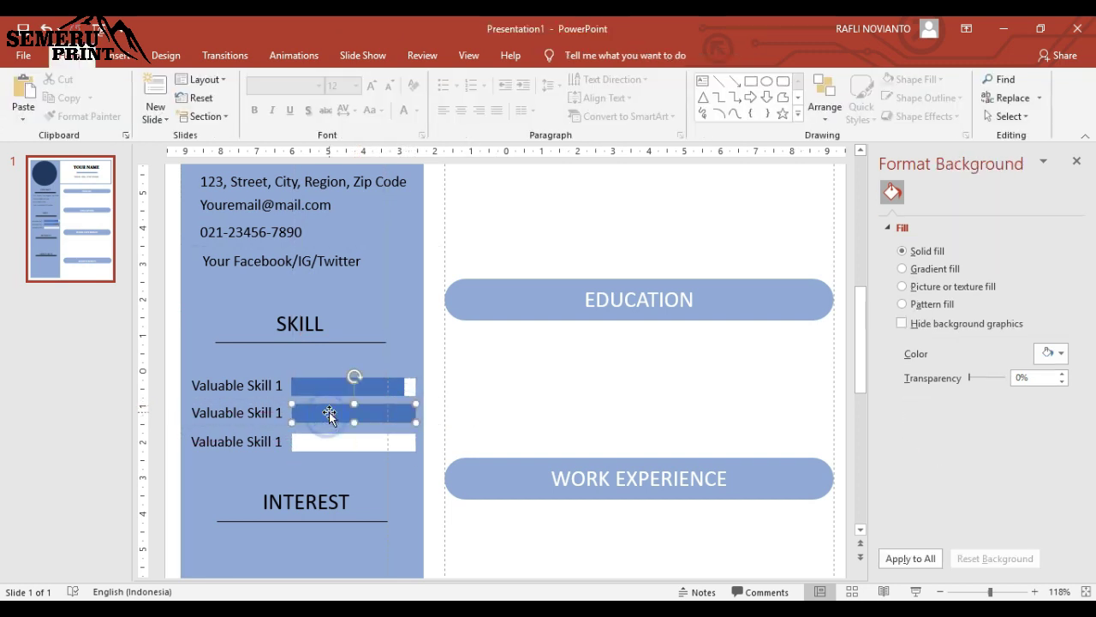
Place a blue bar on the third track and shorten it to about two-thirds
mouse_move(386, 414)
mouse_down()
mouse_move(373, 428)
mouse_move(384, 439)
mouse_up()
key(ctrl+Right)
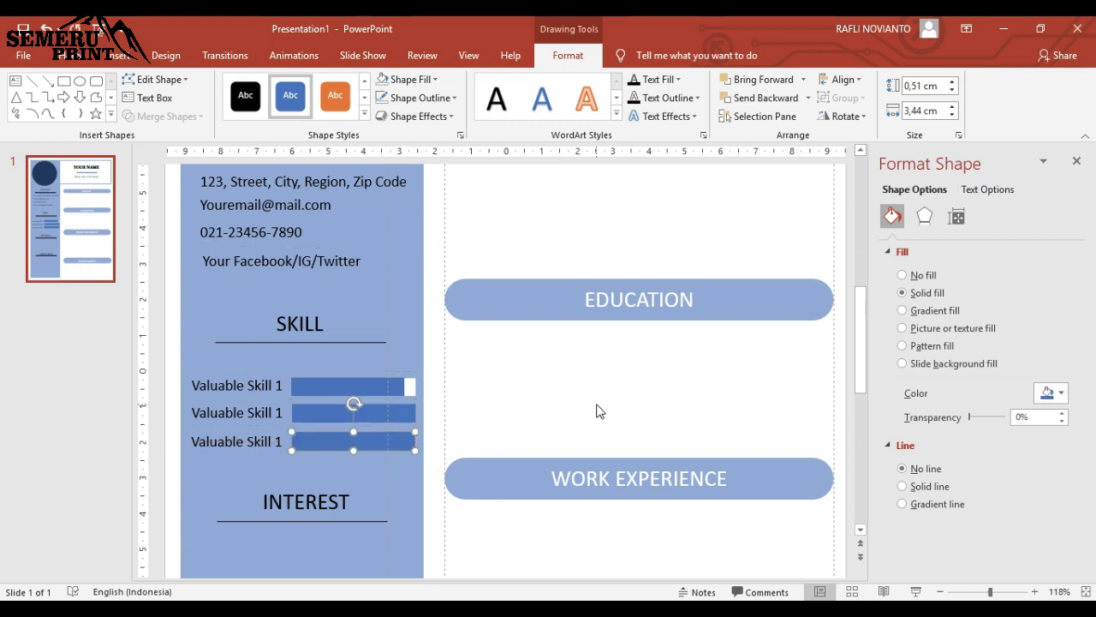
drag(409, 433, 375, 433)
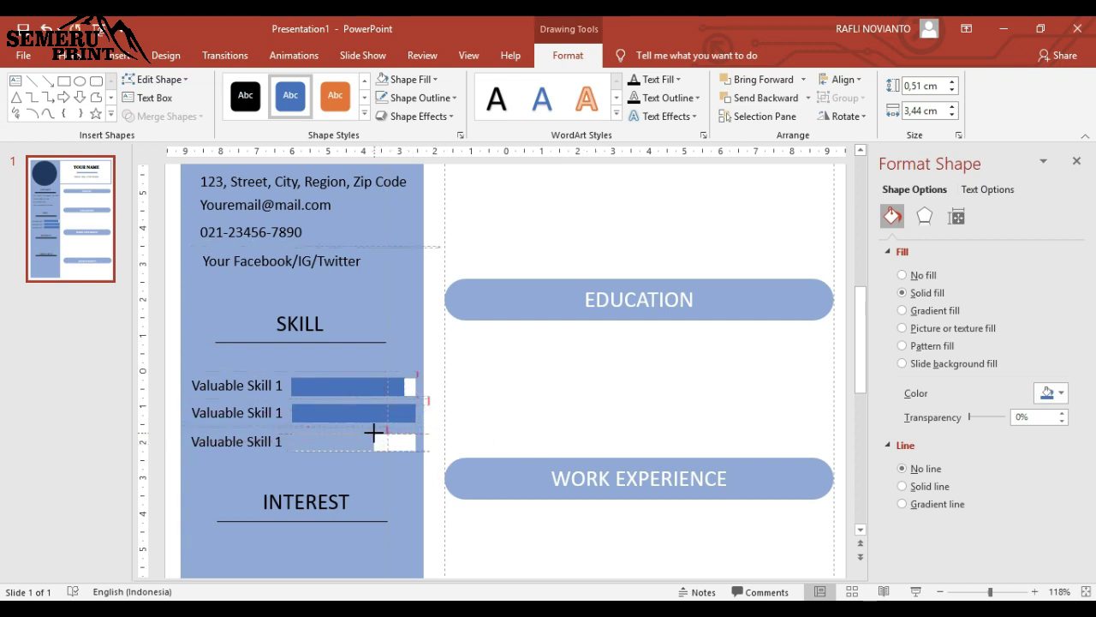
click(591, 421)
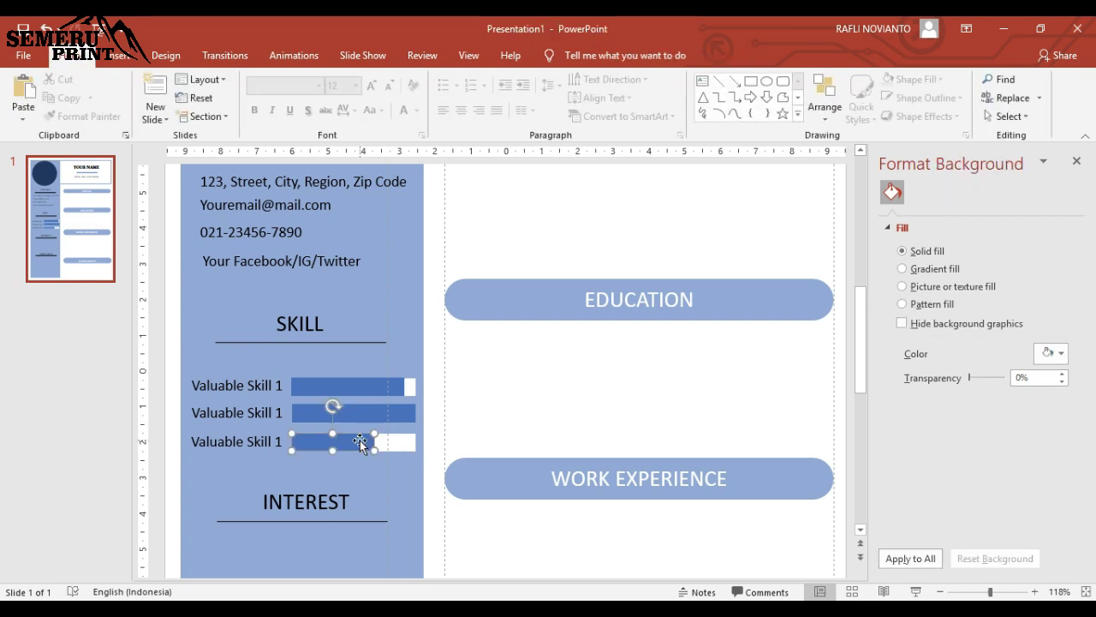
click(329, 452)
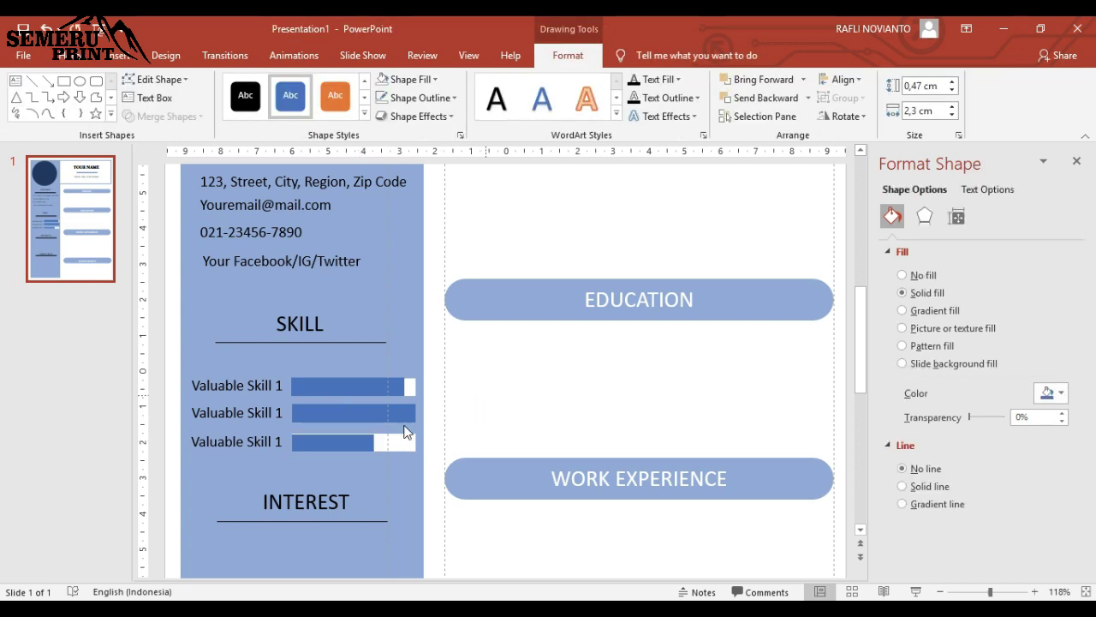
click(335, 441)
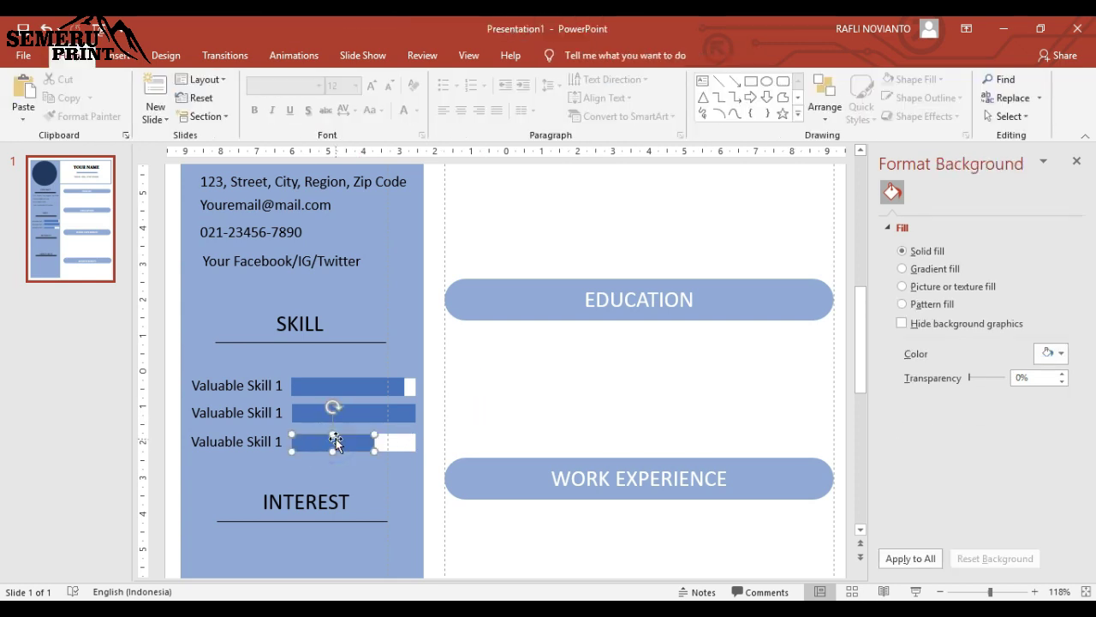
click(589, 412)
scroll(459, 483, down, 2)
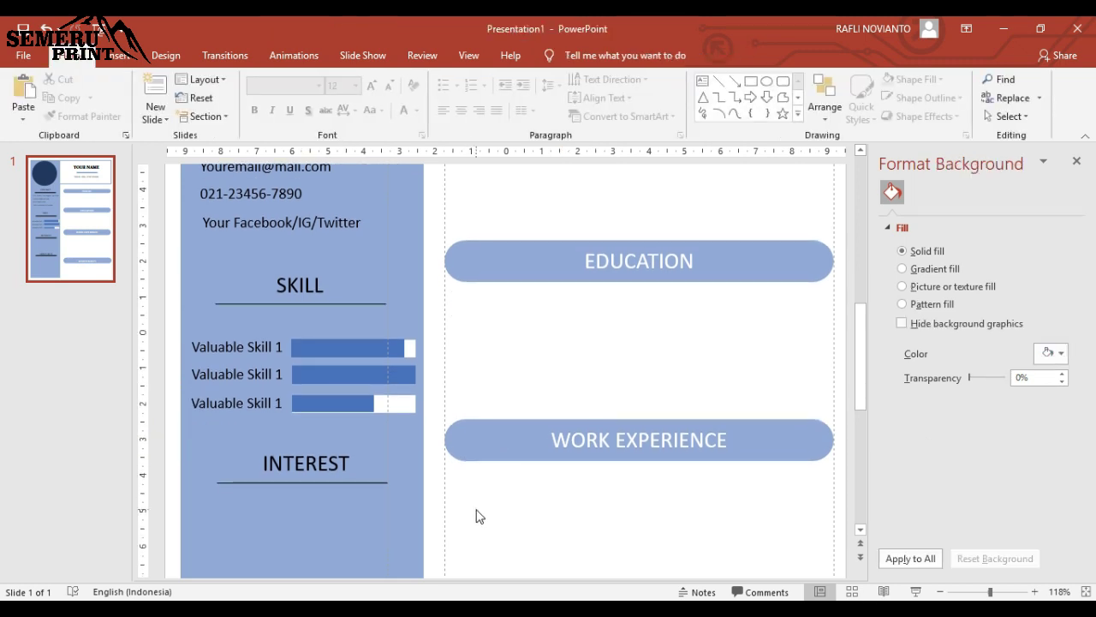
Copy a Valuable Skill 1 text box to just below the INTEREST heading
scroll(480, 515, down, 2)
scroll(481, 519, down, 1)
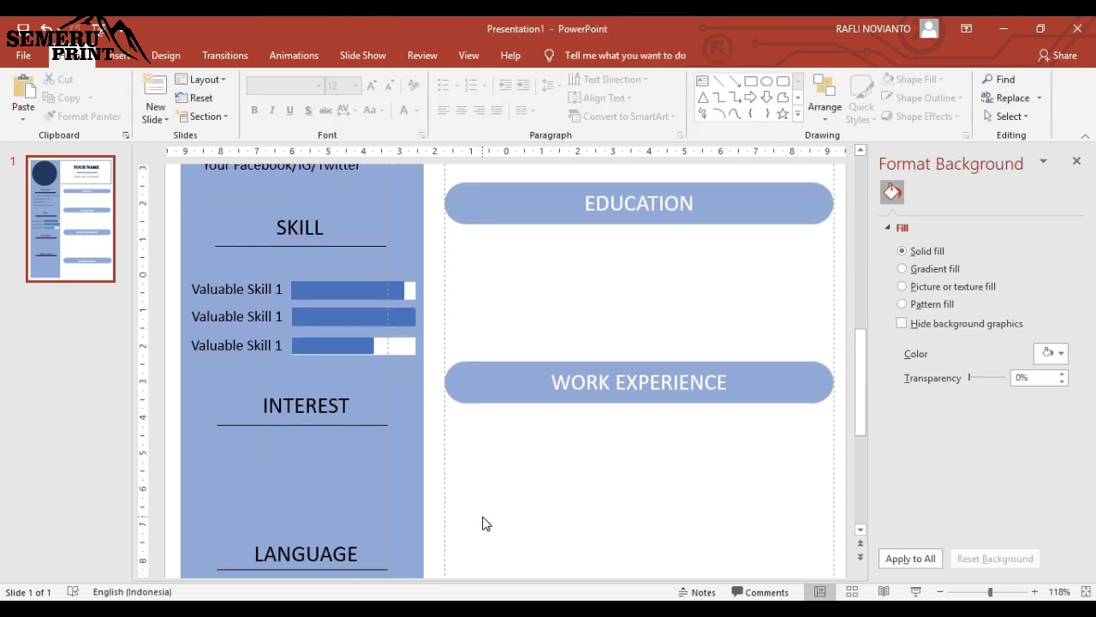
scroll(481, 519, down, 1)
scroll(481, 519, down, 1)
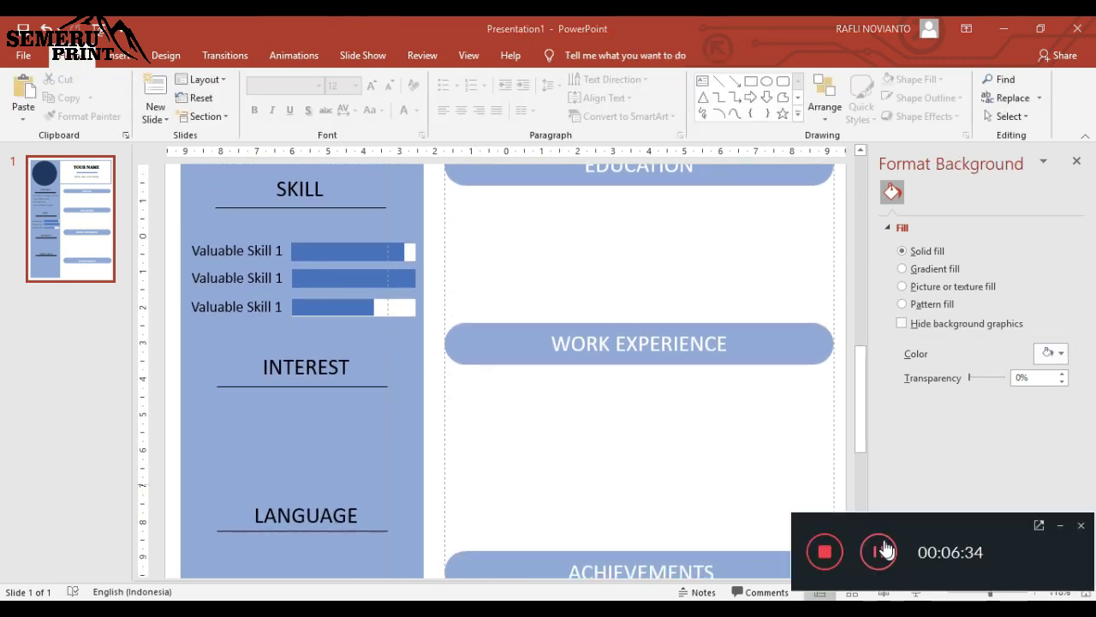
click(124, 57)
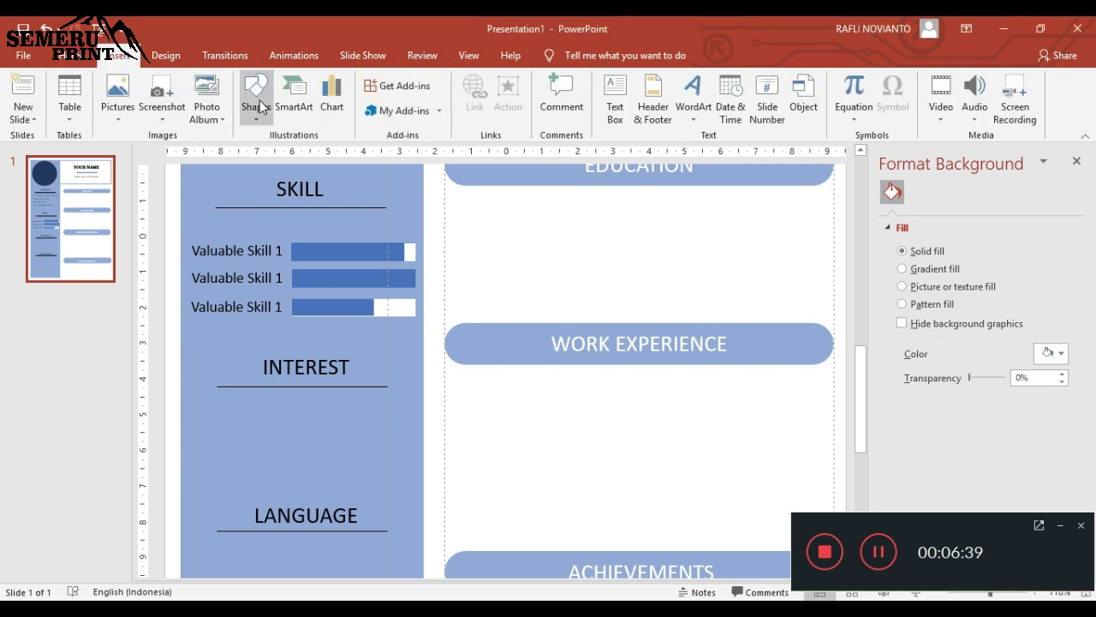
click(200, 248)
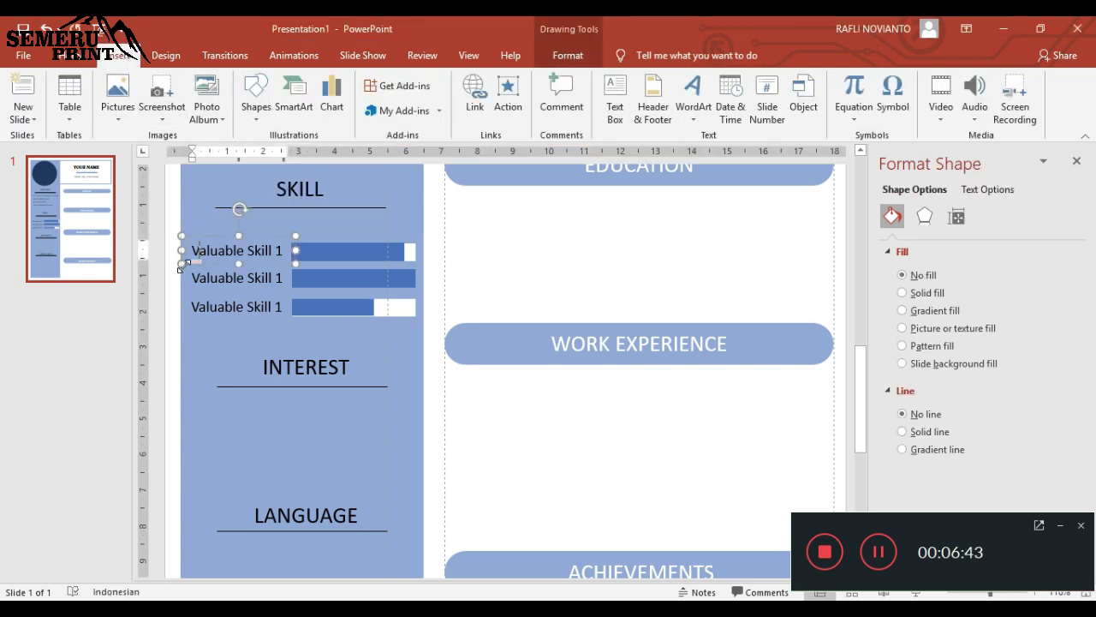
click(183, 252)
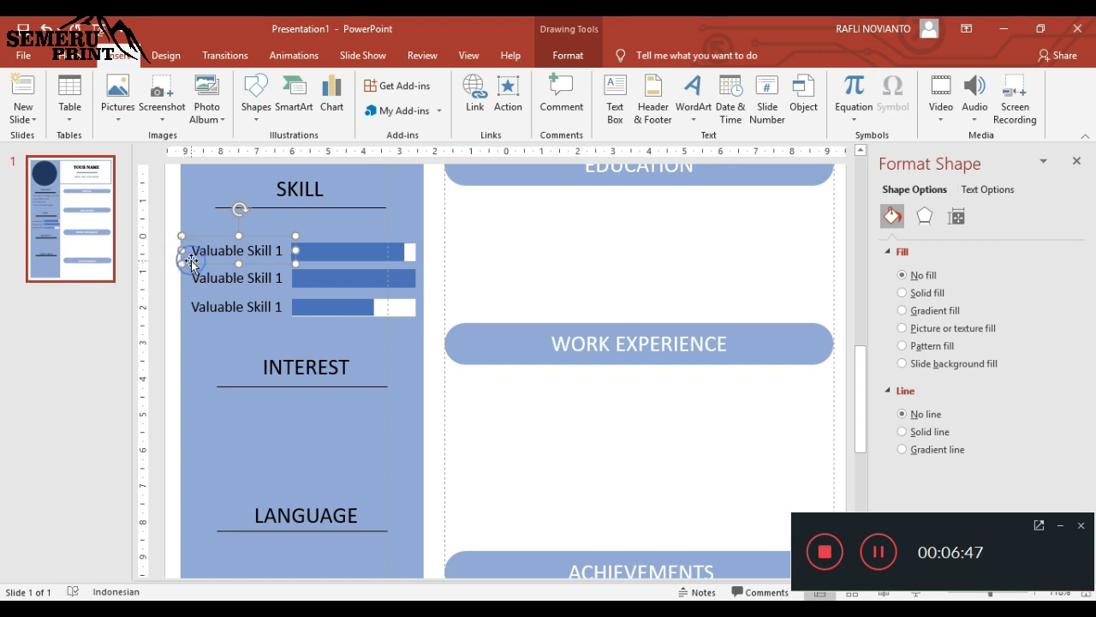
mouse_move(213, 284)
mouse_down()
mouse_move(195, 414)
mouse_move(240, 423)
mouse_move(220, 440)
mouse_move(232, 463)
mouse_up()
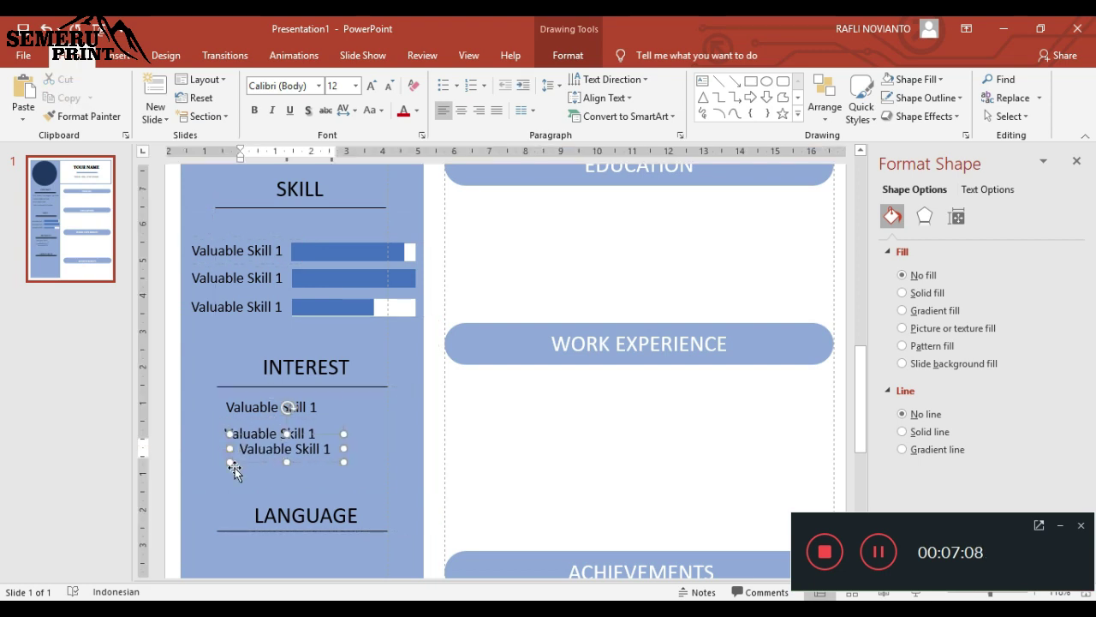
Arrange the Valuable Skill 1 copies into an aligned three-item list under INTEREST
click(232, 470)
click(246, 457)
drag(246, 457, 216, 463)
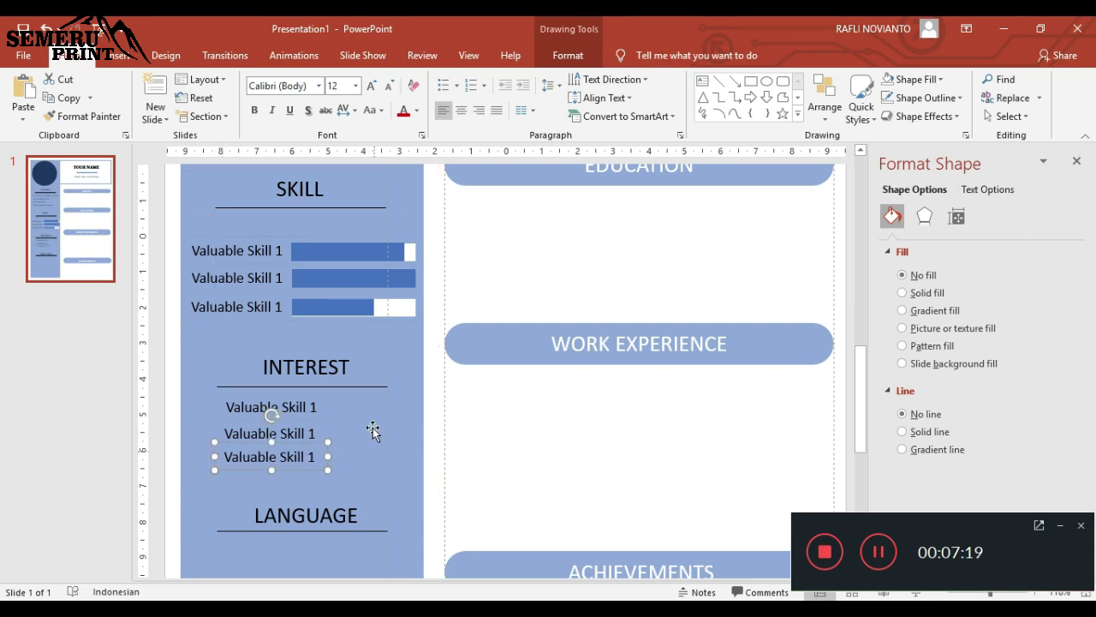
click(399, 457)
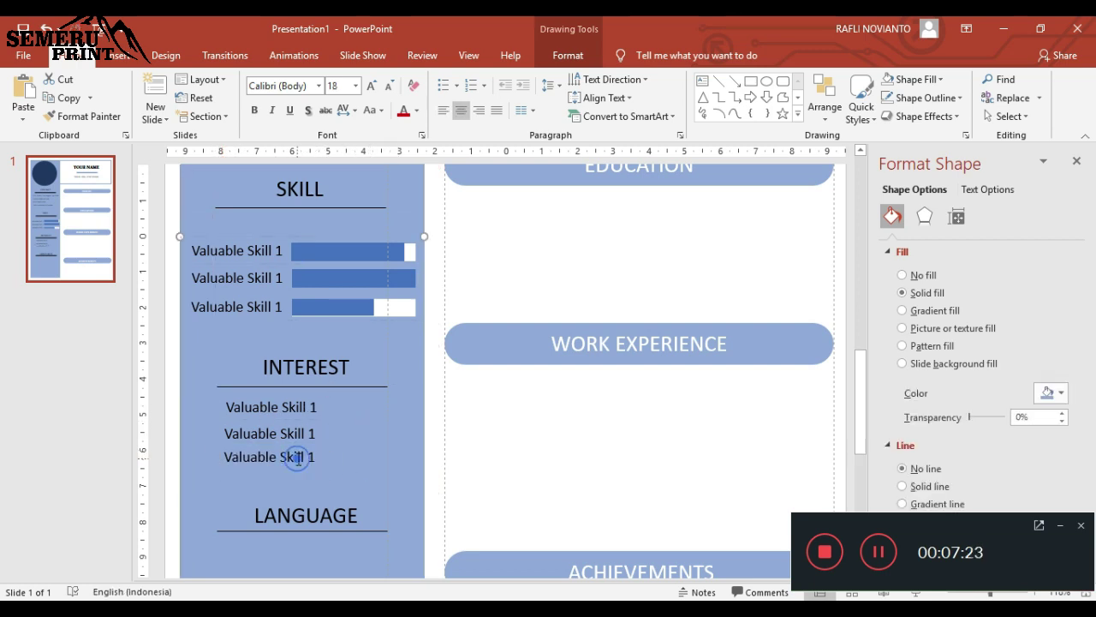
drag(296, 458, 281, 474)
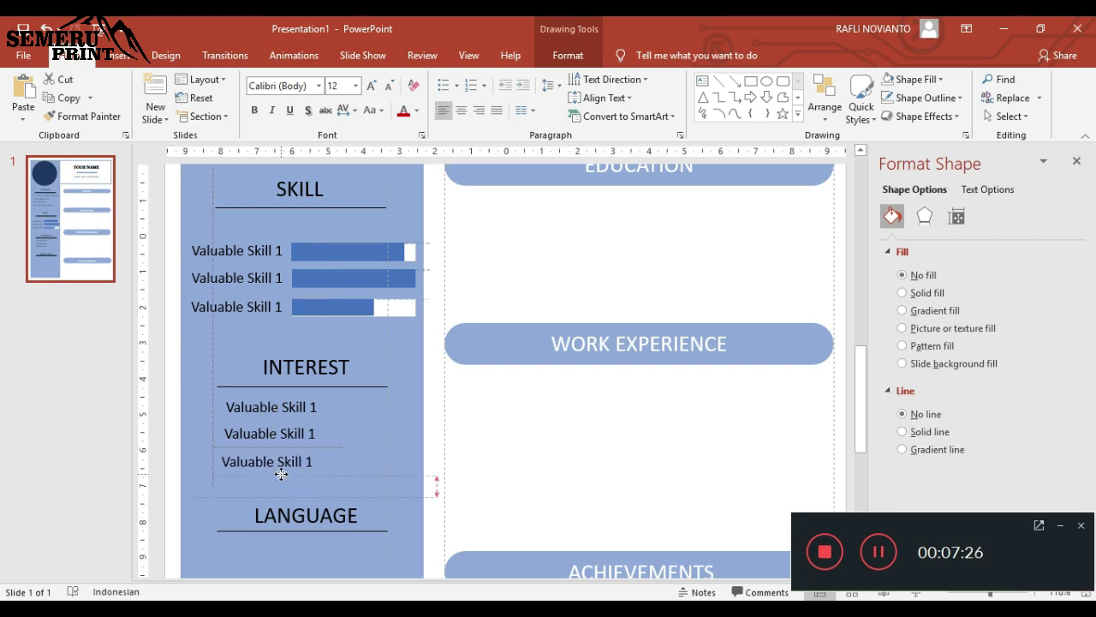
click(357, 439)
click(296, 463)
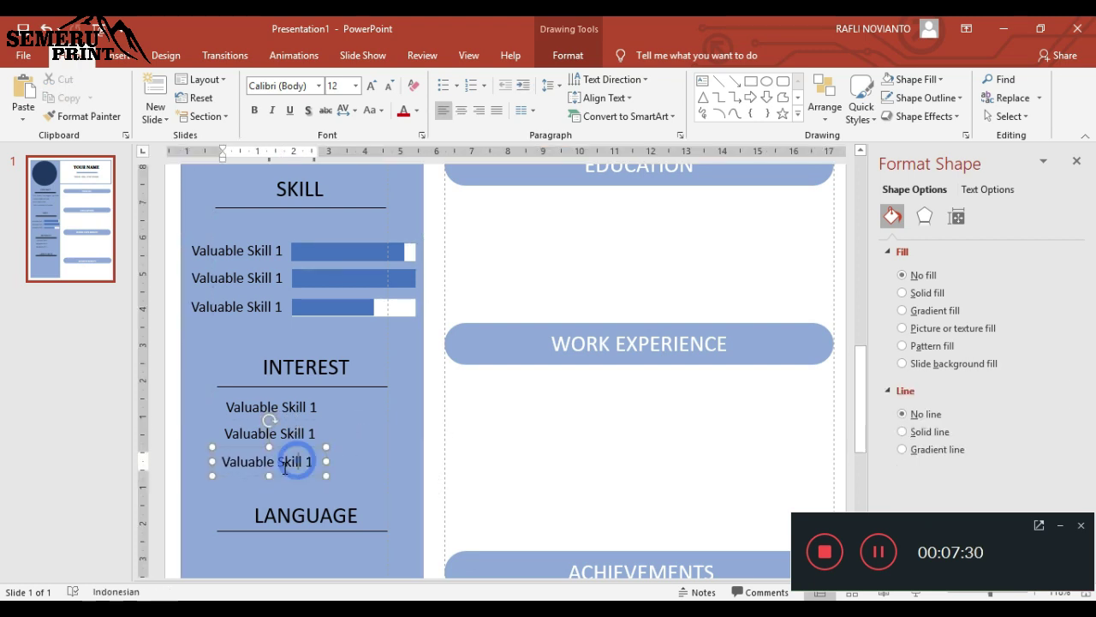
drag(285, 468, 286, 473)
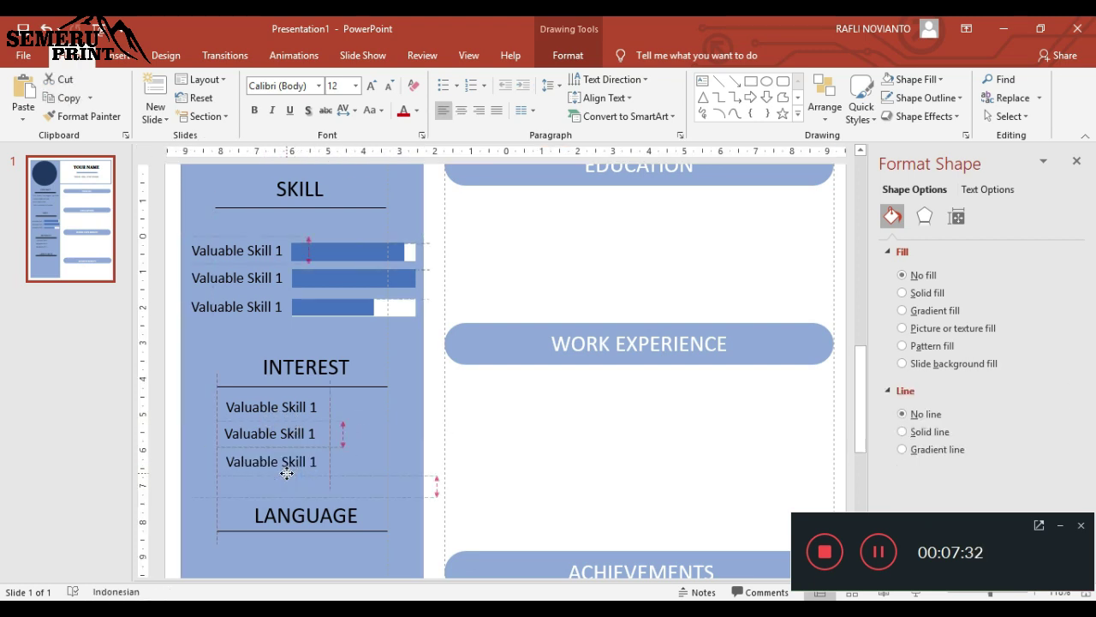
click(536, 428)
click(276, 406)
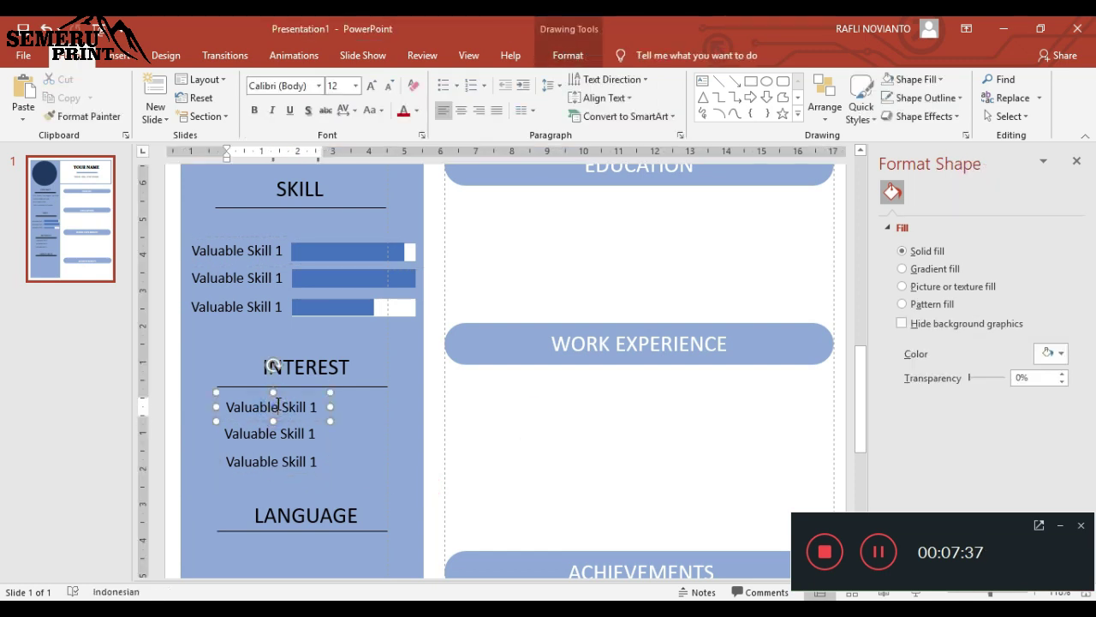
Retype the three INTEREST items as BOOK, MUSIC and TRAVELLING, then select all three together
triple_click(275, 406)
text(BOOK)
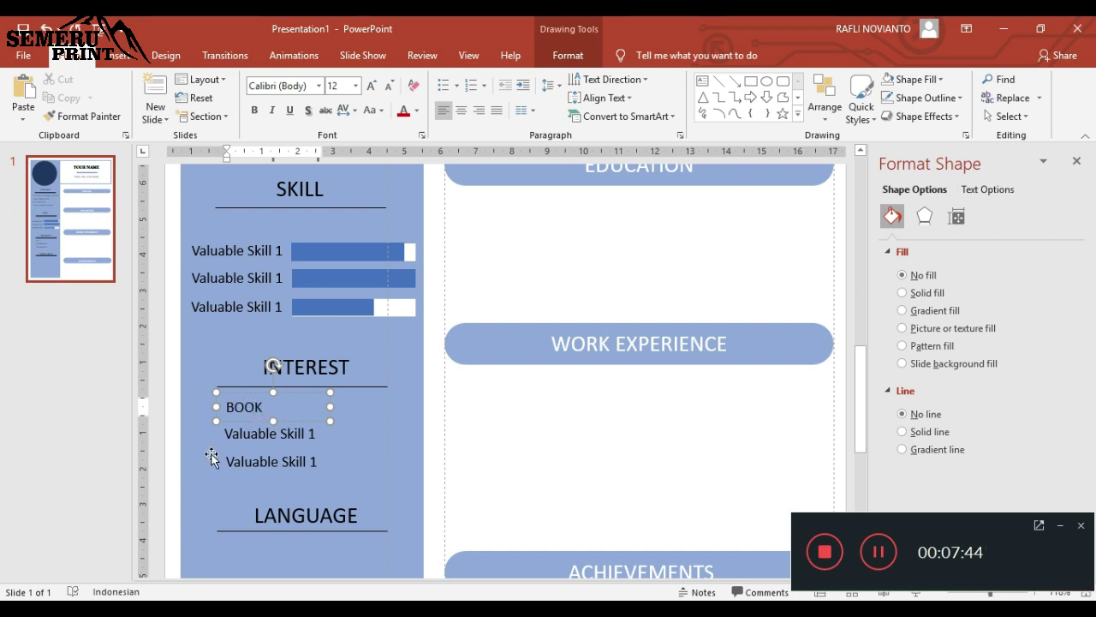
click(253, 436)
triple_click(254, 435)
text(MUSIC)
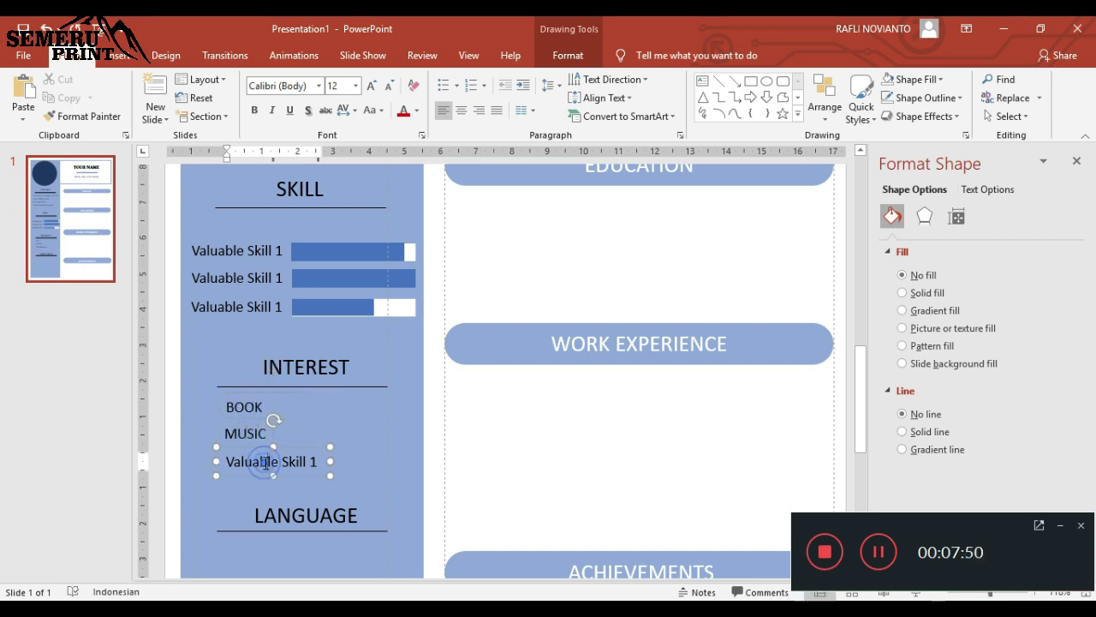
triple_click(264, 463)
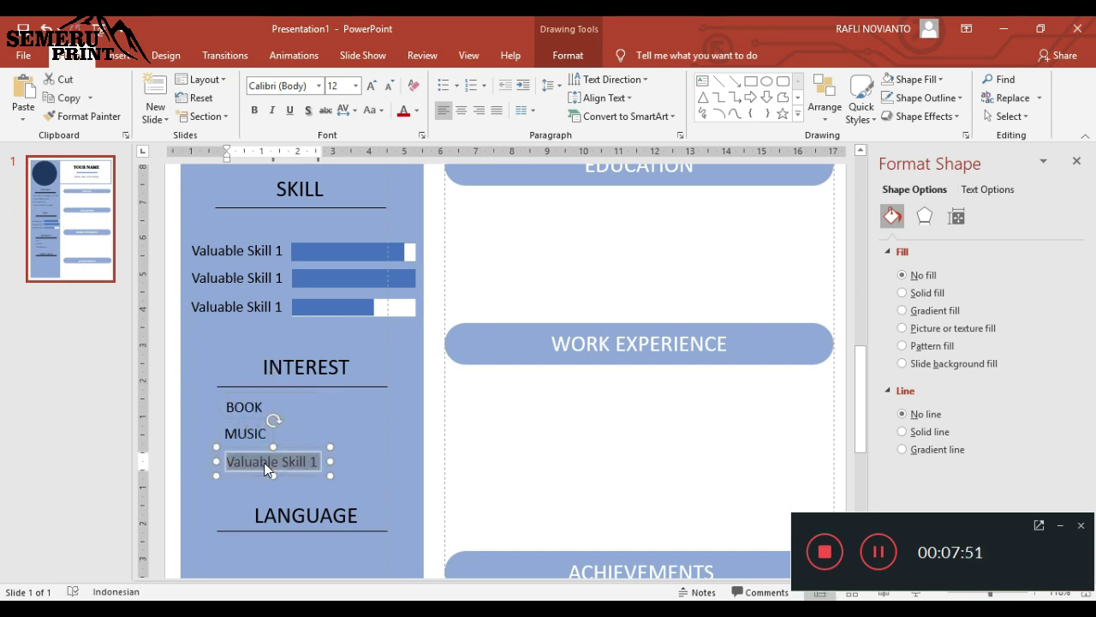
text(Tr)
text(RAVELLING)
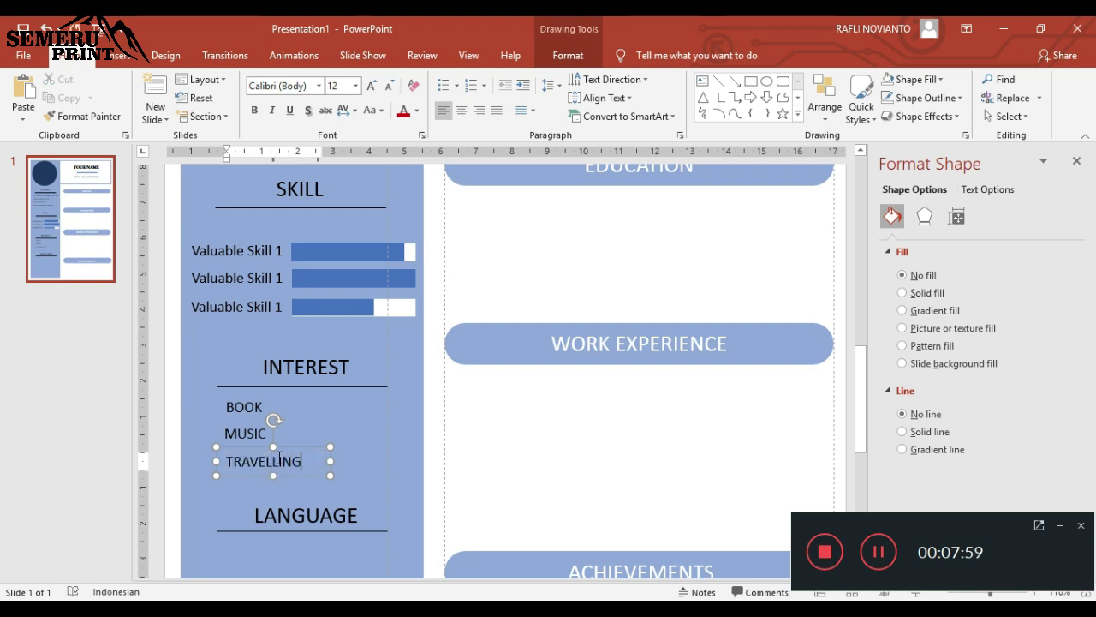
scroll(385, 491, down, 3)
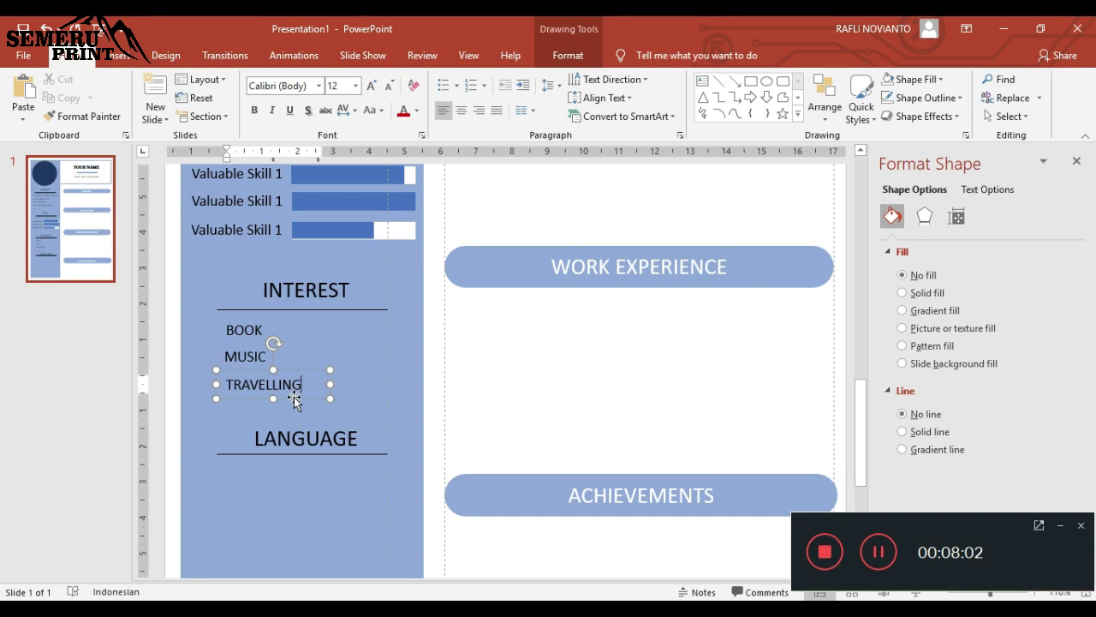
mouse_move(162, 312)
mouse_down()
mouse_move(315, 346)
mouse_move(417, 420)
mouse_up()
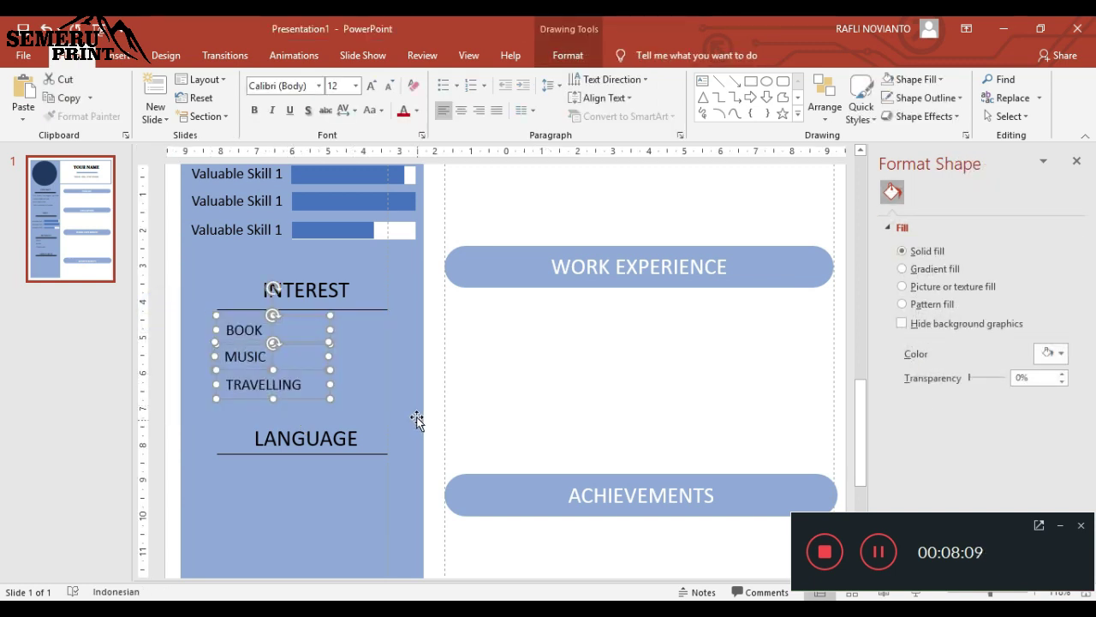
Copy the interest list below LANGUAGE, then delete that copy again
key(ctrl+c)
key(ctrl+v)
scroll(301, 341, down, 2)
drag(297, 353, 288, 493)
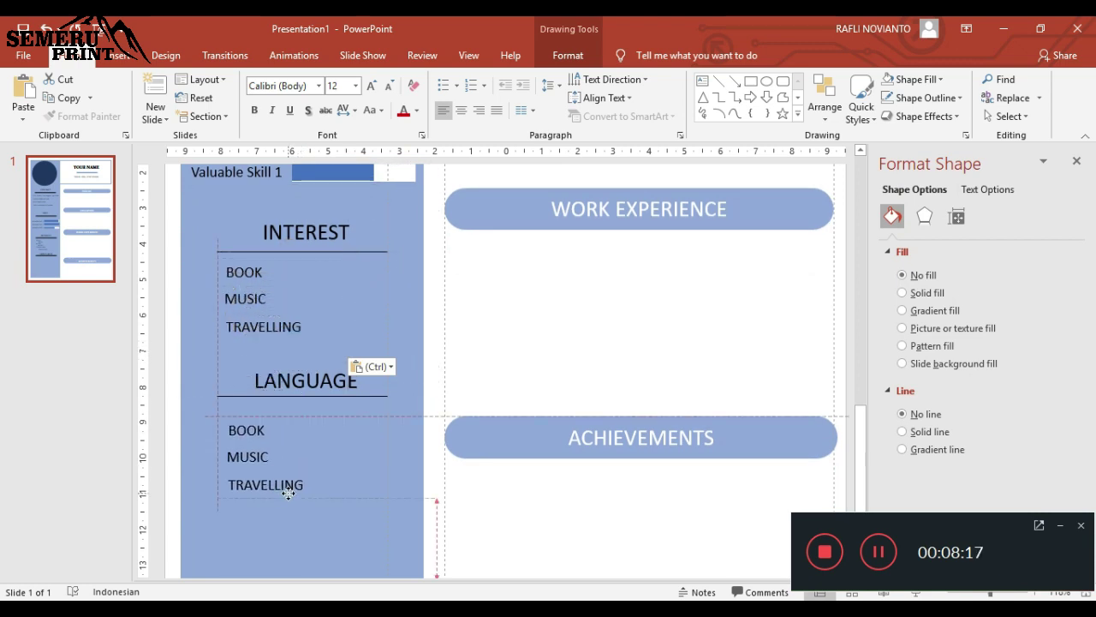
key(Delete)
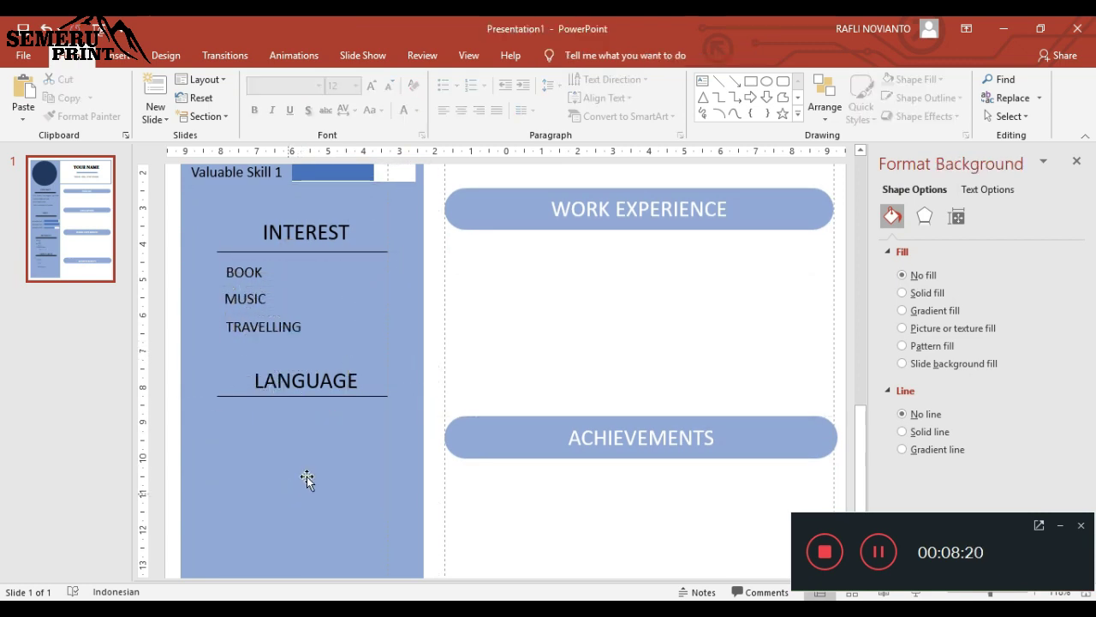
scroll(531, 346, up, 1)
scroll(531, 346, up, 1)
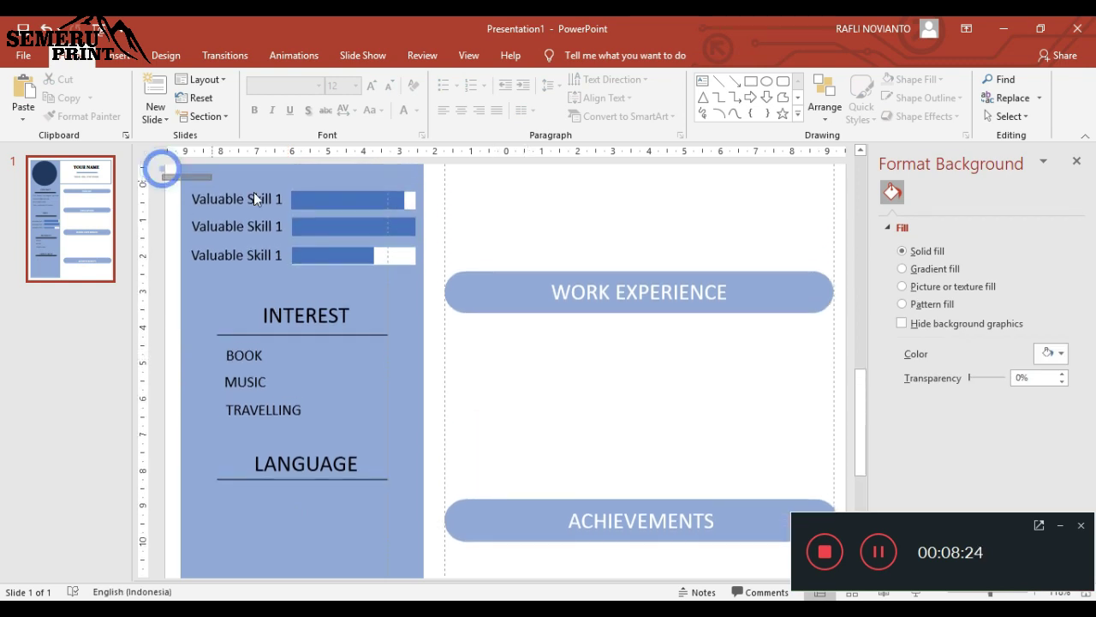
Duplicate the three skill rows with their bars and place them under the LANGUAGE heading
drag(152, 170, 452, 302)
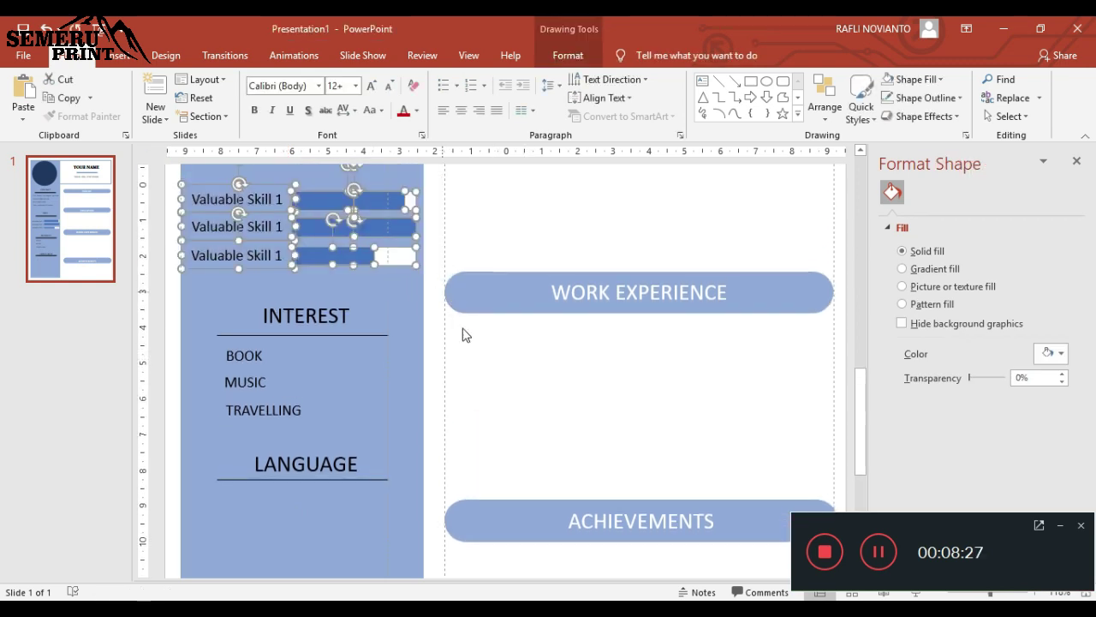
key(ctrl+v)
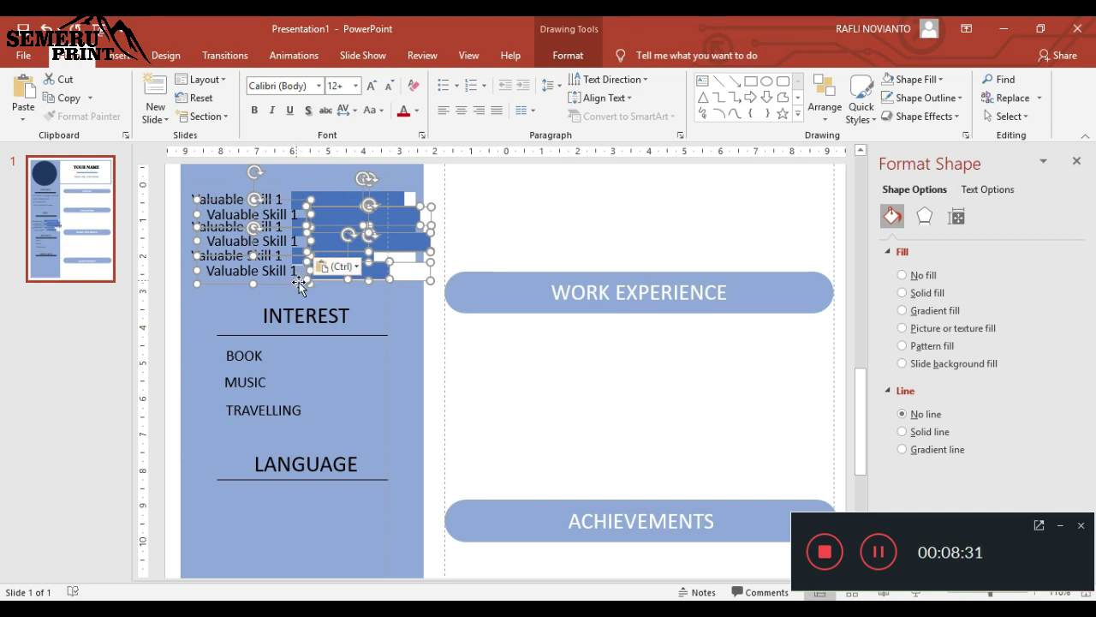
drag(300, 285, 379, 505)
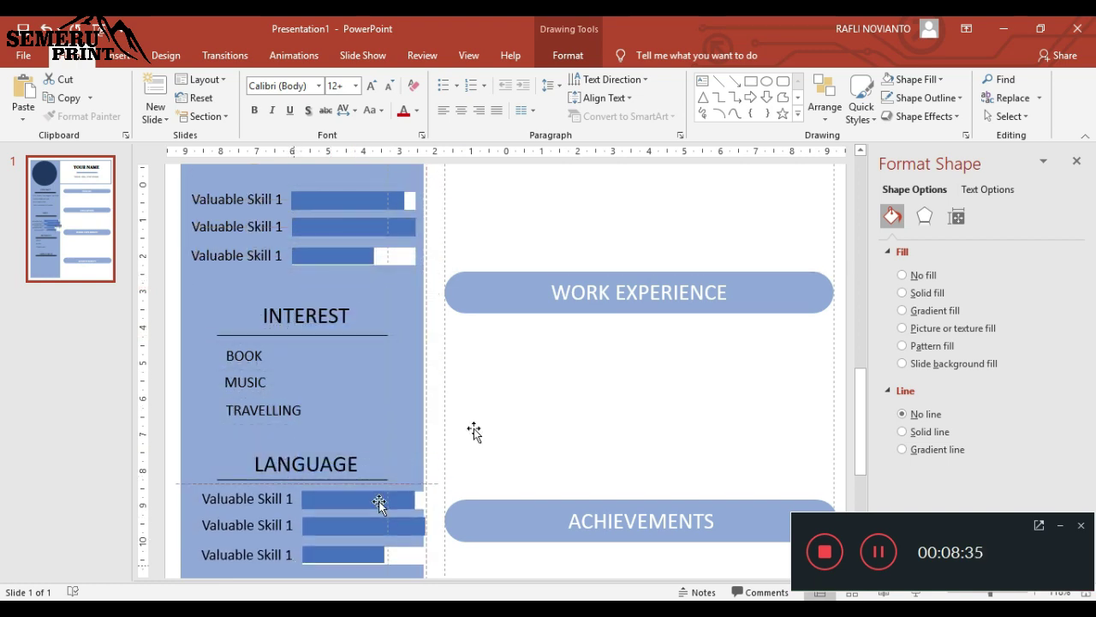
scroll(514, 454, down, 3)
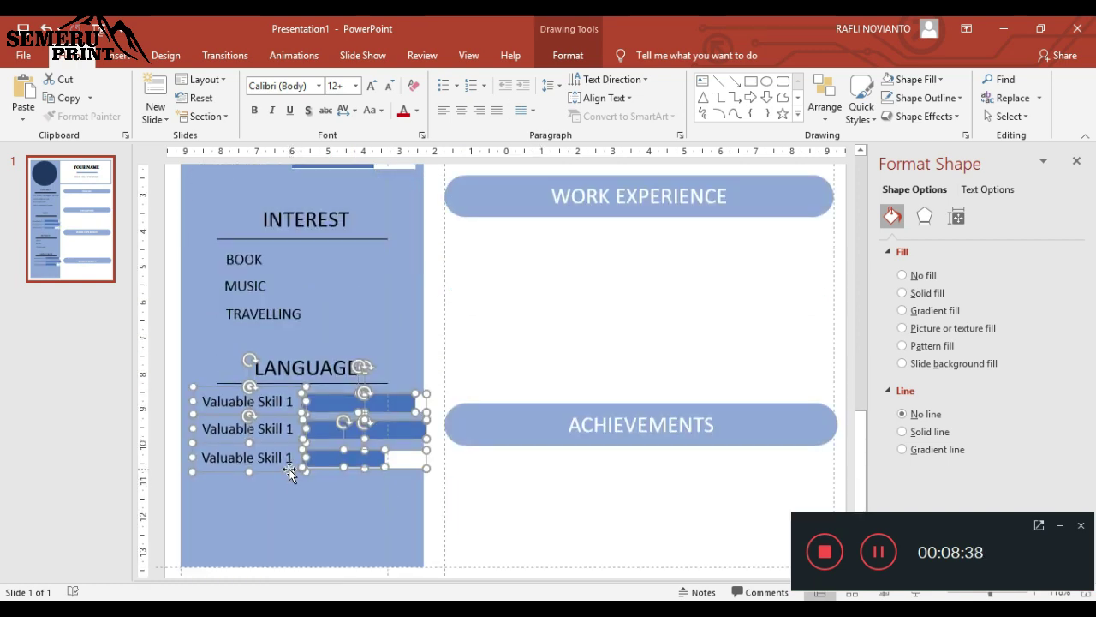
drag(289, 468, 274, 492)
click(268, 431)
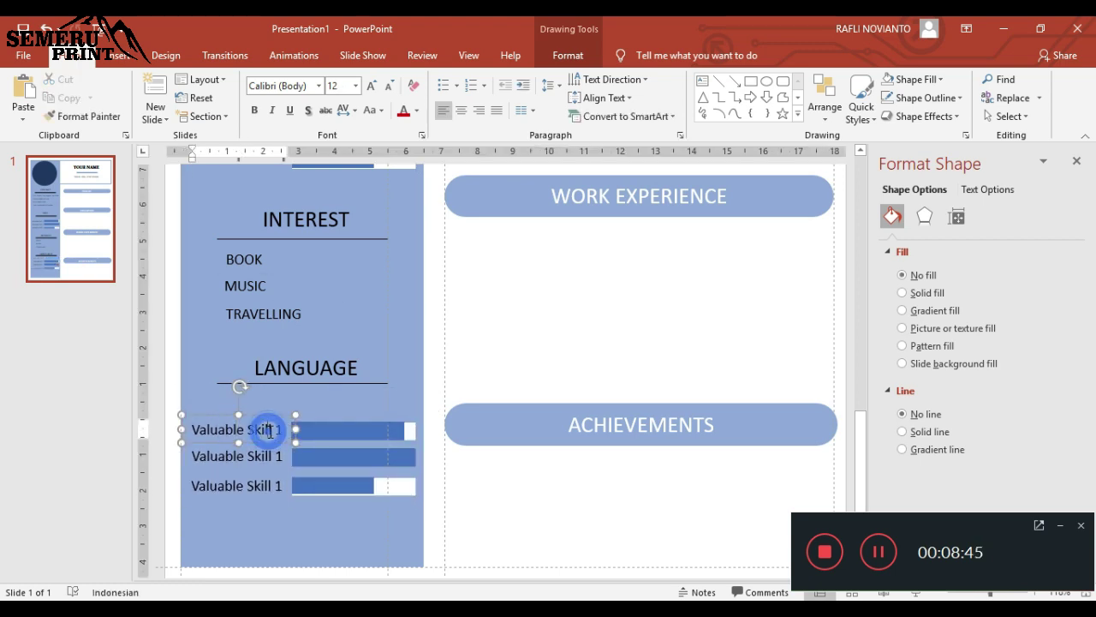
Relabel the copied language rows as Languange 1, Languange 2 and Language 3
key(BackSpace)
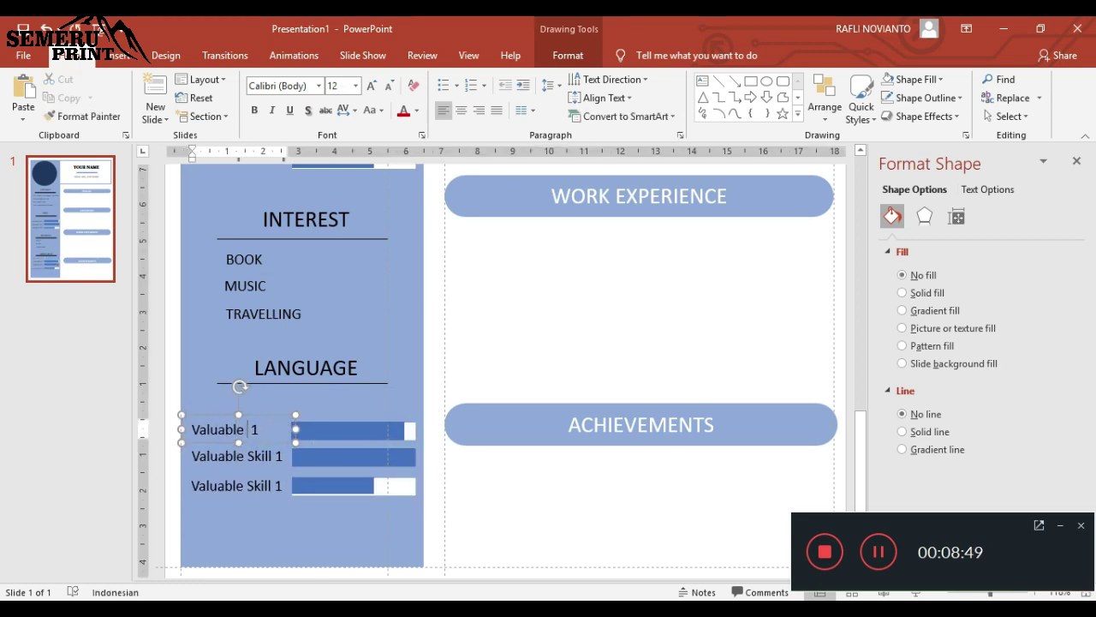
text(Languange)
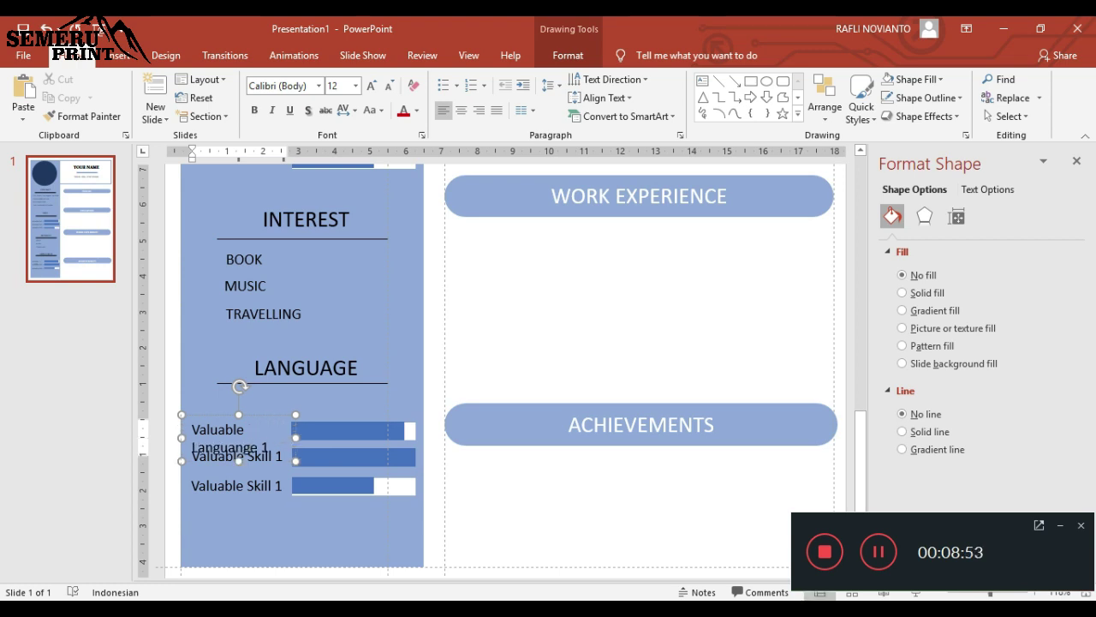
double_click(242, 430)
key(BackSpace)
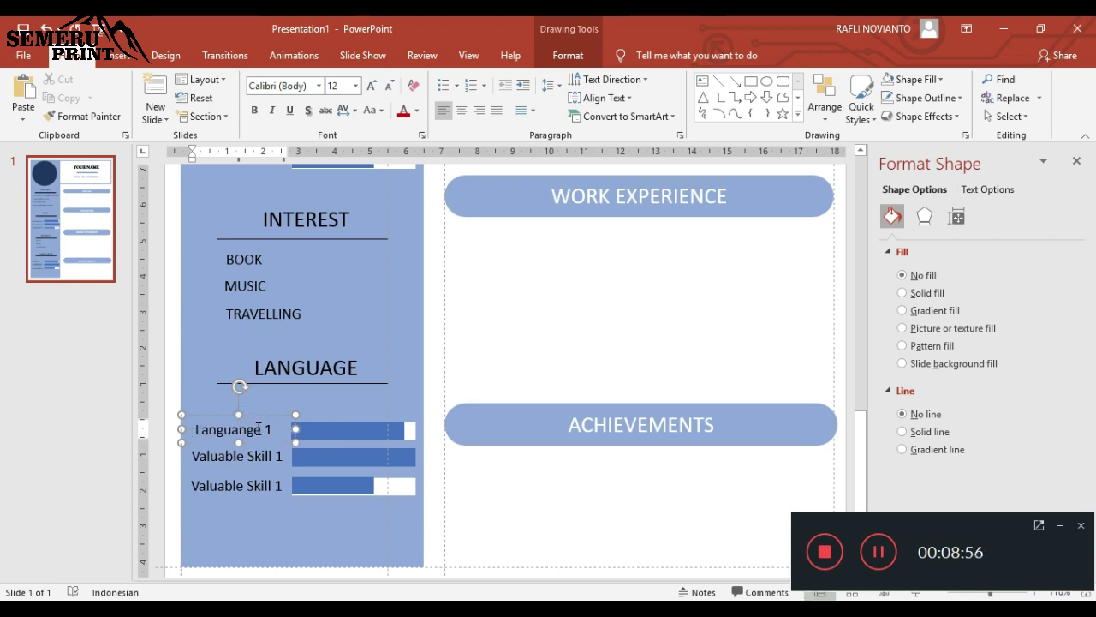
key(Delete)
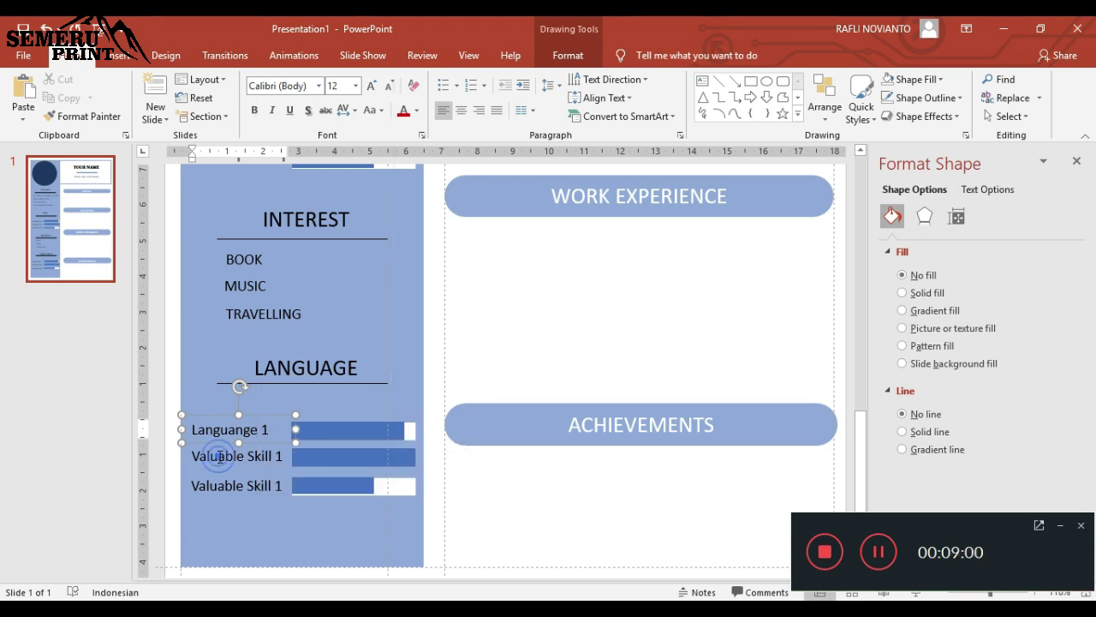
triple_click(223, 456)
text(Languange 2)
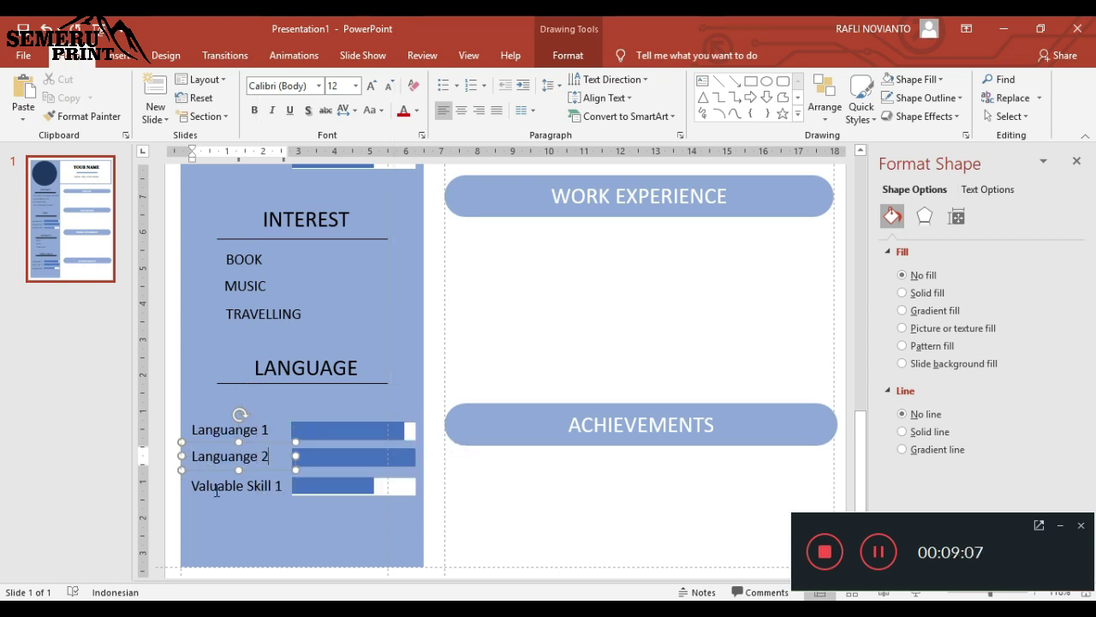
triple_click(225, 489)
text(Language )
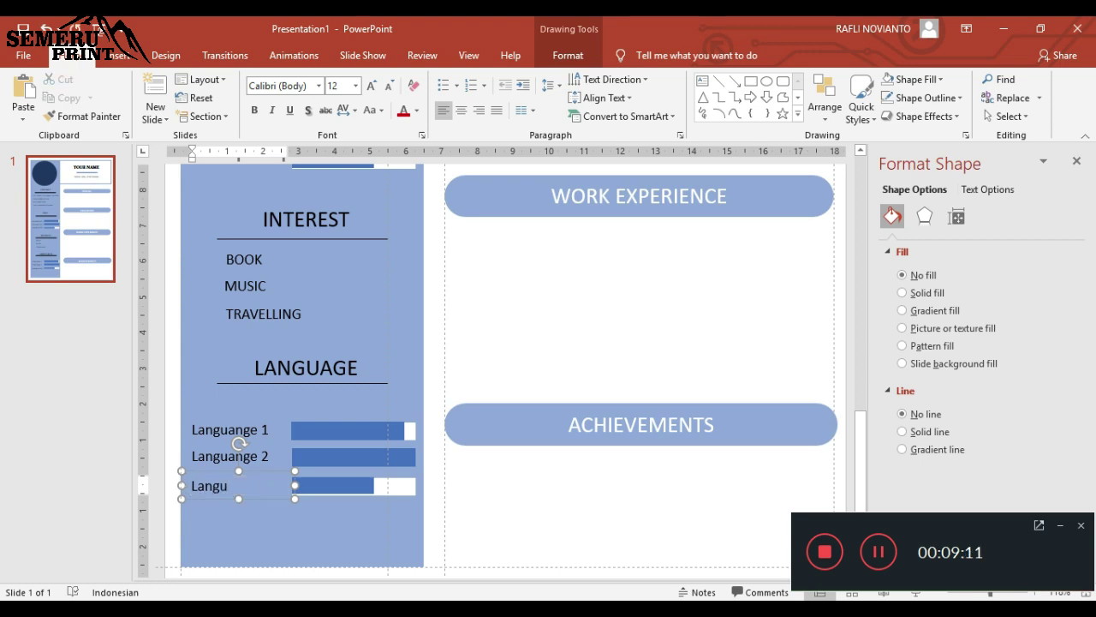
text(3)
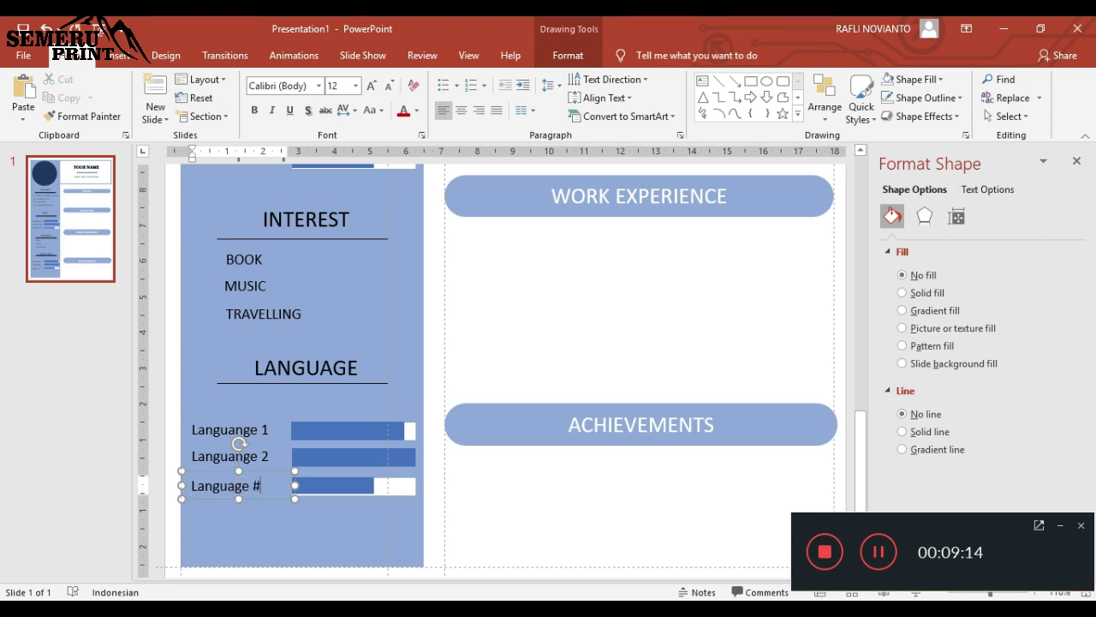
Renumber the upper skill labels to Valuable Skill 2 and Valuable Skill 3
scroll(496, 304, up, 1)
scroll(496, 304, up, 1)
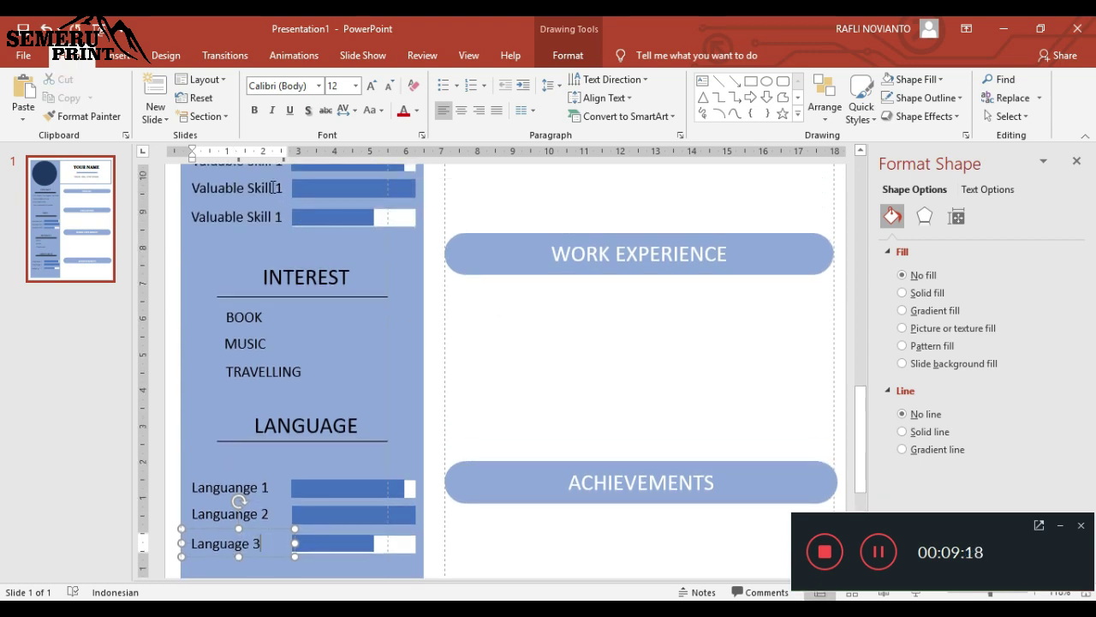
click(281, 186)
text(2)
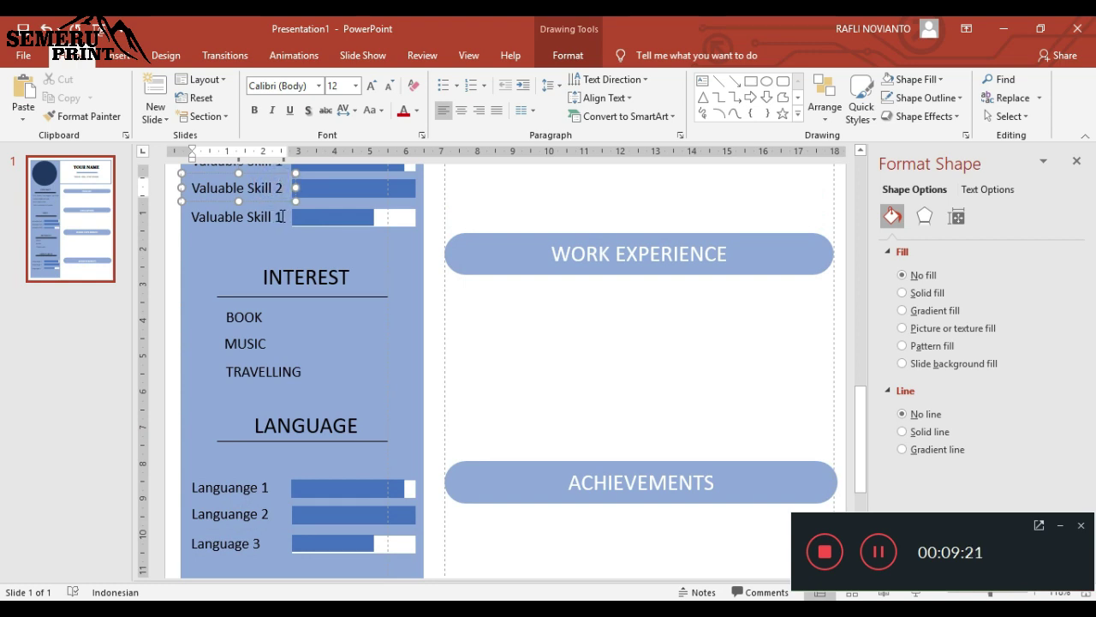
click(283, 215)
text(3)
click(590, 360)
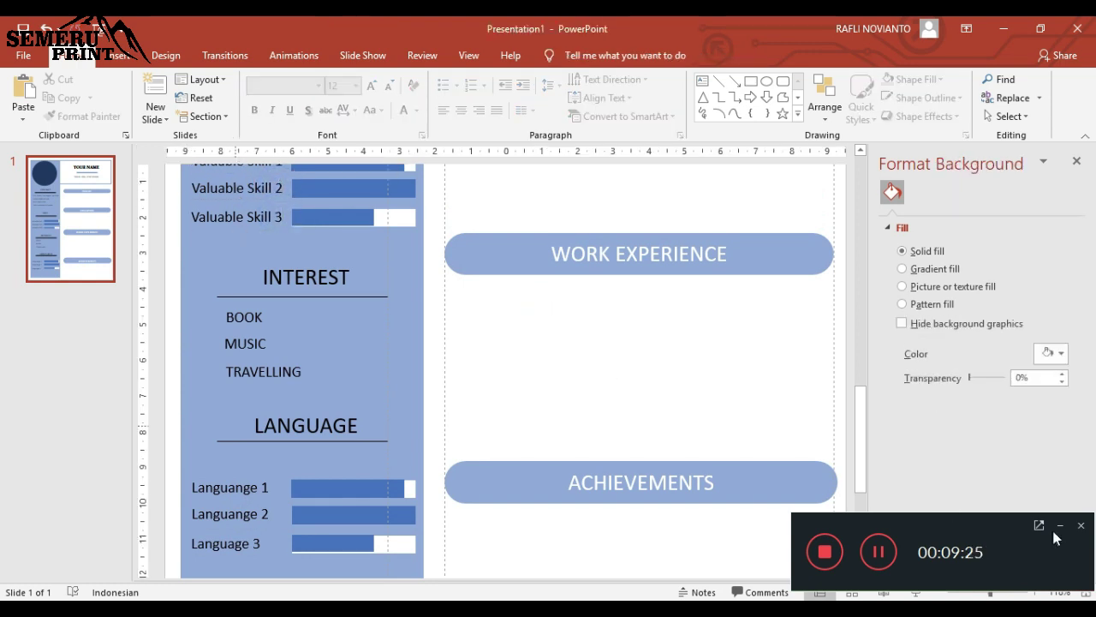
At 66% zoom, nudge the PROFILE section bar slightly upward toward the name header band
scroll(731, 499, down, 1)
ctrl+scroll(528, 420, down, 1)
ctrl+scroll(528, 416, down, 3)
ctrl+scroll(588, 416, down, 1)
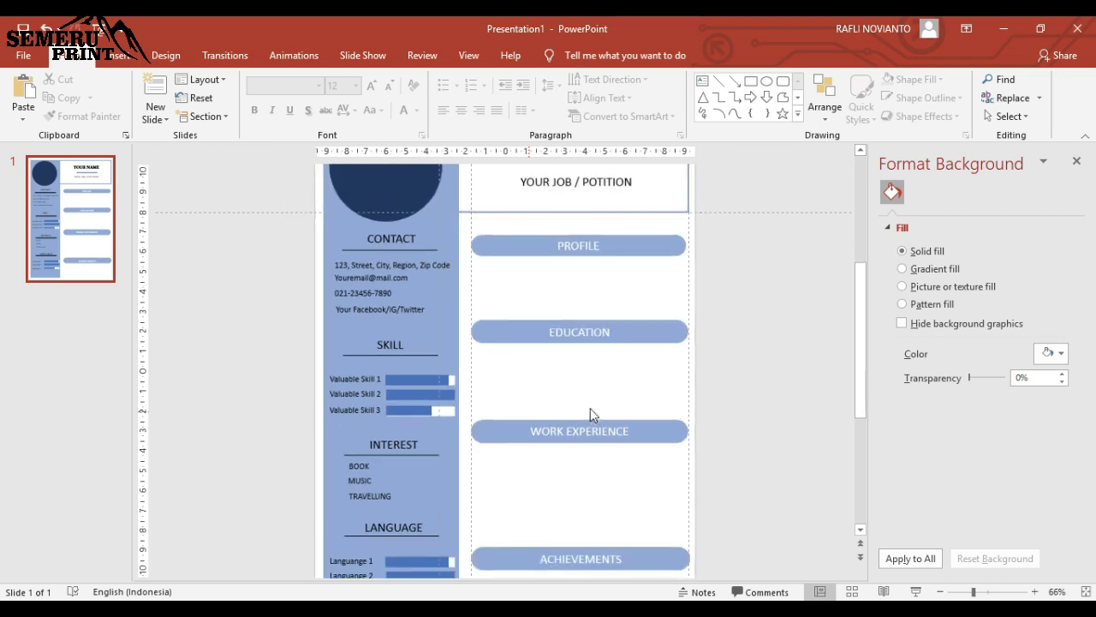
scroll(759, 396, up, 1)
scroll(747, 220, up, 1)
scroll(743, 262, down, 2)
scroll(741, 379, down, 2)
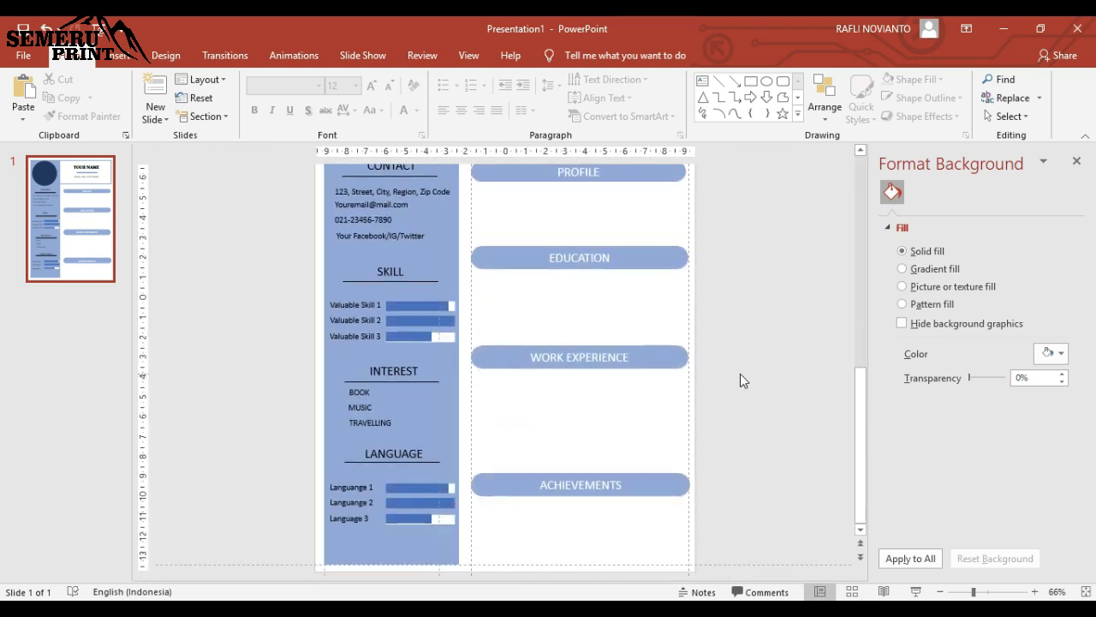
scroll(742, 380, up, 2)
scroll(646, 297, up, 1)
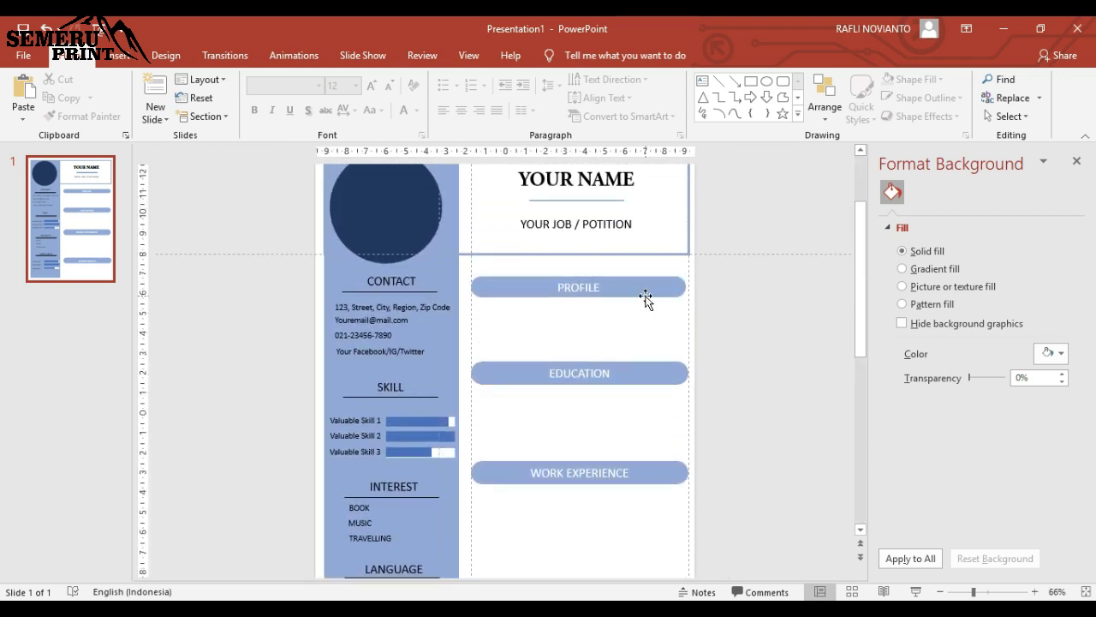
click(646, 297)
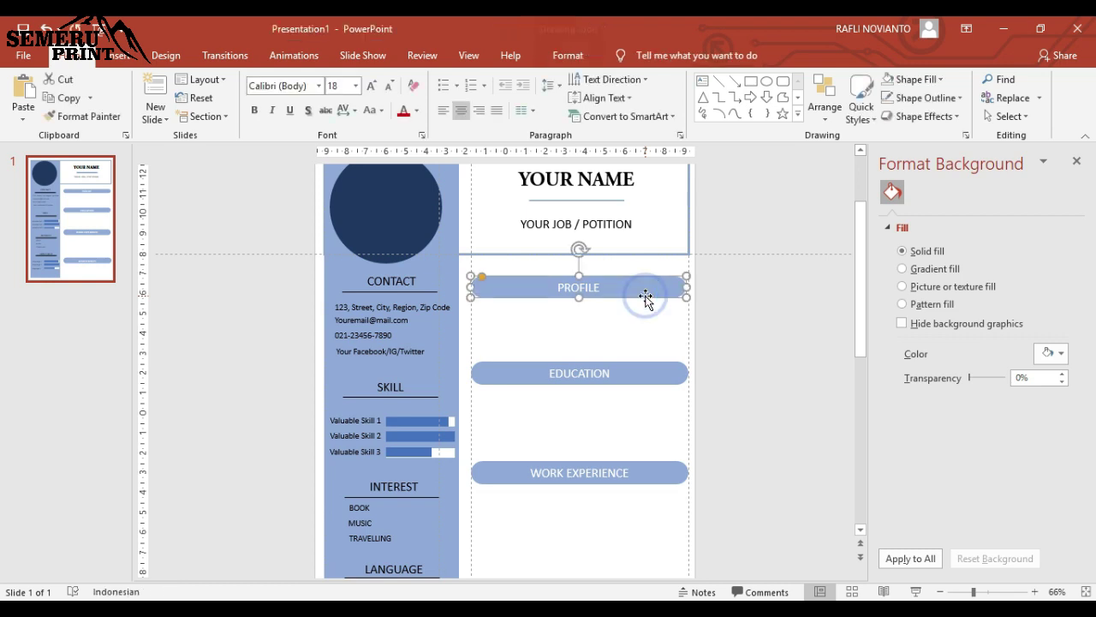
drag(651, 296, 660, 291)
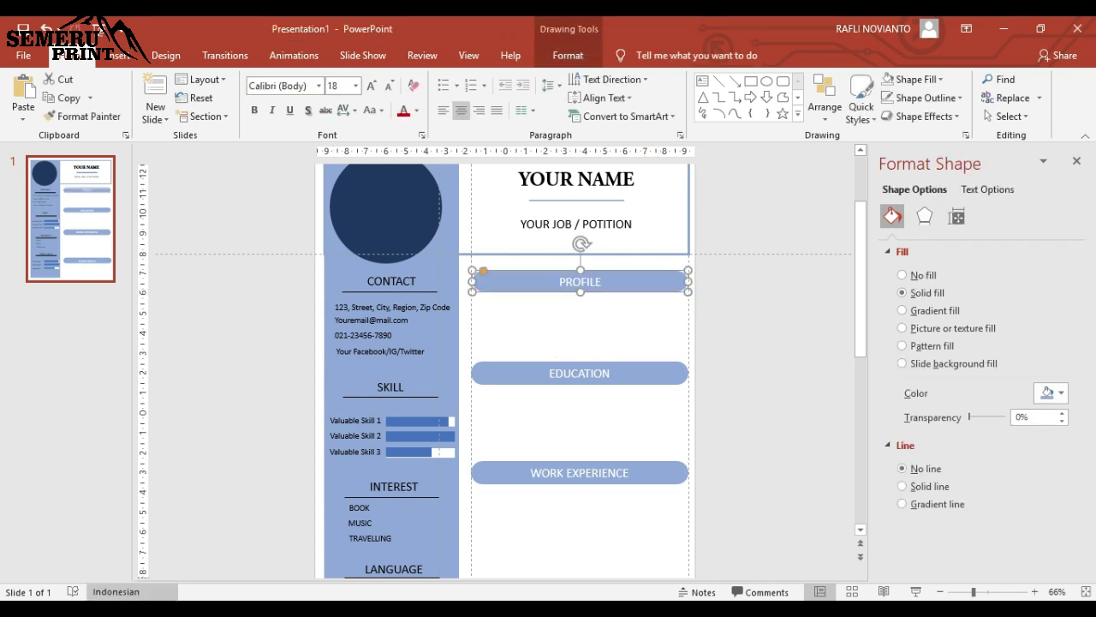
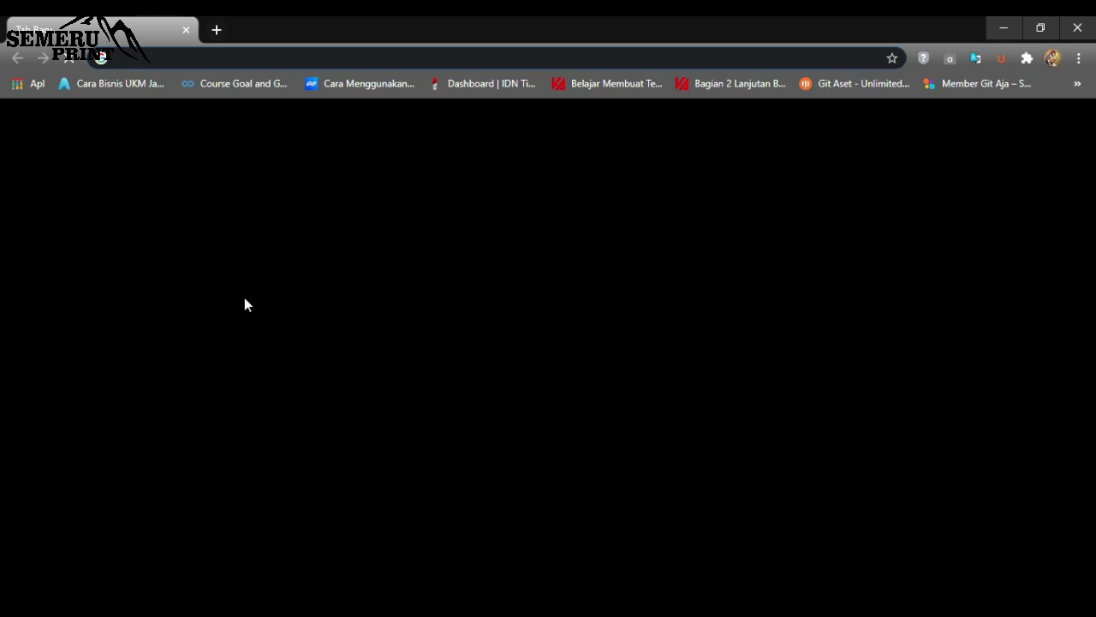
Search Google for 'lorem generator' and open the lipsum.com Lorem Ipsum site
text(lorem)
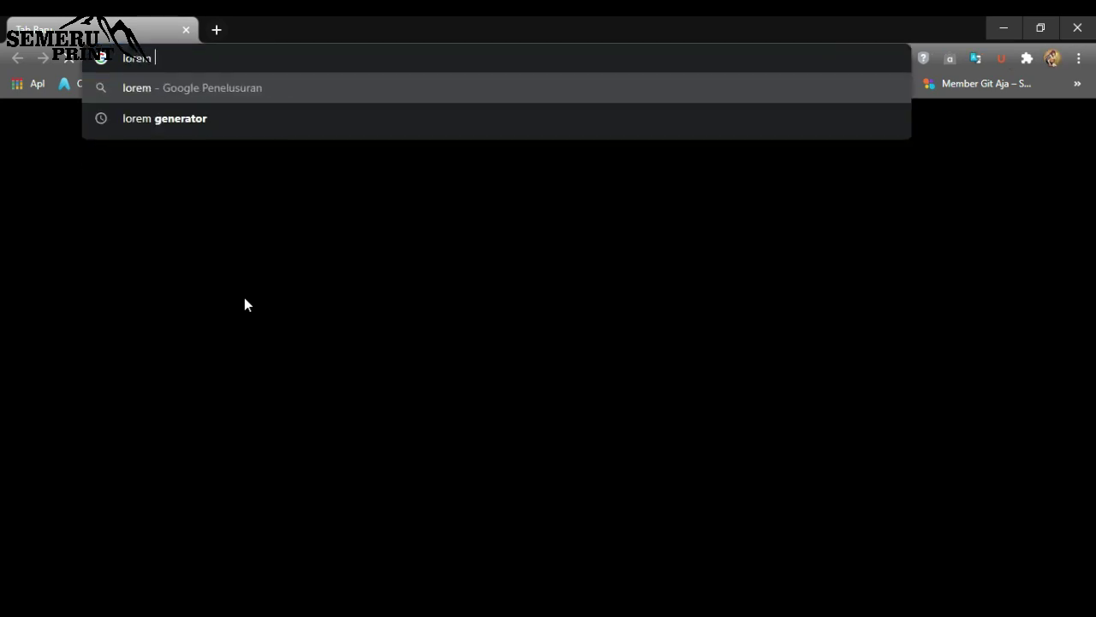
click(210, 118)
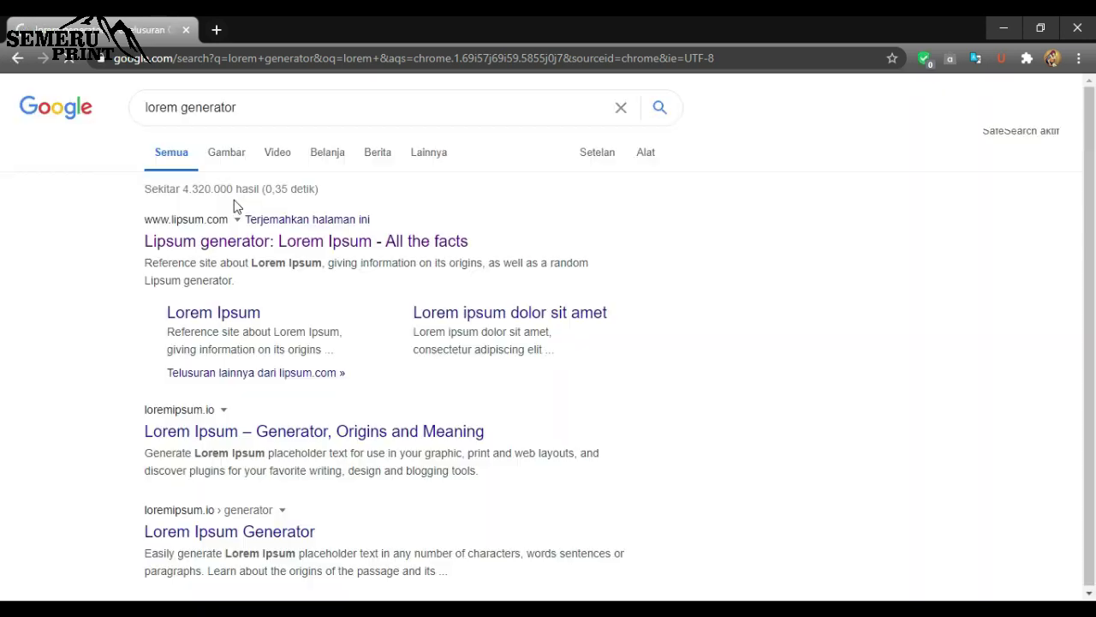
click(251, 246)
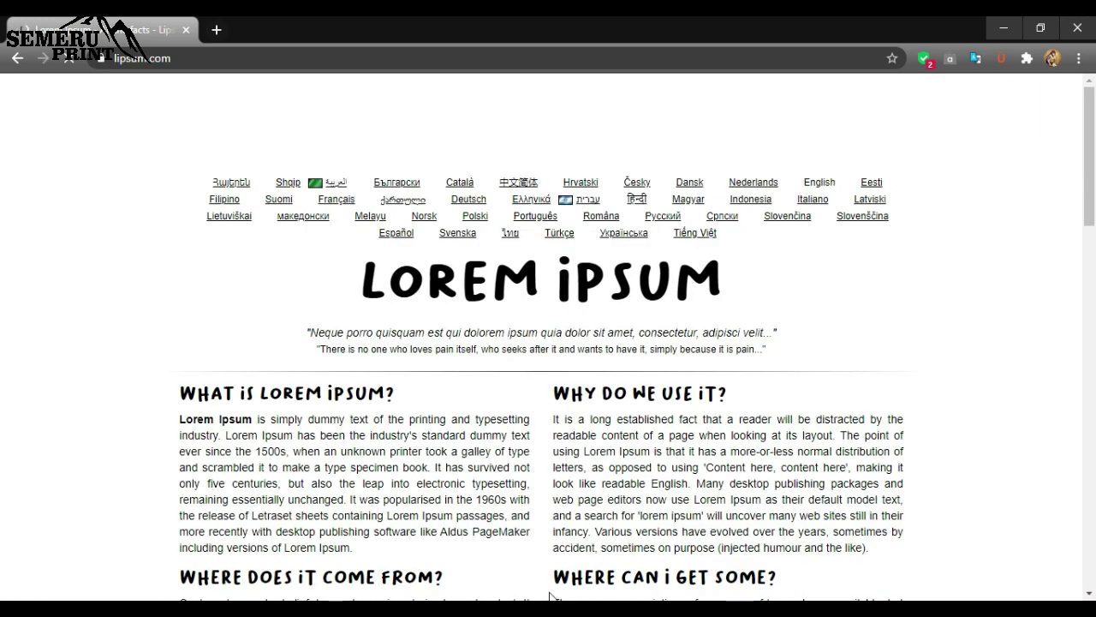
Find 'The standard Lorem Ipsum passage' on lipsum.com and select its paragraph
scroll(358, 462, down, 2)
scroll(357, 463, down, 2)
scroll(357, 462, down, 1)
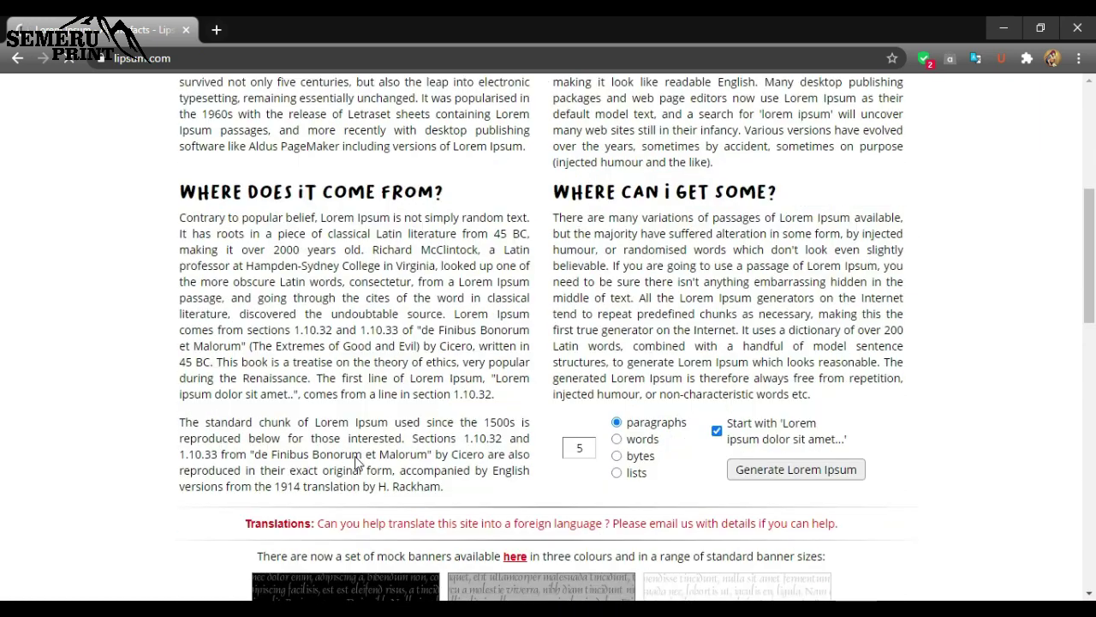
scroll(357, 463, down, 3)
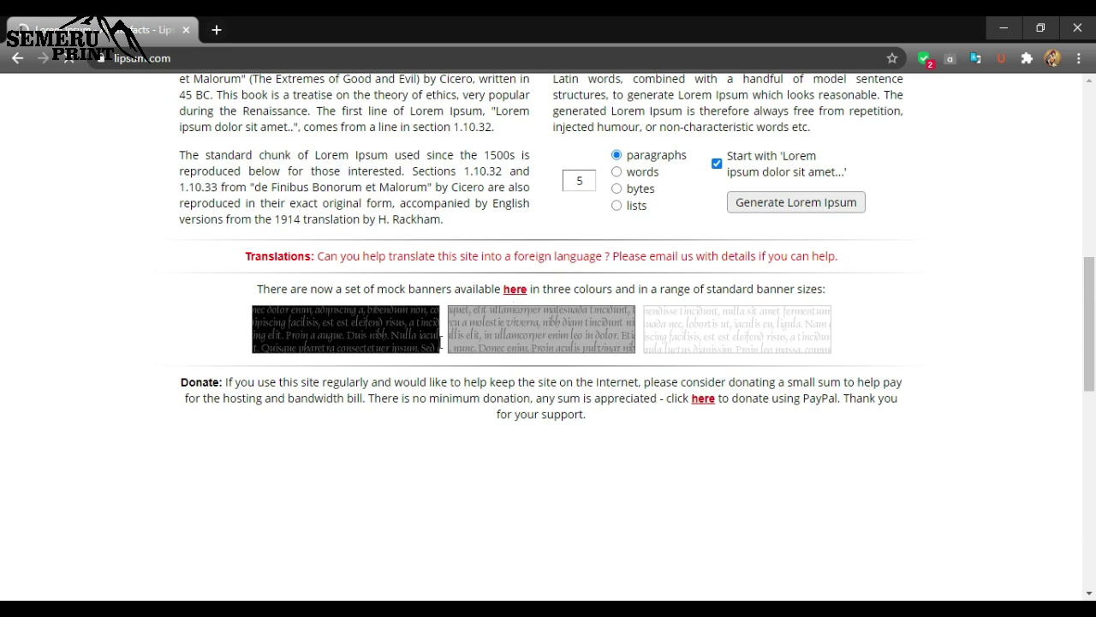
scroll(428, 423, down, 2)
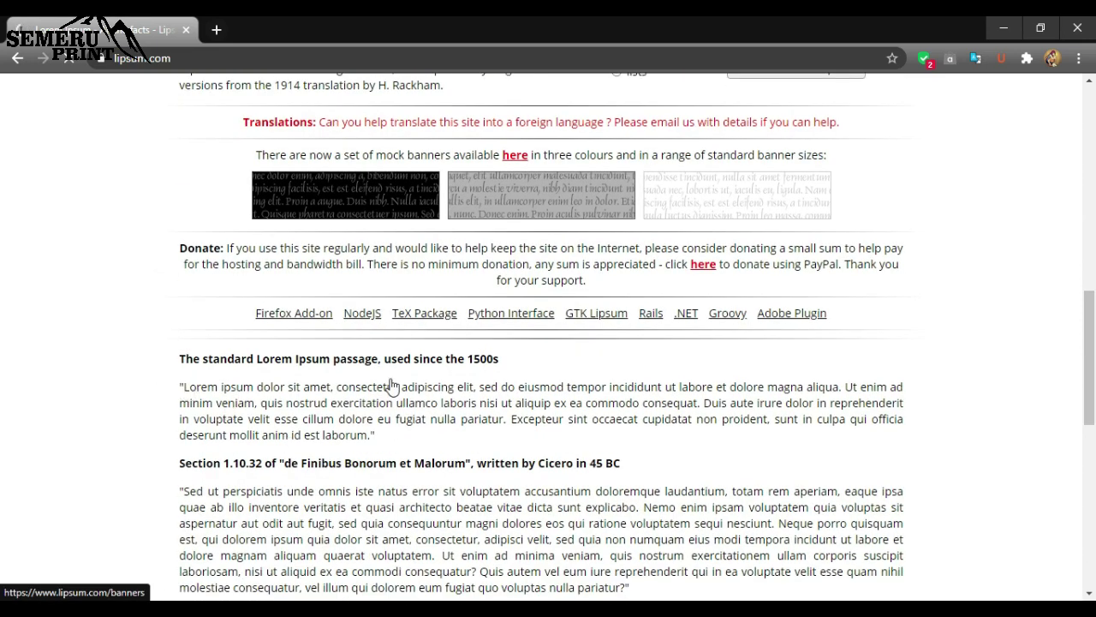
scroll(470, 394, down, 2)
click(181, 249)
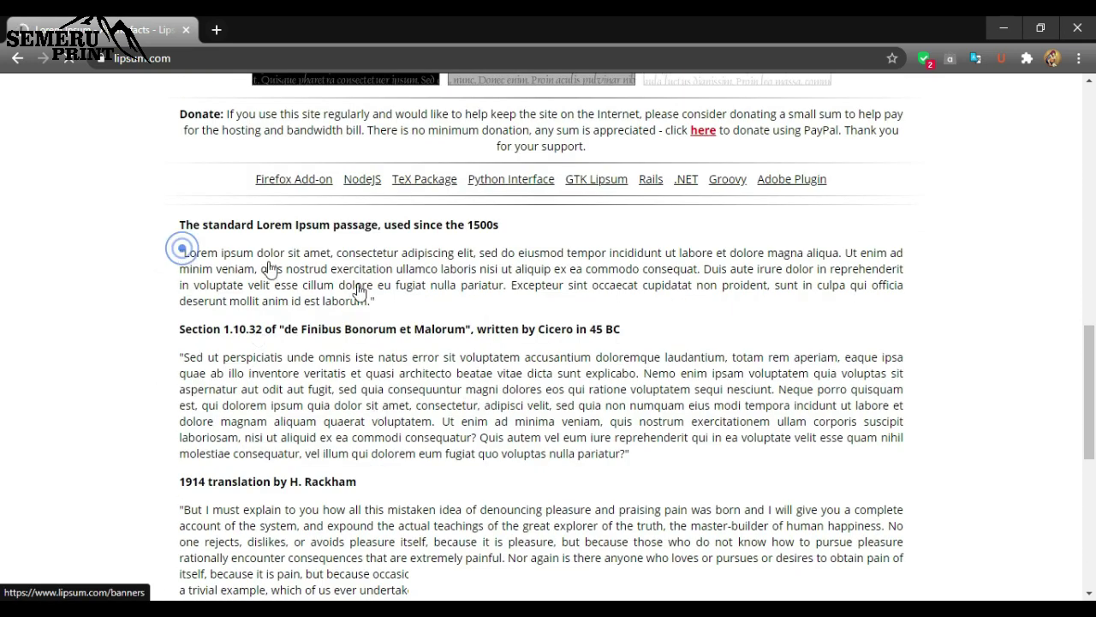
scroll(340, 329, up, 8)
scroll(339, 330, down, 5)
scroll(339, 331, up, 9)
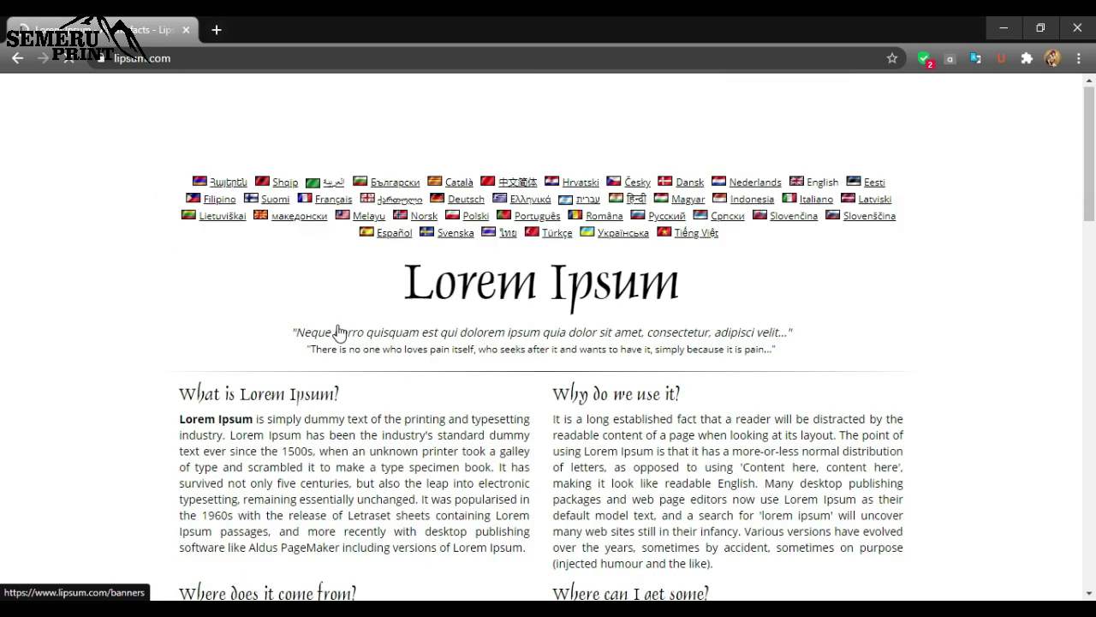
scroll(339, 333, down, 8)
scroll(339, 332, down, 8)
scroll(340, 333, up, 2)
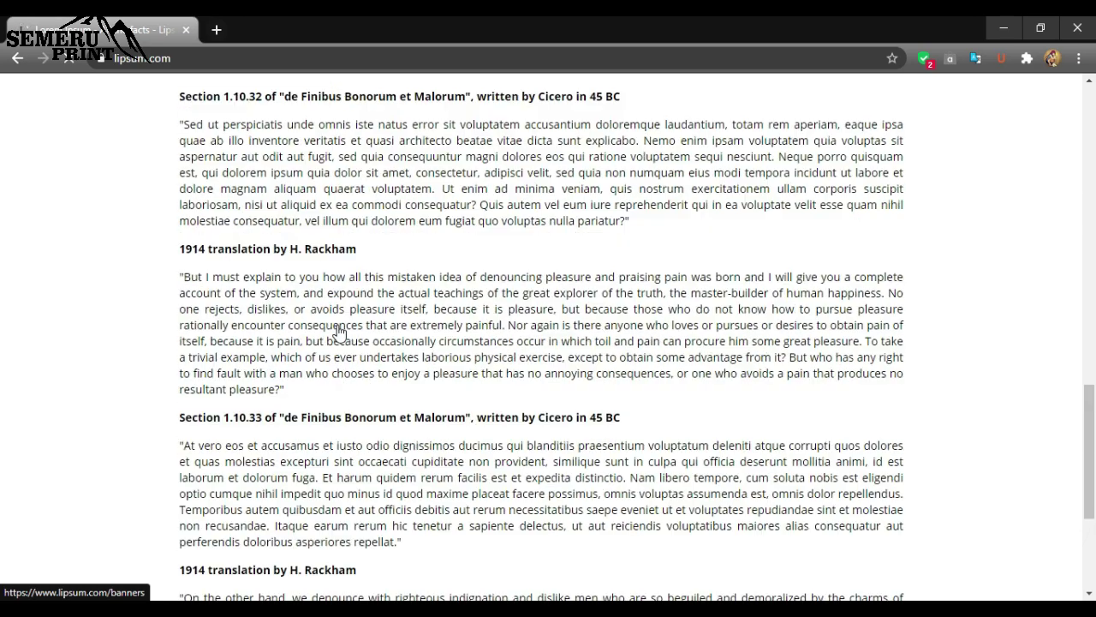
scroll(221, 312, up, 2)
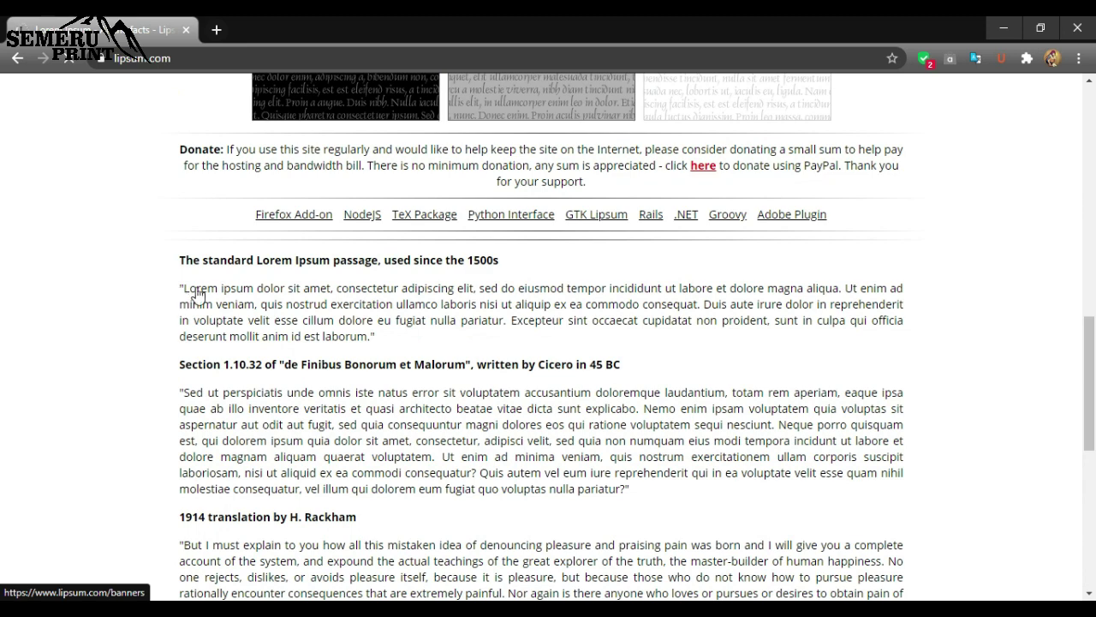
double_click(345, 96)
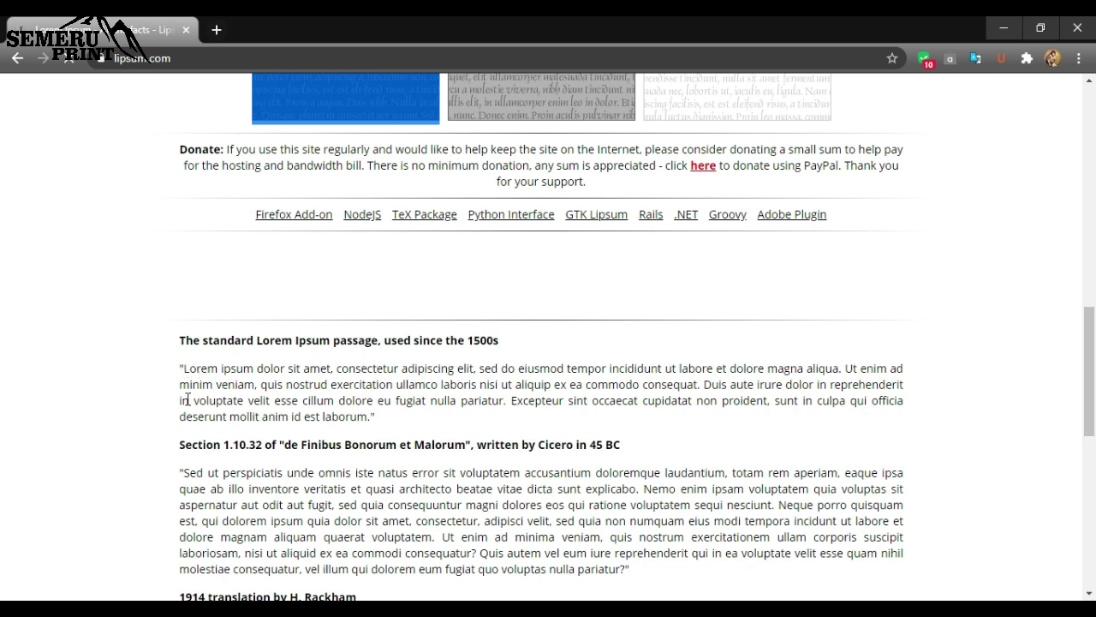
drag(184, 371, 703, 387)
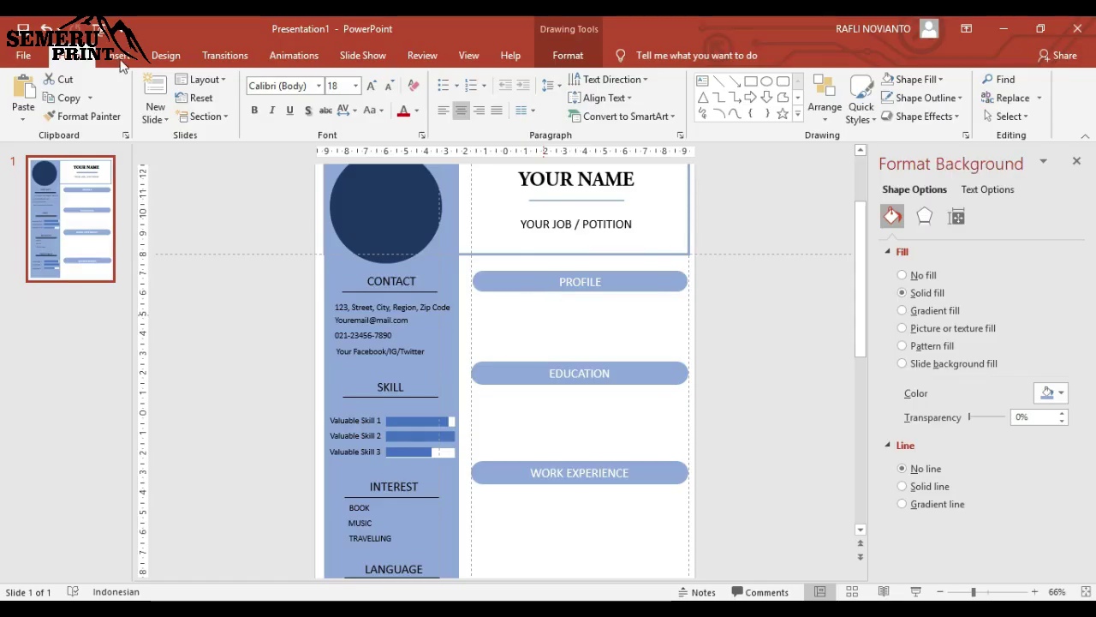
Paste the Lorem ipsum paragraph into a new text box under PROFILE, sized 12 pt and justified
click(257, 111)
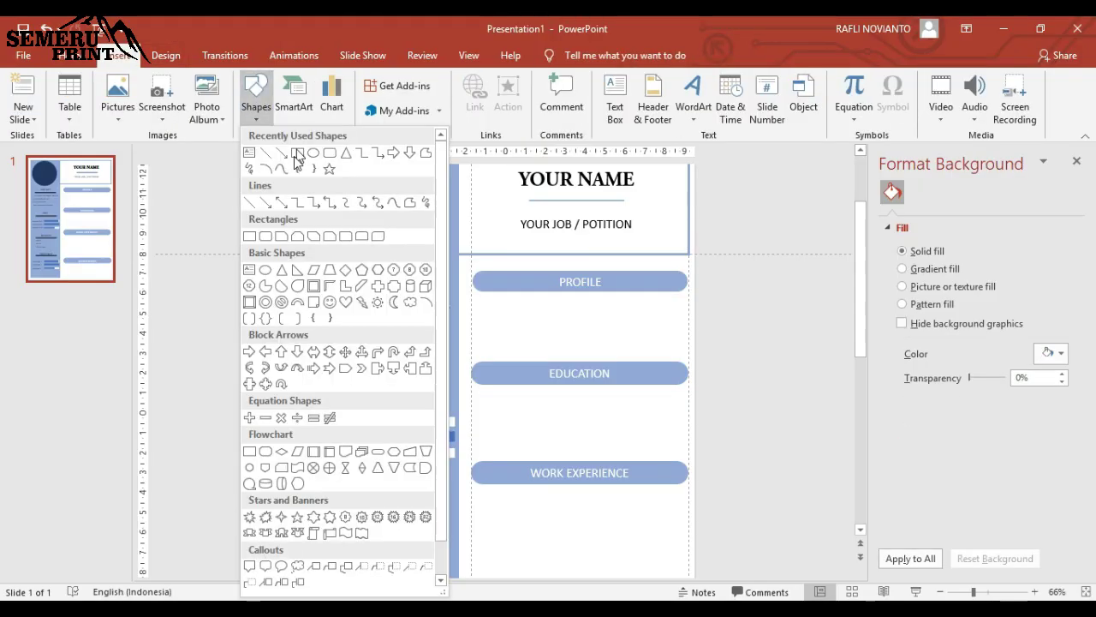
click(246, 152)
drag(473, 299, 686, 344)
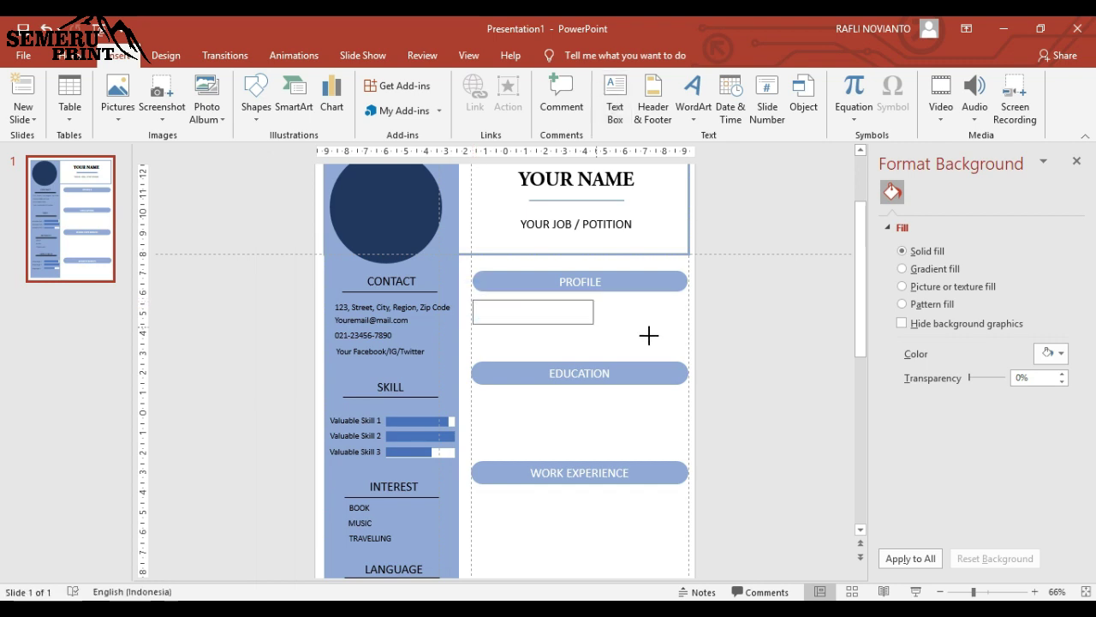
key(ctrl+v)
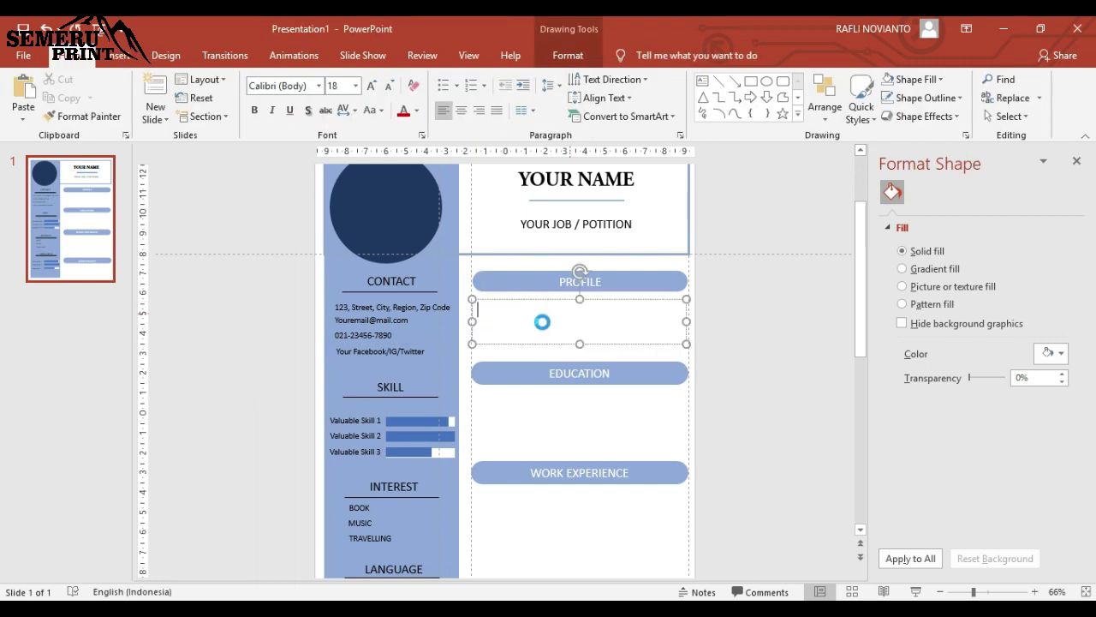
key(ctrl+a)
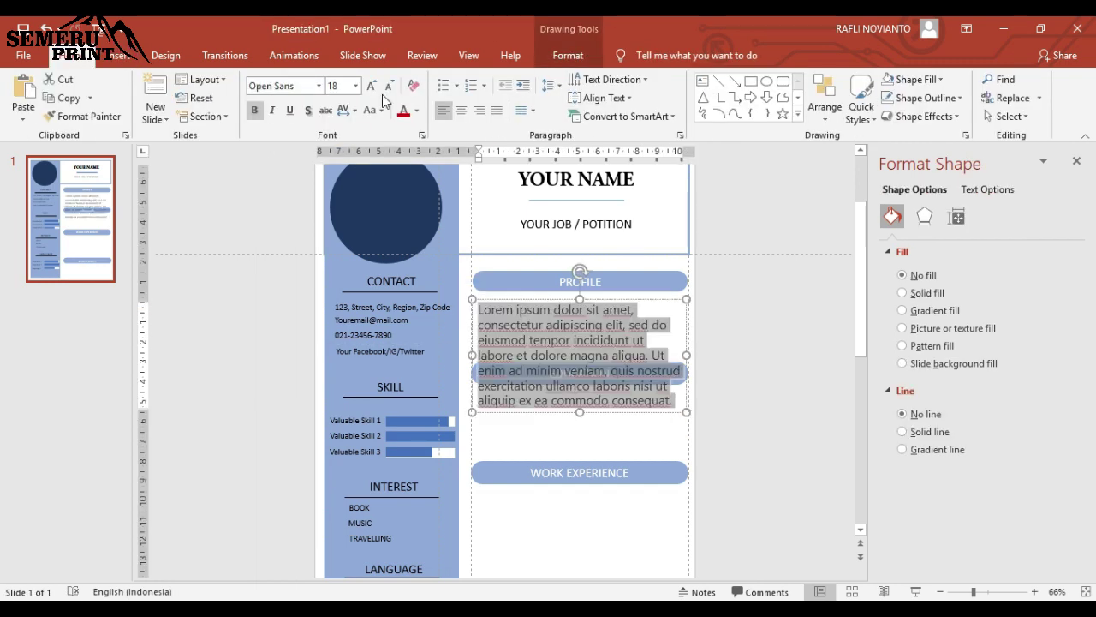
click(389, 87)
click(390, 86)
click(390, 86)
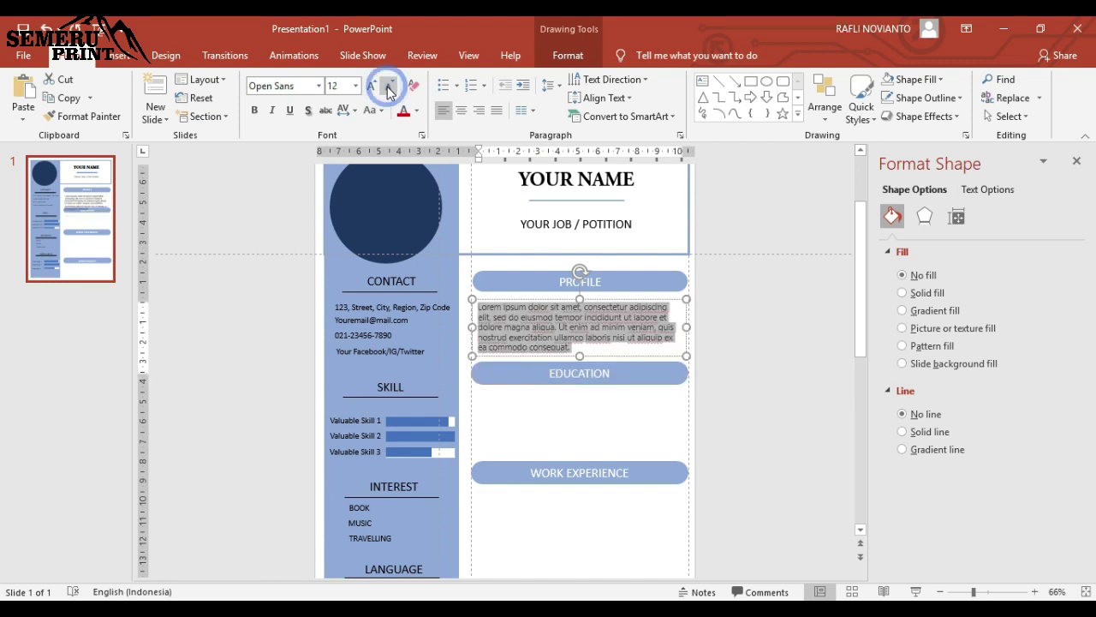
click(497, 109)
click(727, 311)
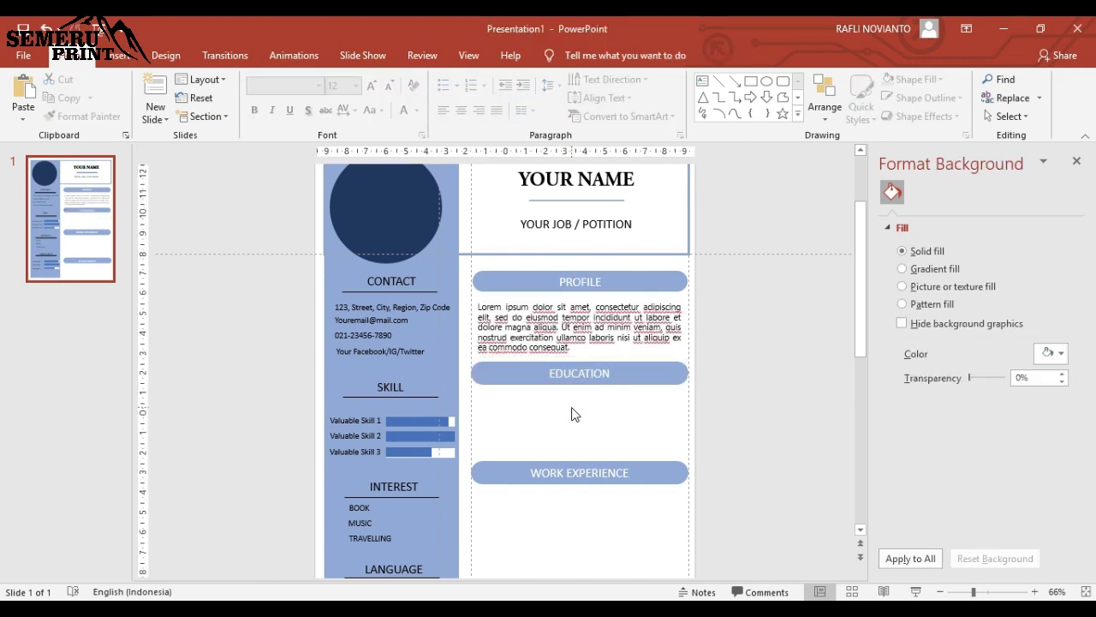
Add a bold 12 pt text box under EDUCATION reading '2000-2004 Lorem University'
click(123, 55)
click(254, 94)
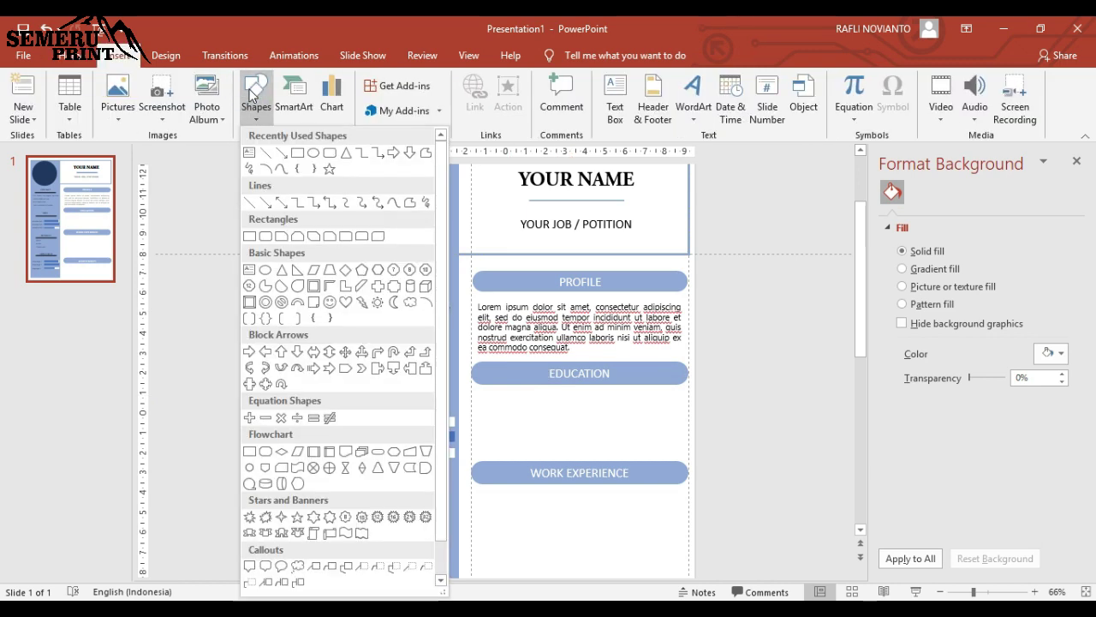
click(248, 152)
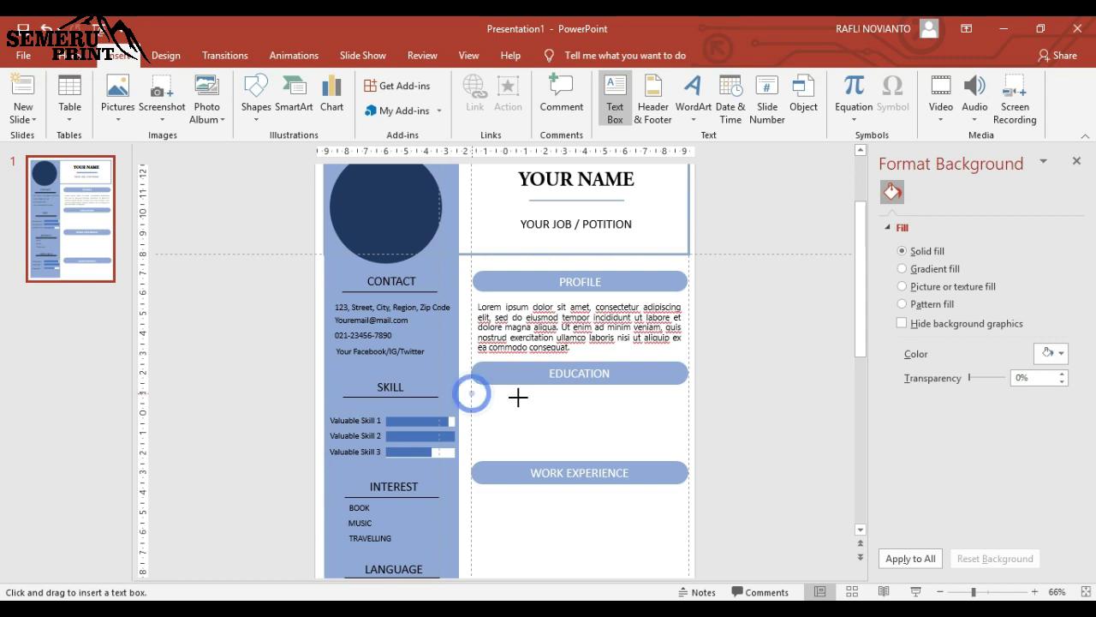
drag(472, 397, 646, 411)
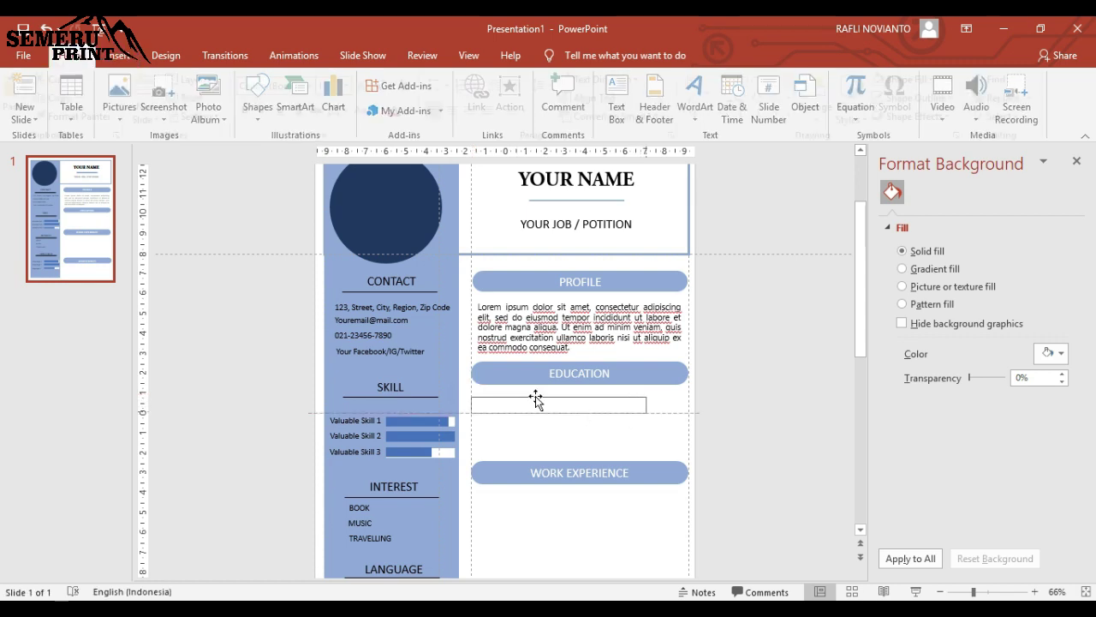
click(389, 89)
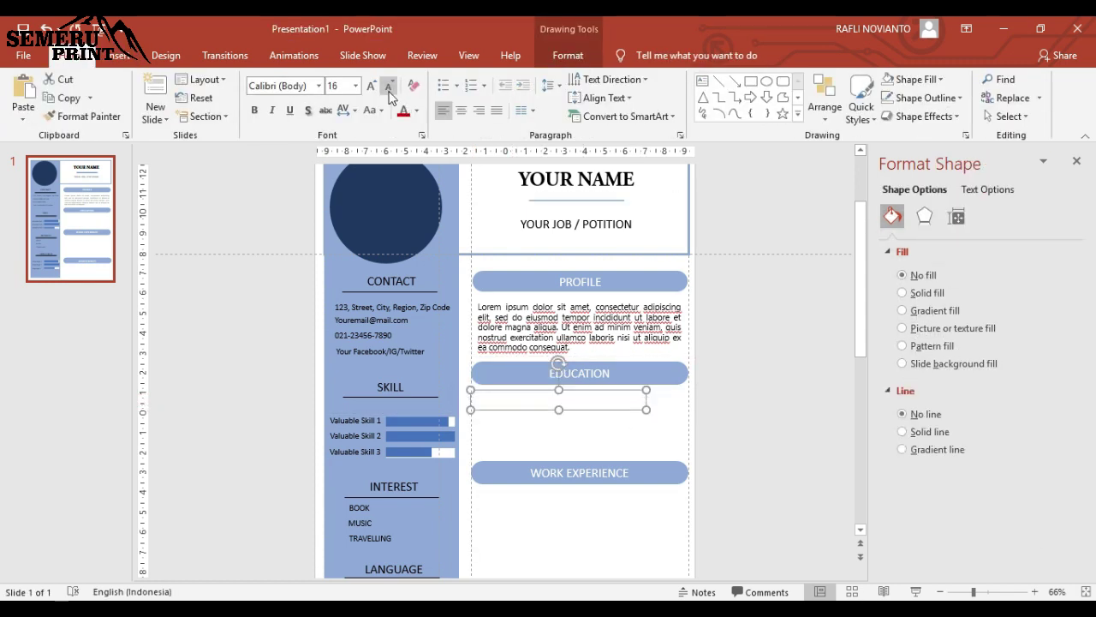
click(389, 89)
click(255, 109)
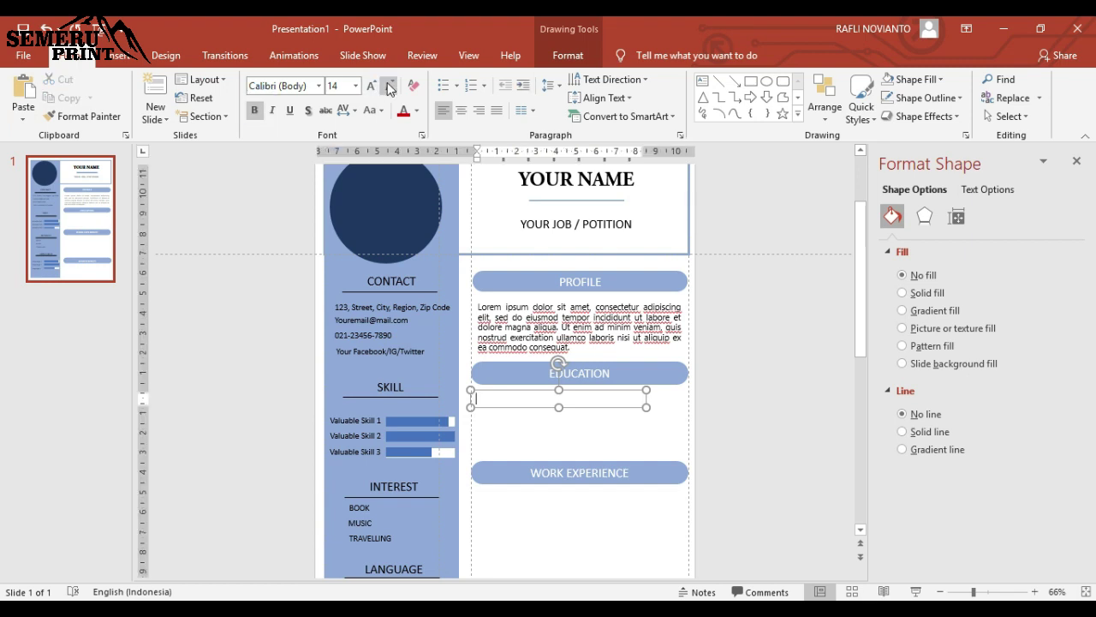
click(389, 86)
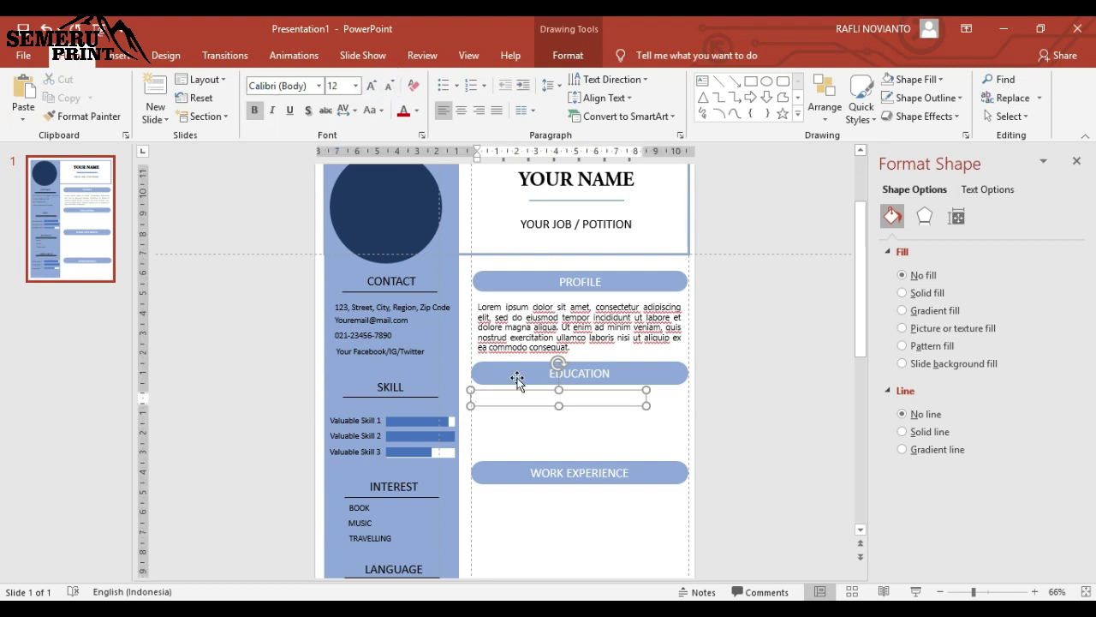
text(2000-2004)
text(Lorem )
text(University)
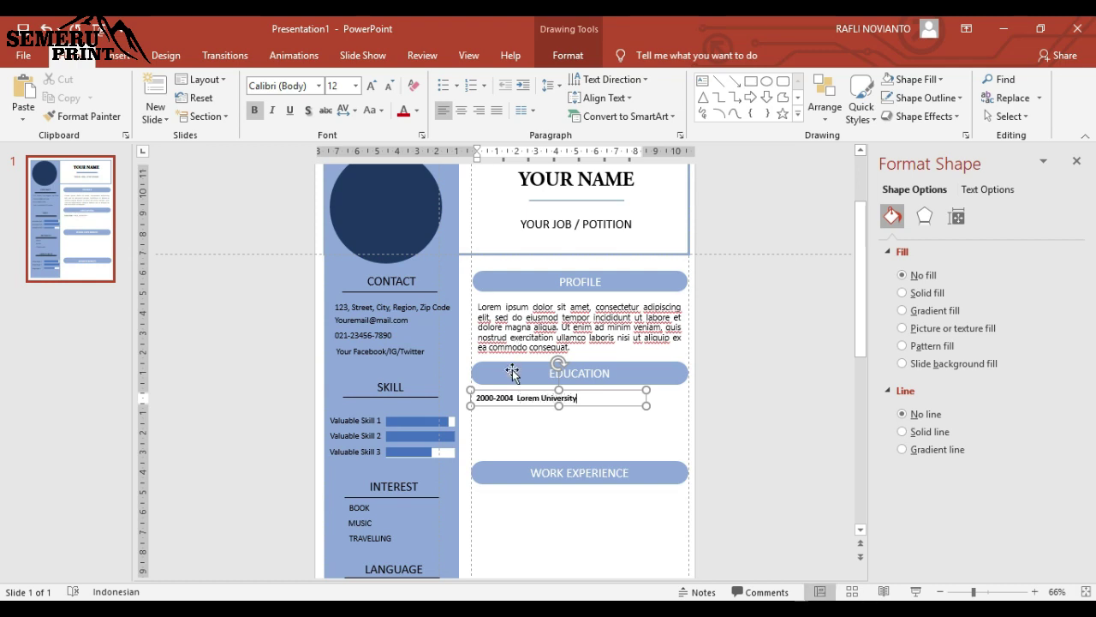
click(522, 408)
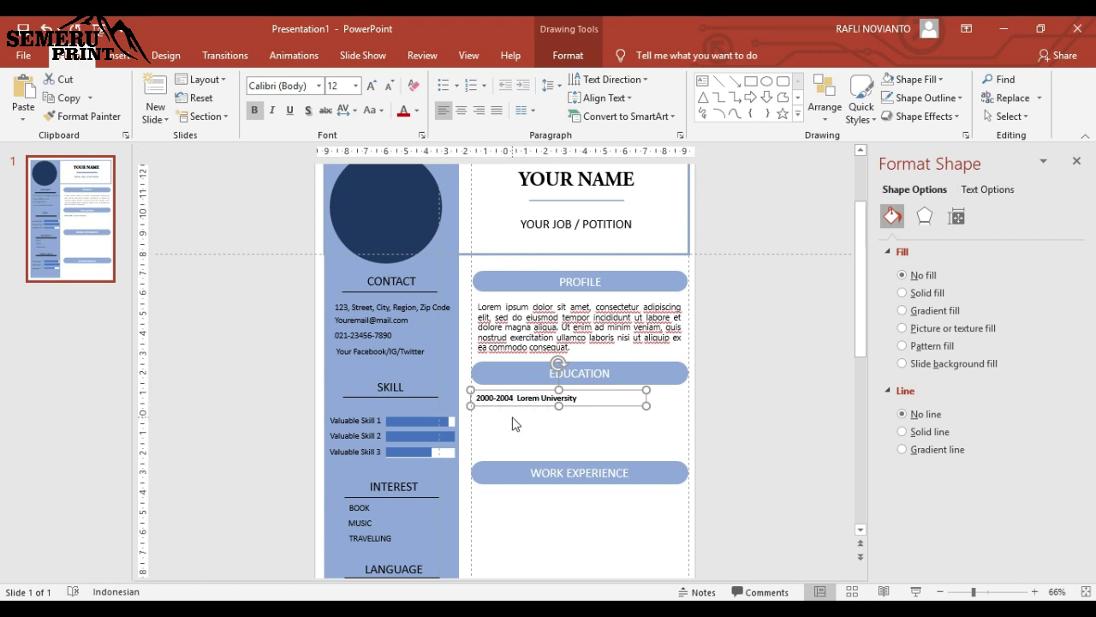
Duplicate the entry just below and change its years to 2004-2008
drag(514, 399, 516, 430)
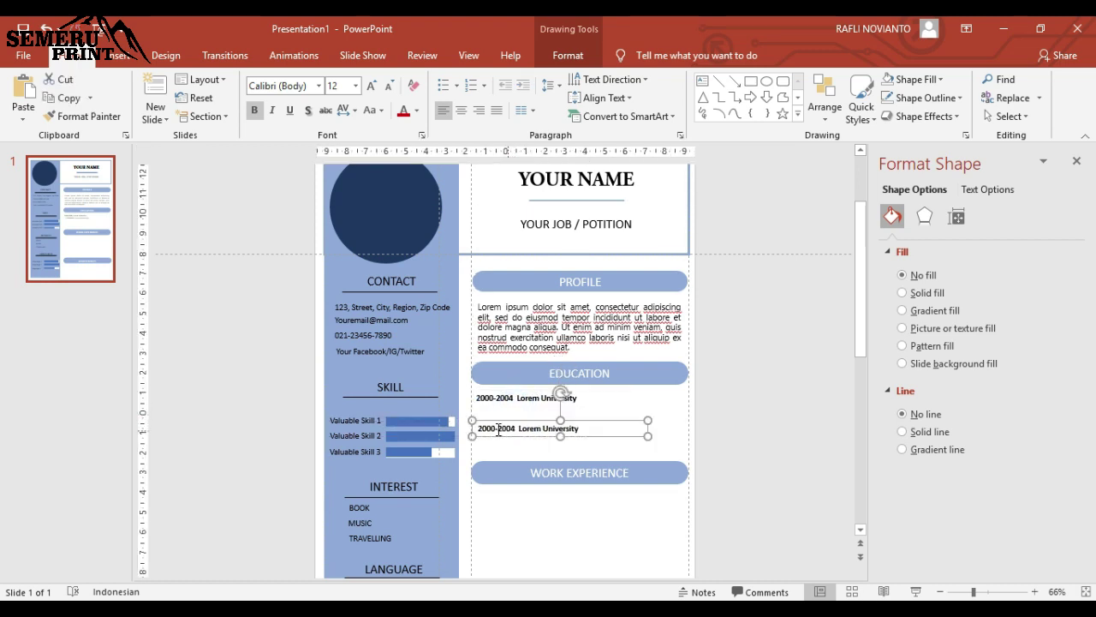
click(499, 429)
key(BackSpace)
text(4)
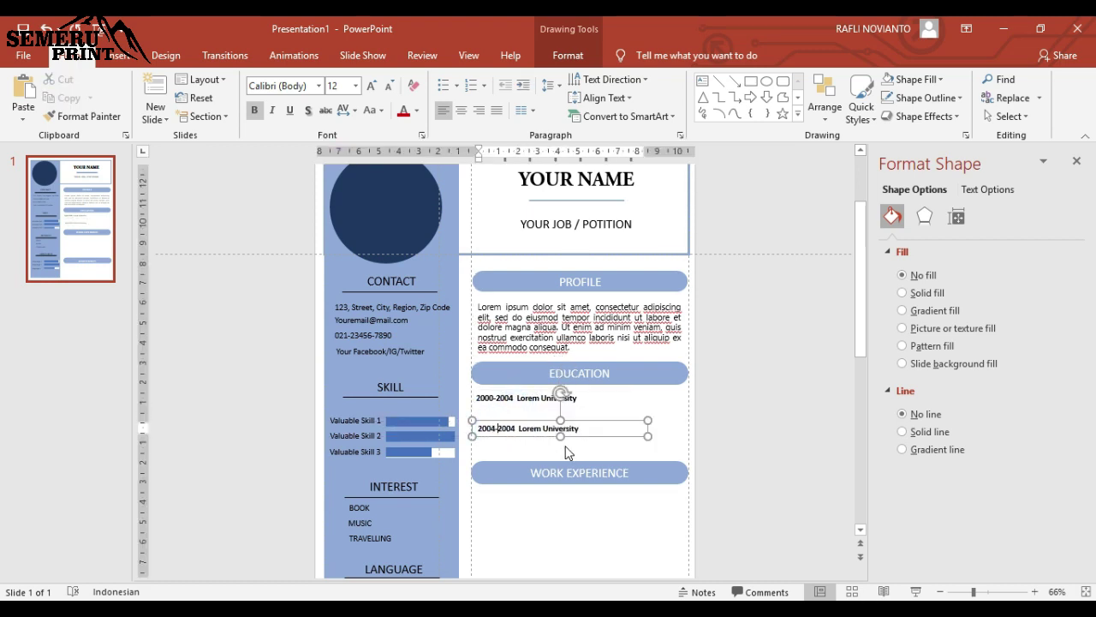
key(BackSpace)
text(8)
click(638, 409)
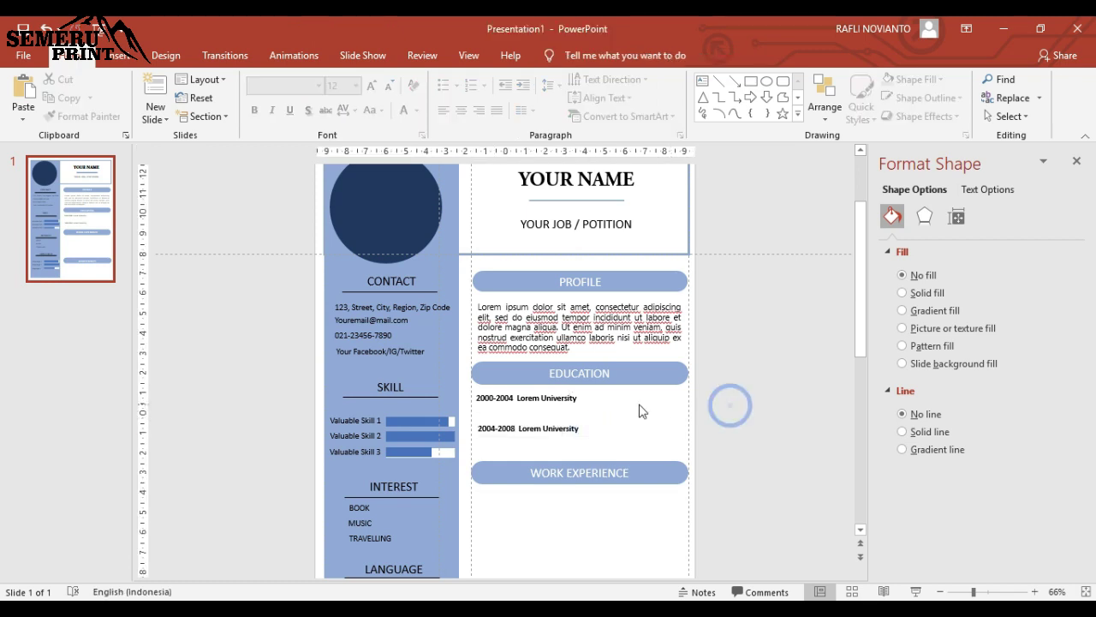
click(567, 349)
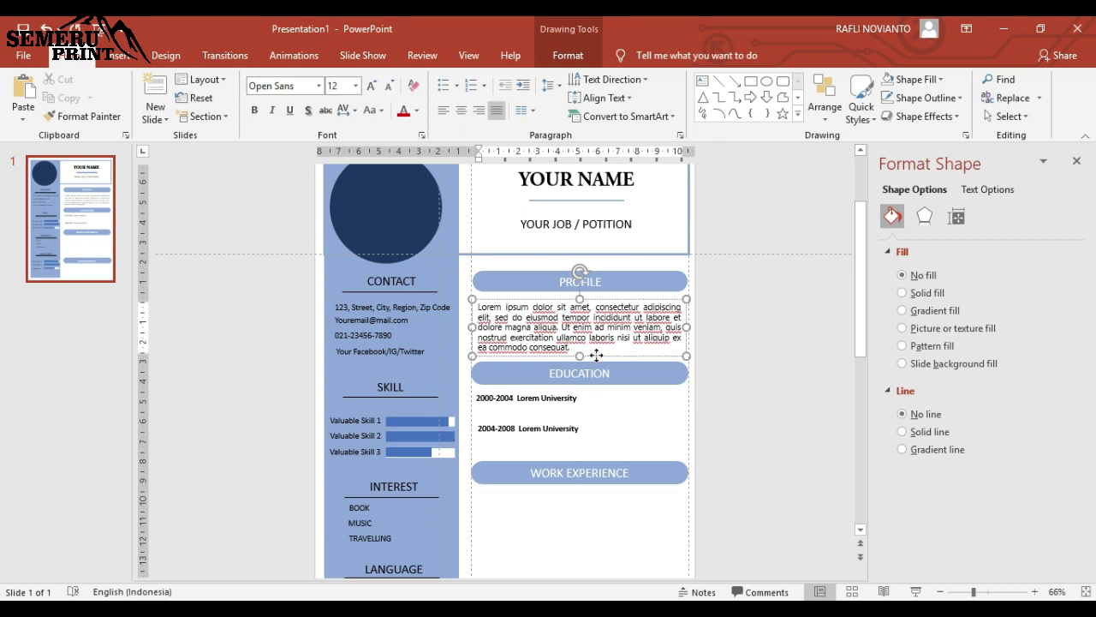
Copy the Profile paragraph below the Education entries and trim it to two lines
drag(596, 354, 605, 443)
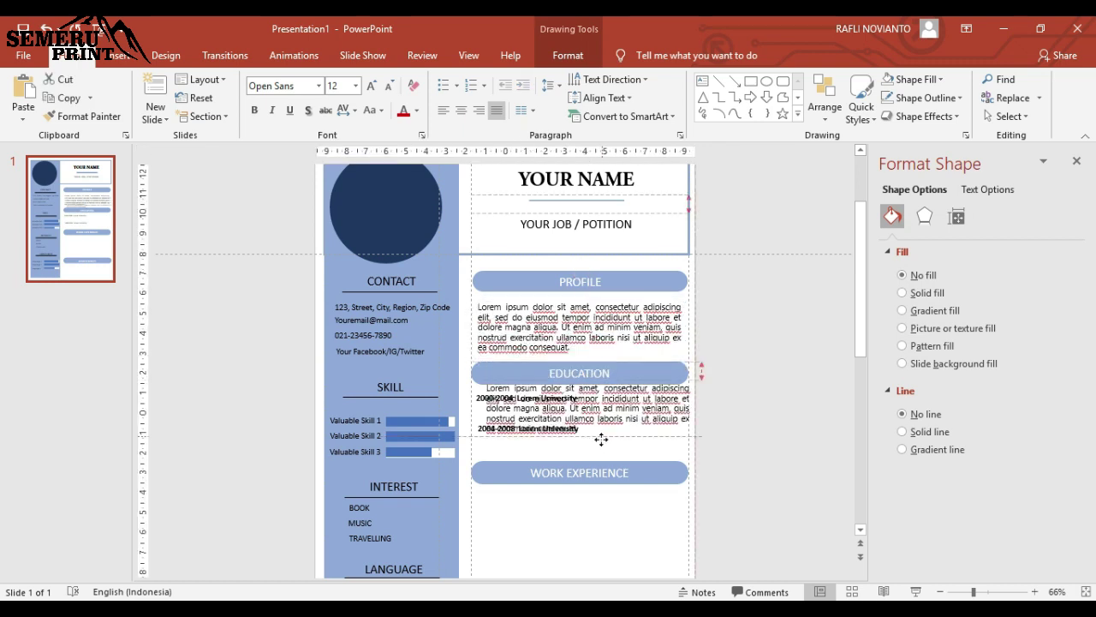
drag(597, 447, 591, 450)
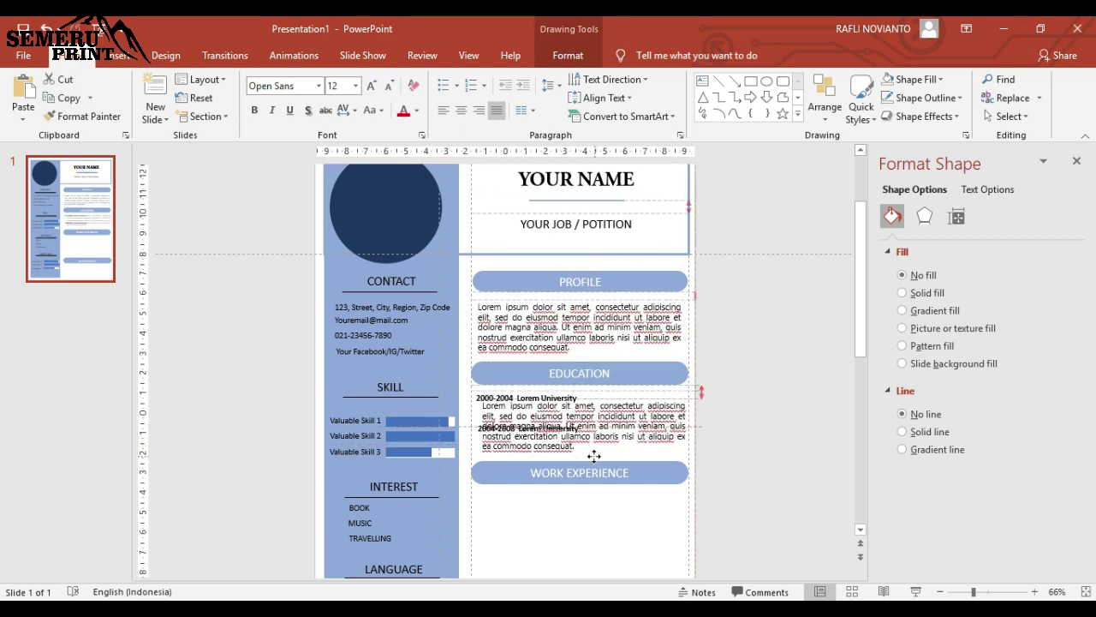
click(590, 449)
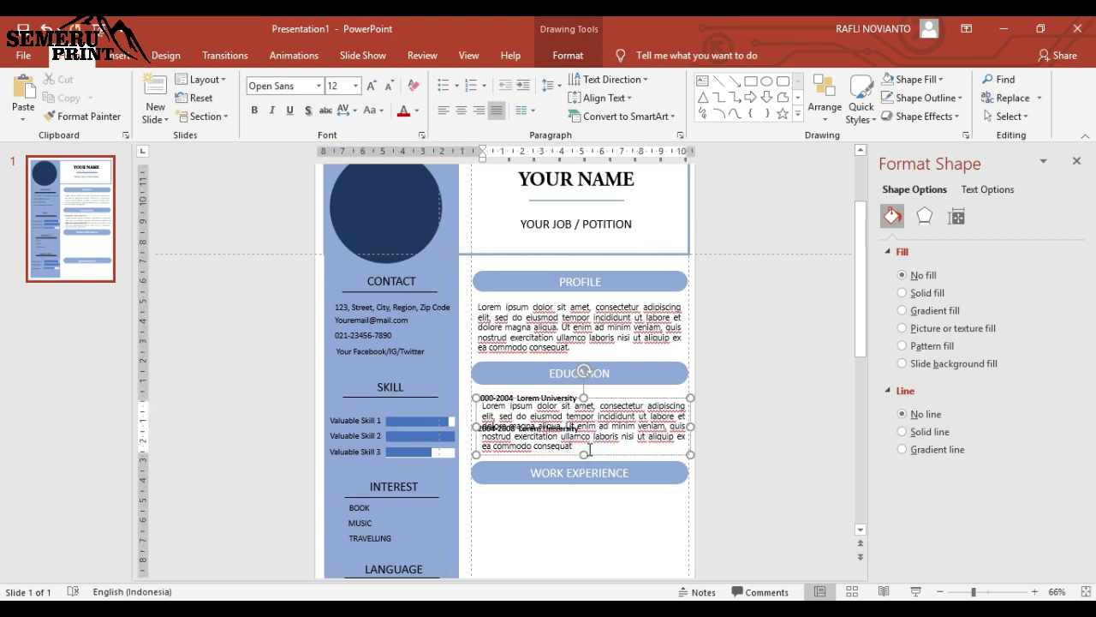
key(BackSpace)
key(BackSpace)
key(BackSpace)
key(BackSpace)
key(BackSpace)
key(BackSpace)
key(BackSpace)
key(BackSpace)
key(BackSpace)
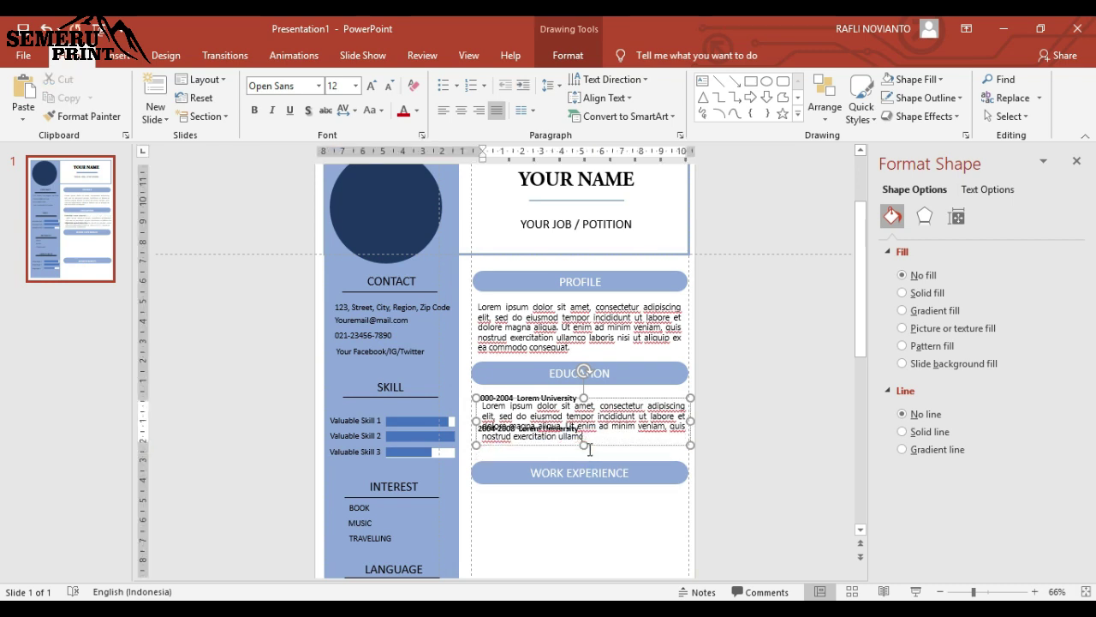
key(BackSpace)
key(BackSpace)
key(BackSpace)
key(BackSpace)
key(BackSpace)
key(BackSpace)
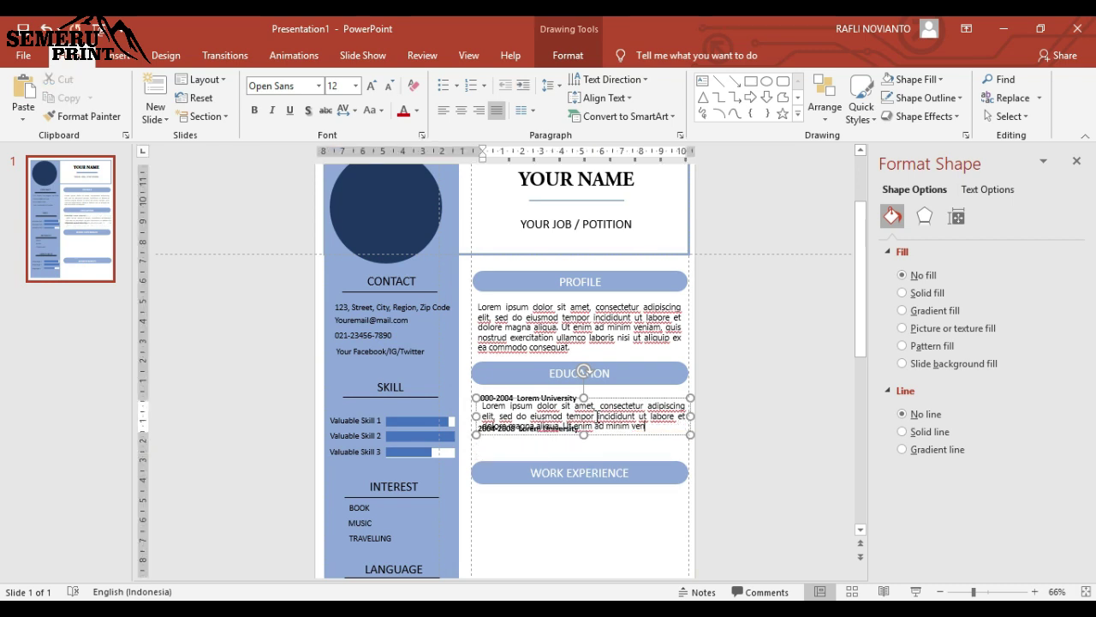
key(BackSpace)
key(BackSpace)
key(BackSpace)
key(BackSpace)
key(BackSpace)
key(BackSpace)
key(BackSpace)
key(BackSpace)
key(BackSpace)
key(BackSpace)
key(BackSpace)
key(BackSpace)
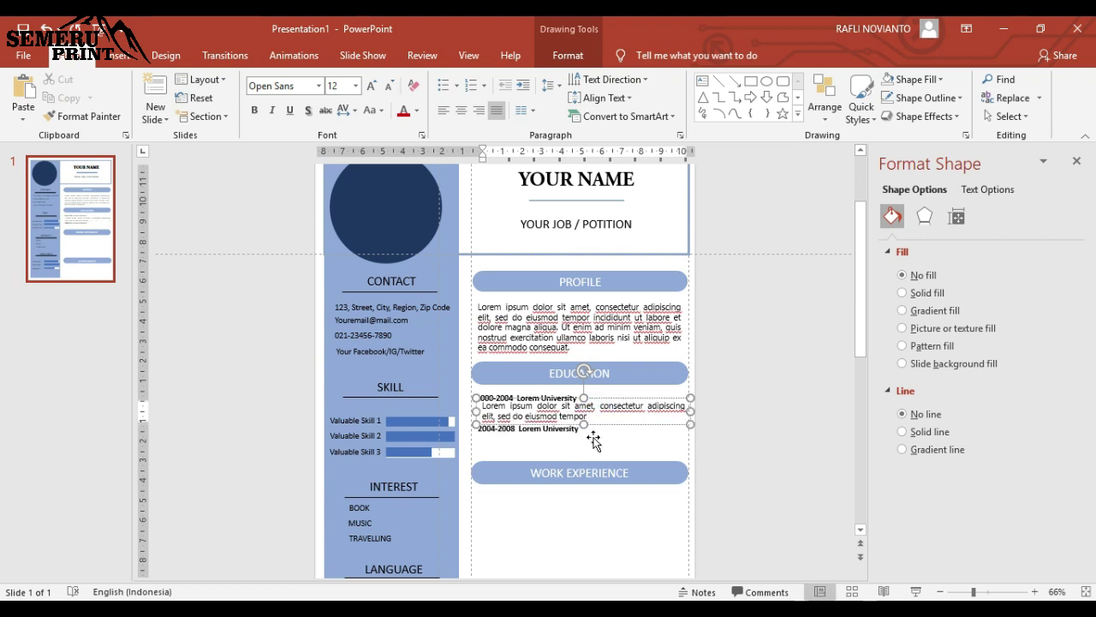
Nudge the 2000-2004 title up and align the description right beneath it
click(732, 448)
click(615, 409)
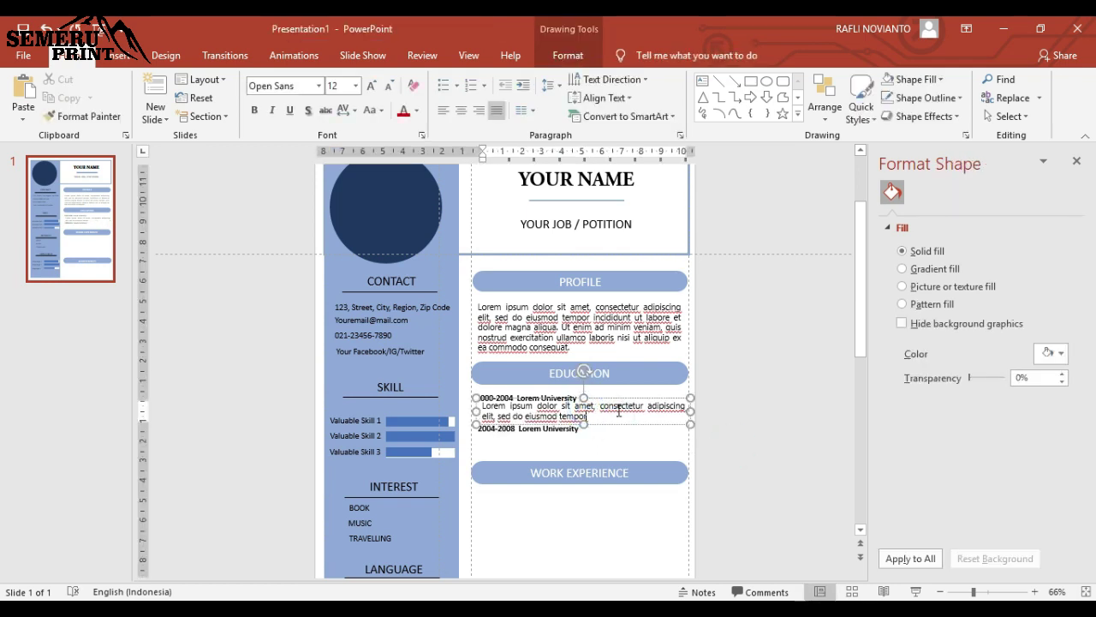
click(731, 448)
click(615, 392)
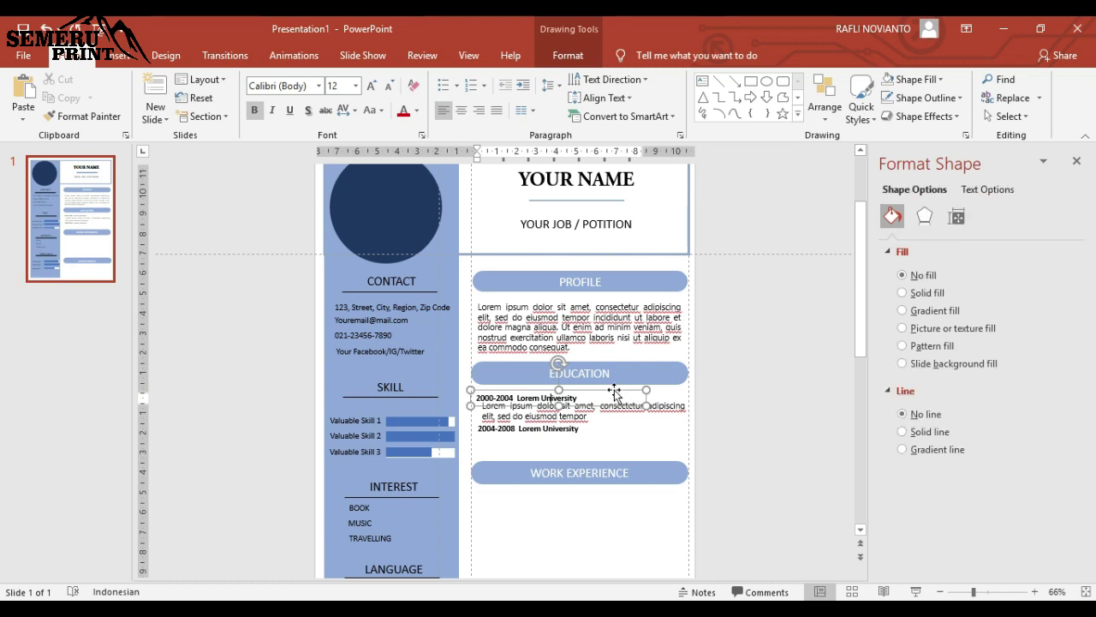
drag(615, 391, 615, 387)
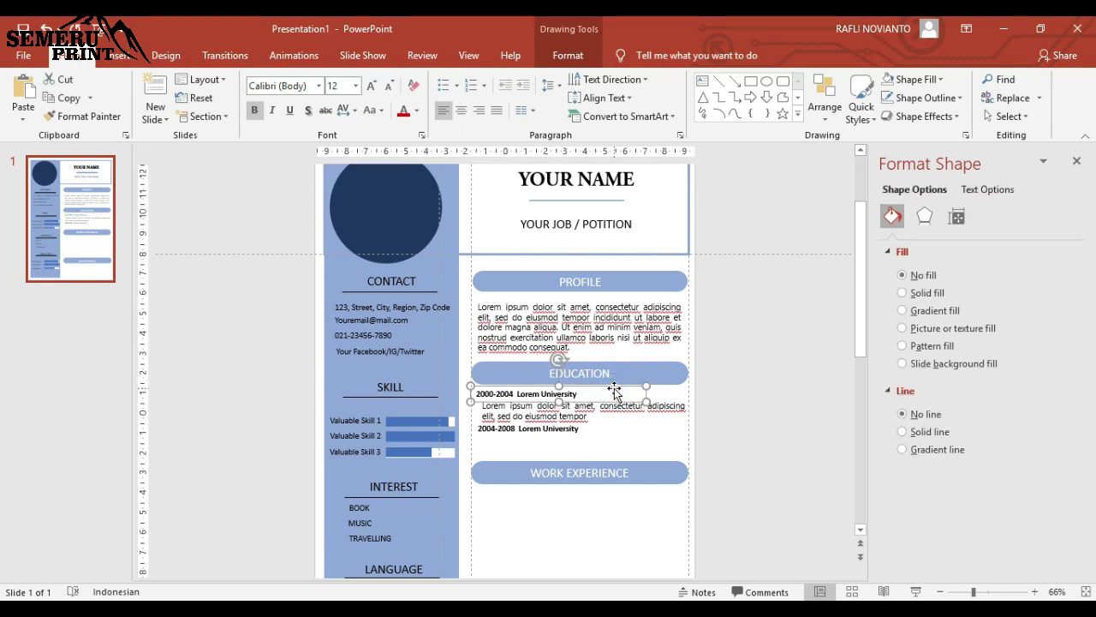
click(765, 428)
click(660, 405)
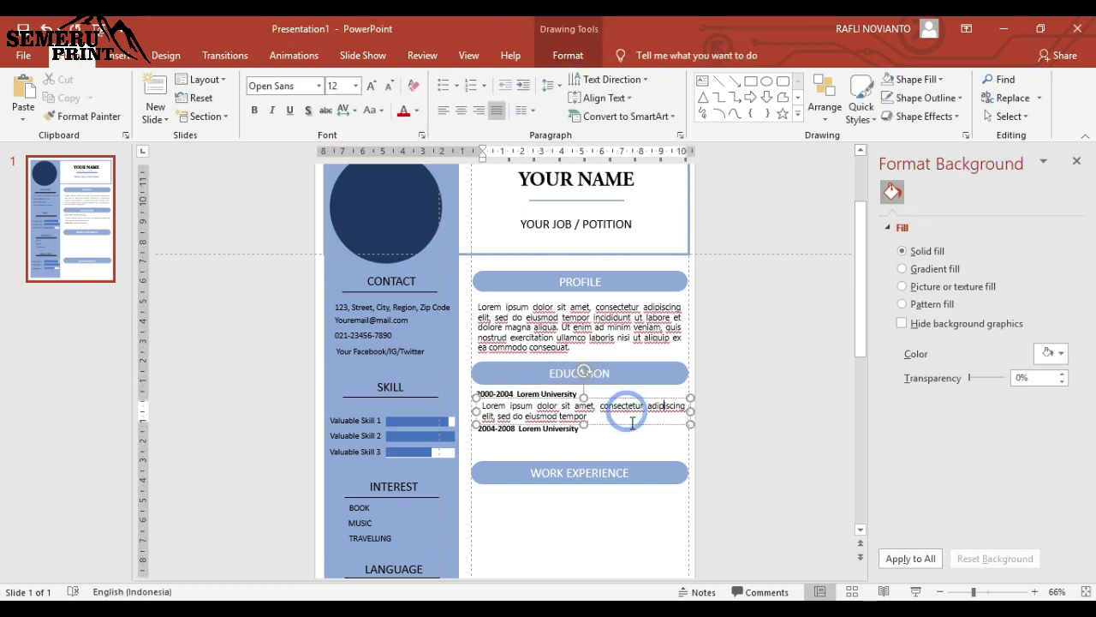
mouse_move(600, 423)
mouse_down()
mouse_move(591, 424)
mouse_move(599, 456)
mouse_up()
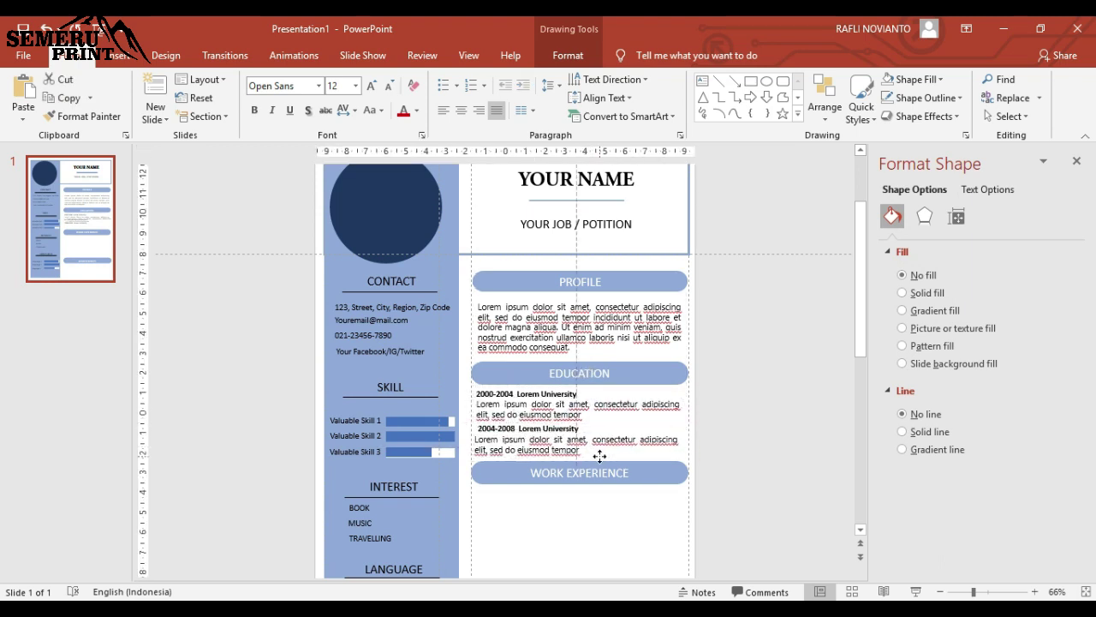
click(801, 415)
Add a bold 12 pt 'Jan 2009 – Jan 2015' date box under Work Experience
scroll(775, 444, down, 1)
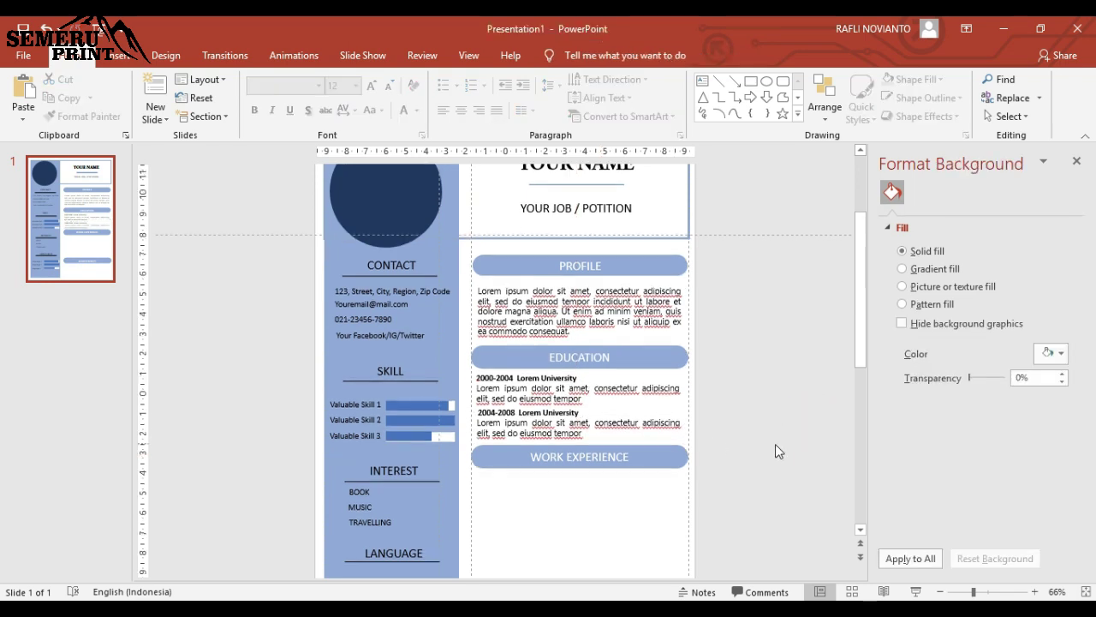
scroll(726, 490, down, 2)
scroll(725, 489, down, 2)
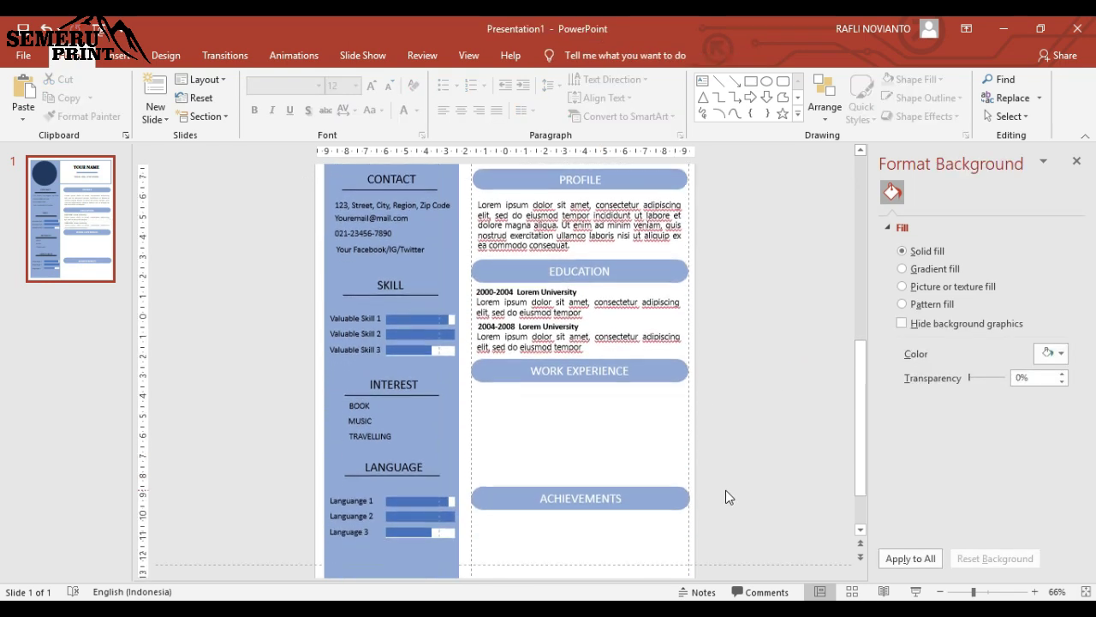
scroll(726, 497, down, 1)
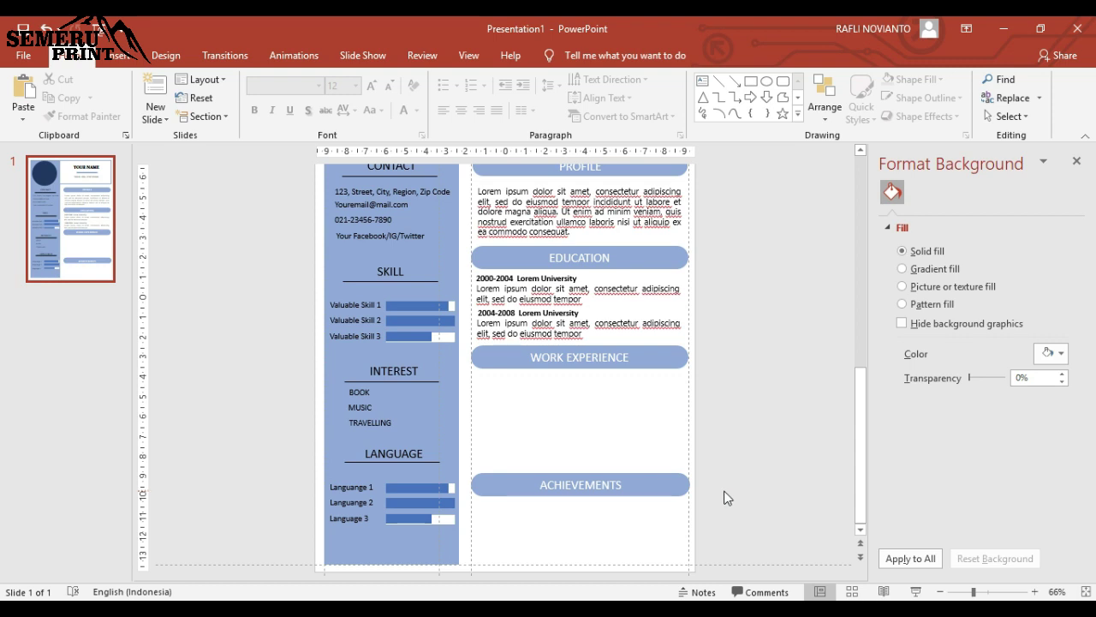
click(119, 54)
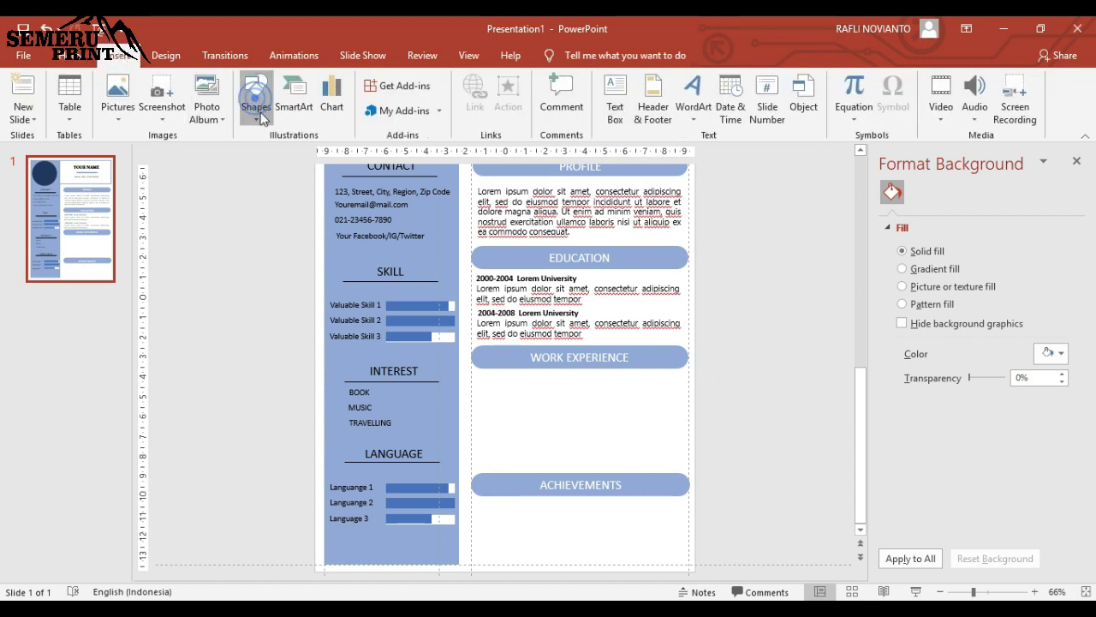
click(248, 156)
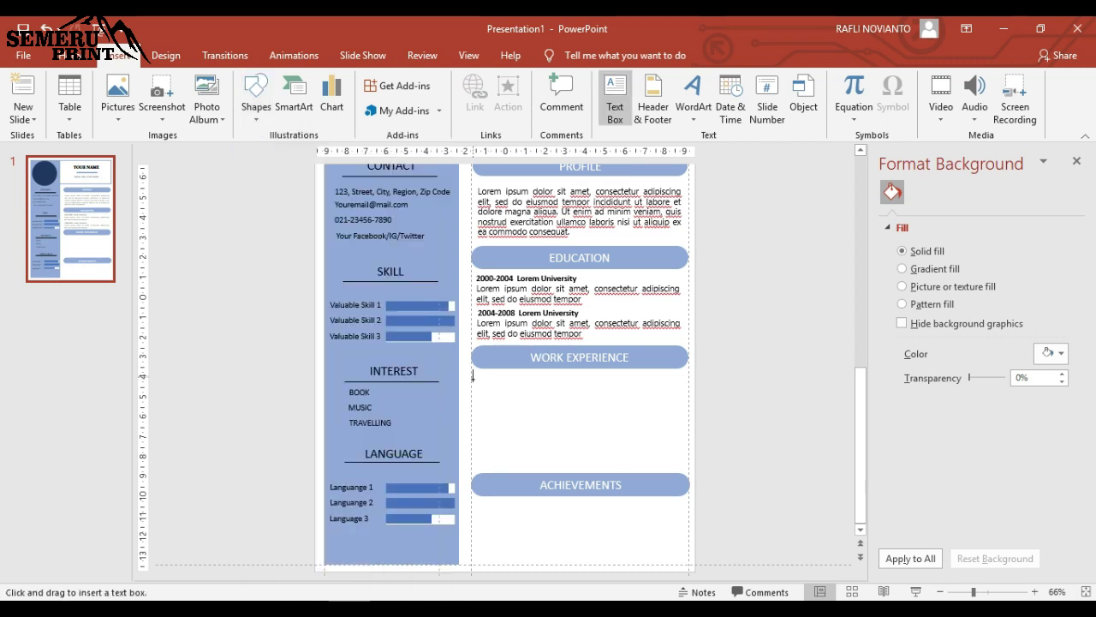
mouse_move(471, 382)
mouse_down()
mouse_move(523, 412)
mouse_move(505, 408)
mouse_up()
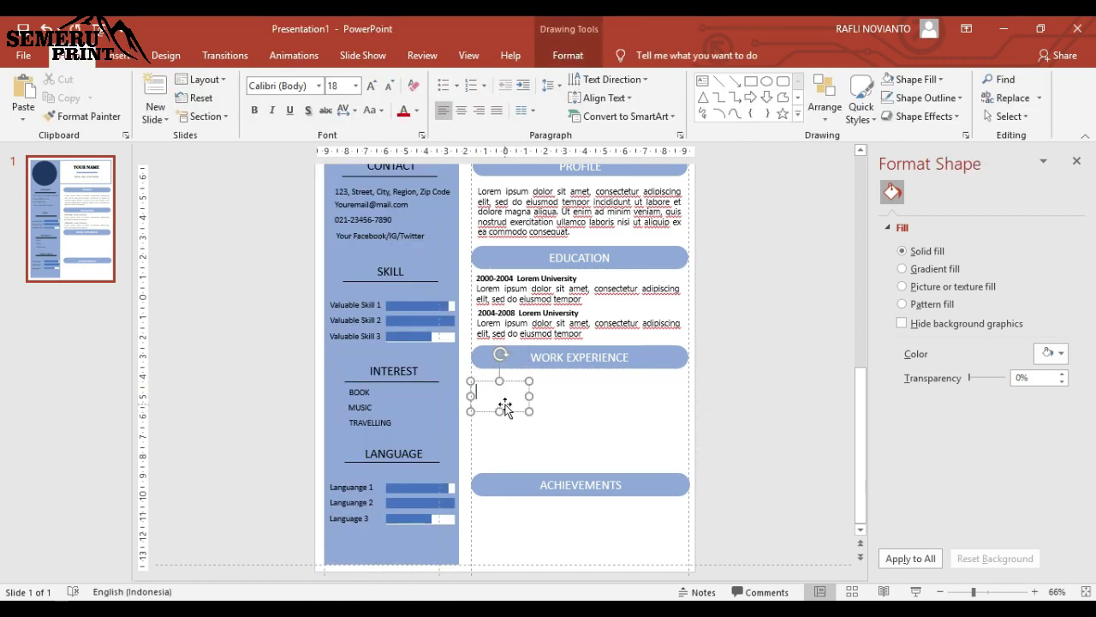
click(389, 86)
click(389, 87)
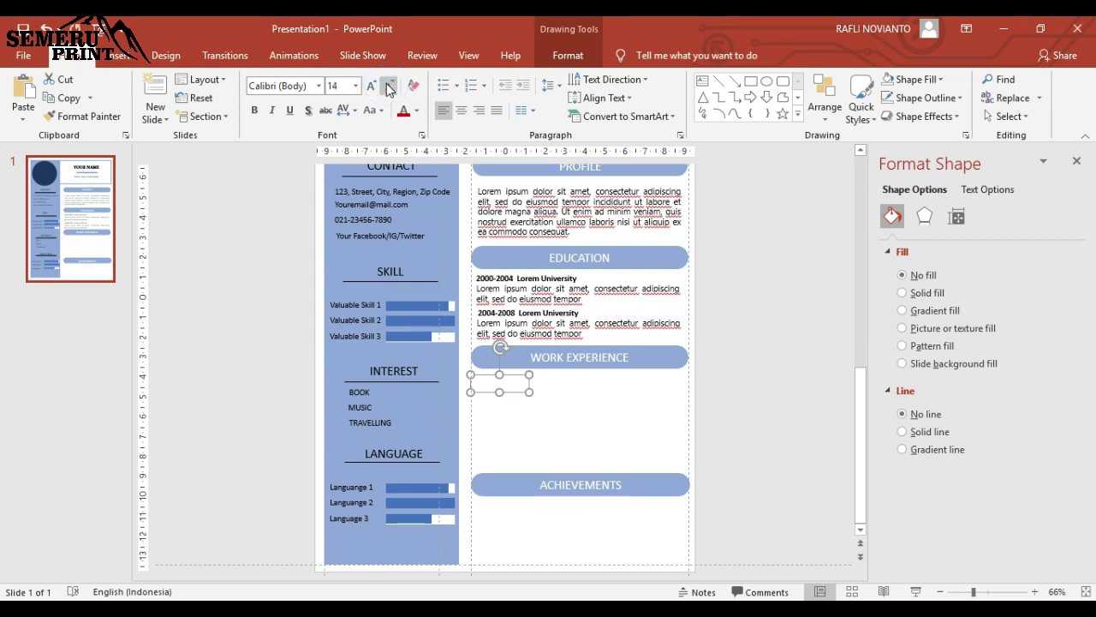
click(390, 86)
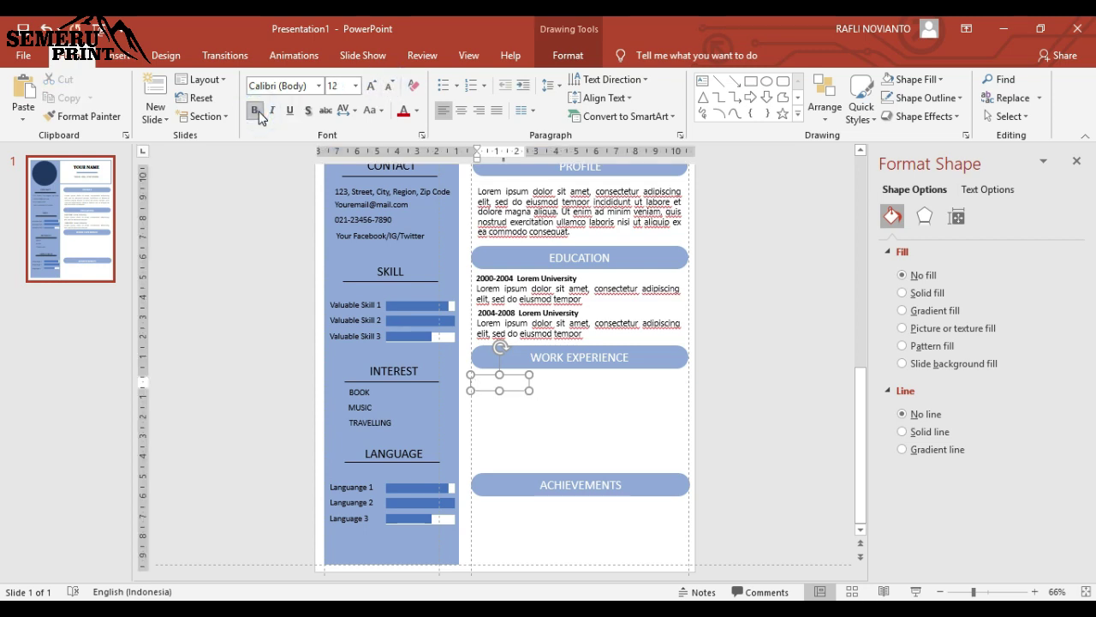
text(Jan 2009 -)
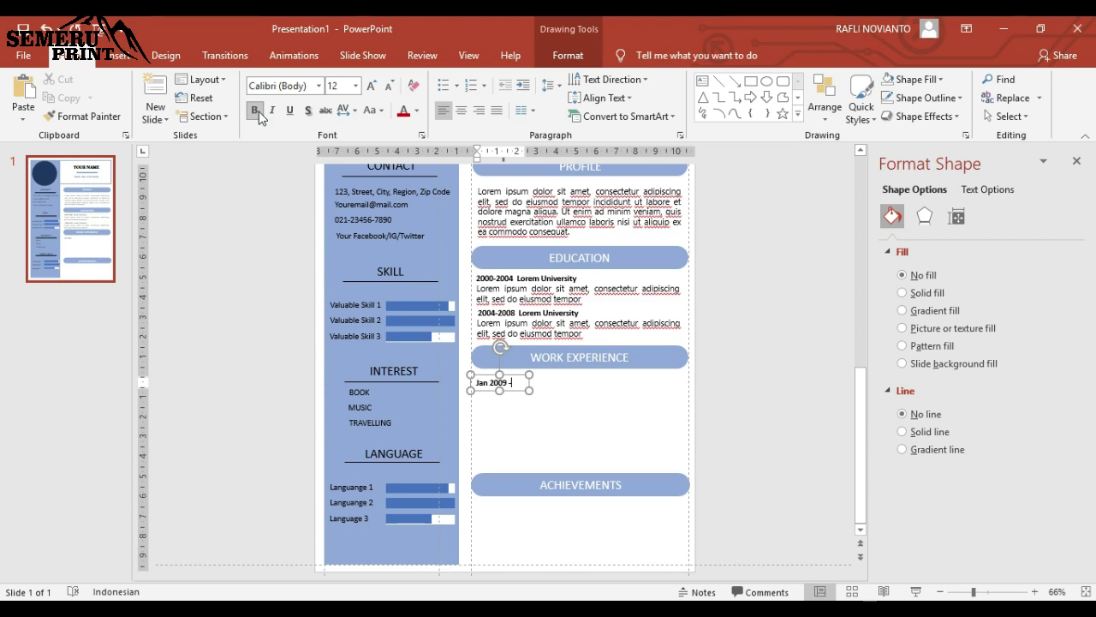
key(Return)
text(J)
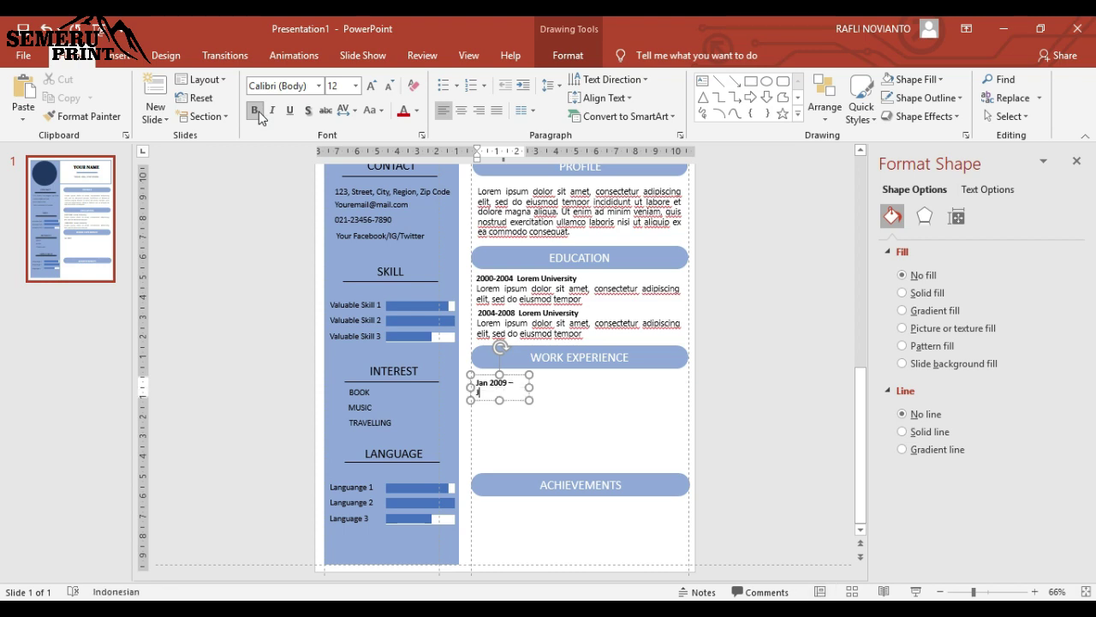
text(an 2015)
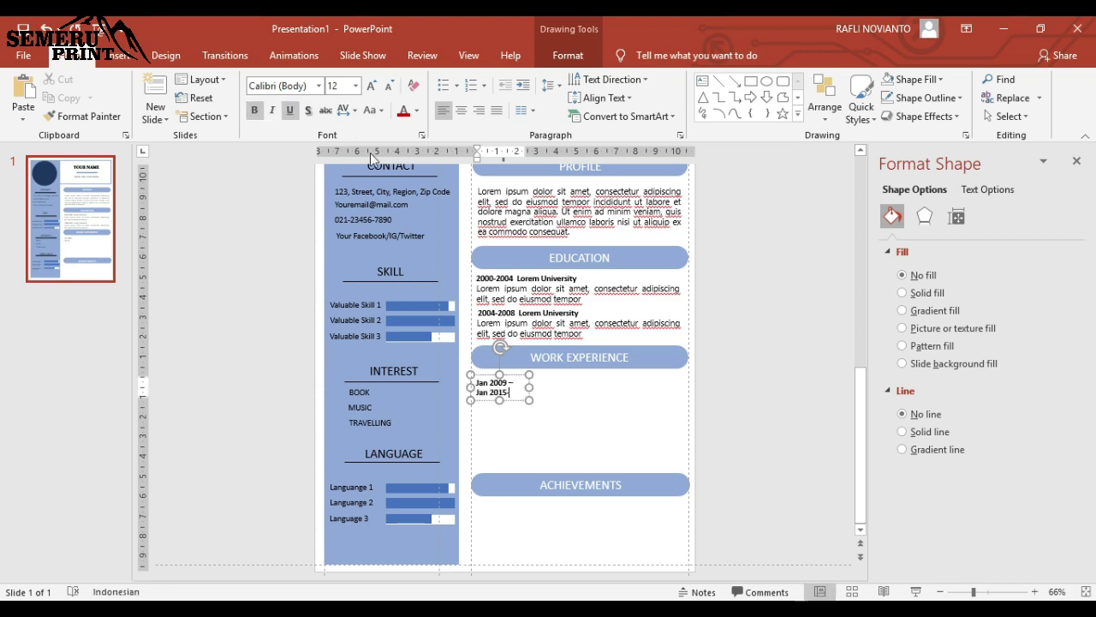
click(582, 398)
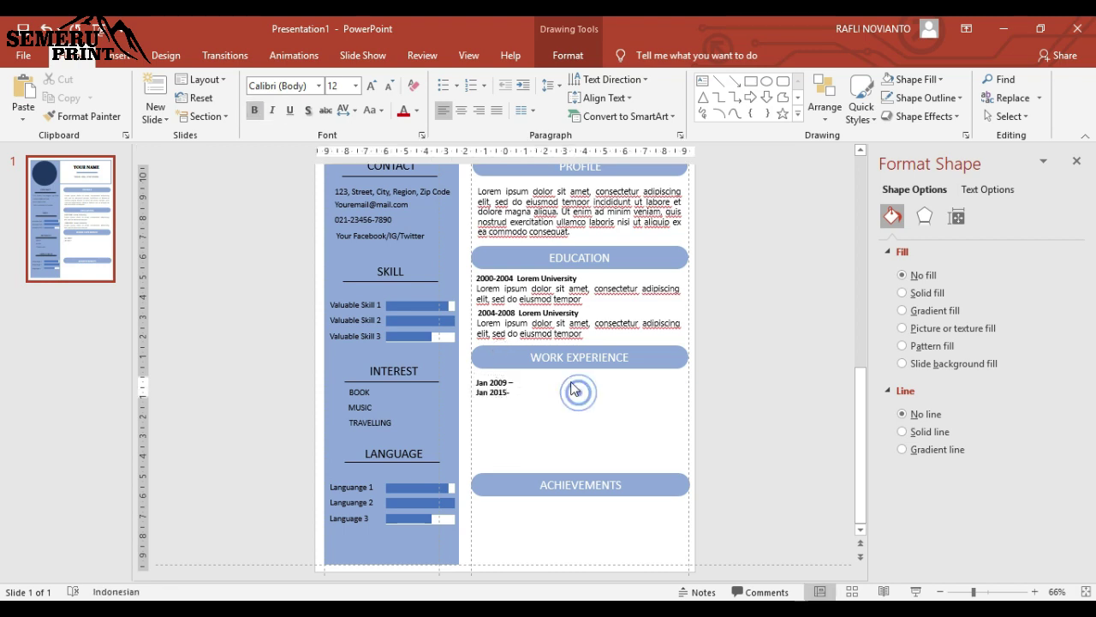
Duplicate the date box lower in the section and nudge both dates into alignment
drag(516, 398, 510, 440)
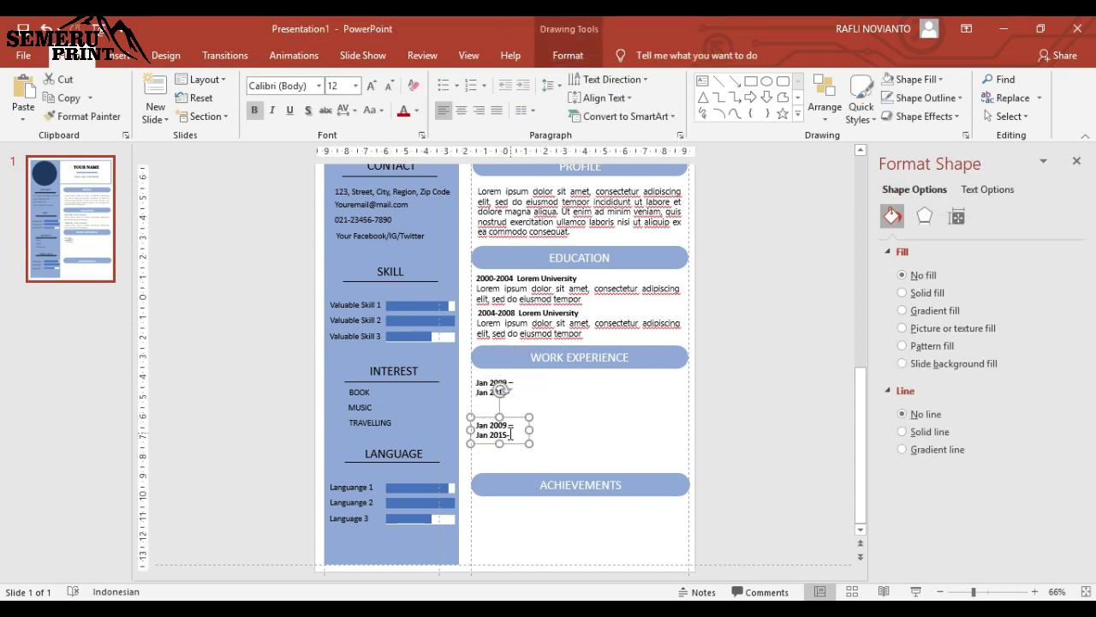
click(507, 426)
click(518, 387)
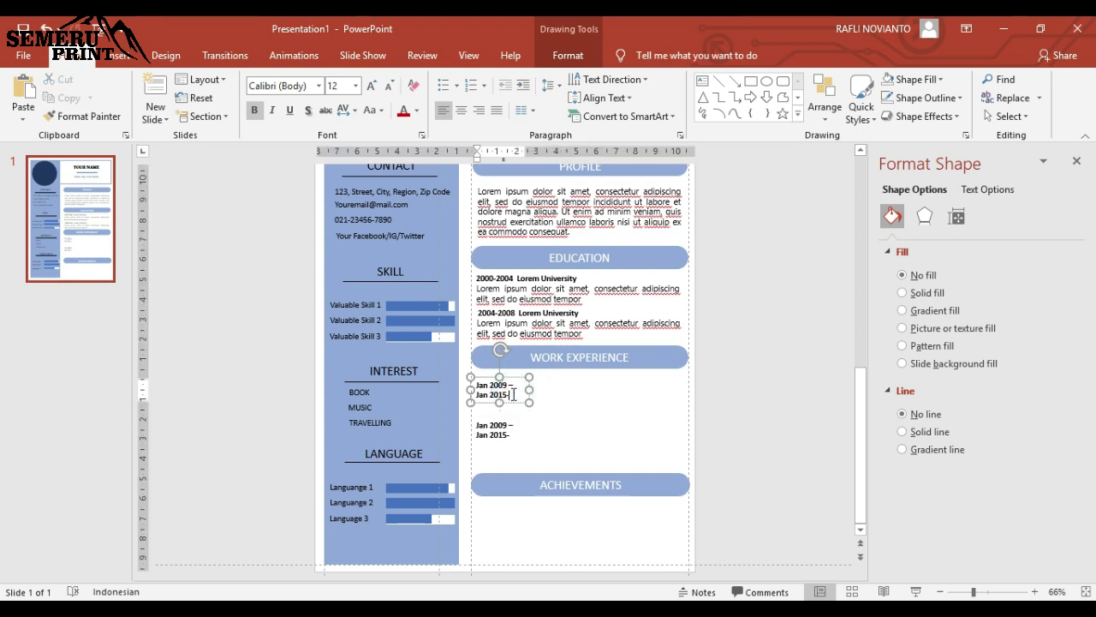
click(627, 420)
click(503, 396)
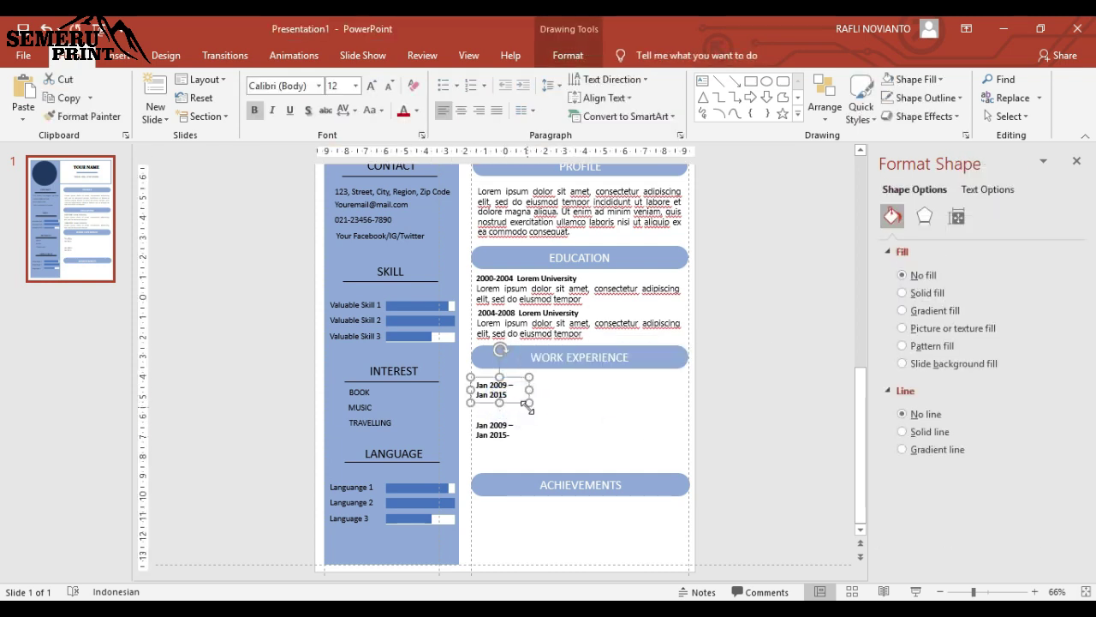
drag(529, 403, 526, 401)
key(Up)
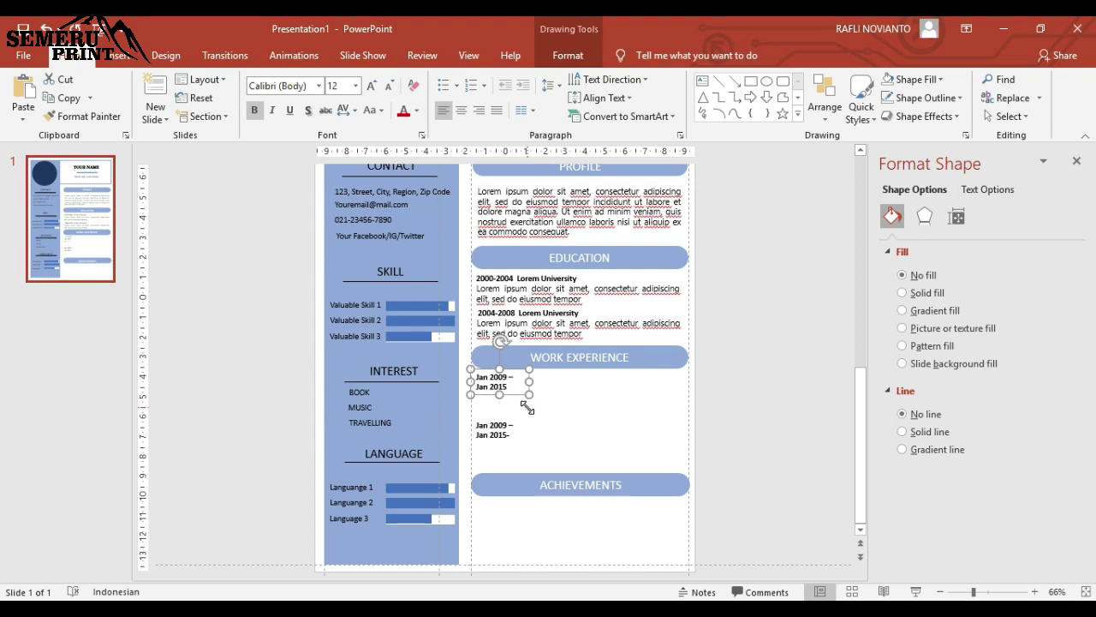
click(586, 457)
click(518, 438)
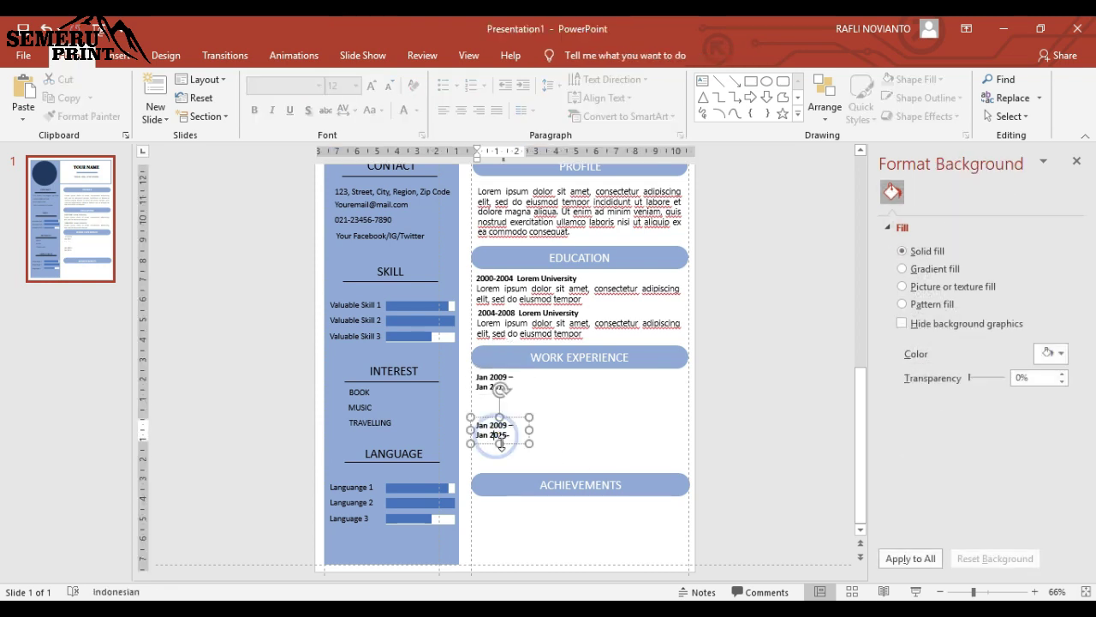
drag(520, 440, 520, 437)
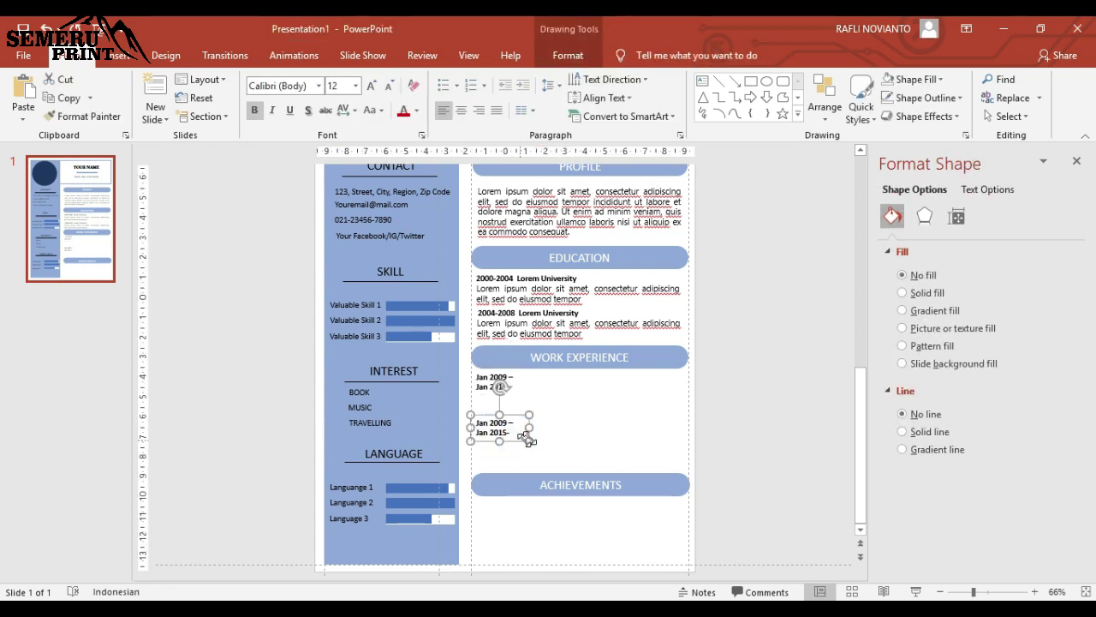
click(511, 432)
click(587, 428)
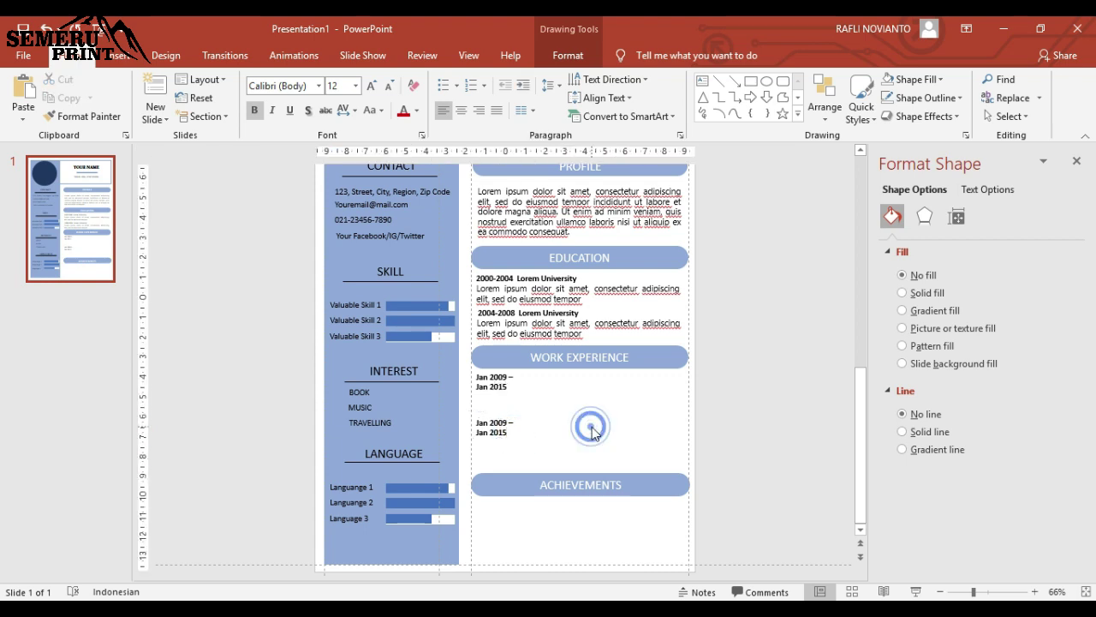
click(120, 55)
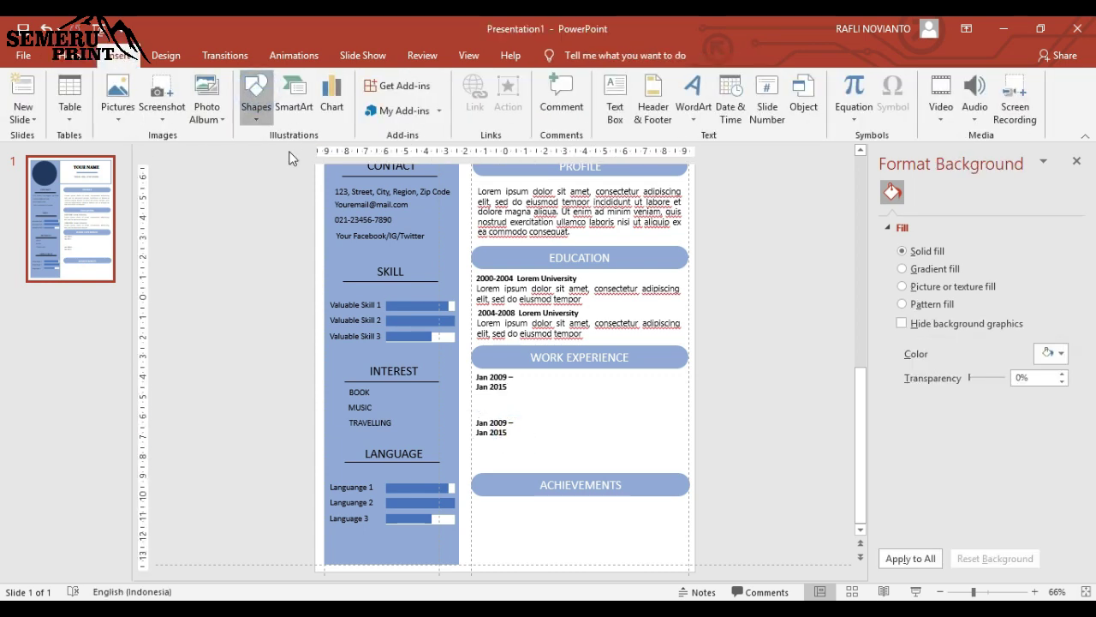
Add a bold 12 pt 'JOB POTITION' heading lined up with the Jan 2009 date
click(255, 112)
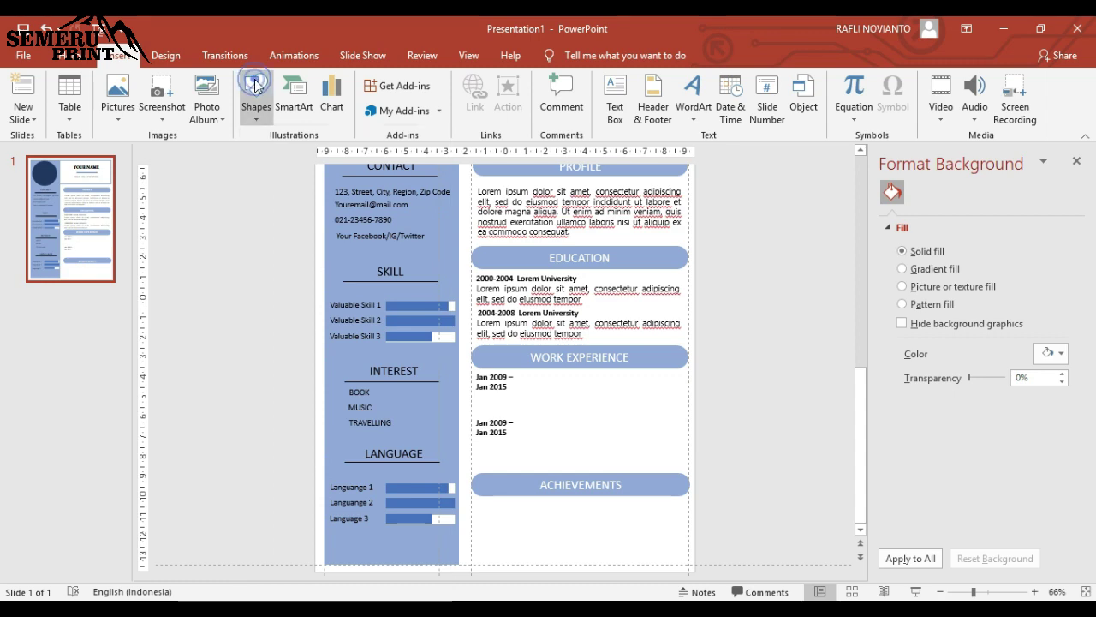
click(254, 111)
click(248, 152)
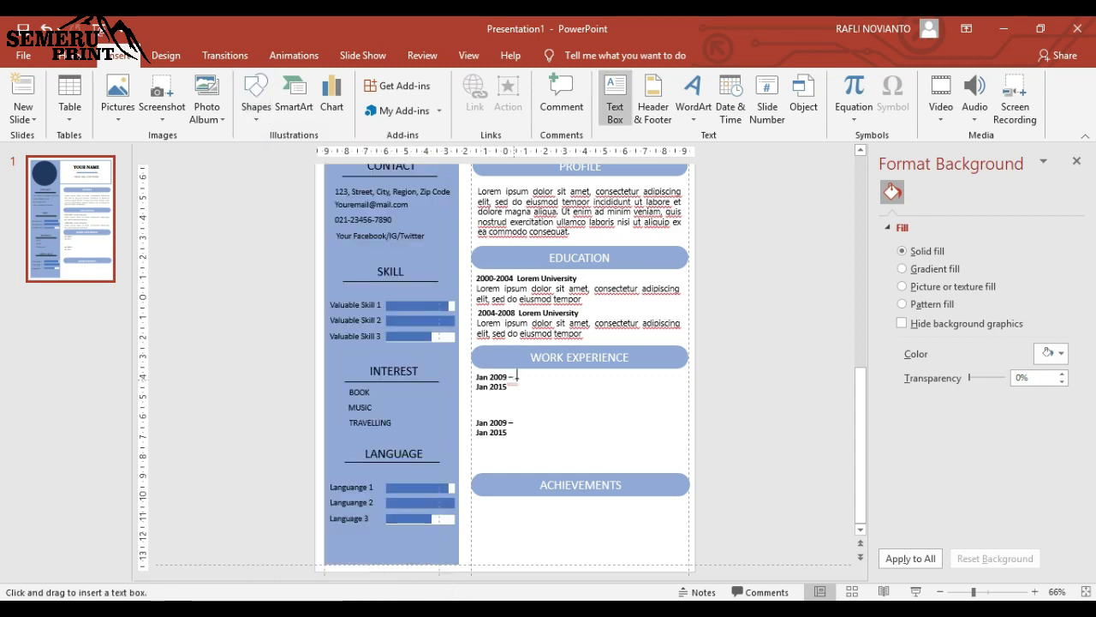
drag(517, 382, 624, 402)
click(390, 86)
click(390, 87)
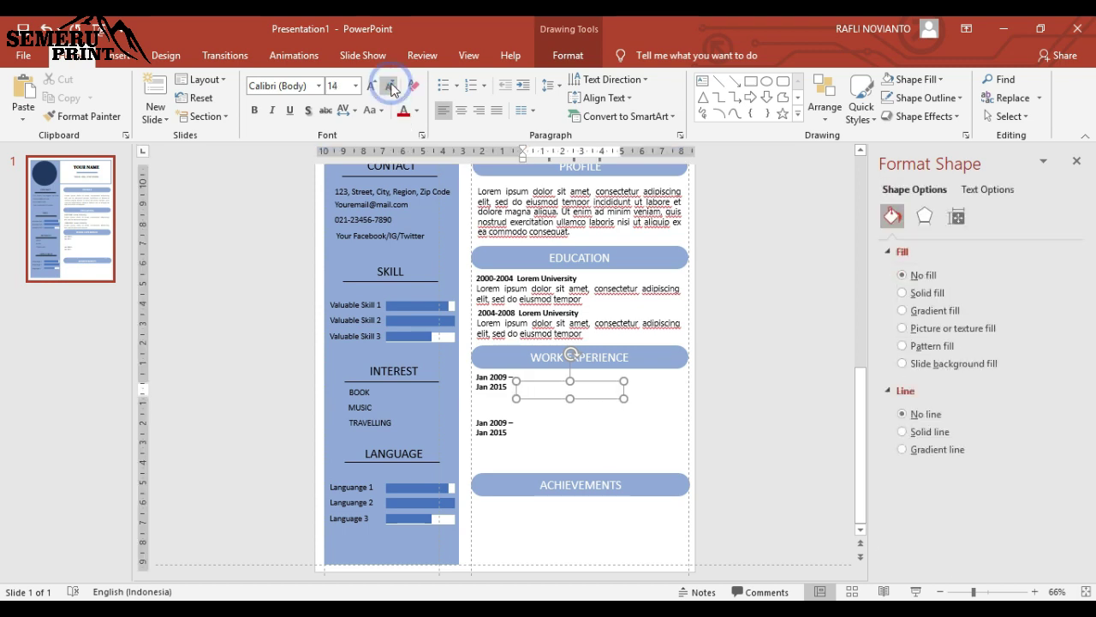
click(390, 87)
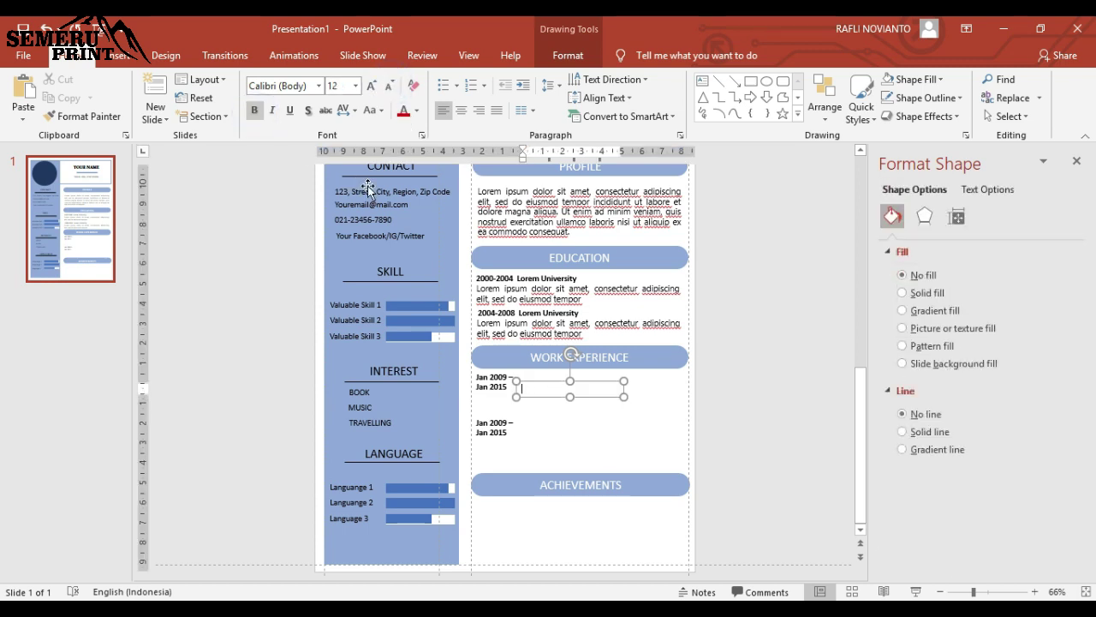
text(JOB POTITI)
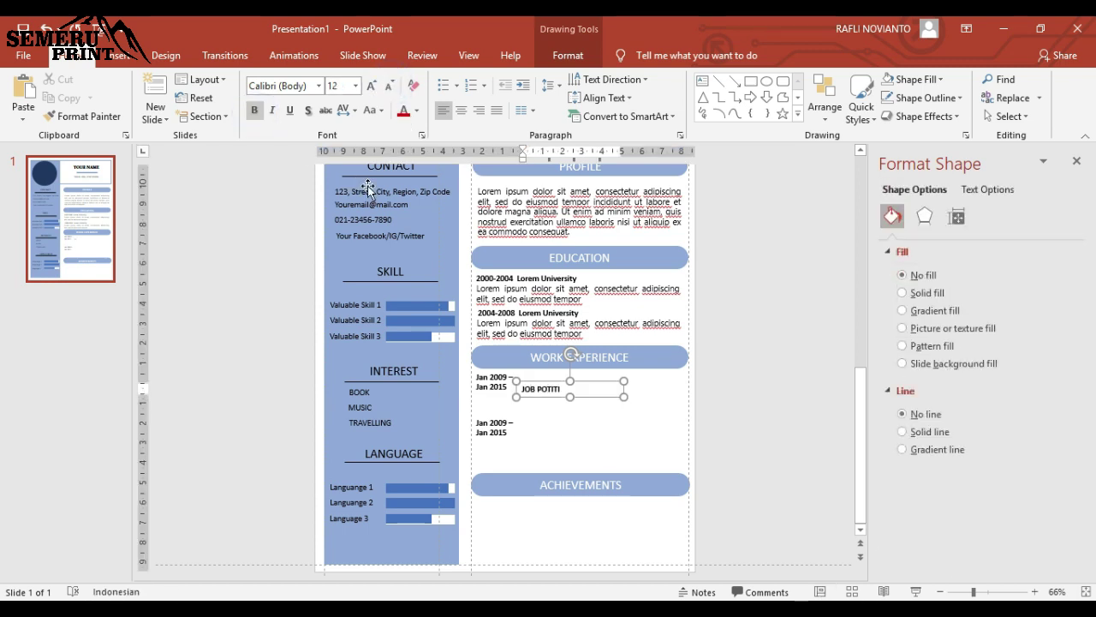
text(N)
mouse_move(590, 394)
mouse_down()
mouse_move(590, 383)
mouse_move(585, 429)
mouse_up()
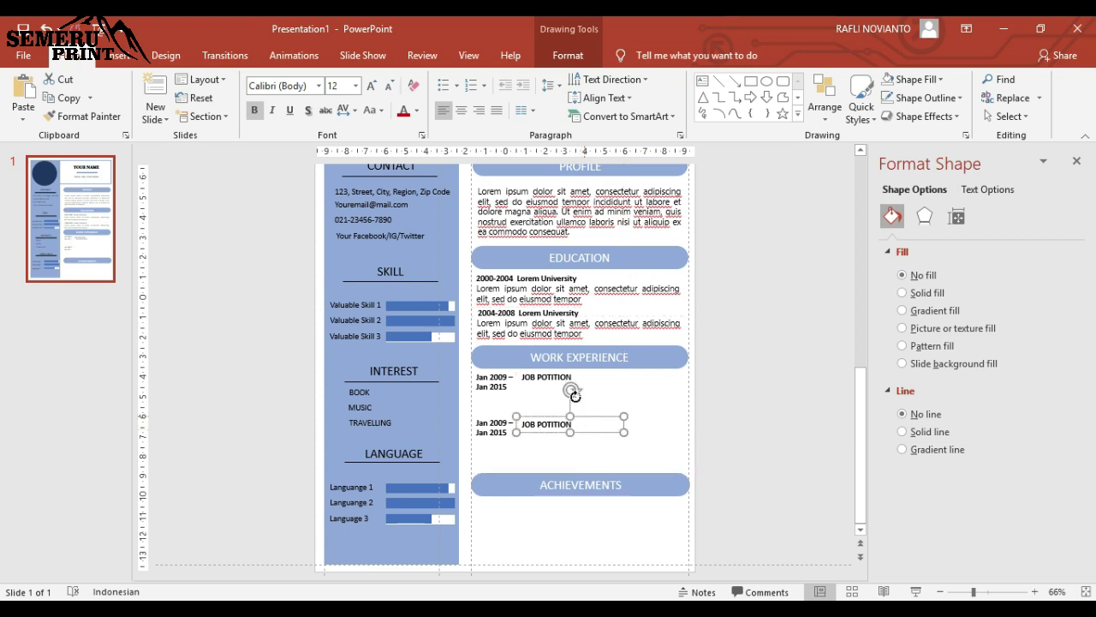
Duplicate the heading into an 11 pt 'Company' line and place it under the second job
click(539, 397)
click(535, 381)
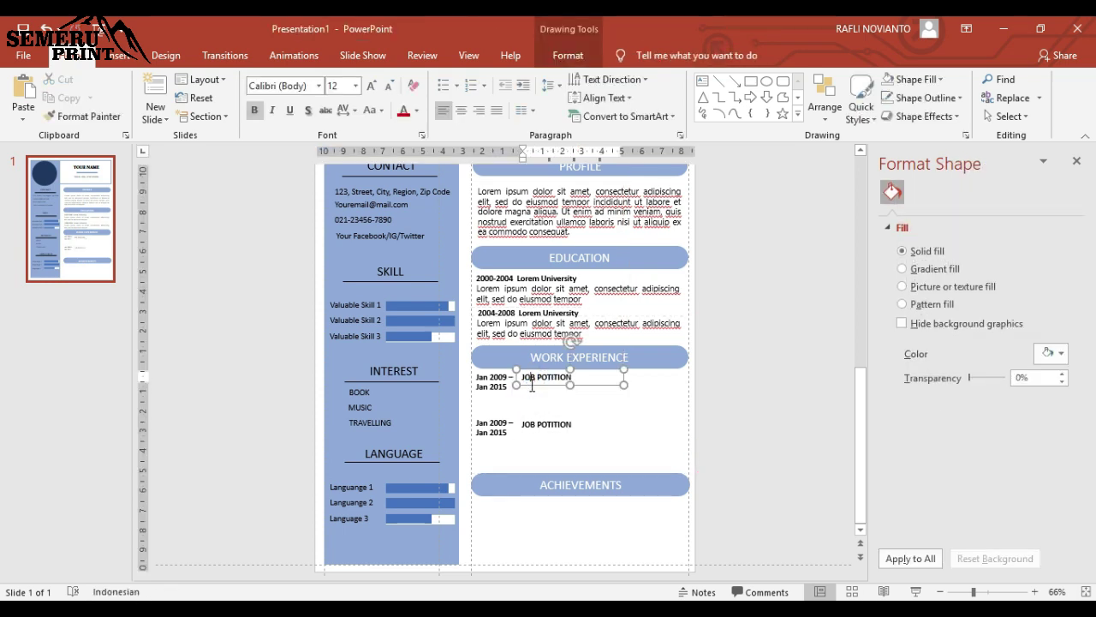
key(ctrl+d)
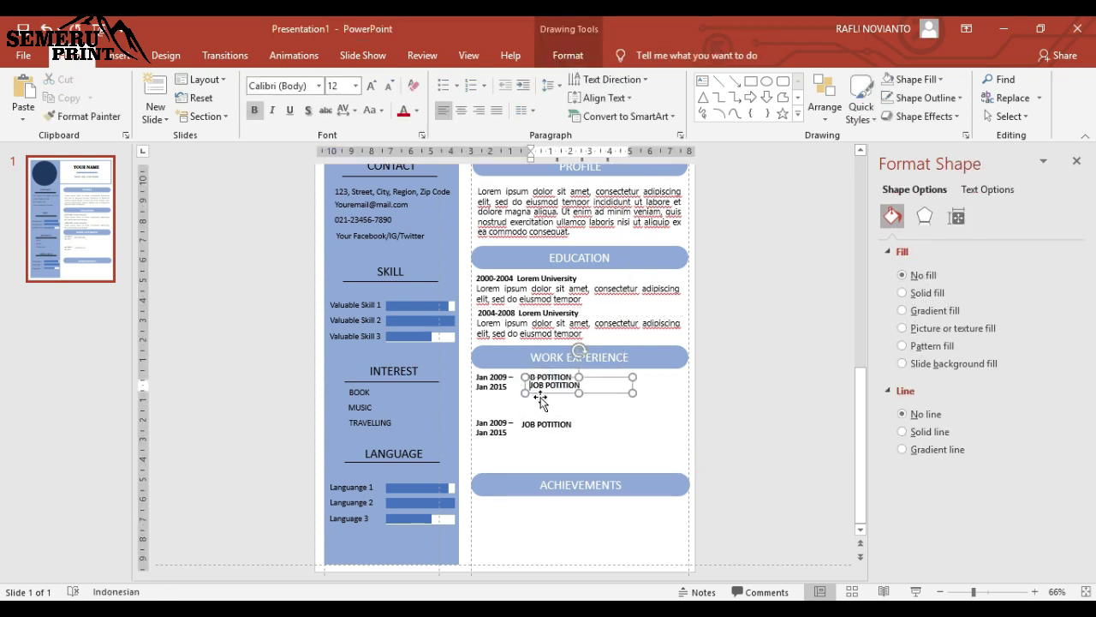
drag(542, 398, 531, 398)
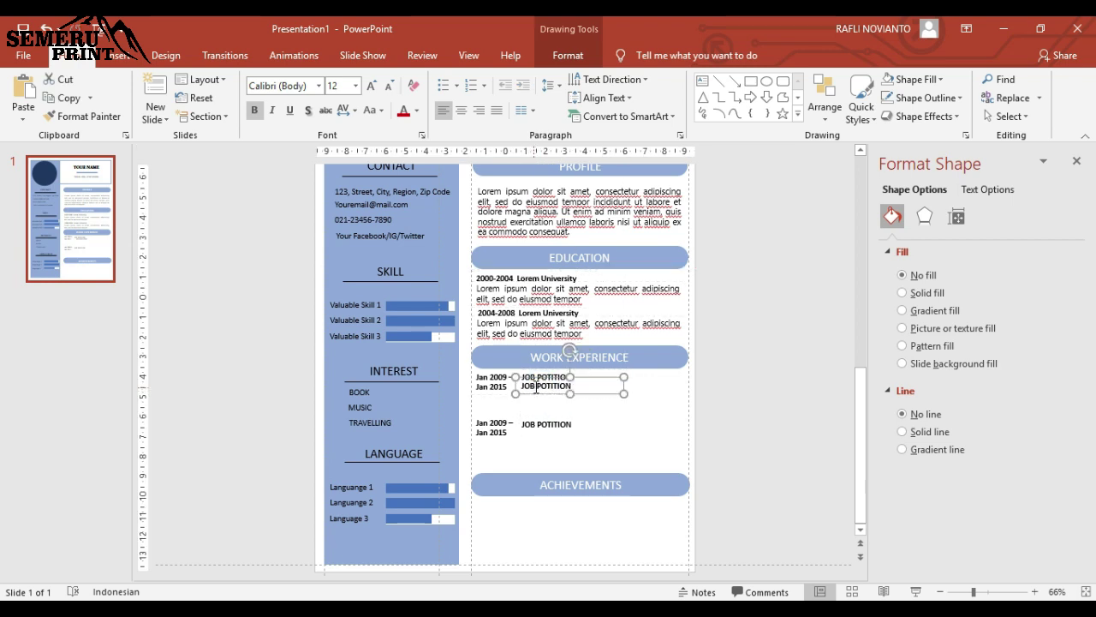
key(ctrl+a)
click(390, 86)
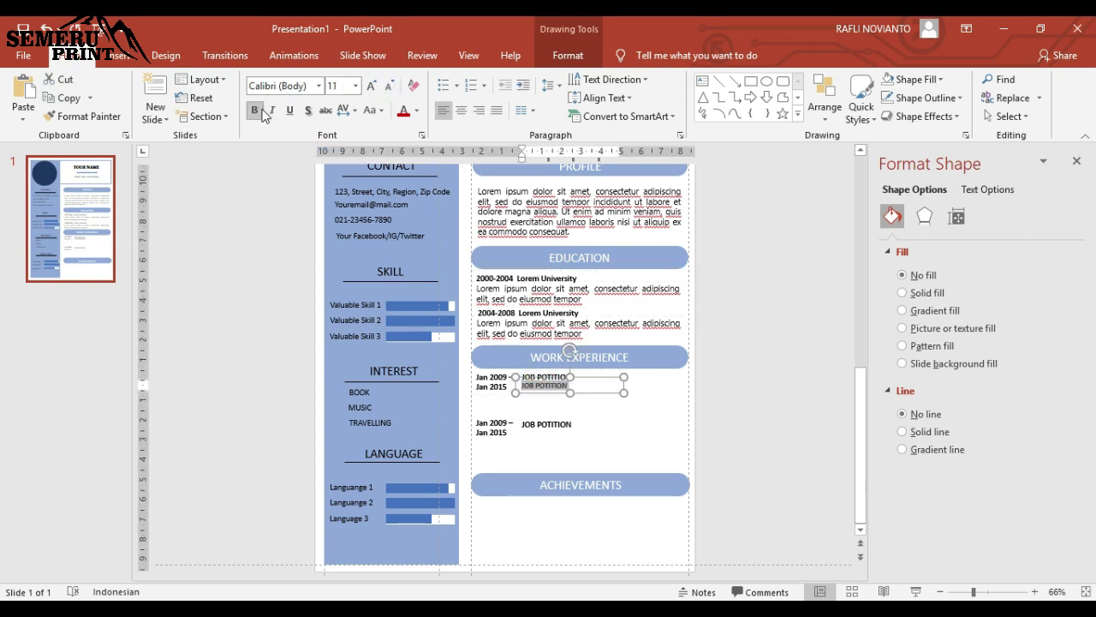
text(Compa)
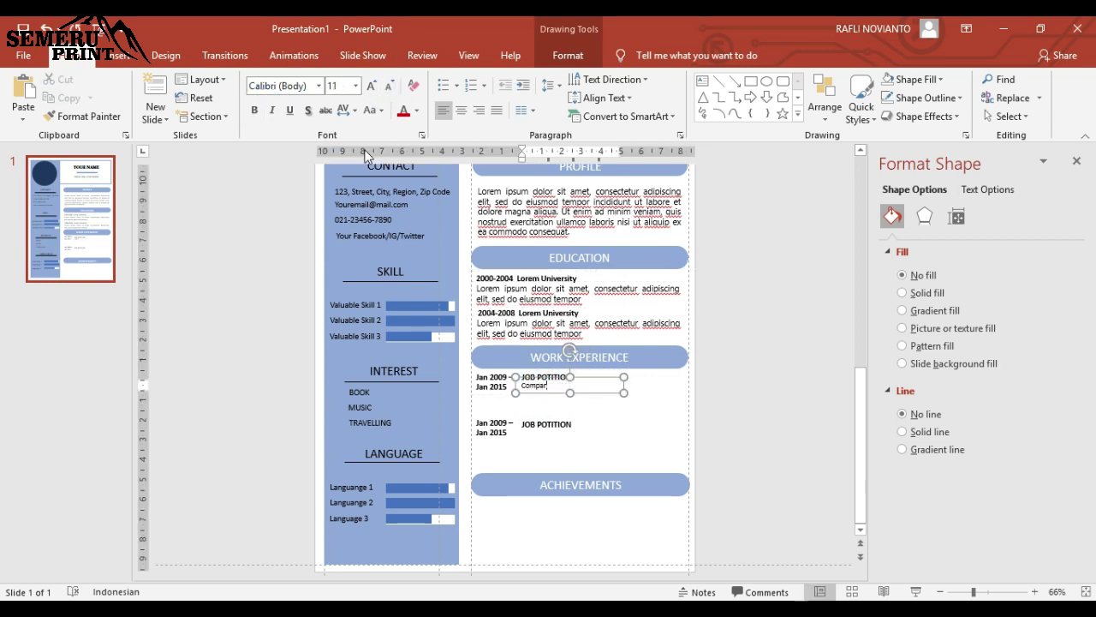
text(ny)
drag(554, 392, 552, 442)
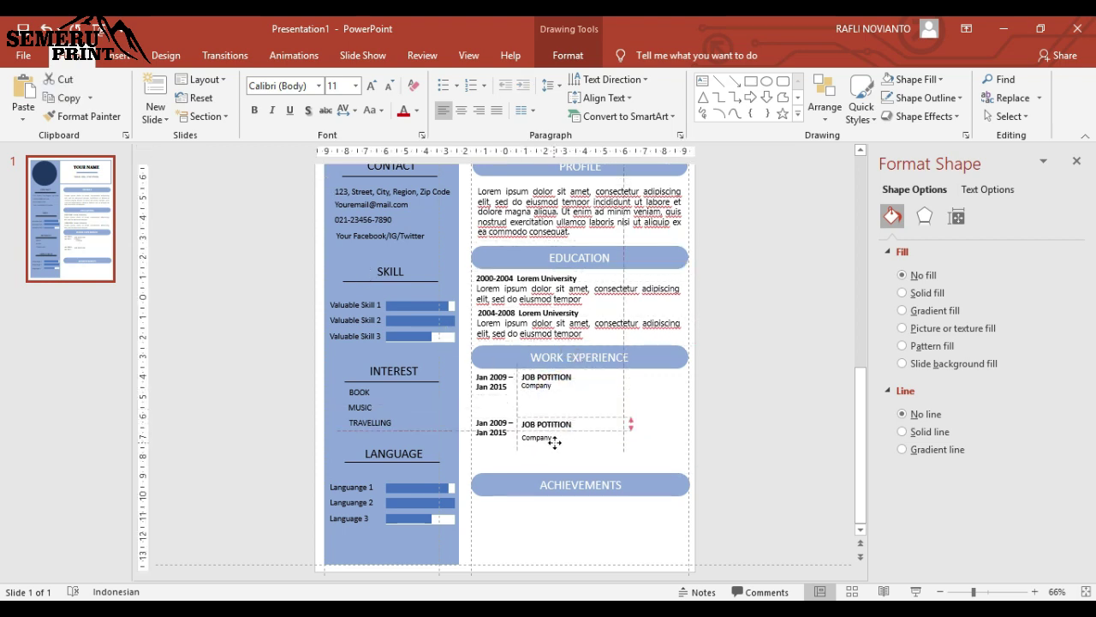
Copy the first job's Company box to just below it
click(539, 387)
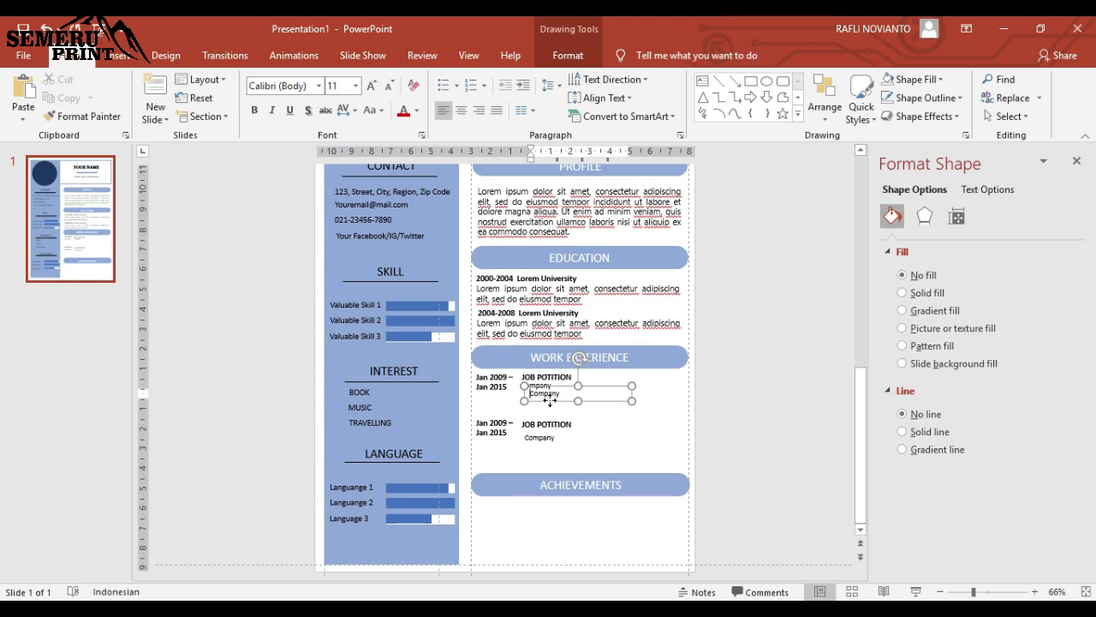
mouse_move(546, 393)
mouse_down()
mouse_move(561, 418)
mouse_move(545, 413)
mouse_move(562, 409)
mouse_up()
click(554, 408)
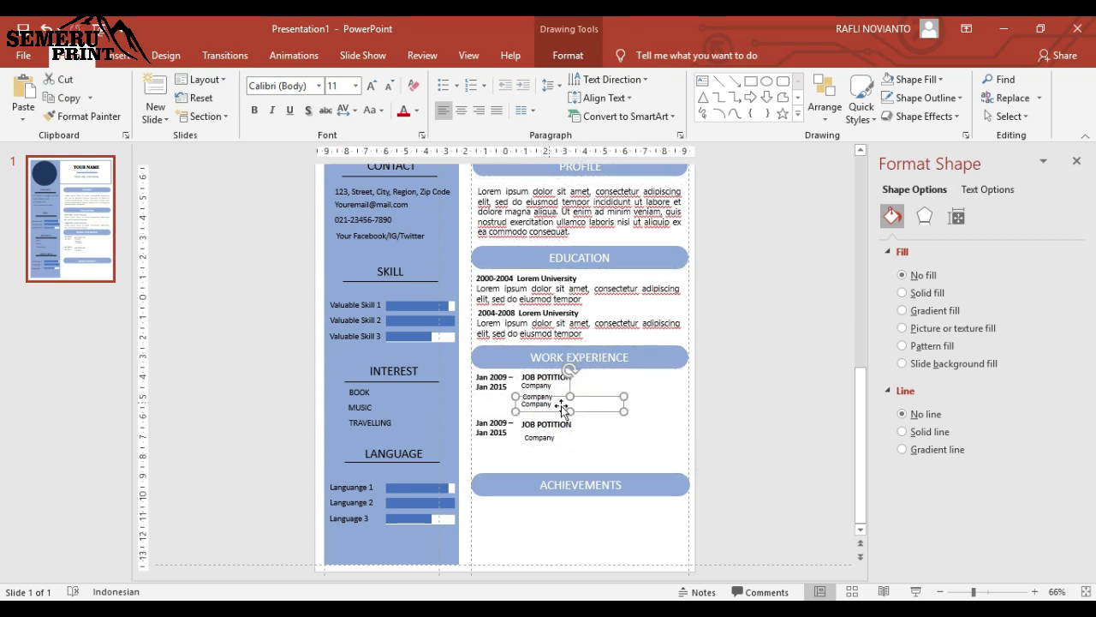
key(Down)
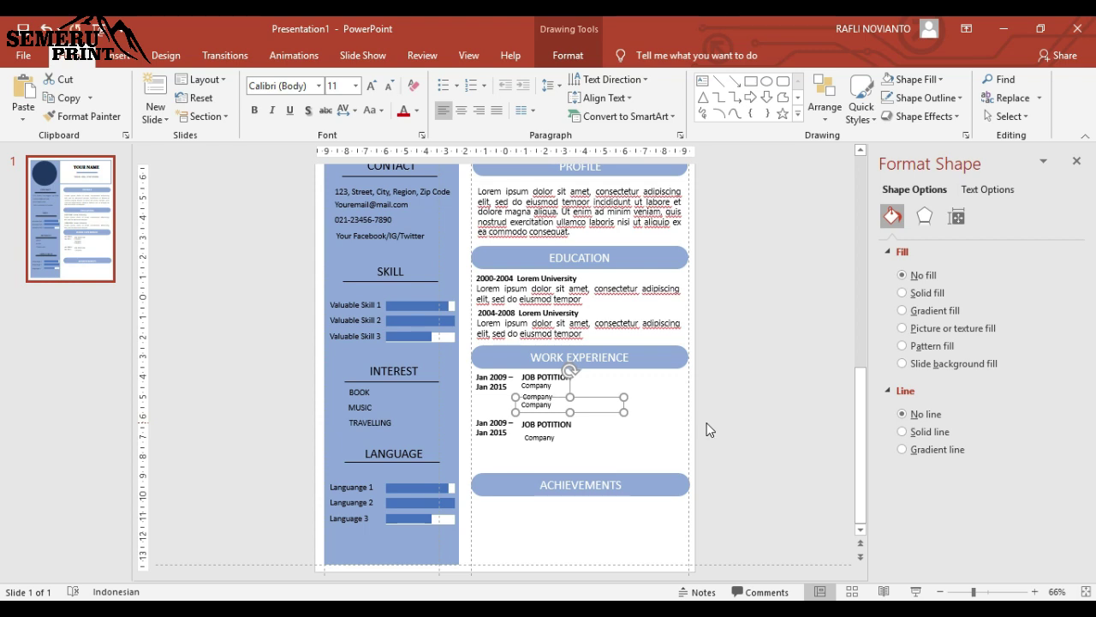
Rewrite the copied box as two '- Lorem ipsum' bullet lines under the first company
key(Down)
key(Down)
key(Up)
key(Up)
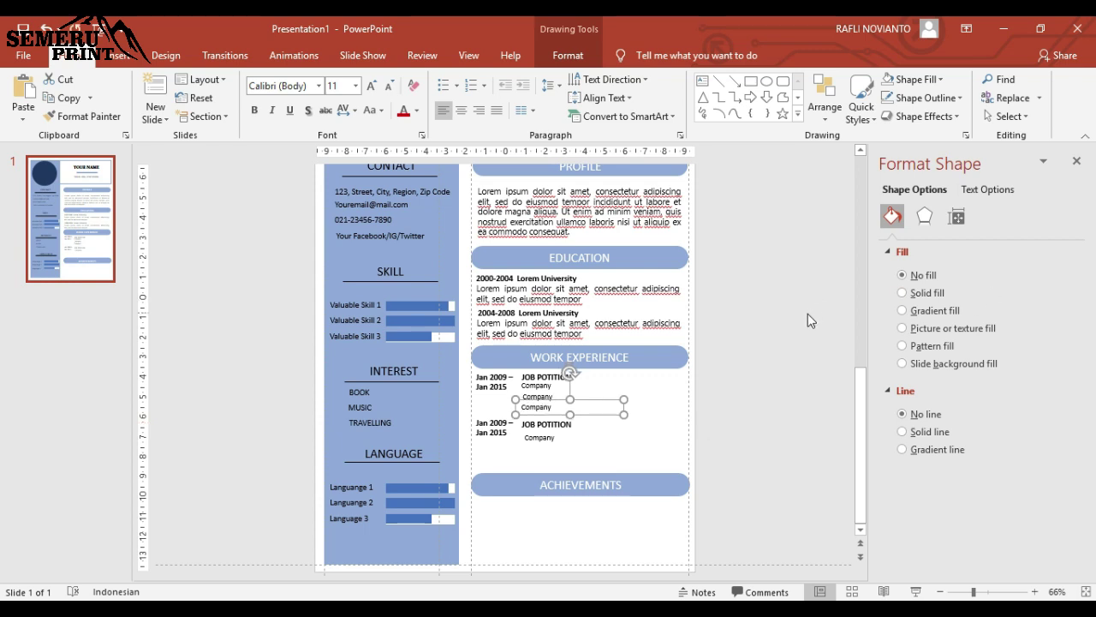
click(808, 313)
click(524, 396)
drag(548, 390, 549, 401)
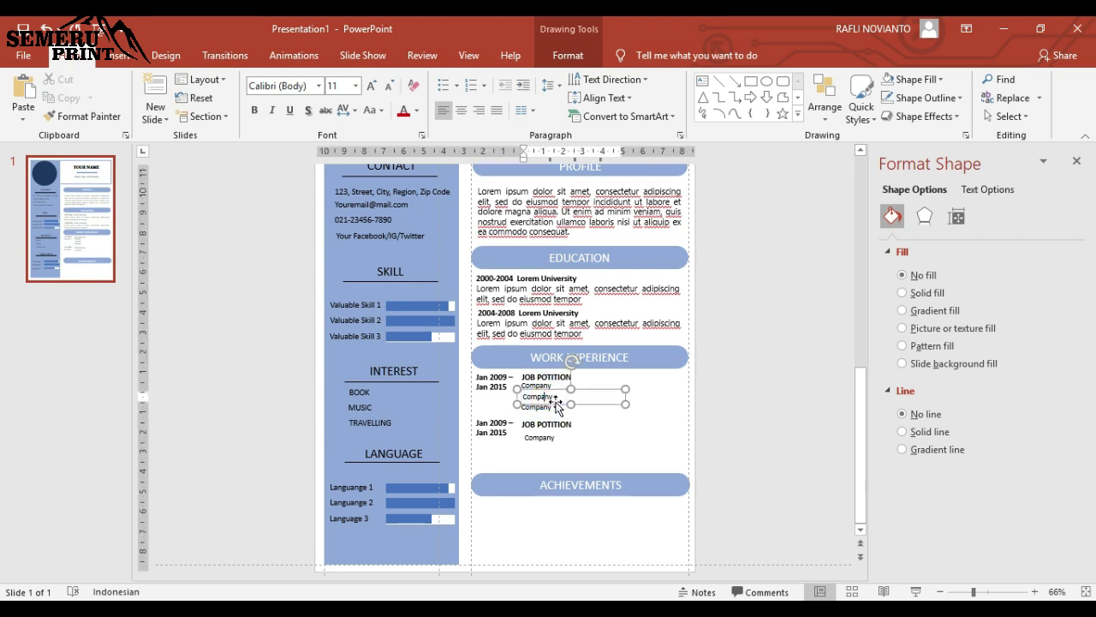
key(Up)
key(Up)
key(Up)
click(551, 395)
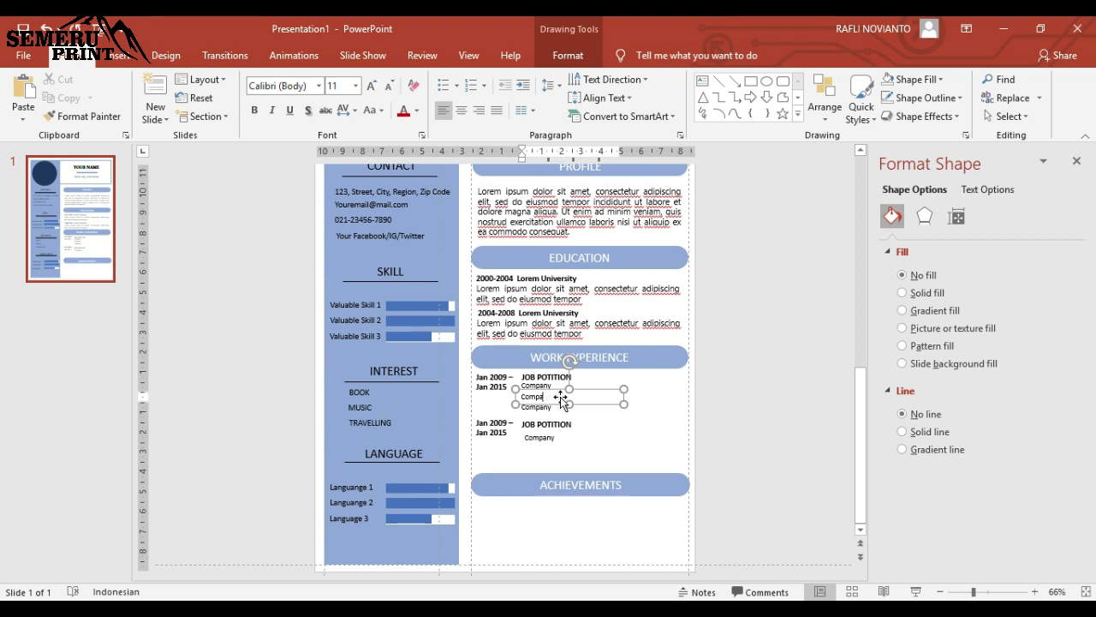
key(BackSpace)
key(BackSpace)
key(BackSpace)
text(- Lor)
text(em Ip)
drag(545, 402, 545, 412)
key(BackSpace)
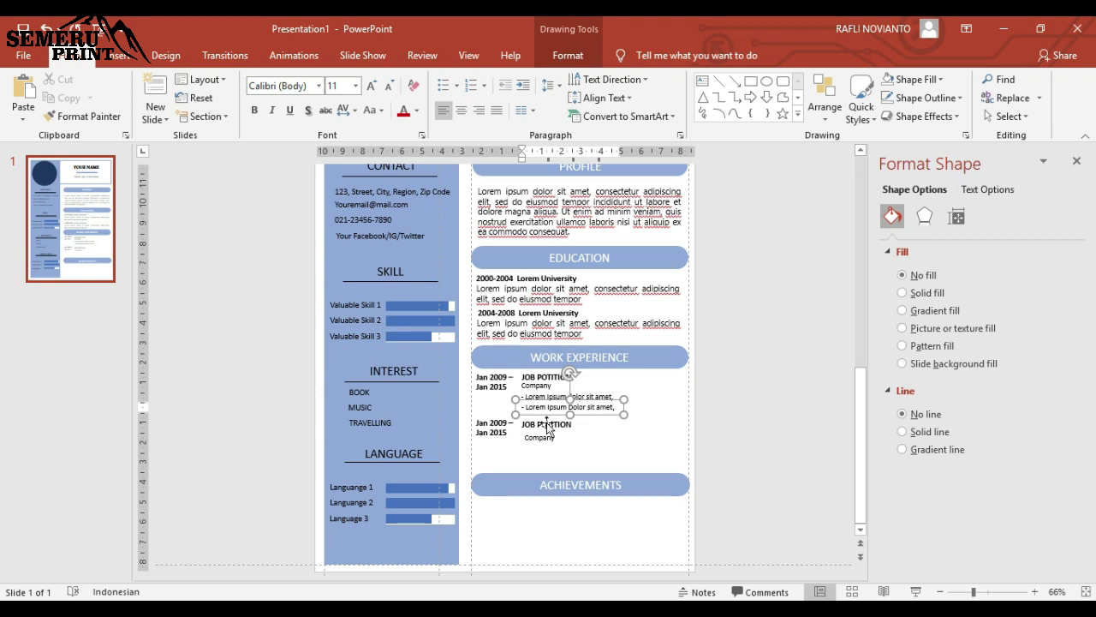
click(788, 408)
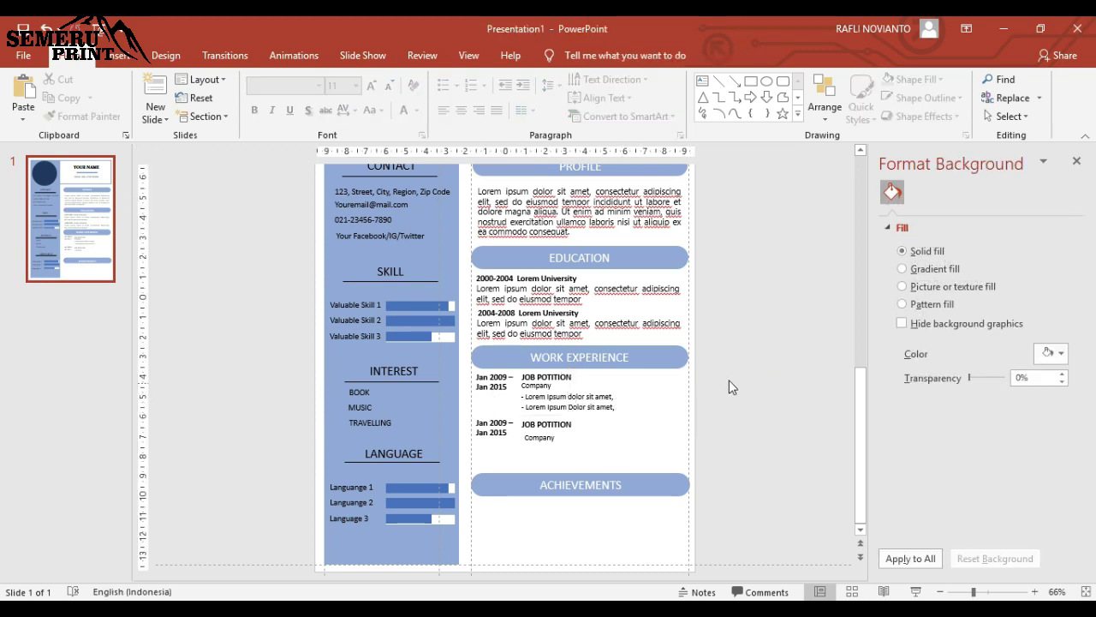
Copy both bullet lines under the second job and nudge them into alignment
drag(729, 379, 516, 419)
key(ctrl+c)
key(ctrl+v)
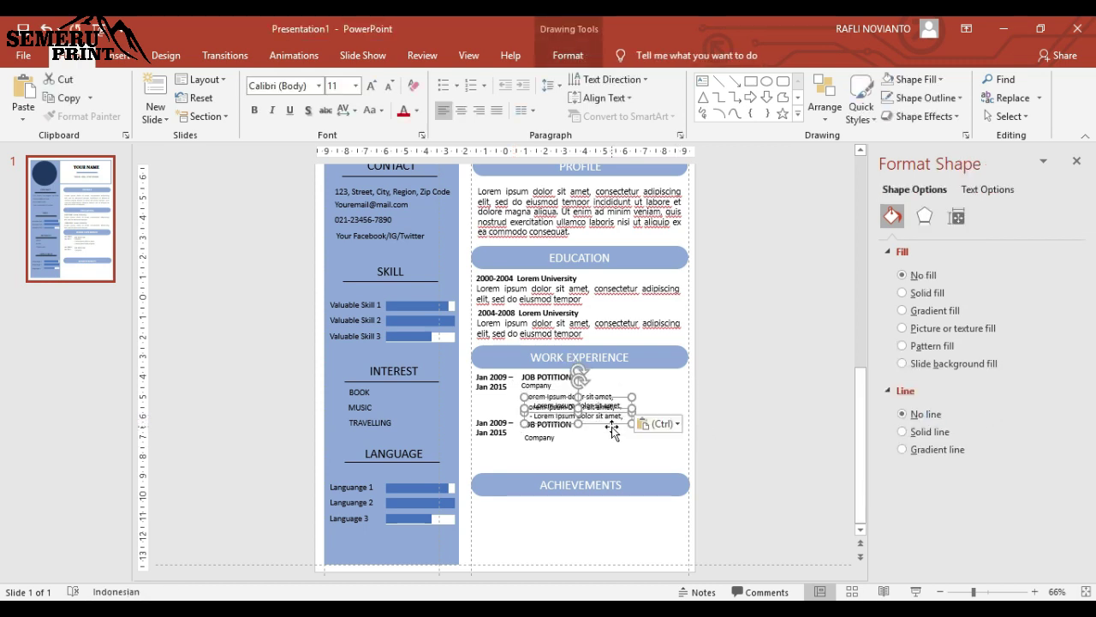
drag(599, 407, 598, 465)
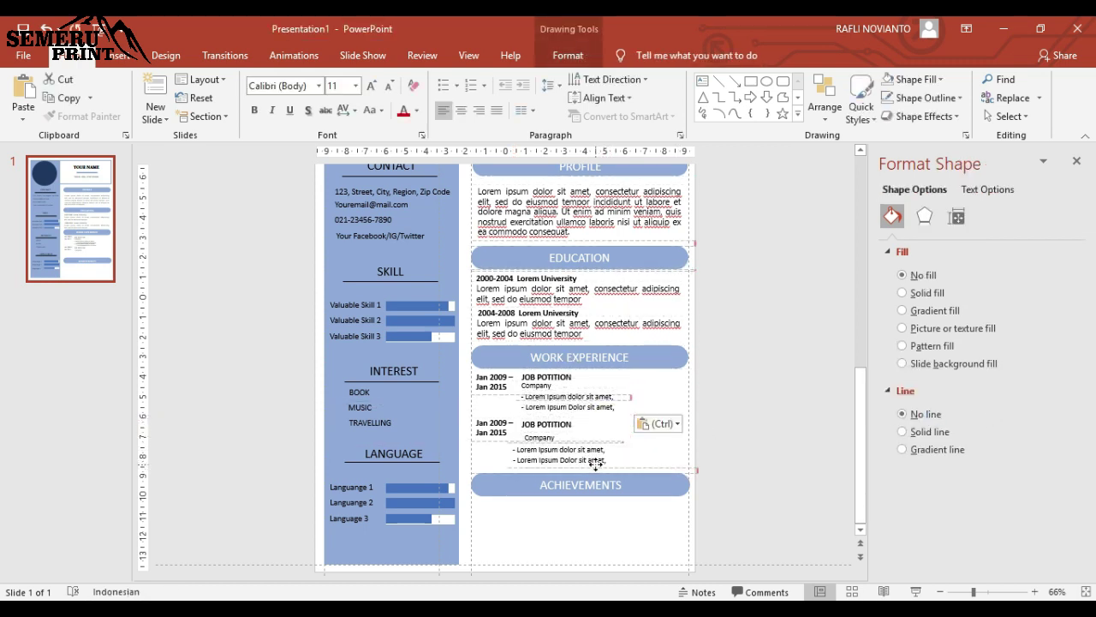
click(739, 384)
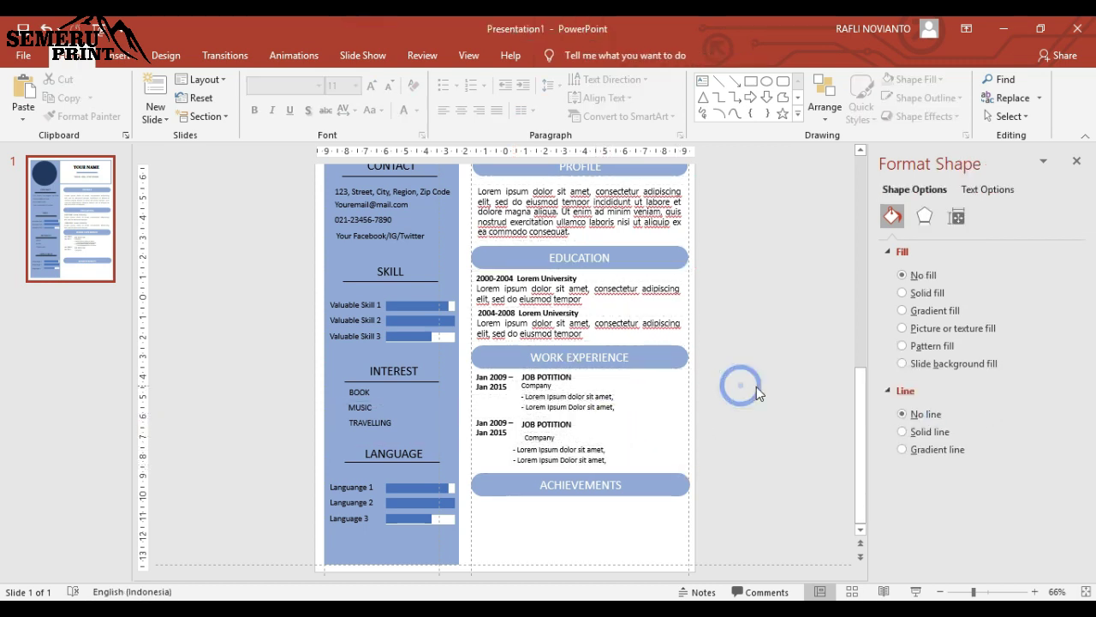
click(510, 453)
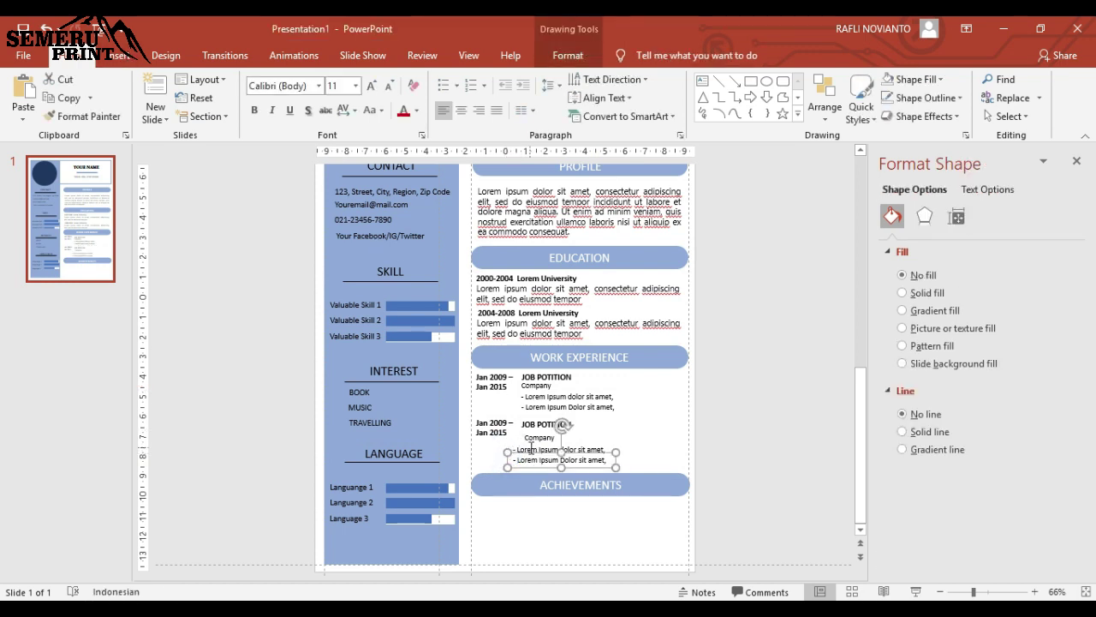
key(Escape)
key(ctrl+Right)
key(ctrl+Right)
key(ctrl+Right)
key(ctrl+Right)
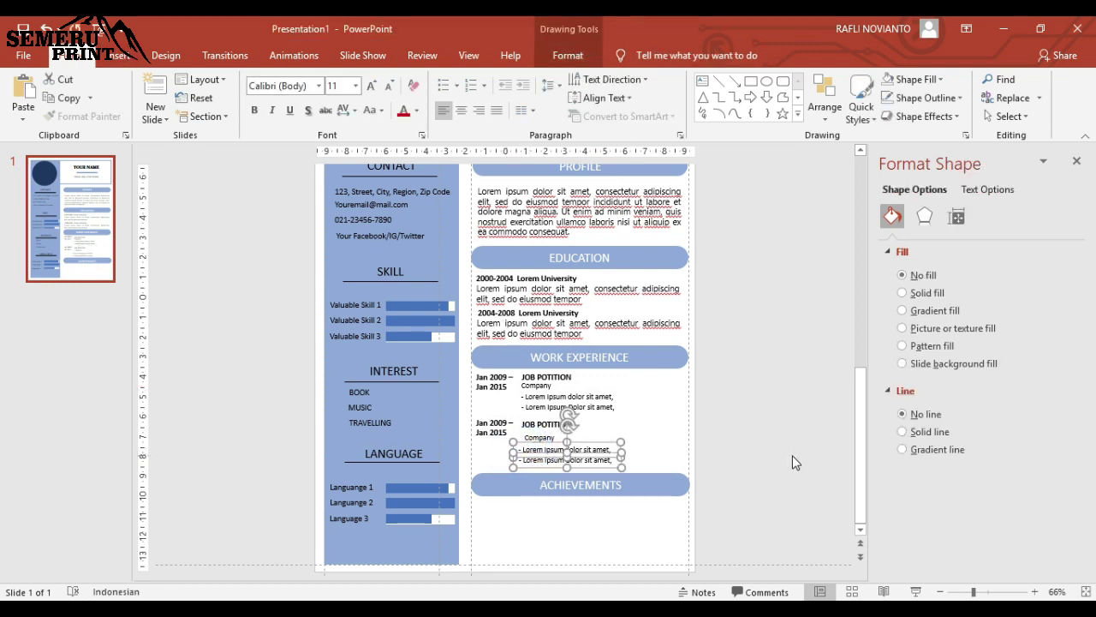
click(728, 449)
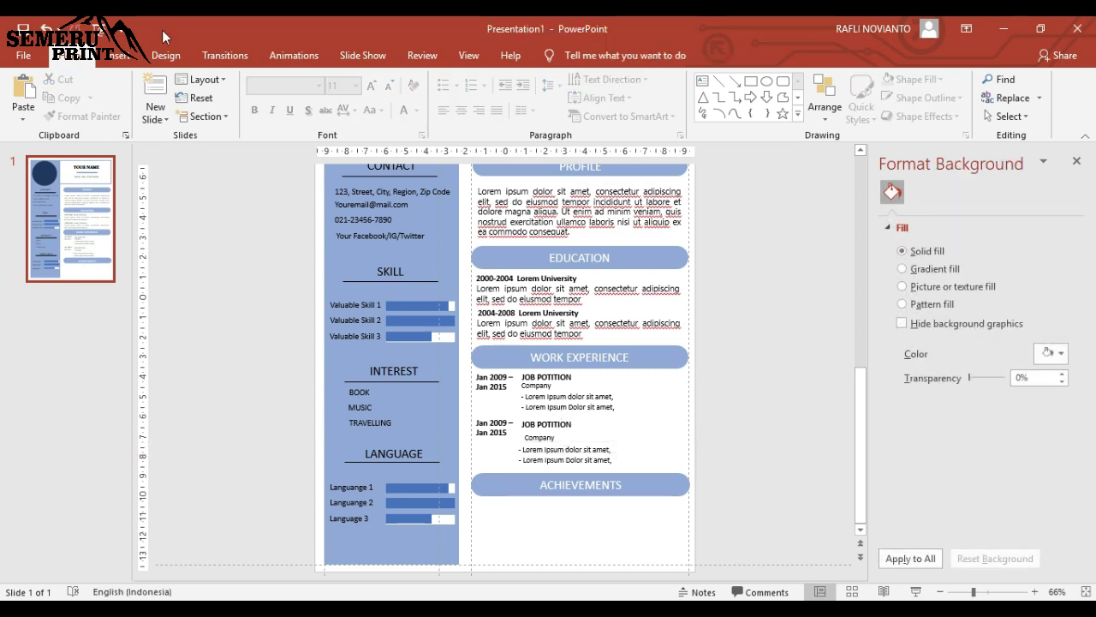
Add a bold, smaller '2017' text box under the Achievements heading
click(120, 55)
click(254, 113)
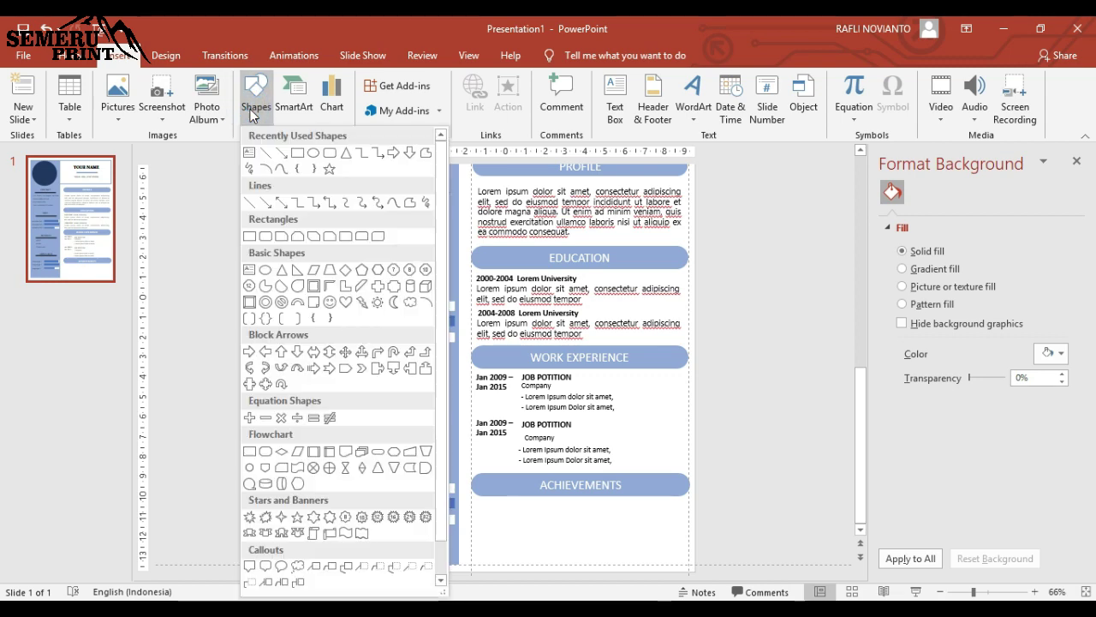
click(249, 153)
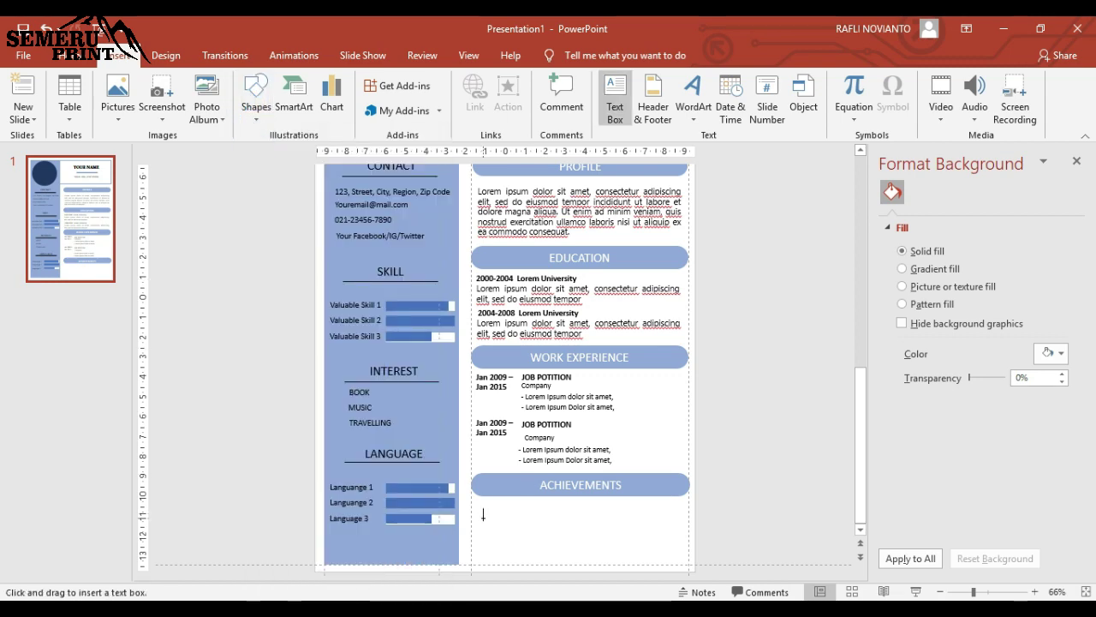
click(482, 512)
text(2)
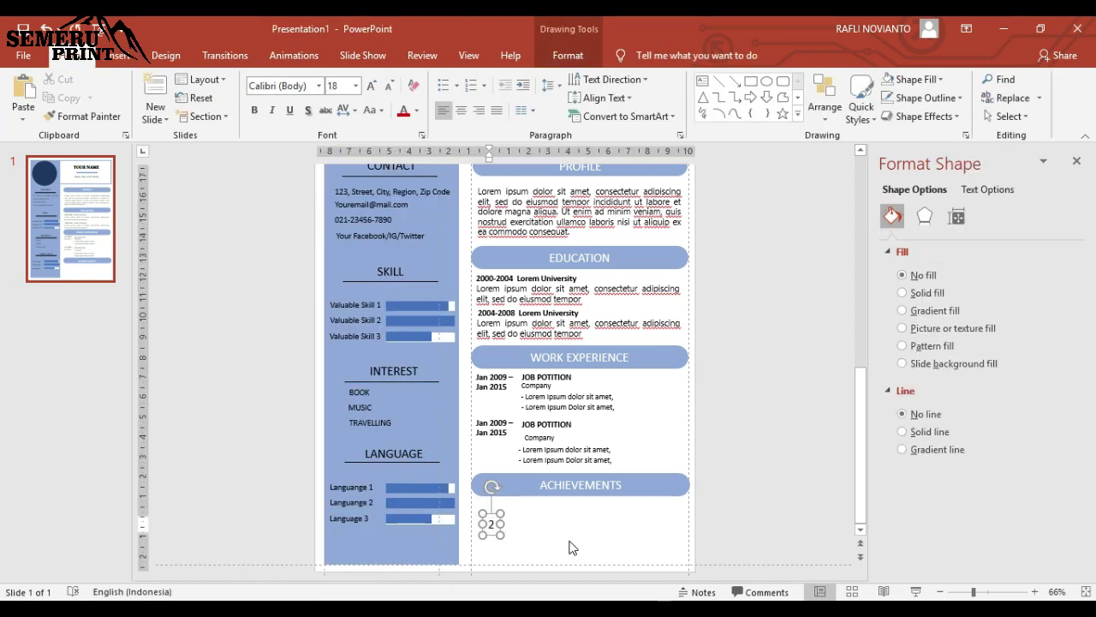
text(017)
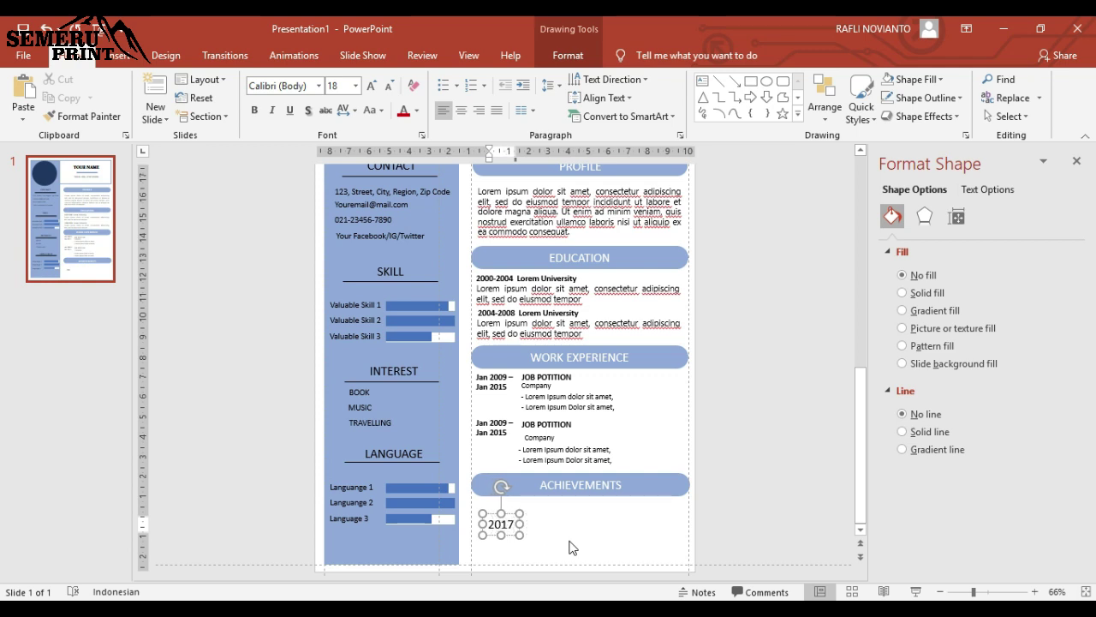
key(ctrl+a)
click(253, 110)
click(390, 86)
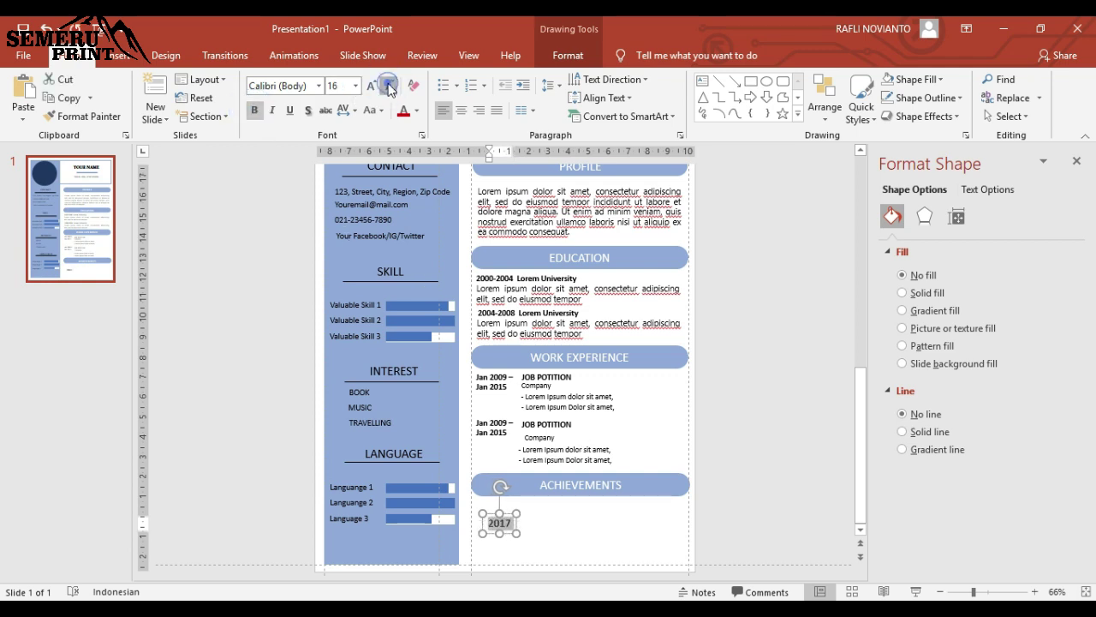
click(389, 86)
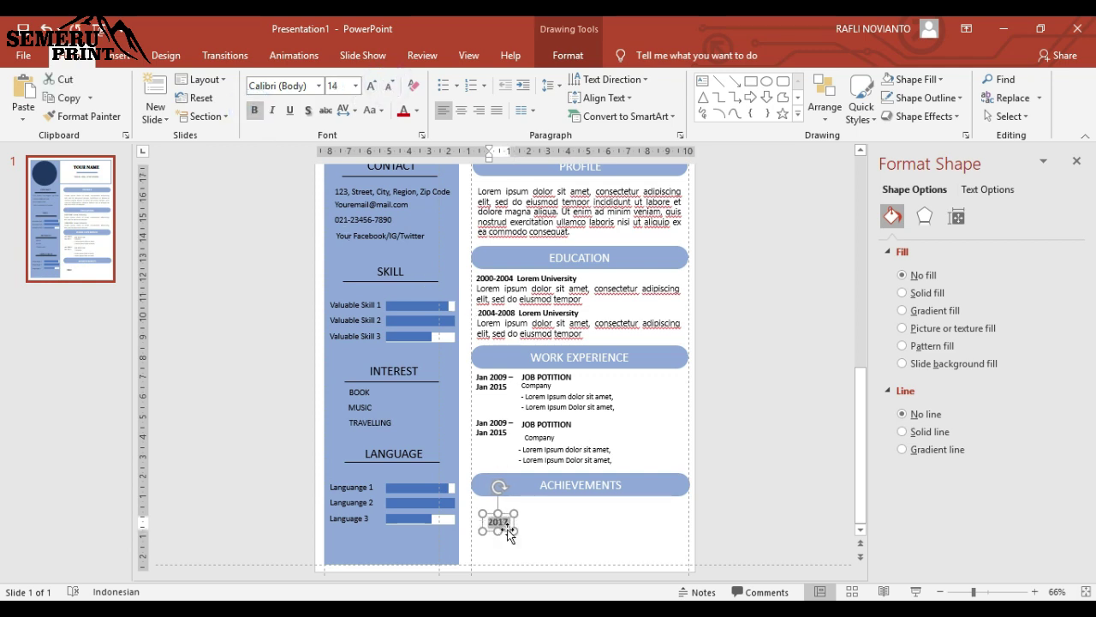
Move the 2017 label up beneath Achievements, shrink it to 12, and copy it below
drag(508, 532, 503, 521)
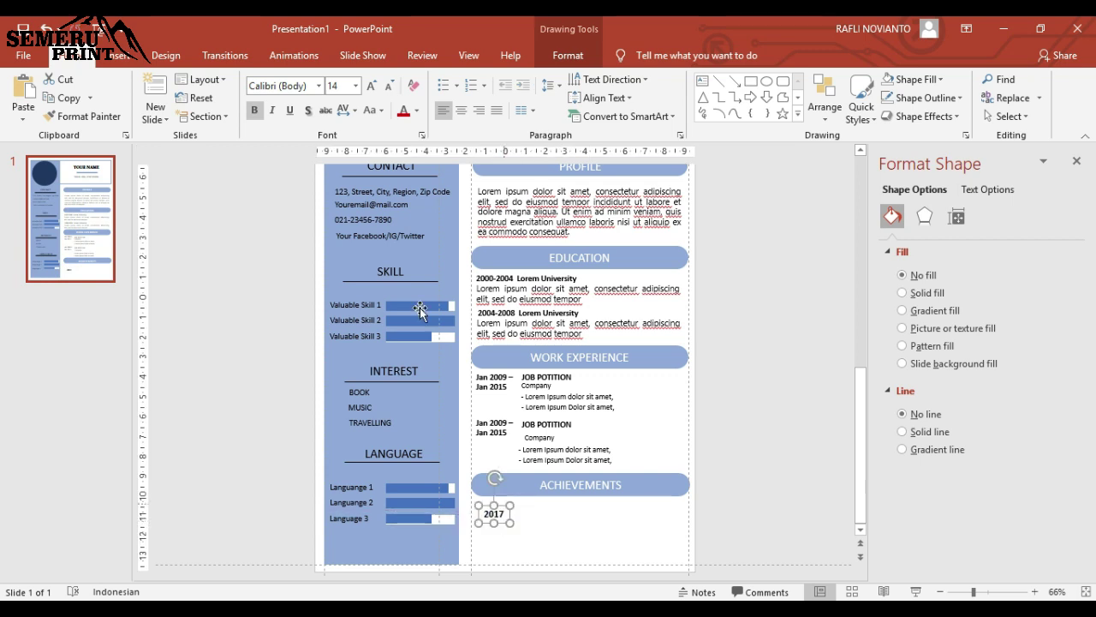
click(390, 88)
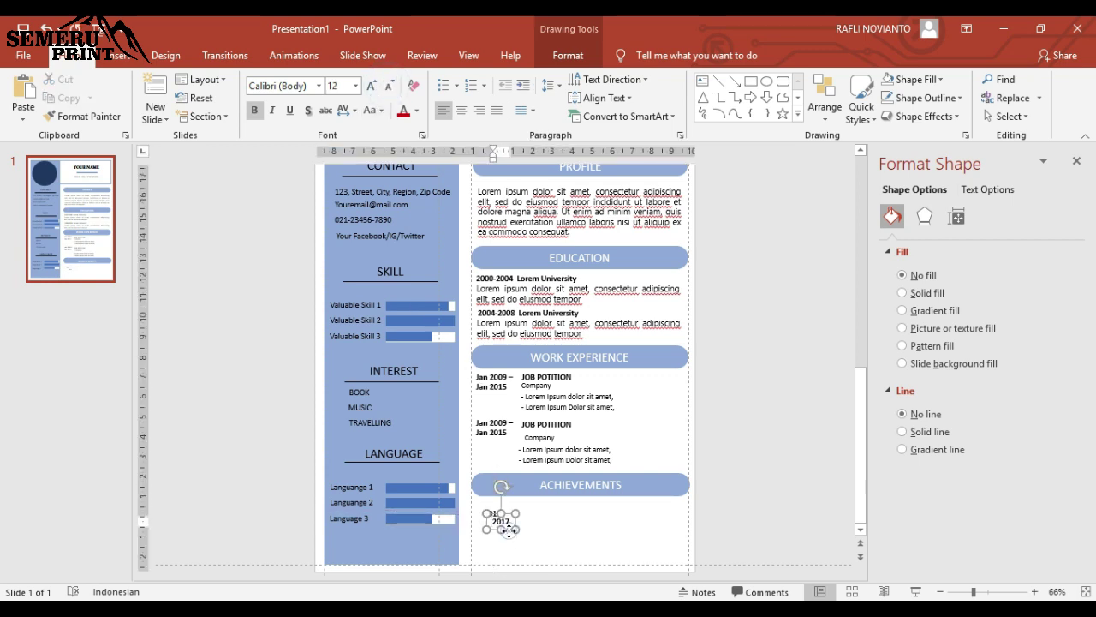
drag(497, 523, 505, 555)
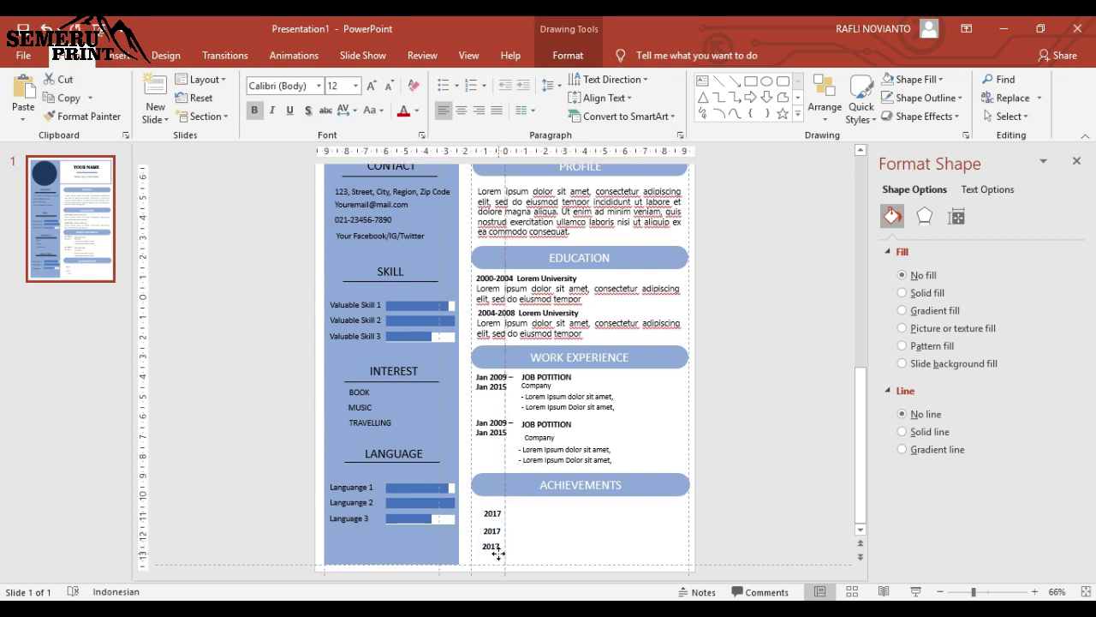
Nudge the middle and bottom 2017 labels so the column lines up evenly
click(595, 514)
click(492, 530)
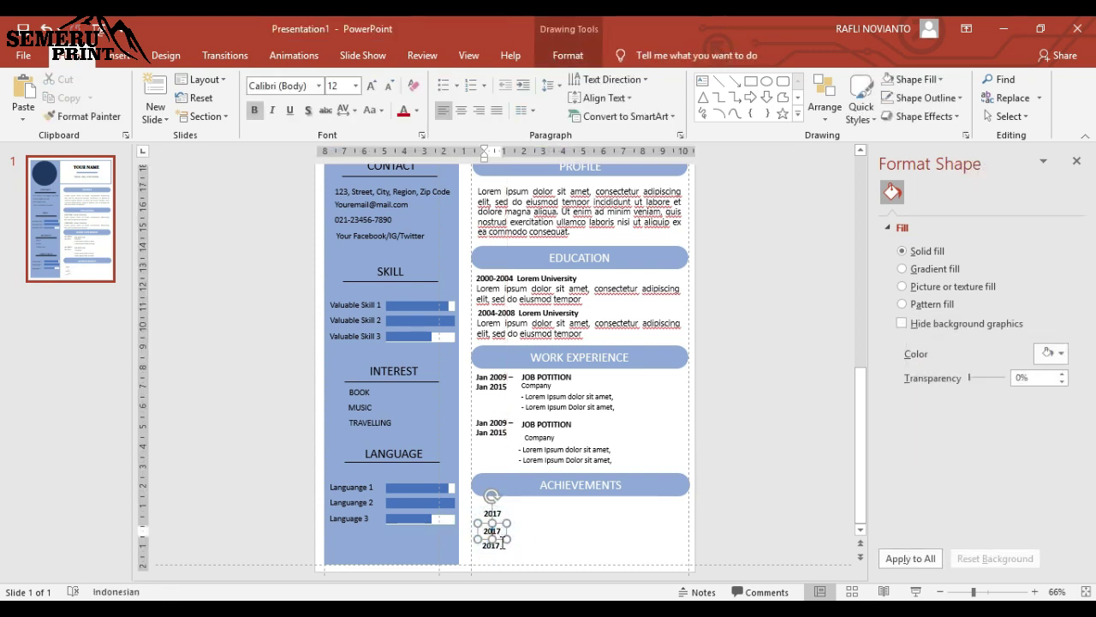
key(Up)
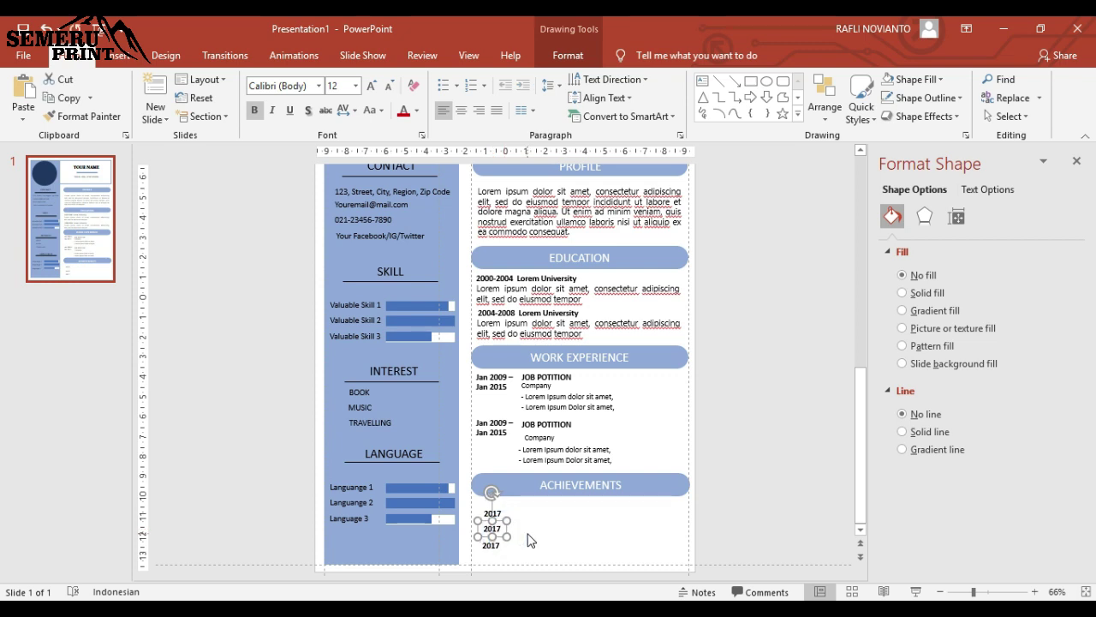
click(746, 494)
click(491, 546)
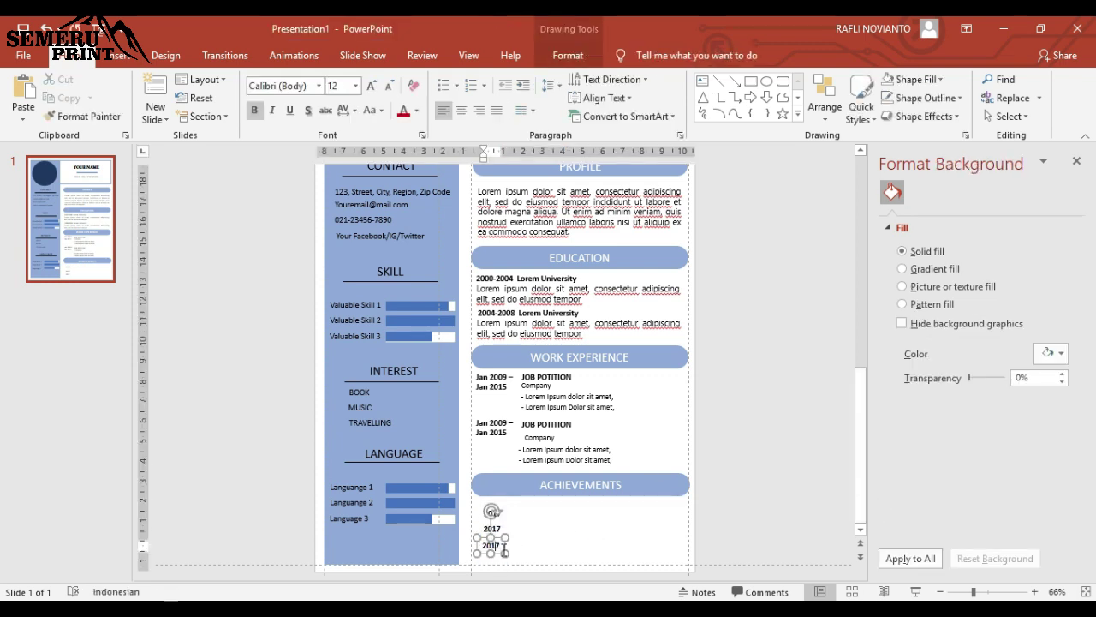
drag(502, 555, 506, 553)
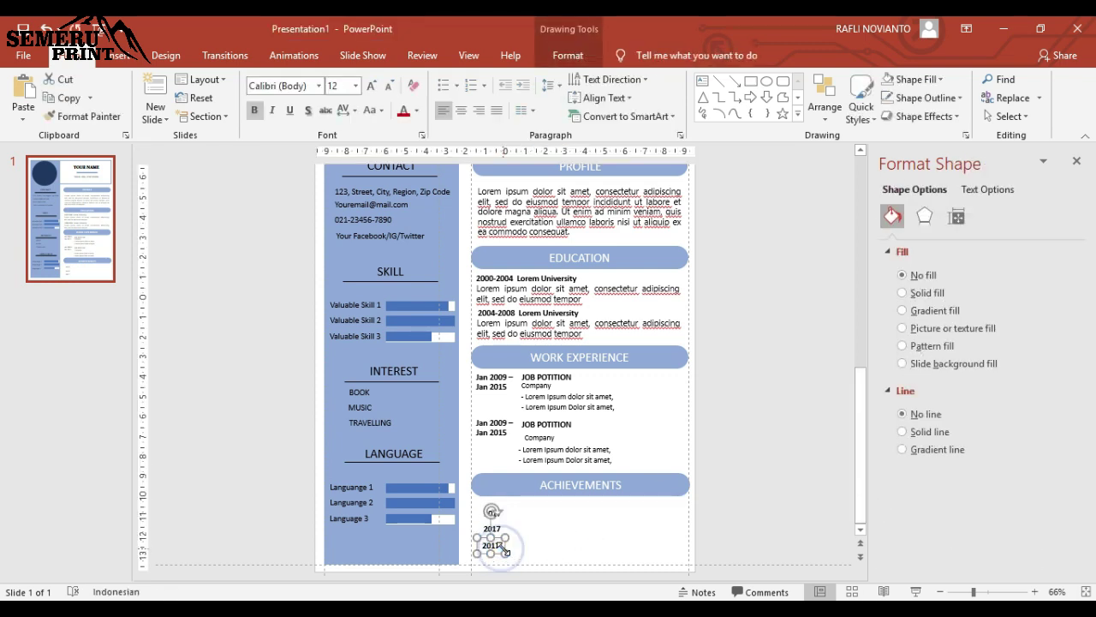
click(772, 468)
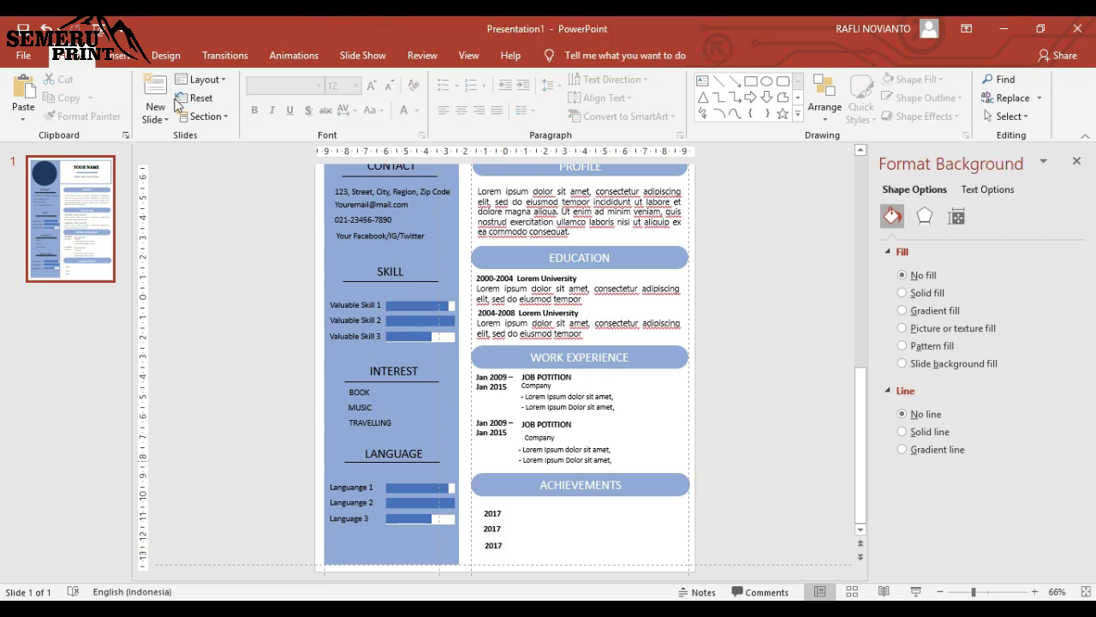
click(120, 55)
Select the first Lorem ipsum line of the education description
click(257, 94)
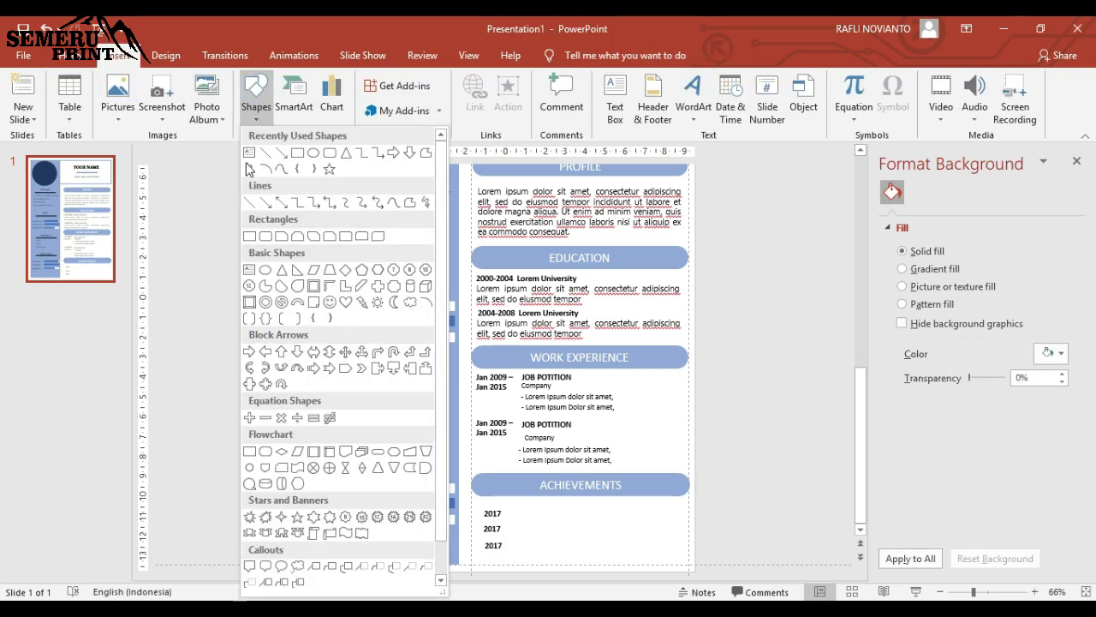
click(758, 299)
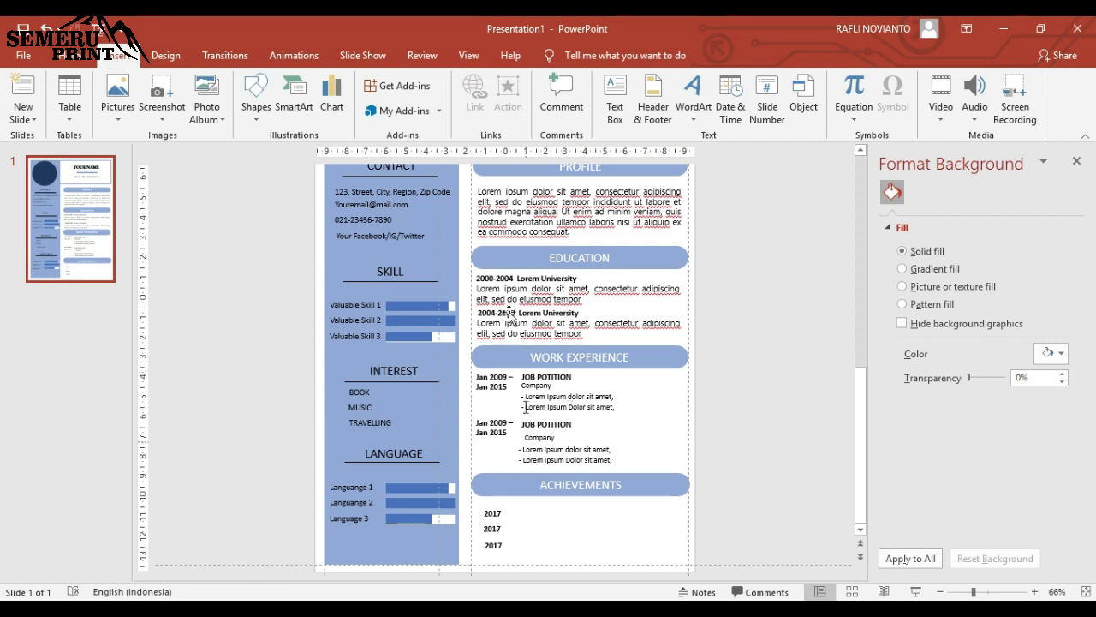
click(503, 289)
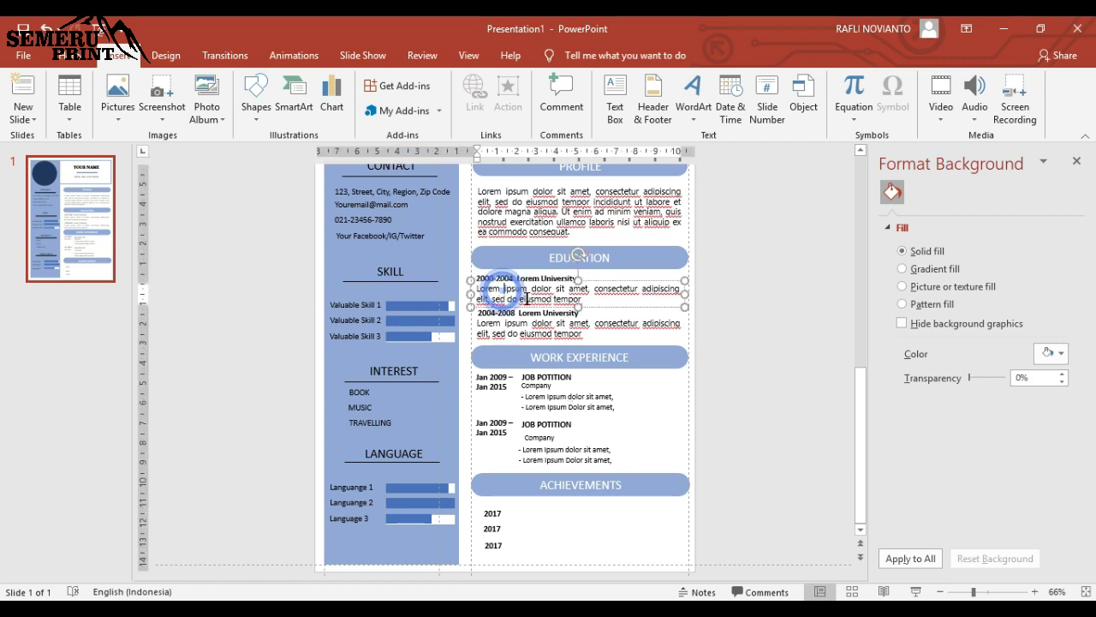
double_click(481, 288)
drag(495, 289, 675, 287)
key(ctrl+c)
click(739, 324)
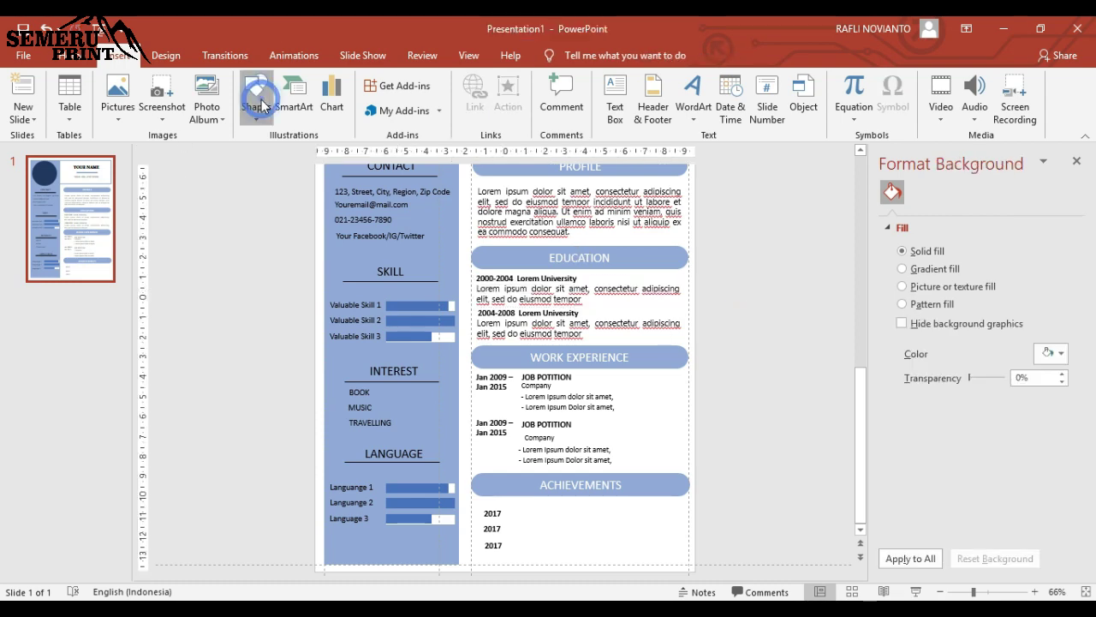
Paste the Lorem ipsum line into a new size-11 text box beside the first 2017
click(257, 101)
click(247, 158)
click(507, 516)
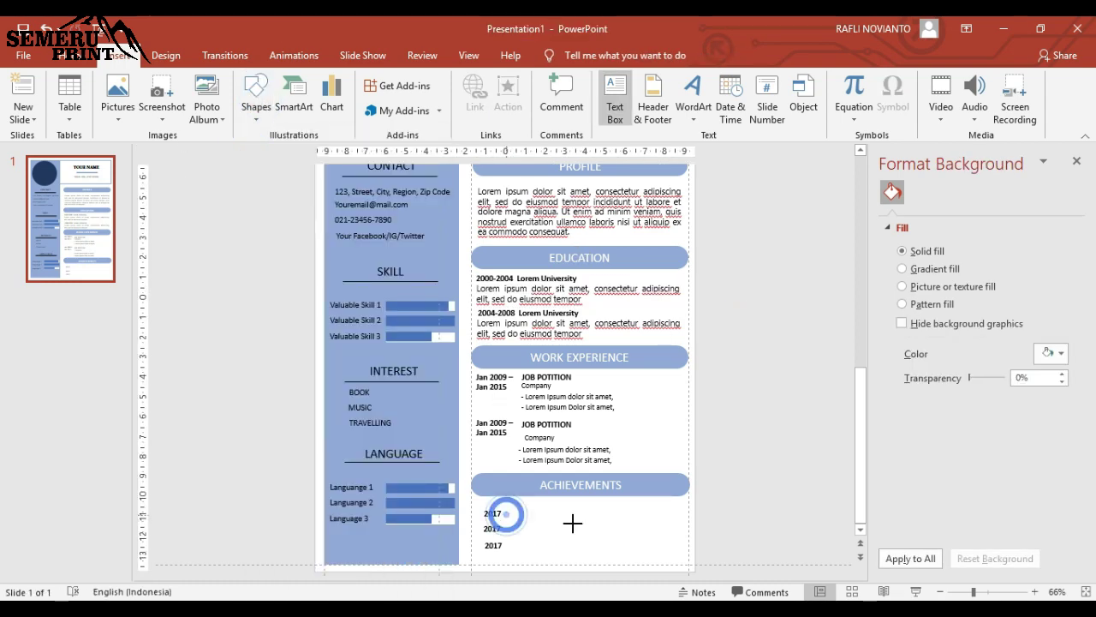
key(ctrl+v)
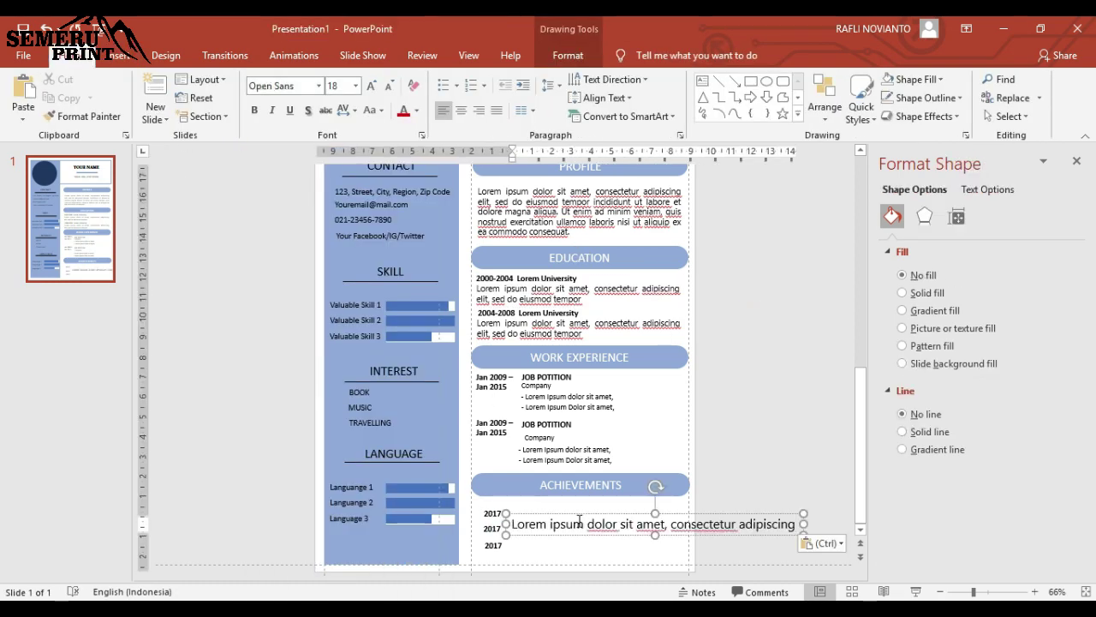
key(ctrl+a)
key(ctrl+bracketleft)
key(ctrl+bracketleft)
key(ctrl+bracketleft)
key(ctrl+bracketleft)
key(ctrl+bracketleft)
key(ctrl+bracketleft)
key(ctrl+bracketleft)
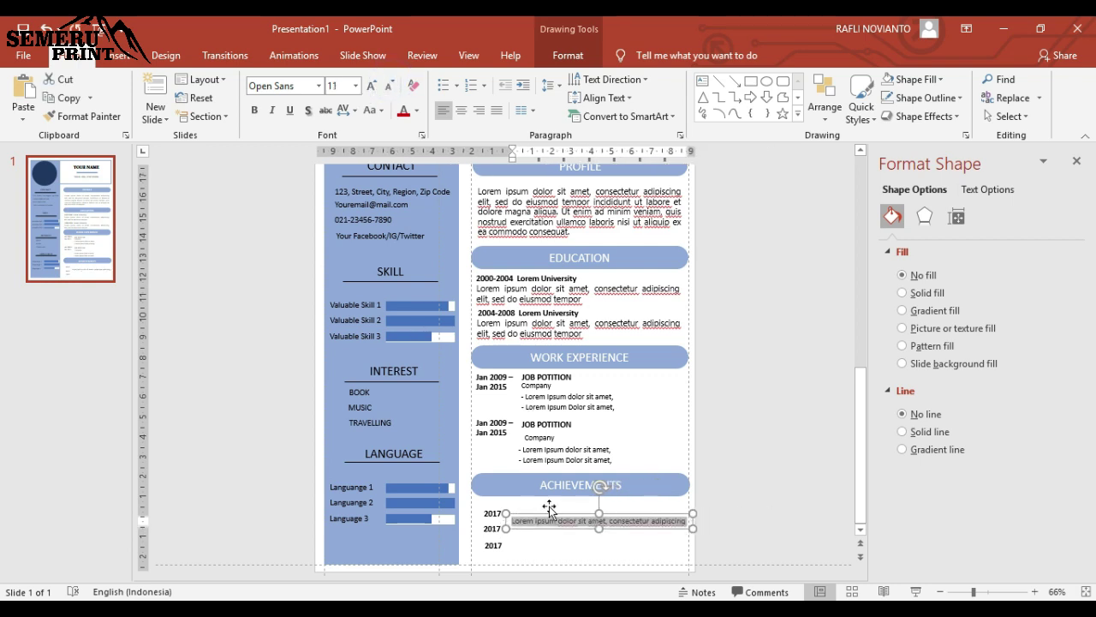
drag(557, 528, 549, 553)
Load pixabay.com in Chrome, check the slide, then return to the browser
key(alt+Tab)
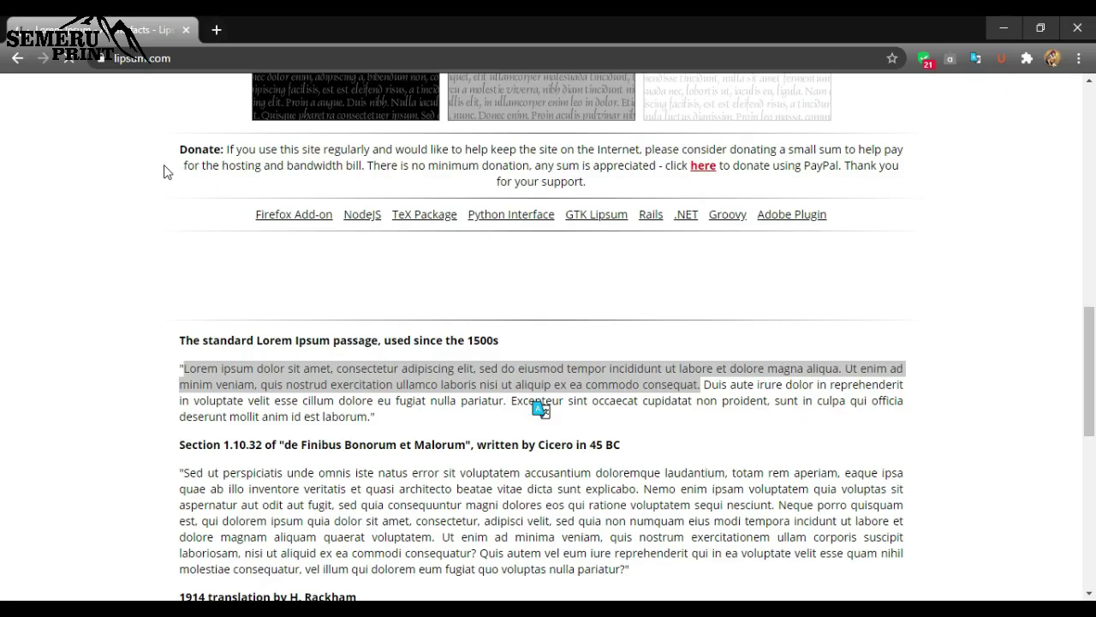
key(ctrl+l)
text(pi)
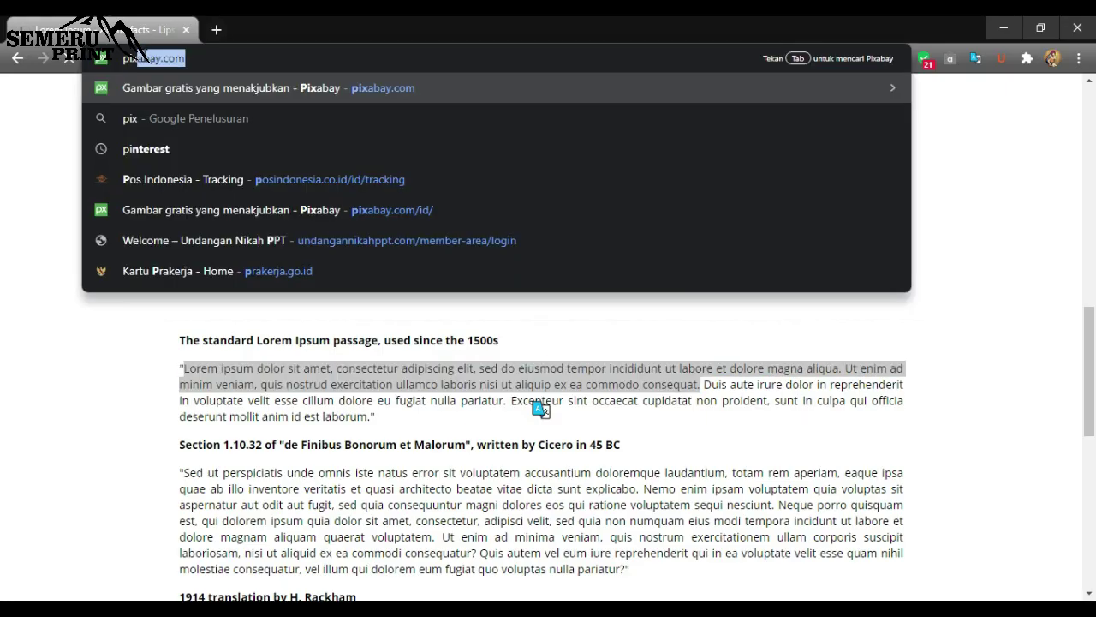
text(xabay)
key(Return)
key(Escape)
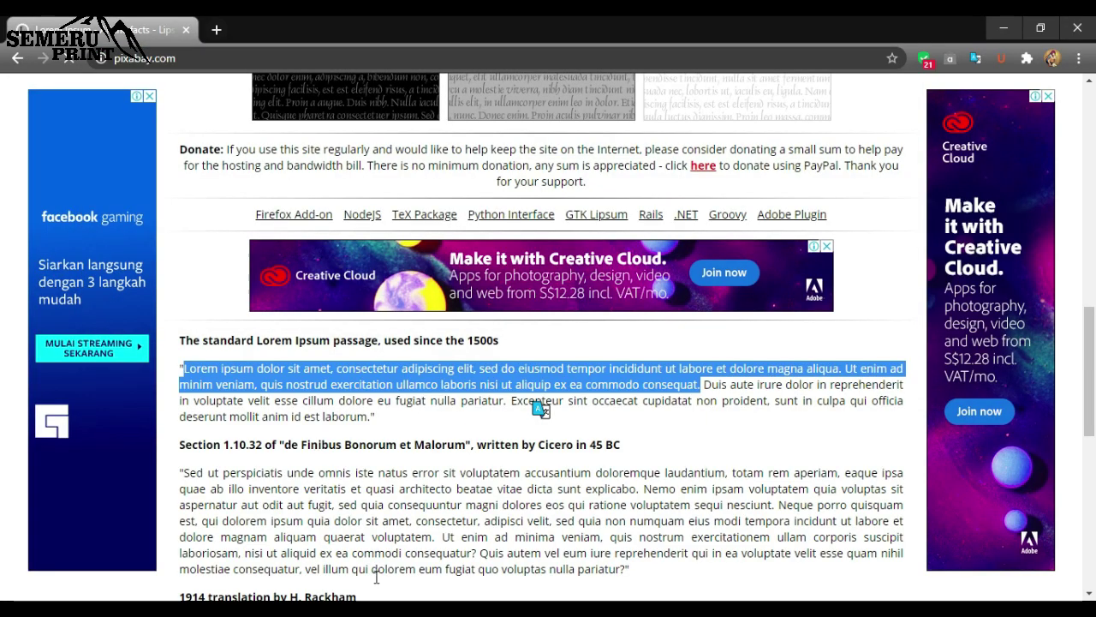
key(alt+Tab)
click(726, 438)
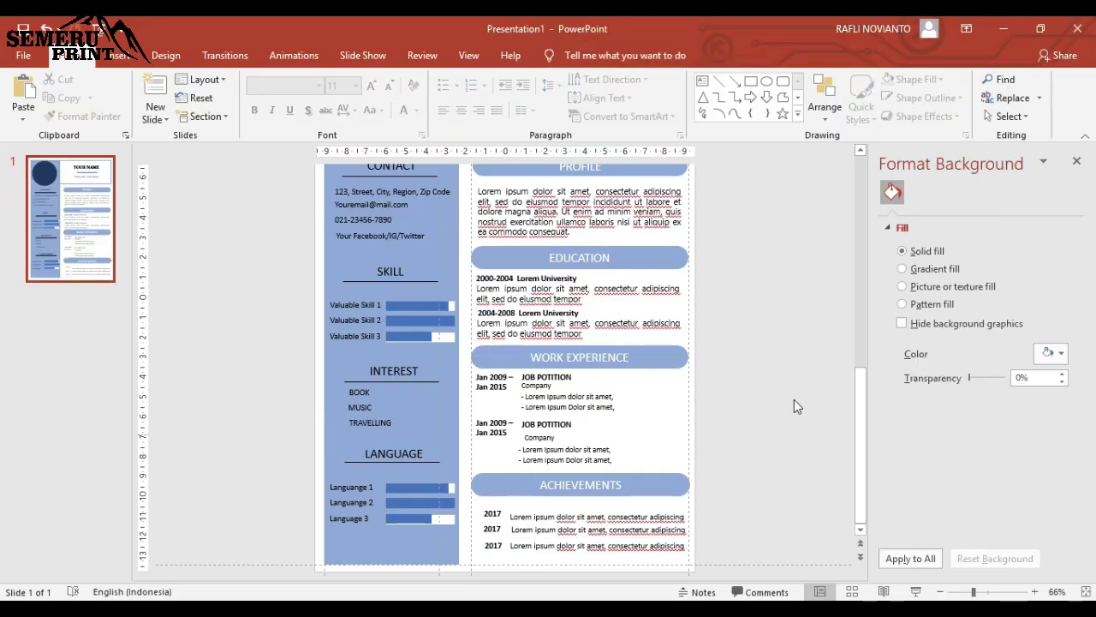
scroll(794, 399, up, 1)
drag(861, 380, 861, 260)
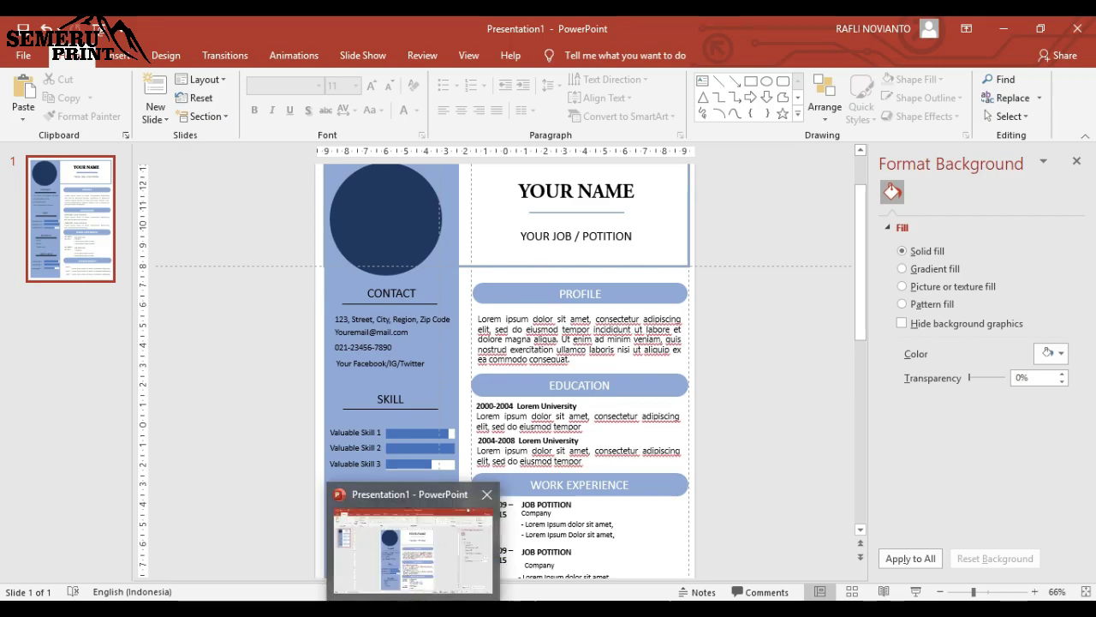
click(137, 540)
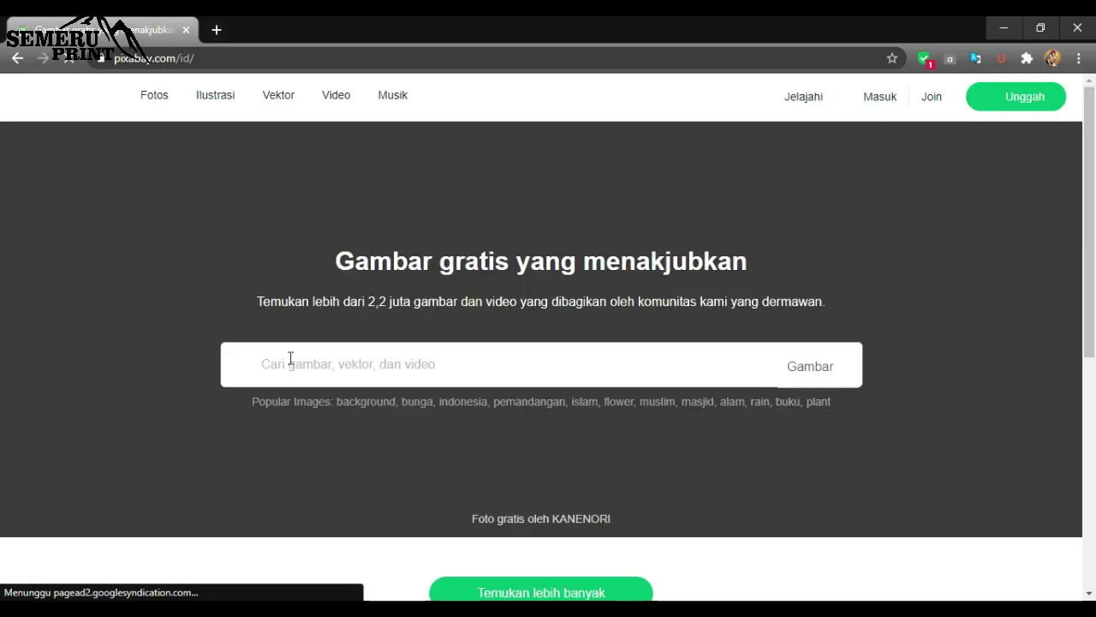
Search Pixabay images for 'pria'
click(296, 361)
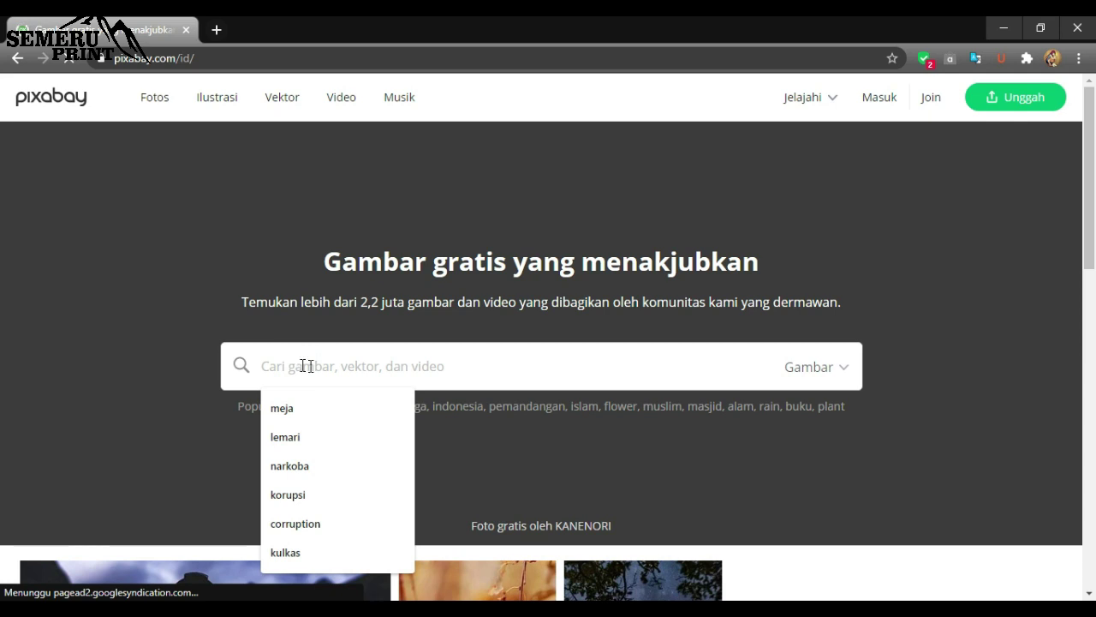
scroll(555, 362, down, 5)
scroll(497, 300, up, 5)
text(pria)
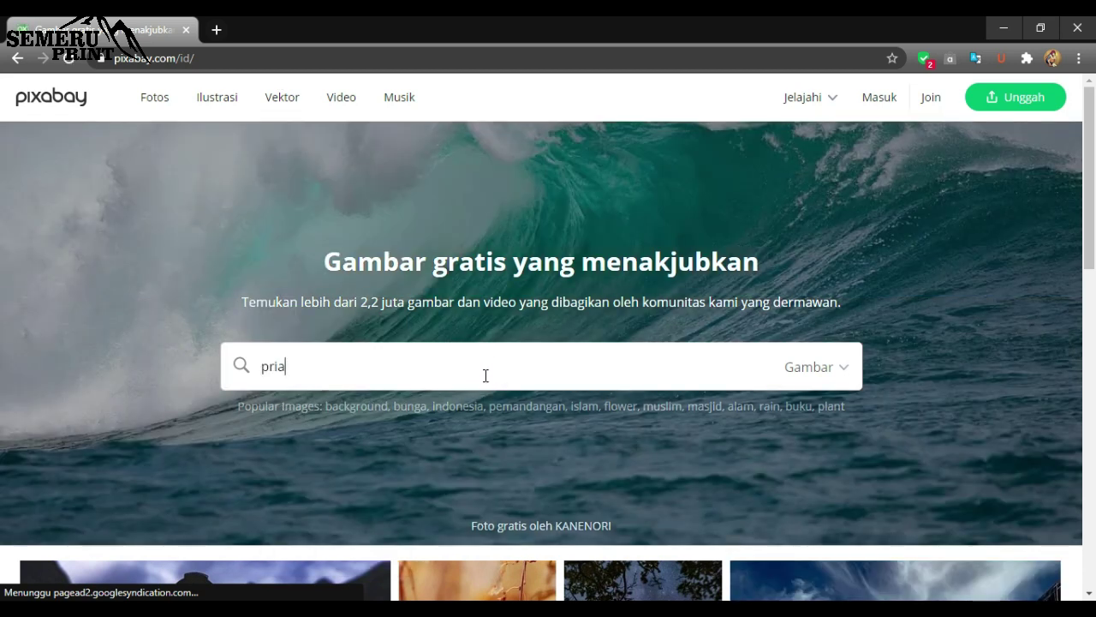
key(Return)
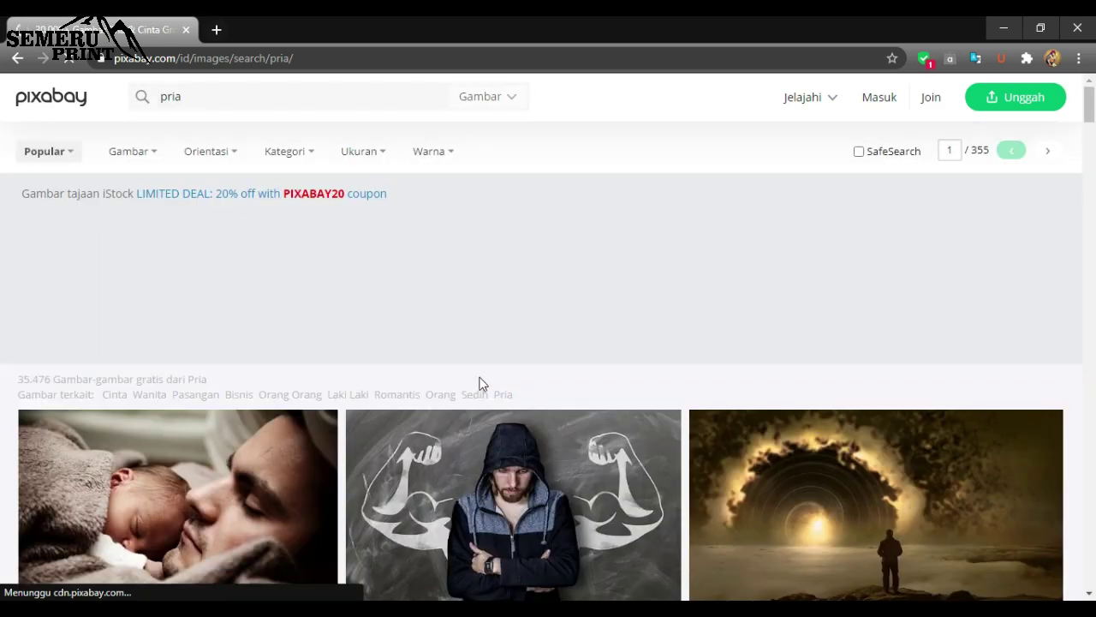
Browse the pria results and bring up the context menu on the man-with-laptop-on-sofa photo
scroll(481, 383, down, 4)
scroll(479, 389, down, 2)
scroll(479, 391, down, 3)
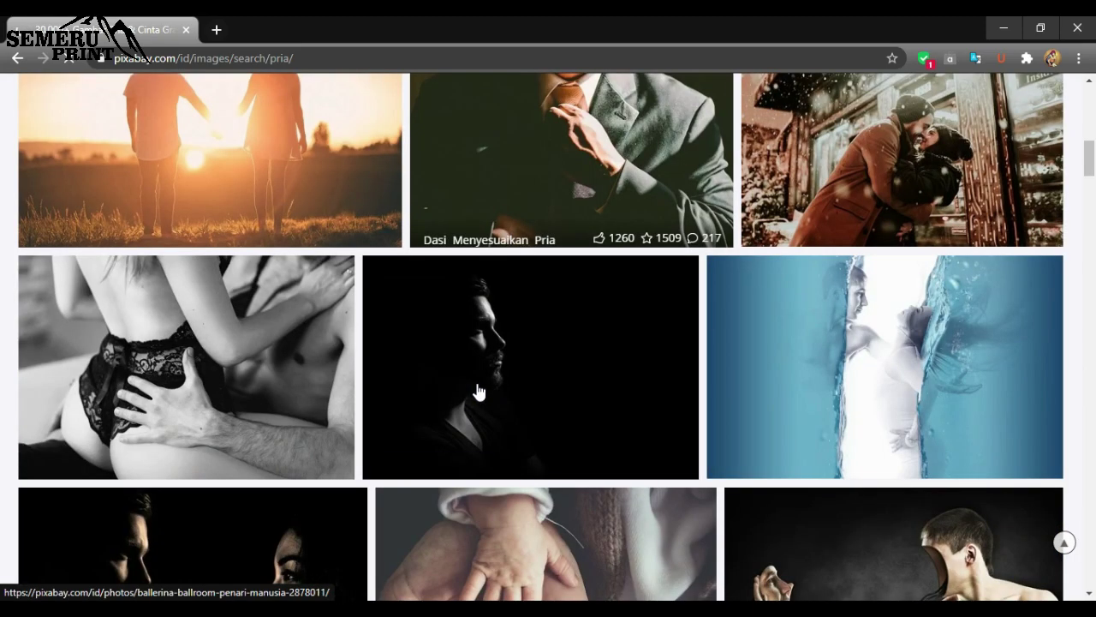
scroll(478, 394, down, 3)
scroll(477, 395, down, 5)
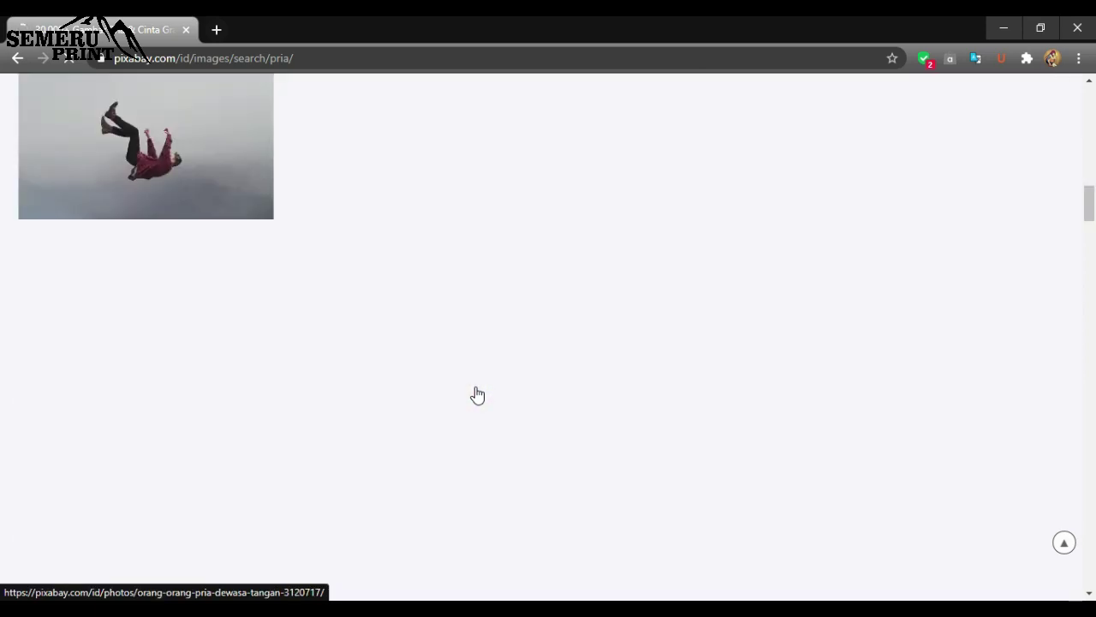
scroll(479, 400, up, 3)
scroll(478, 399, down, 5)
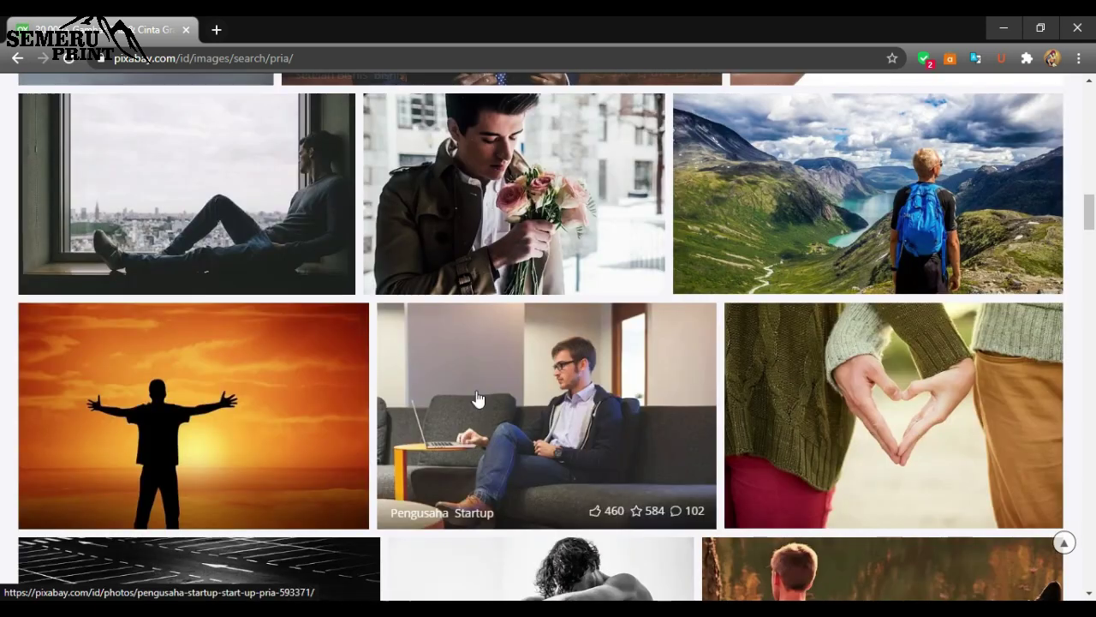
scroll(478, 399, down, 2)
scroll(478, 400, down, 4)
scroll(478, 399, down, 2)
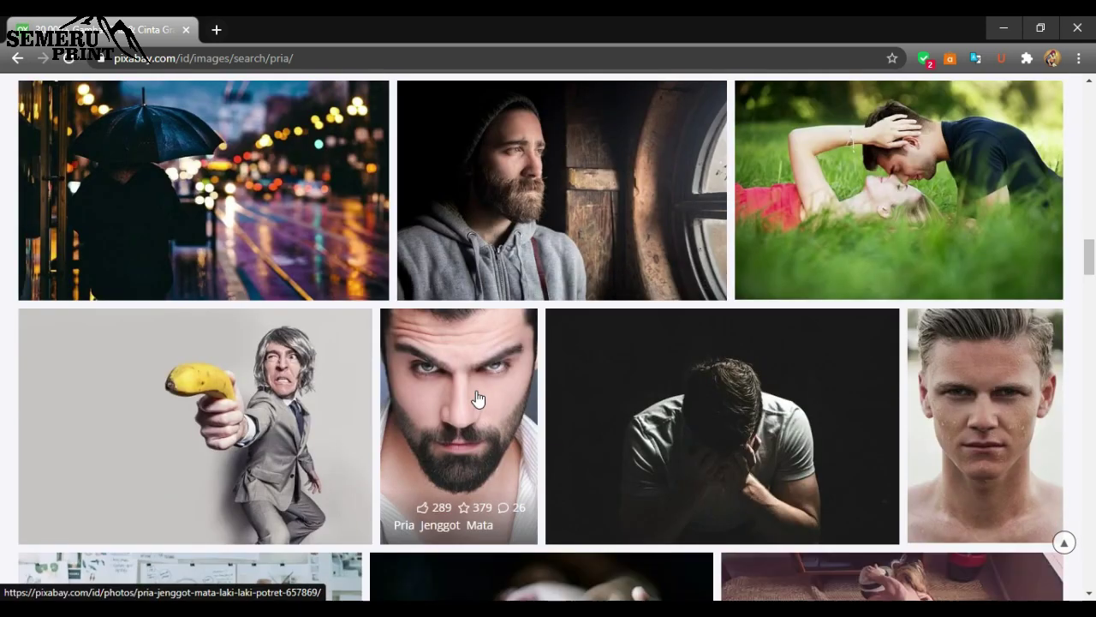
scroll(478, 399, down, 2)
scroll(478, 399, down, 3)
scroll(478, 399, down, 4)
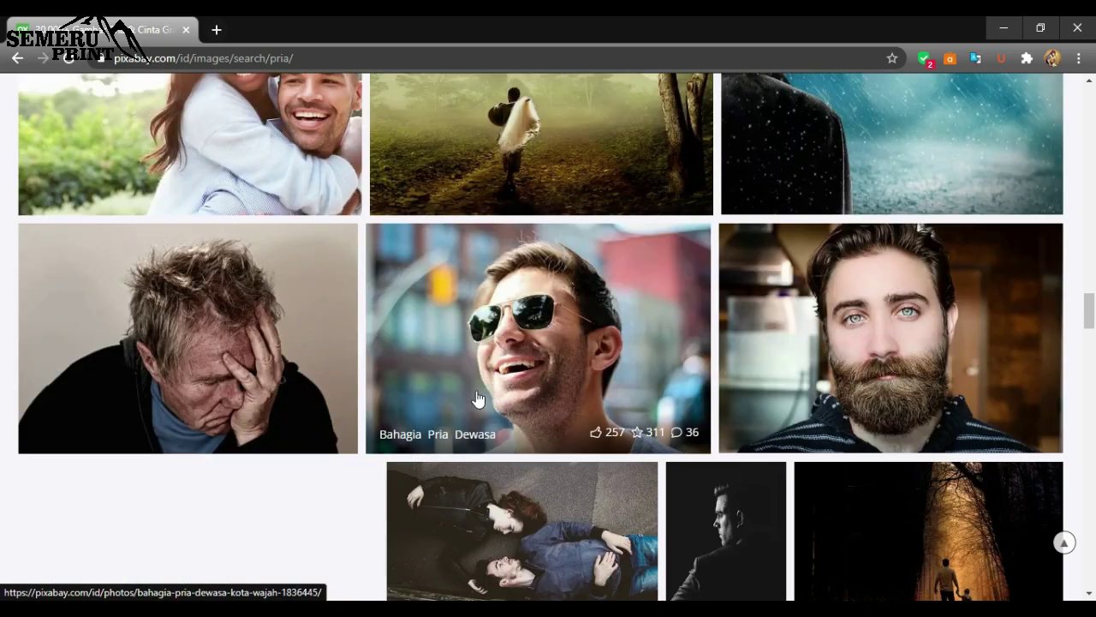
scroll(478, 399, down, 2)
scroll(478, 399, down, 3)
scroll(478, 399, down, 2)
scroll(478, 399, down, 3)
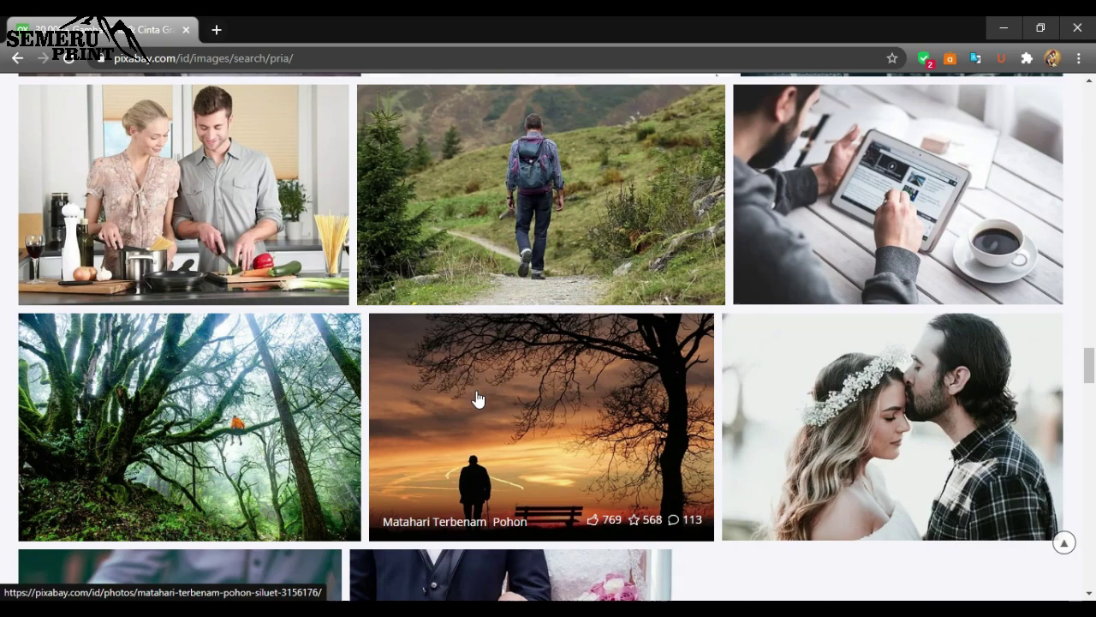
scroll(478, 399, down, 2)
scroll(478, 399, down, 1)
scroll(478, 399, down, 3)
scroll(477, 400, down, 2)
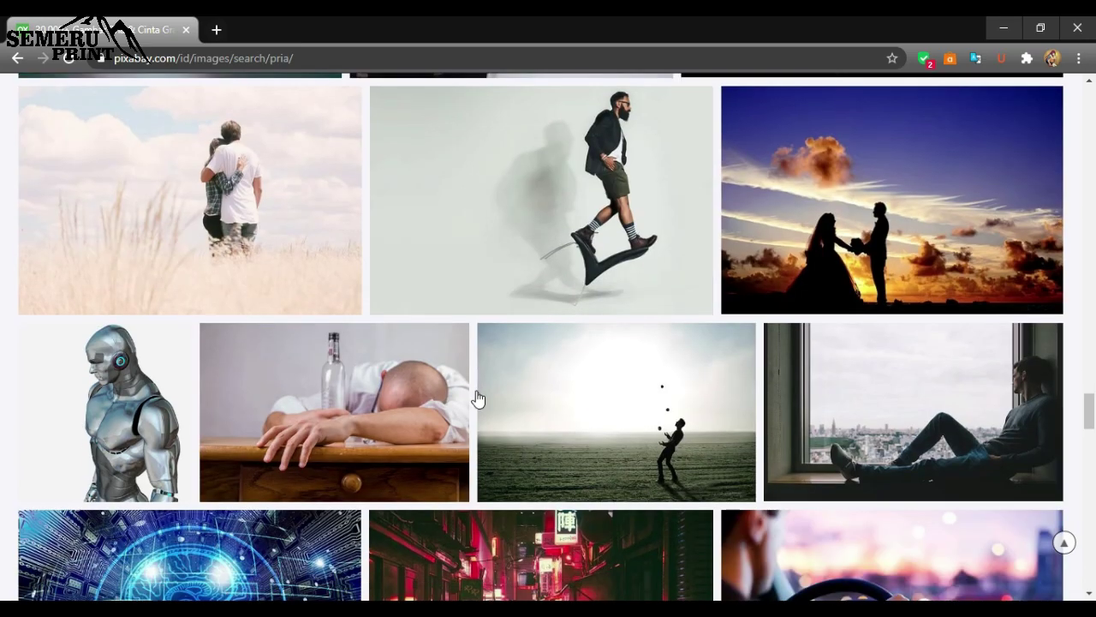
scroll(478, 399, down, 4)
scroll(478, 399, down, 3)
scroll(478, 399, down, 2)
scroll(478, 399, down, 3)
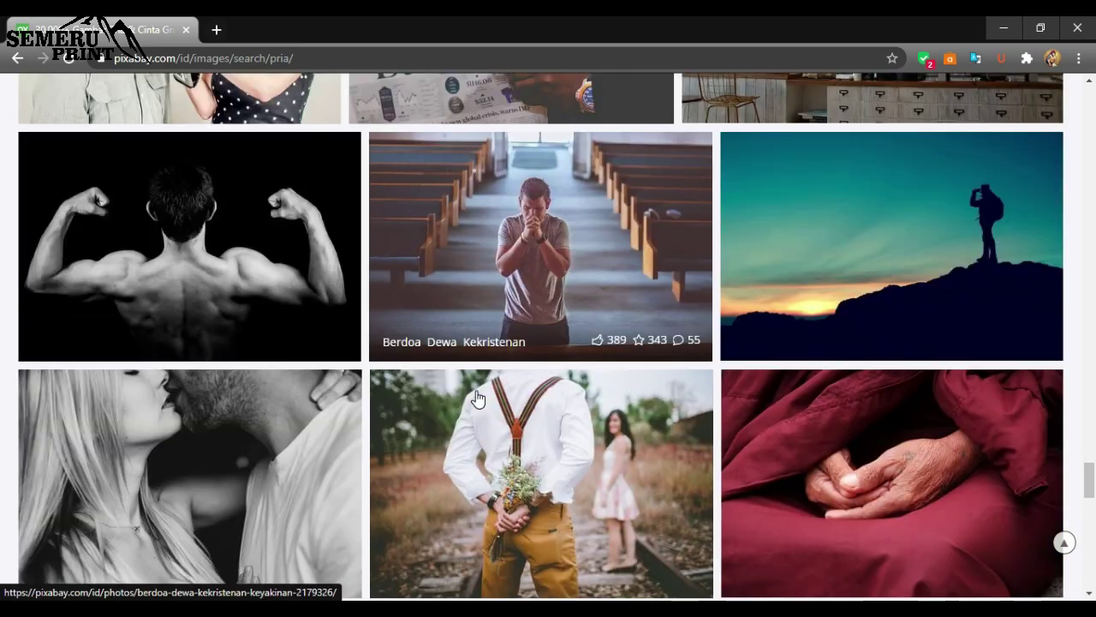
scroll(478, 399, down, 3)
scroll(478, 399, down, 2)
scroll(478, 400, down, 3)
scroll(477, 399, down, 2)
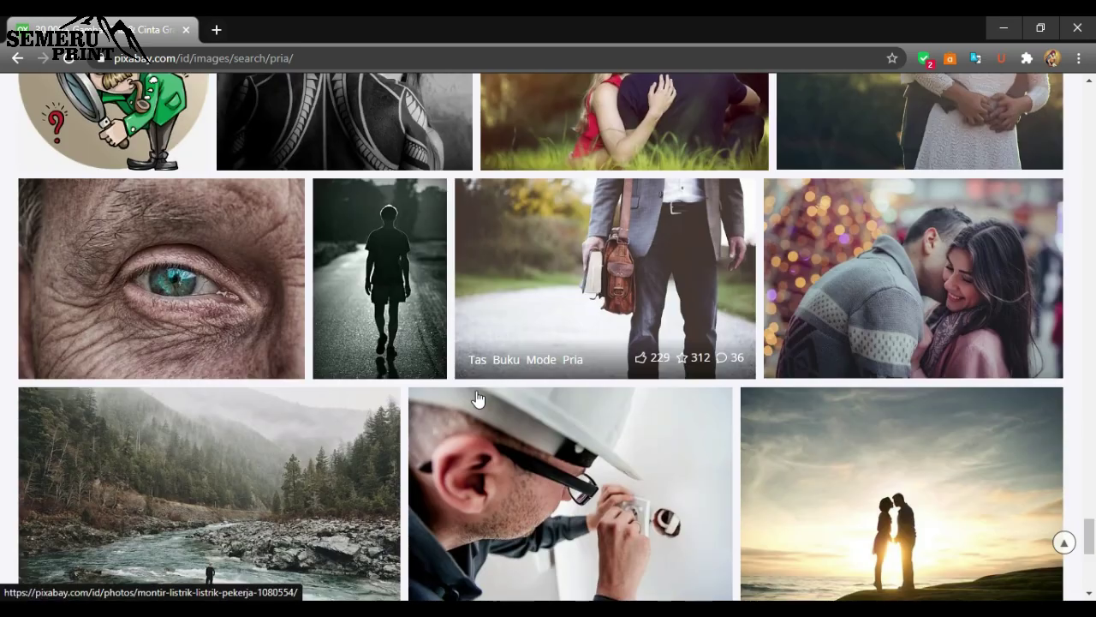
scroll(478, 399, down, 3)
scroll(478, 399, up, 5)
scroll(478, 399, up, 3)
scroll(476, 391, up, 5)
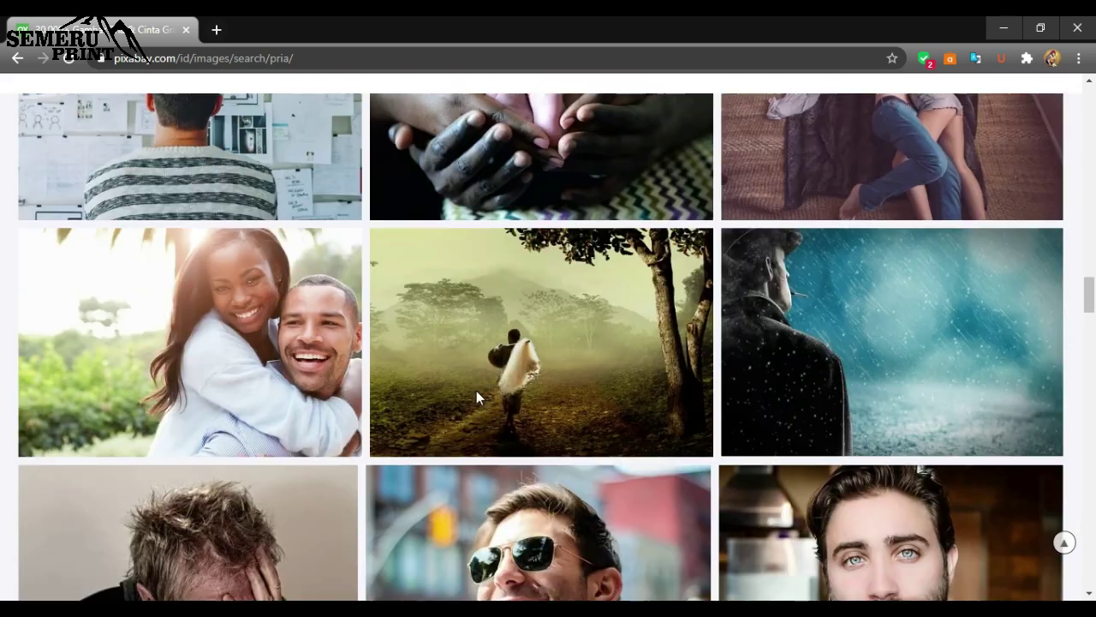
scroll(476, 391, up, 5)
scroll(476, 390, up, 3)
scroll(476, 391, up, 1)
right_click(493, 392)
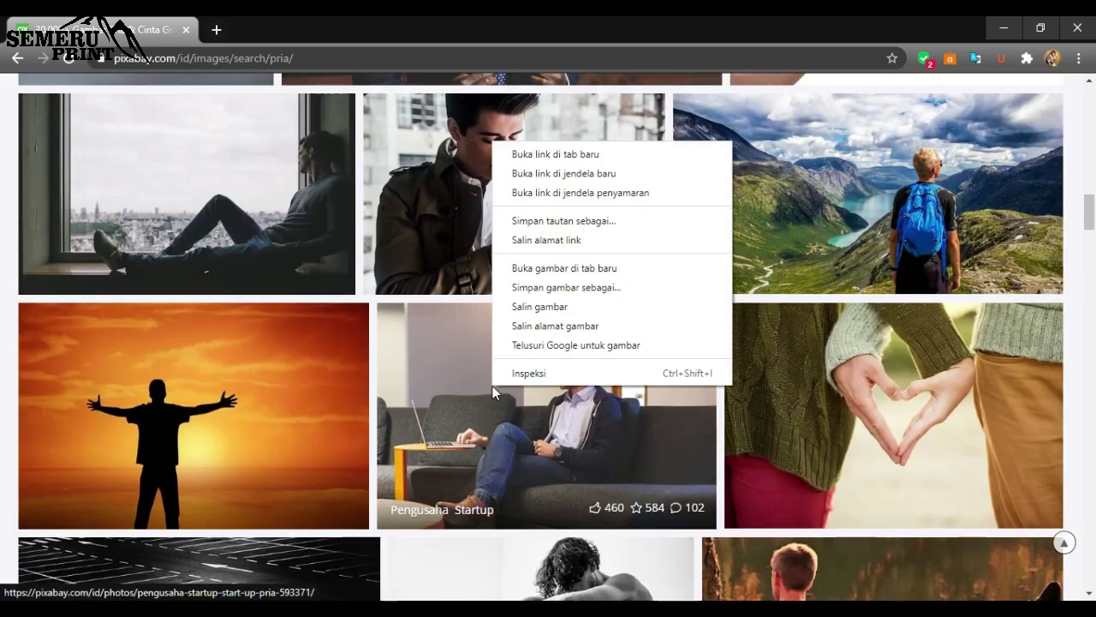
Cancel saving the preview and request the 1920×1280 JPG download instead
click(573, 294)
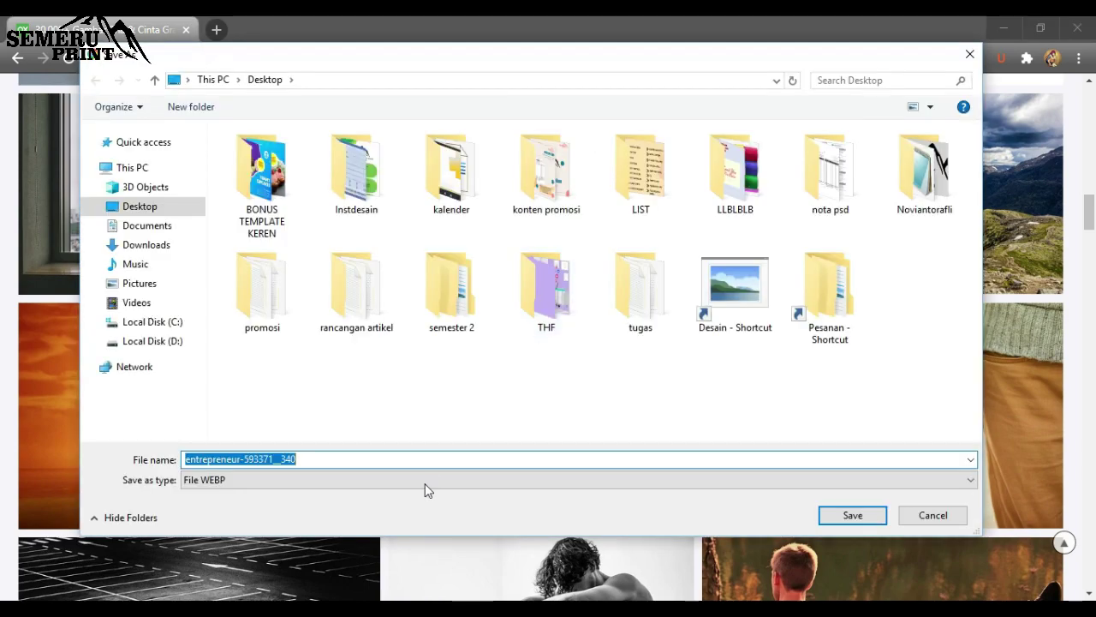
click(931, 515)
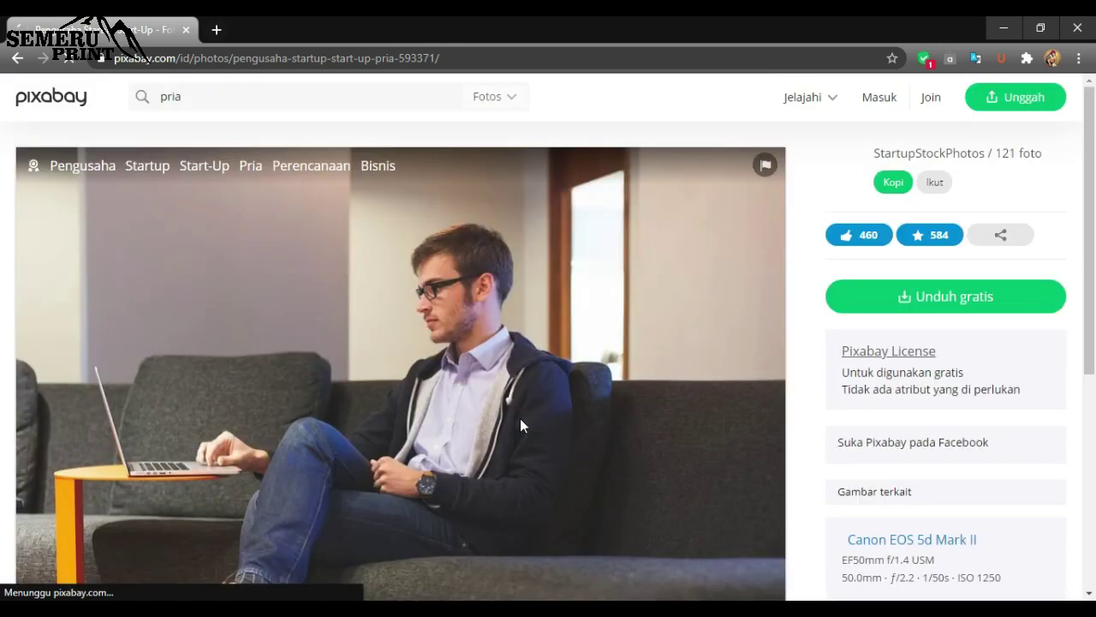
scroll(449, 294, down, 2)
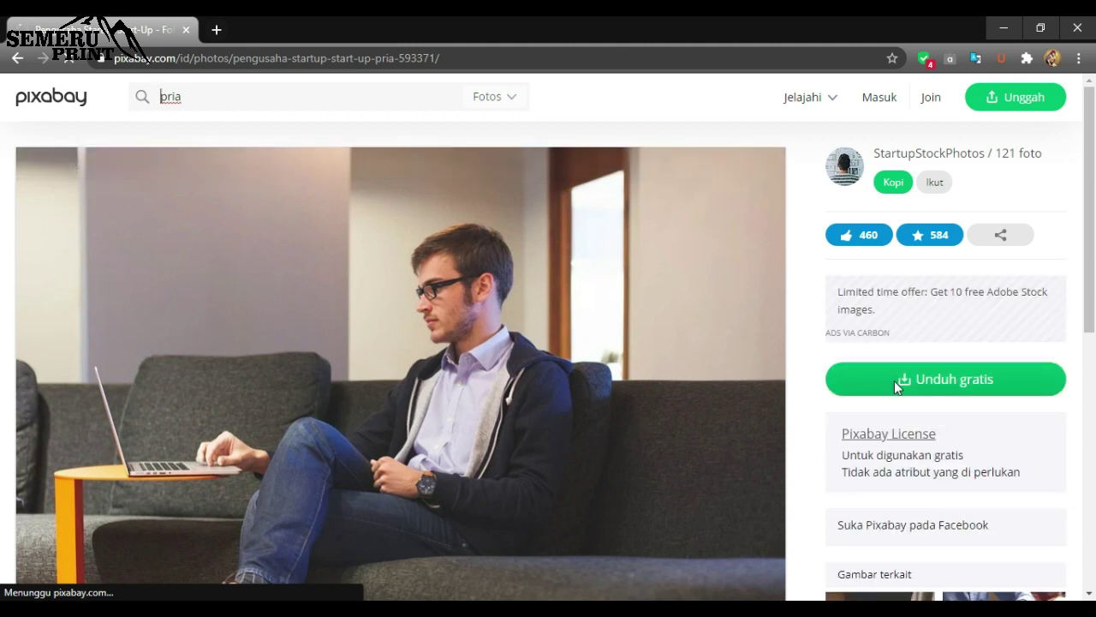
click(897, 413)
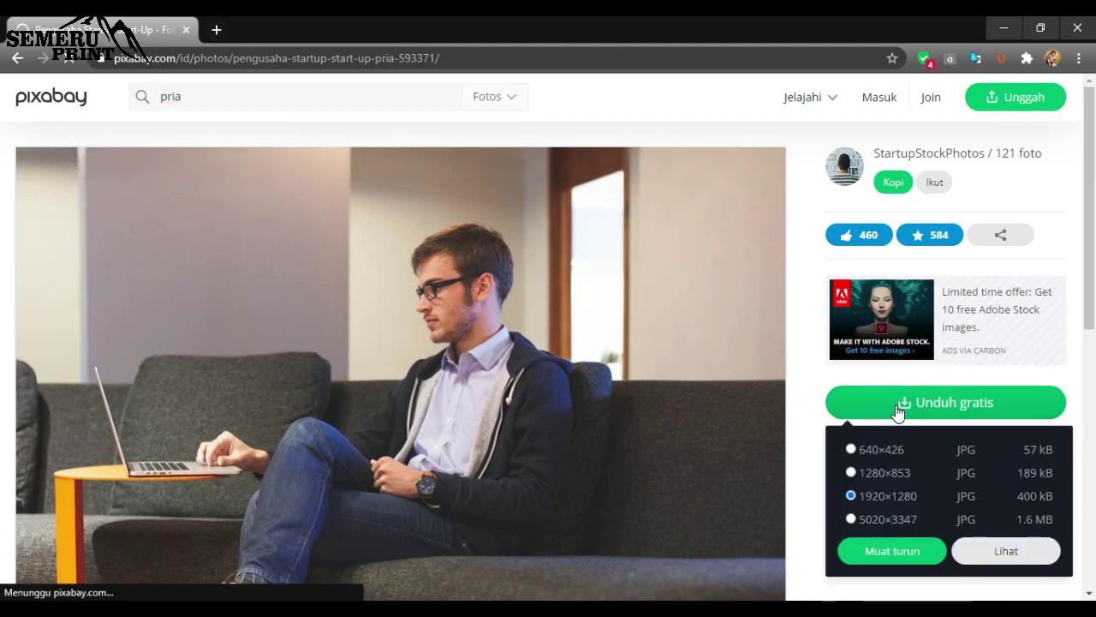
click(919, 555)
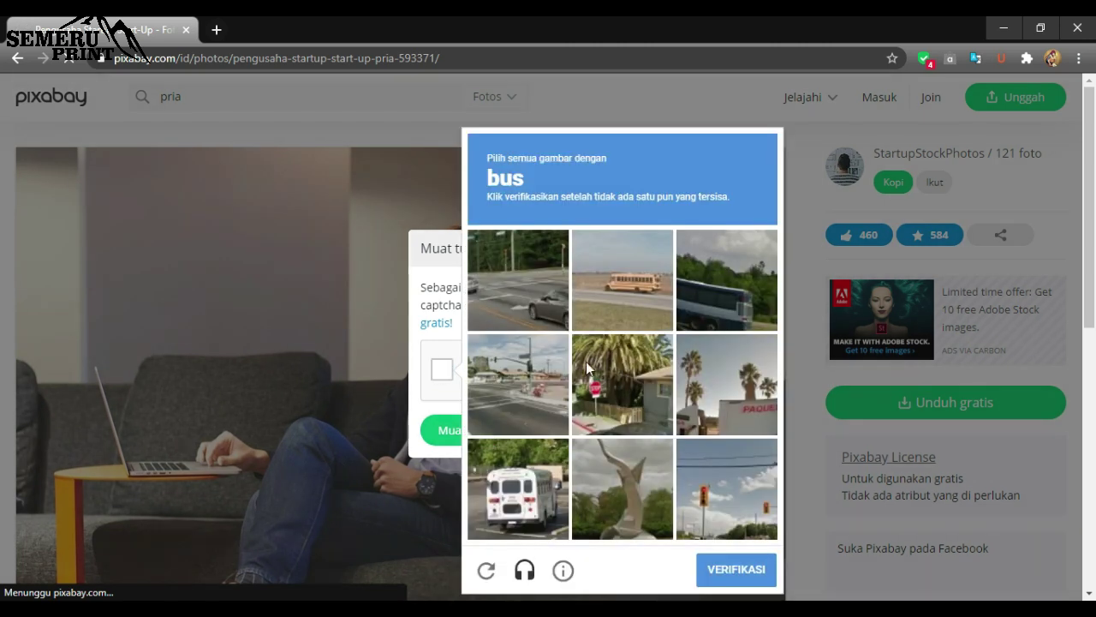
Solve the bus reCAPTCHA and save the 1920×1280 photo to the computer
click(626, 299)
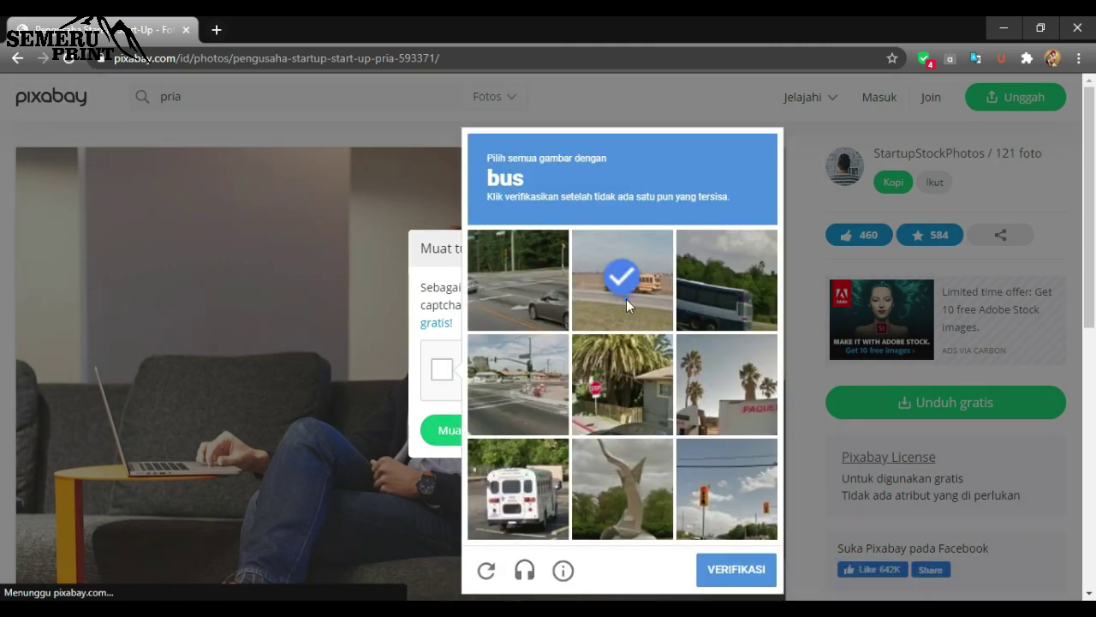
click(721, 280)
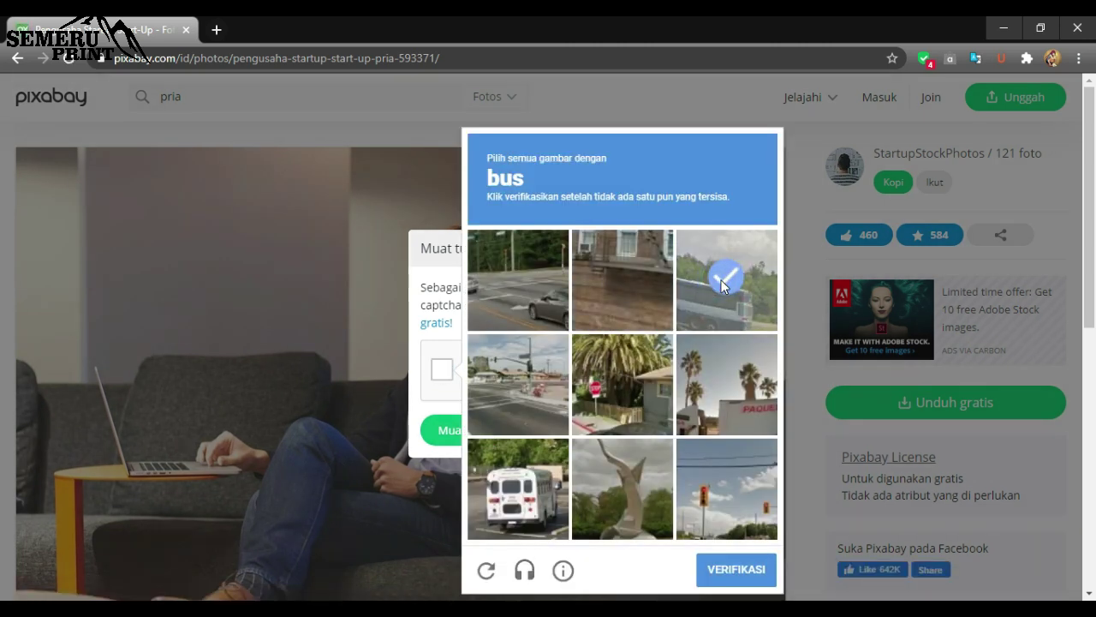
click(519, 495)
click(532, 518)
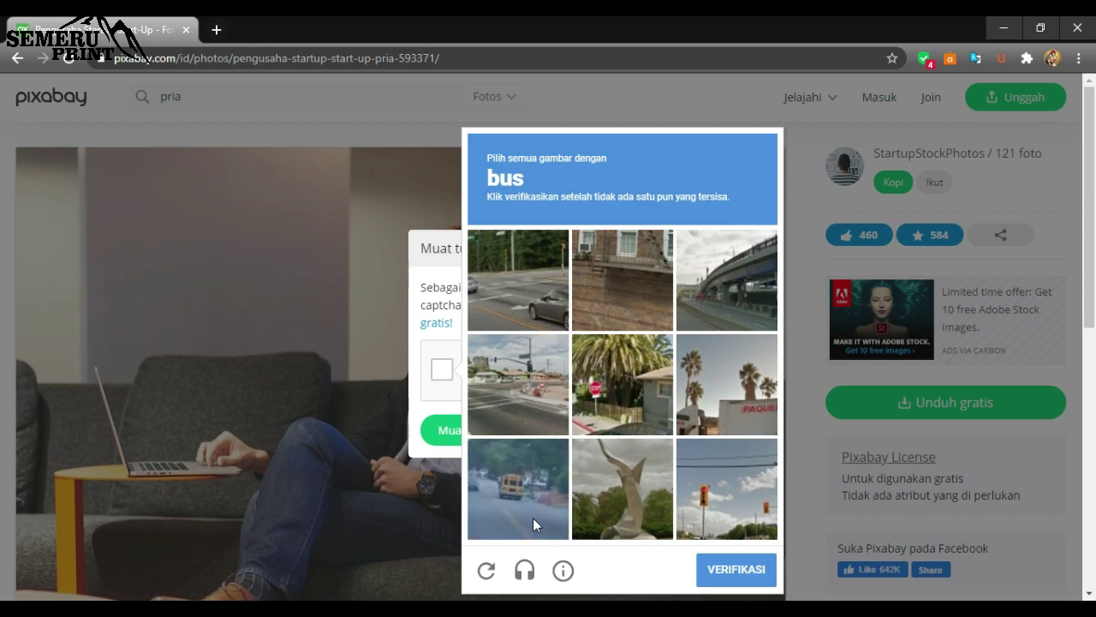
click(526, 510)
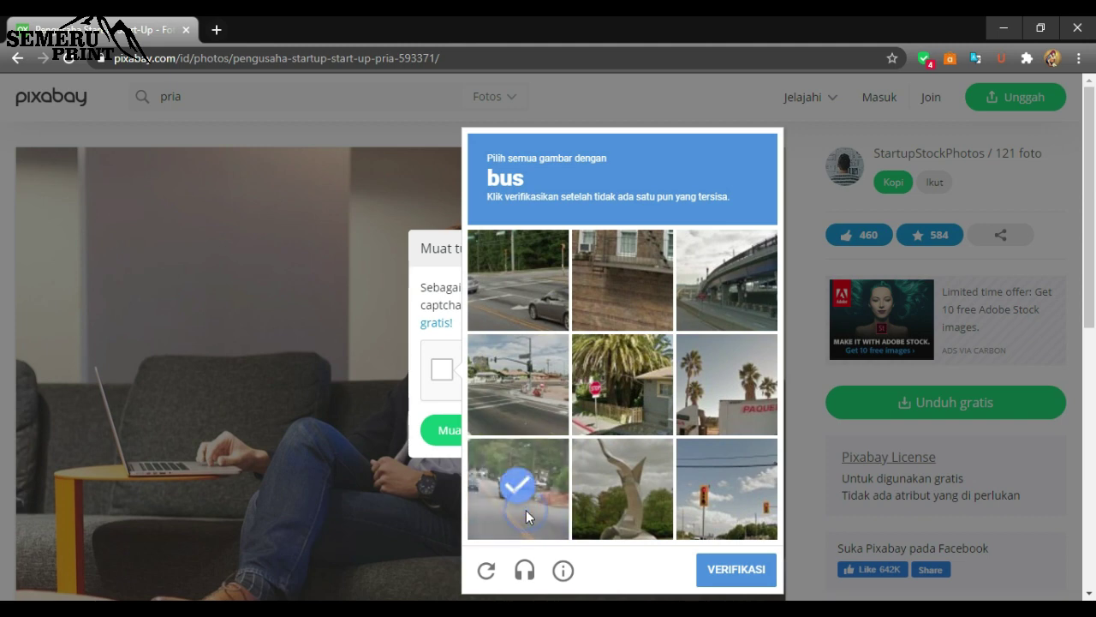
click(727, 576)
click(481, 445)
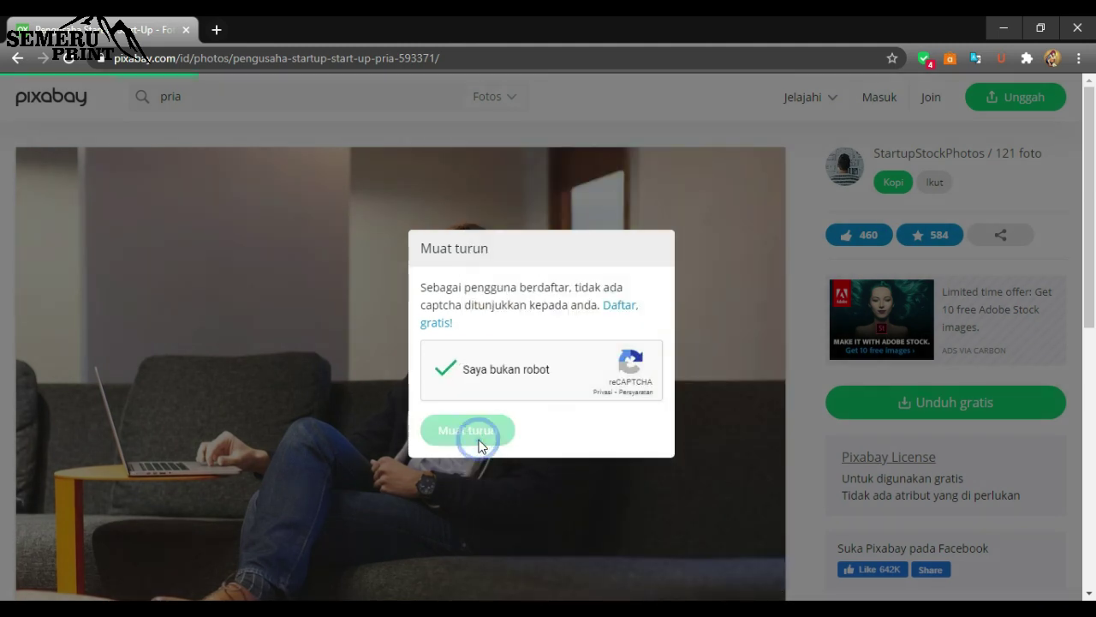
click(565, 478)
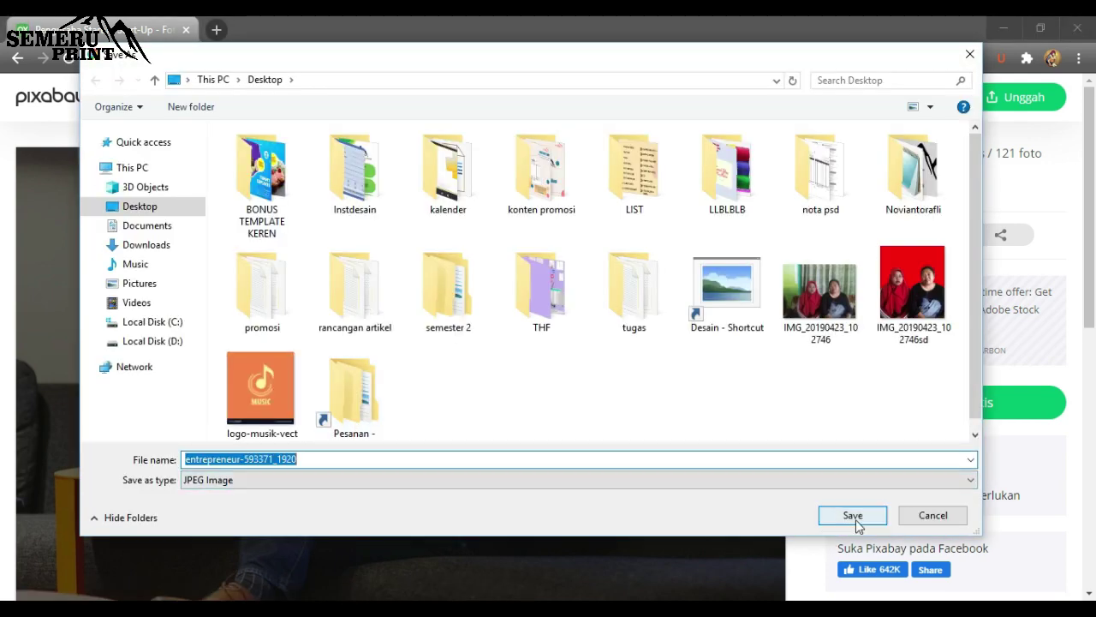
click(853, 516)
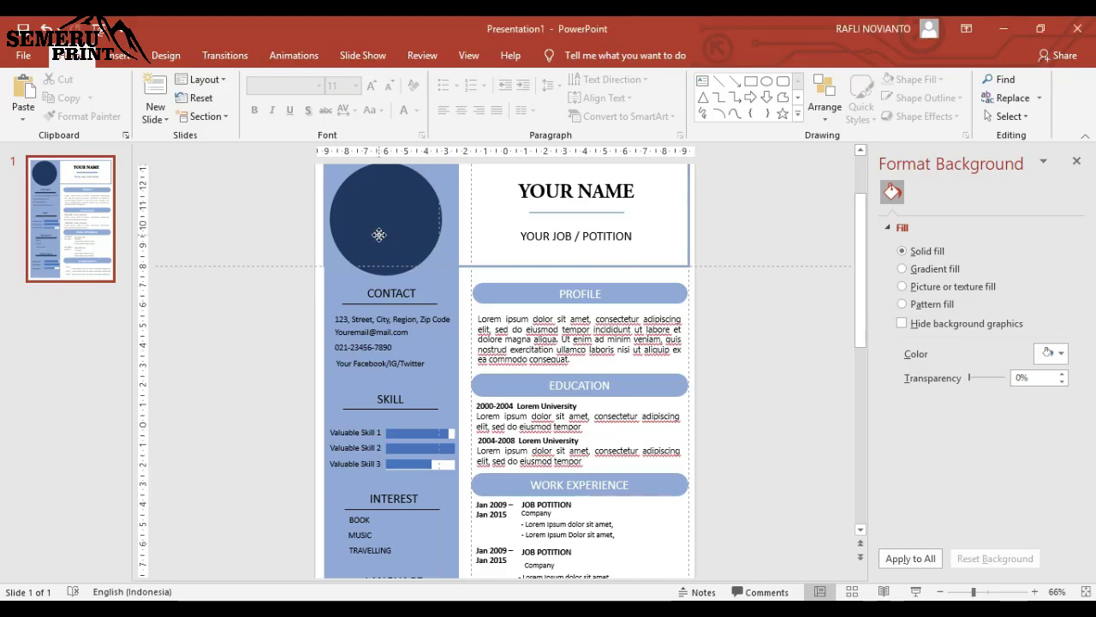
click(379, 229)
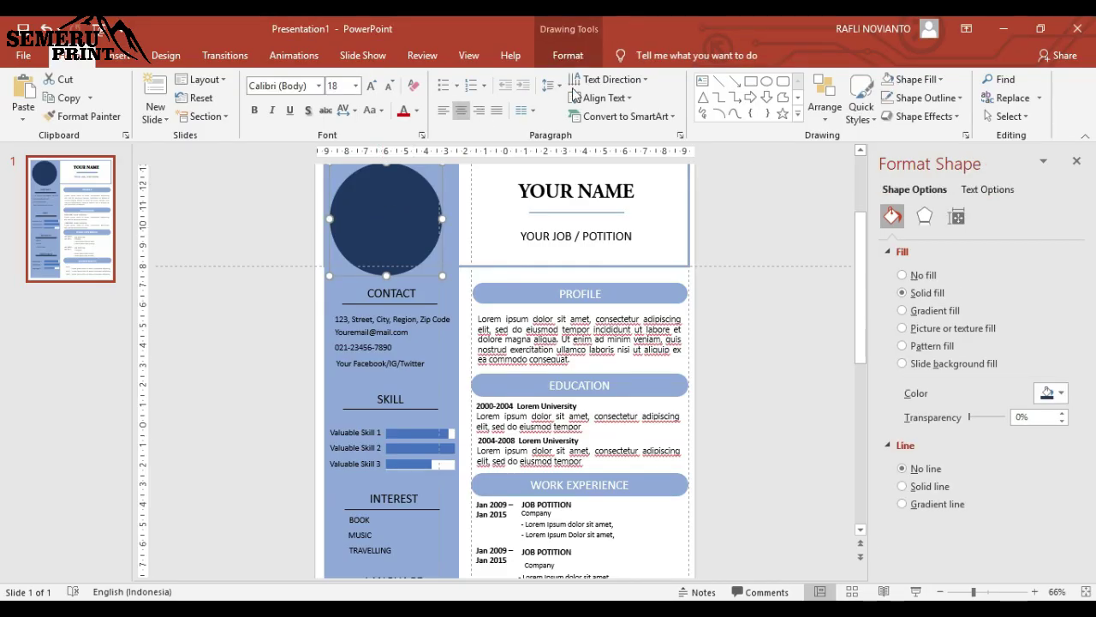
Fill the profile circle with the Desktop picture entrepreneur-593371_1920
click(566, 55)
click(424, 79)
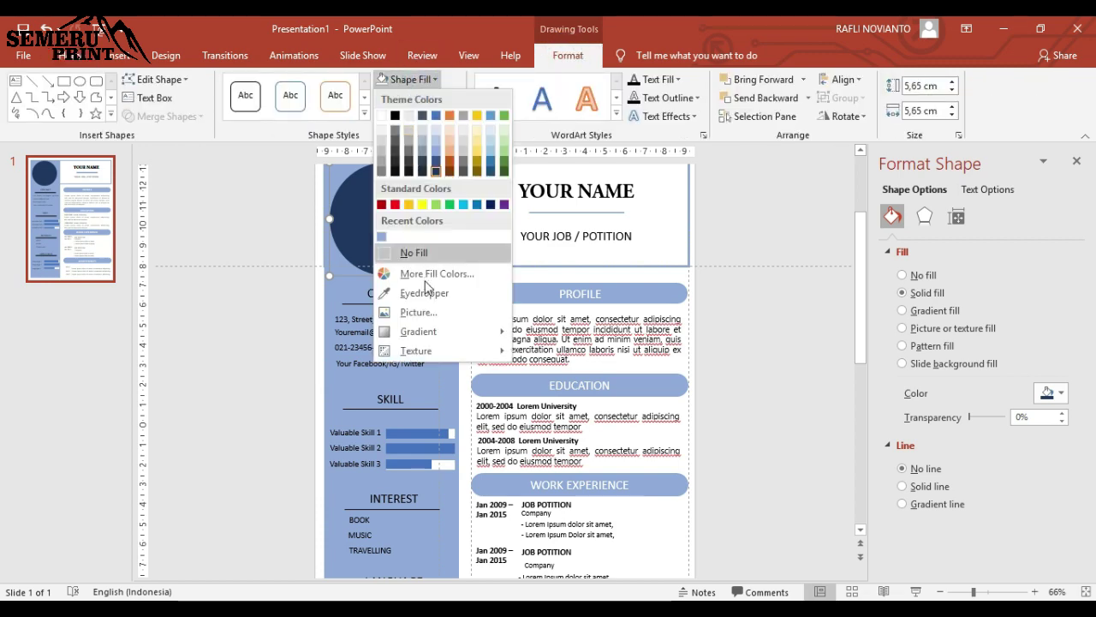
click(435, 312)
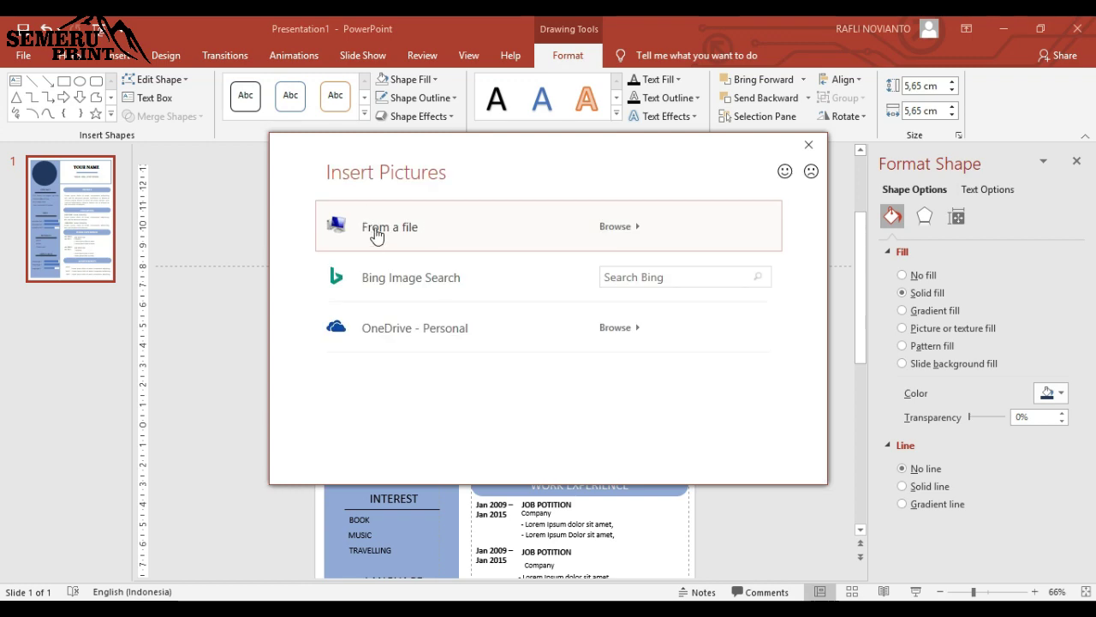
click(374, 227)
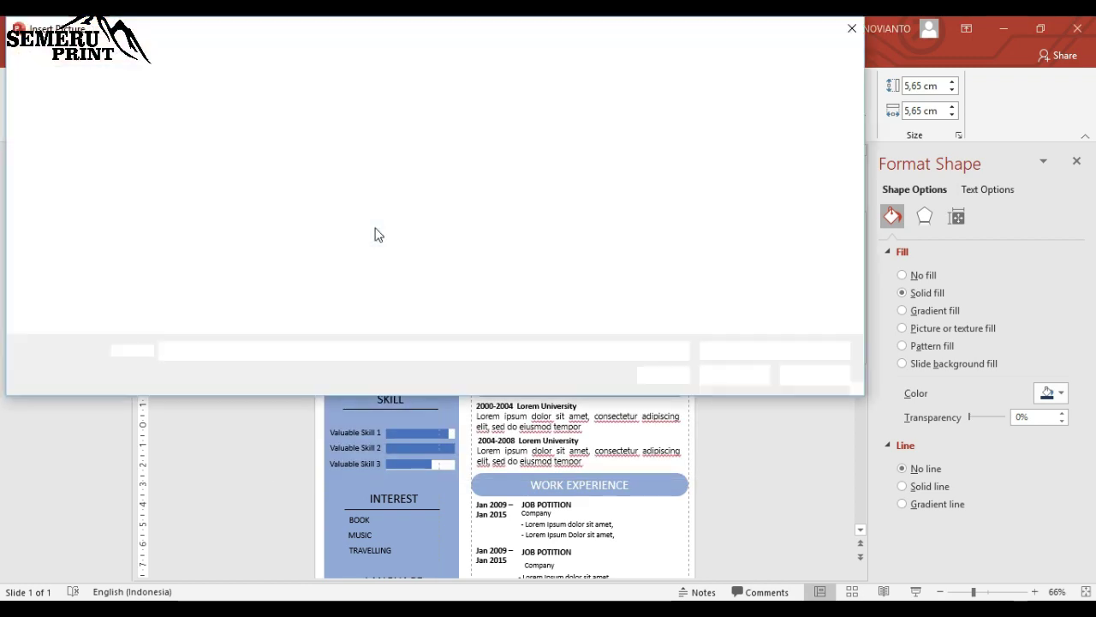
drag(458, 184, 460, 249)
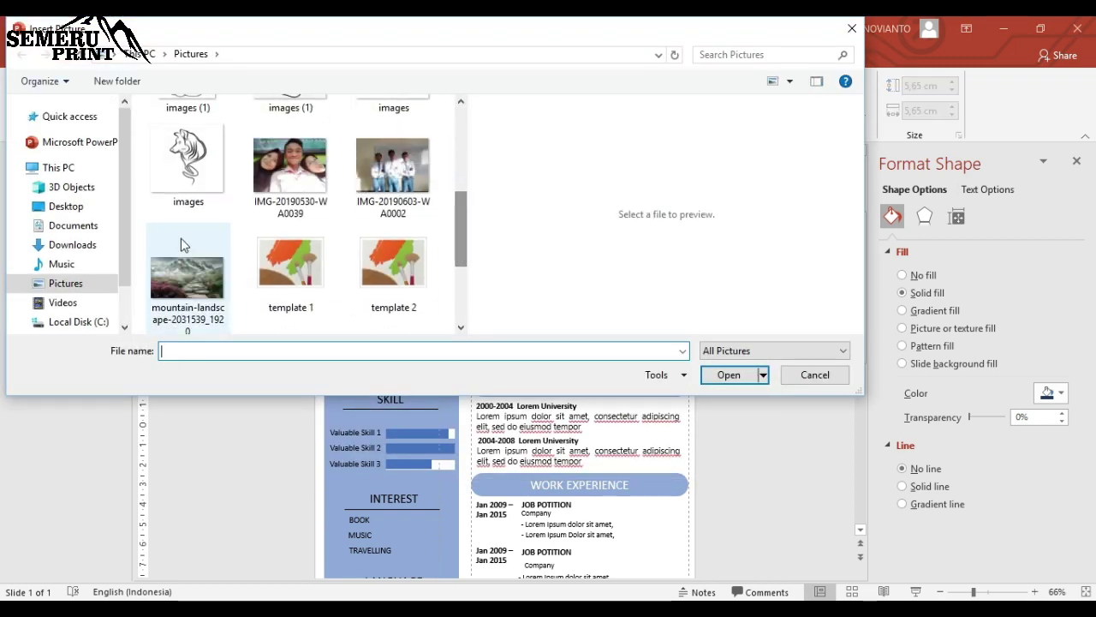
click(66, 206)
drag(456, 144, 460, 233)
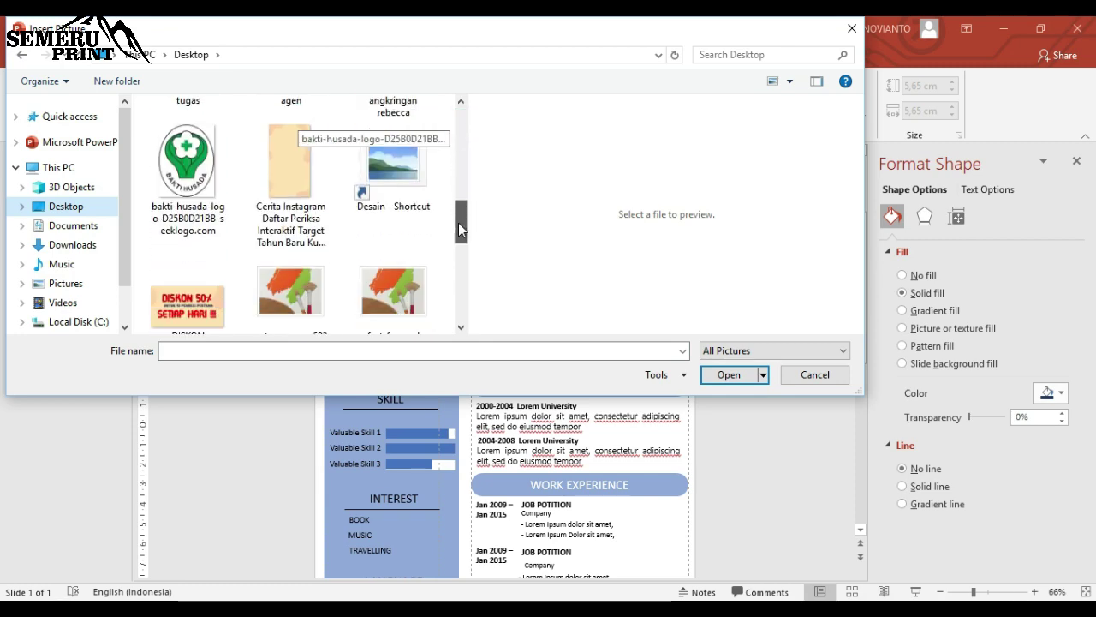
click(290, 225)
click(733, 374)
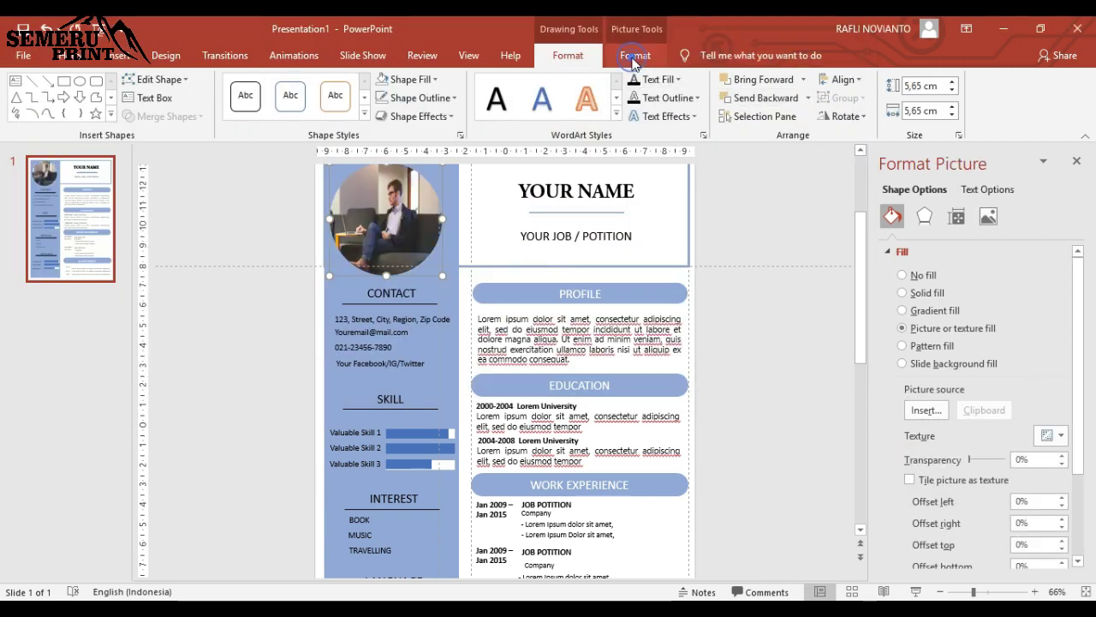
Crop the photo with Fill so it covers the circle undistorted
click(636, 55)
click(930, 103)
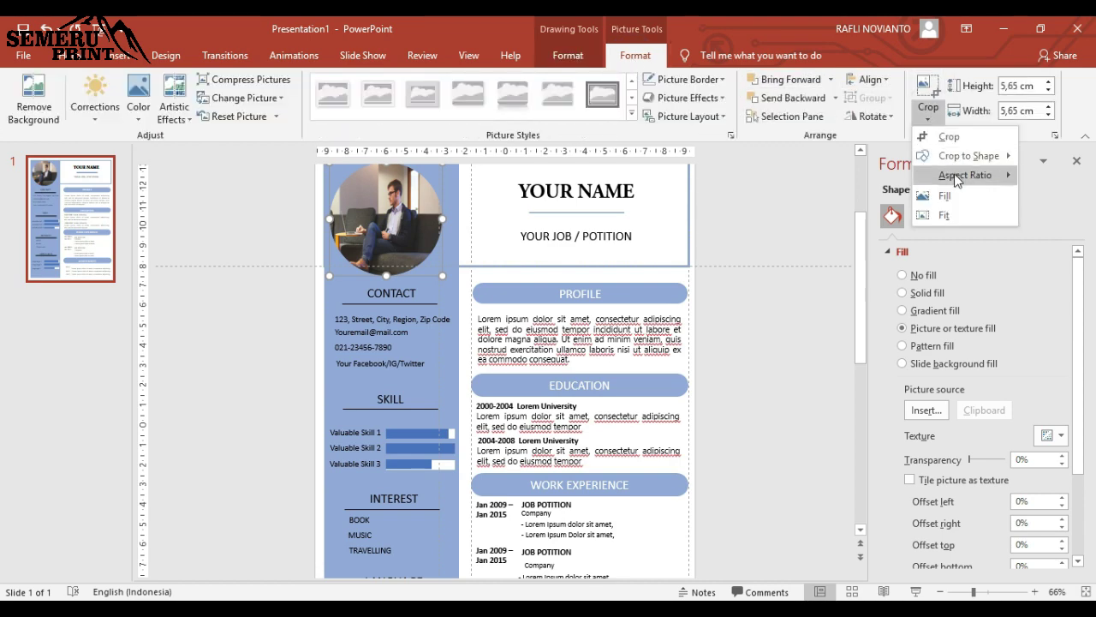
click(933, 196)
click(746, 269)
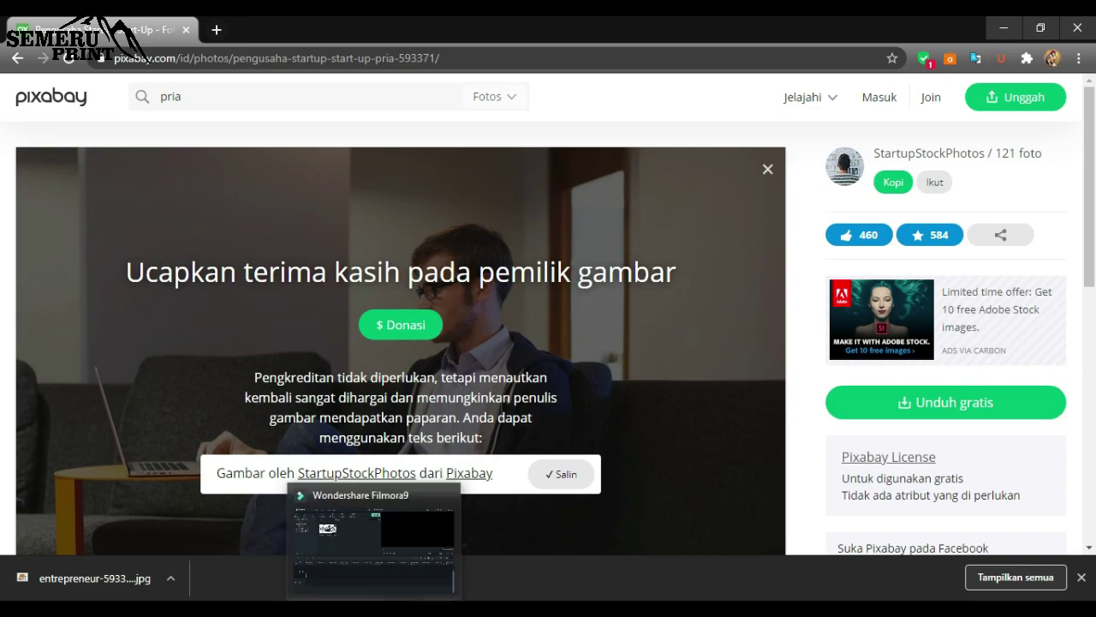
Preview the CV as a slide show, dismissing the graphics-card warning
click(410, 535)
click(916, 593)
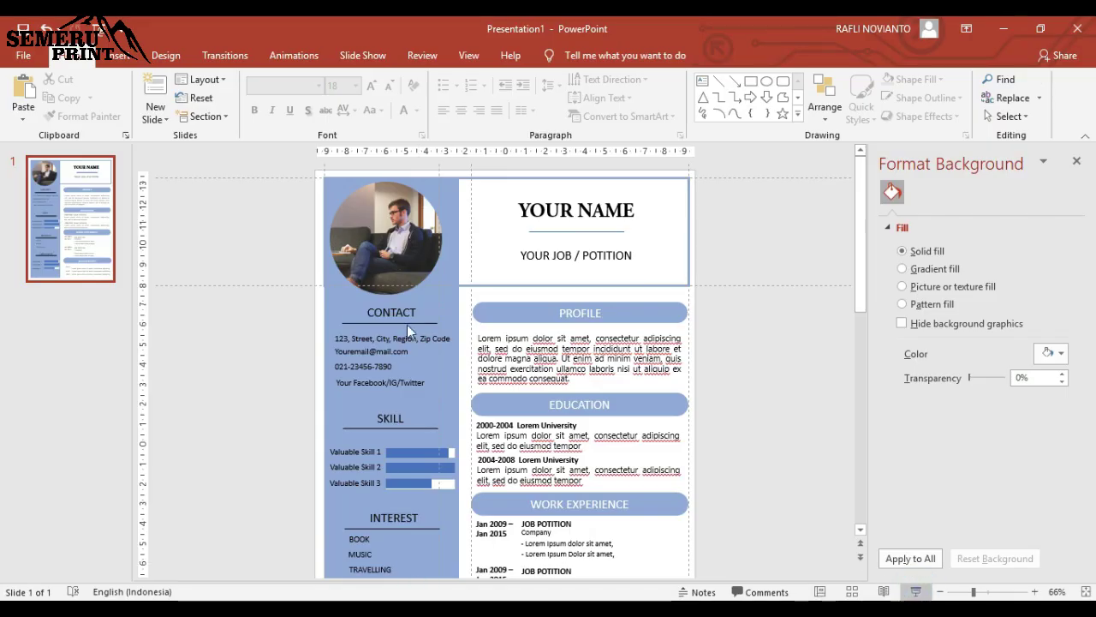
click(576, 376)
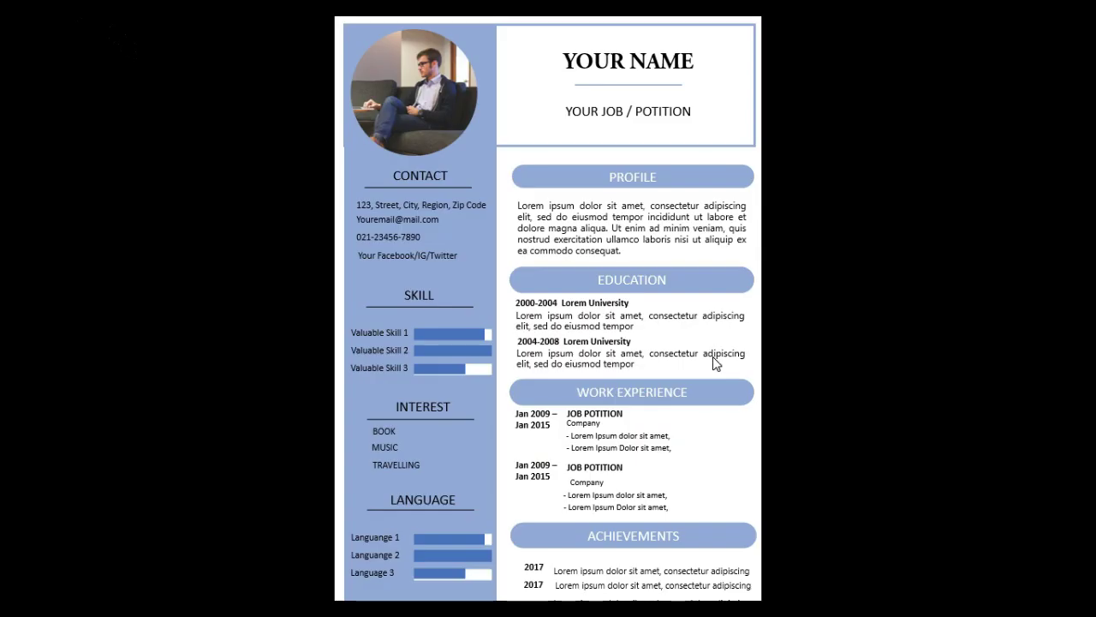